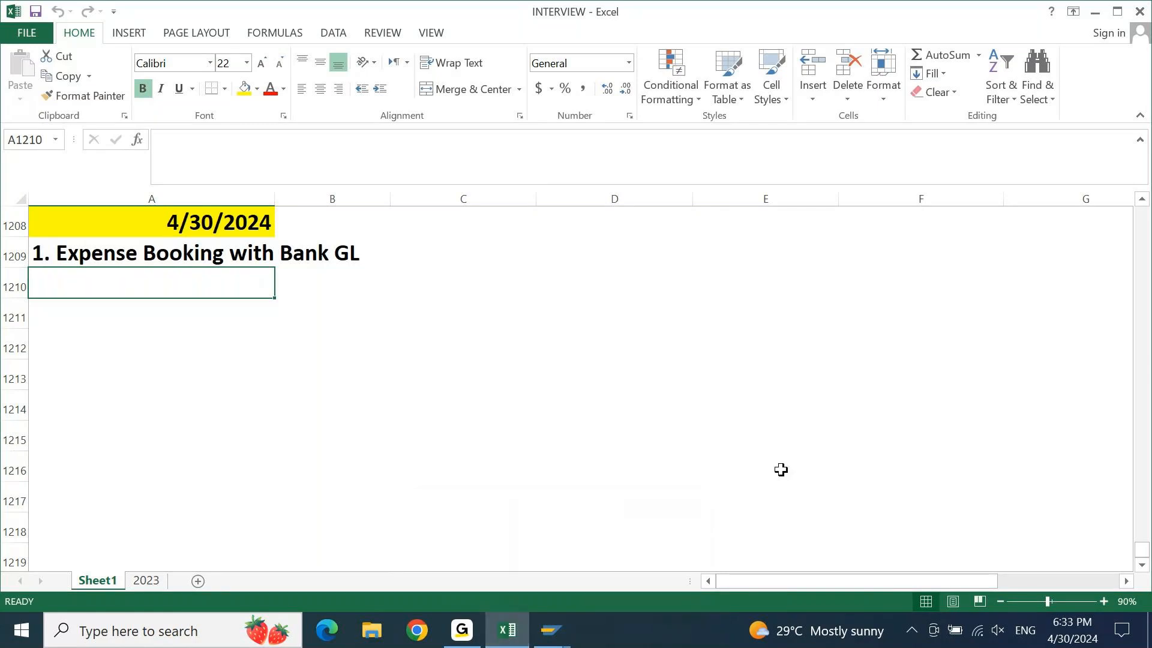
# Switch from the Excel interview notes to the SAP Easy Access window
pyautogui.click(570, 636)
# Display outgoing bank account 13100011 CITI CHECK OUTGOING under BANK BALANCES in FS00, then open a new session
pyautogui.click(579, 582)
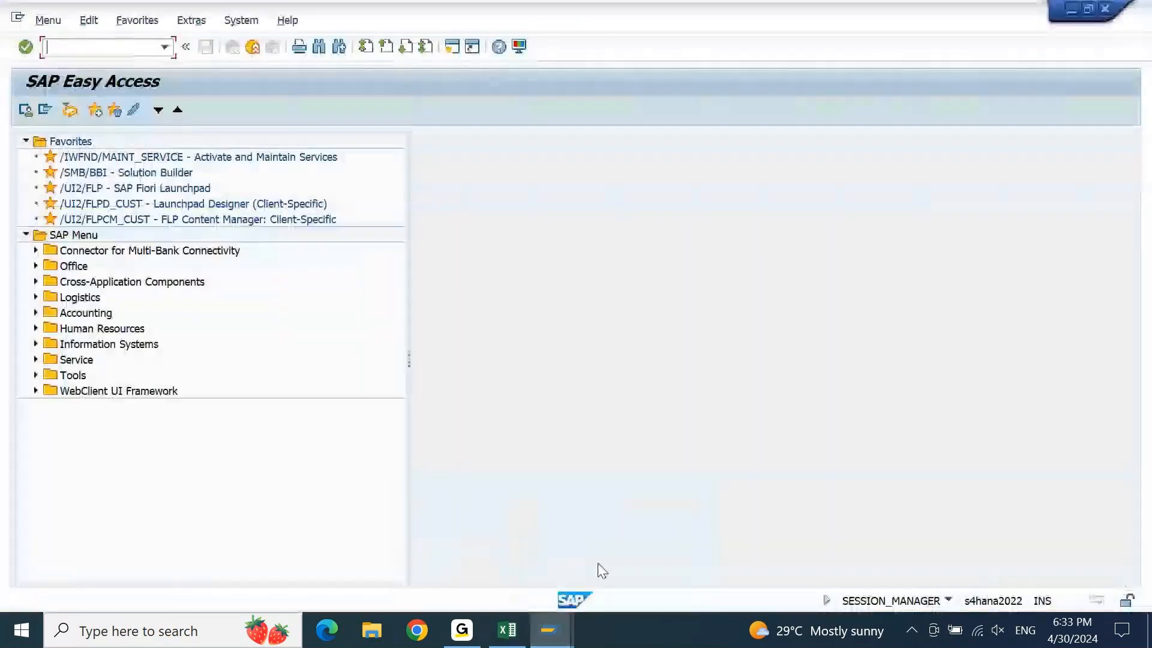
pyautogui.write('FS00')
pyautogui.press('Return')
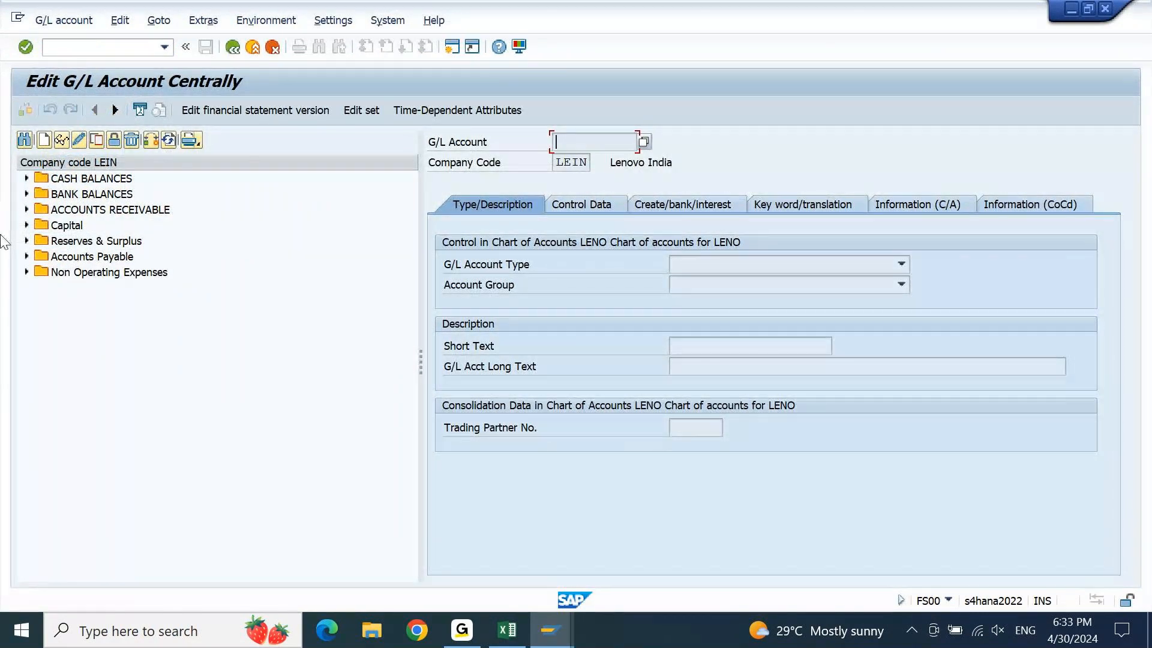
pyautogui.click(26, 194)
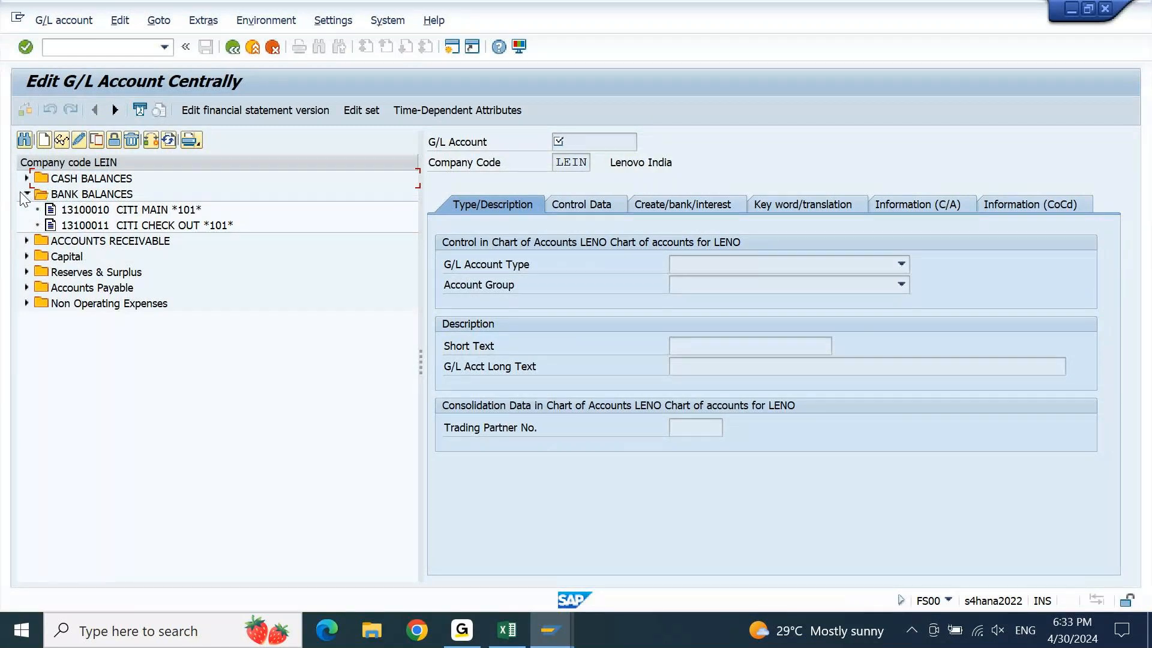
pyautogui.click(94, 228)
pyautogui.doubleClick(95, 227)
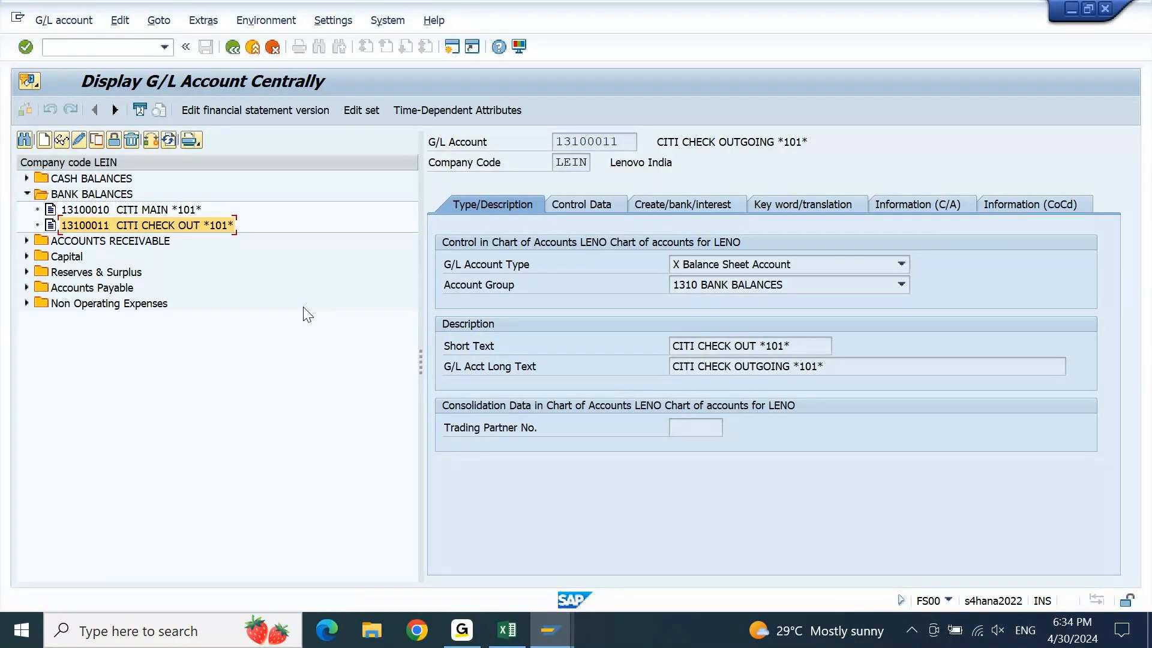
pyautogui.click(452, 48)
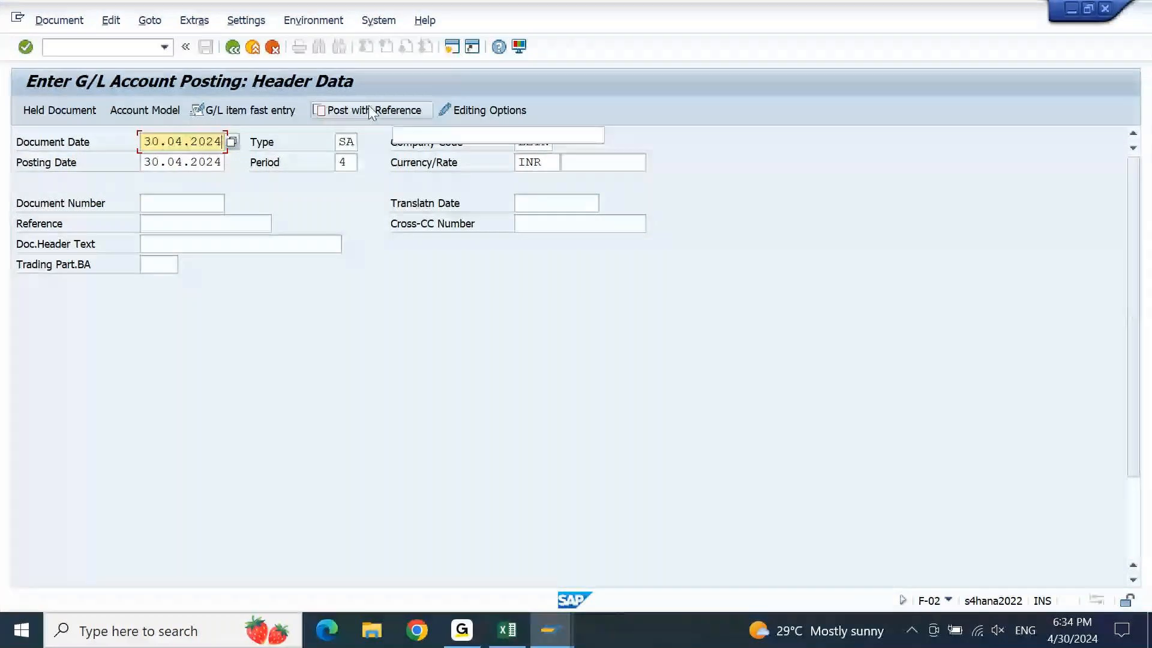
# Fill the F-02 header with the document date, reference EXPENSE and header text EXPENSE
pyautogui.click(187, 205)
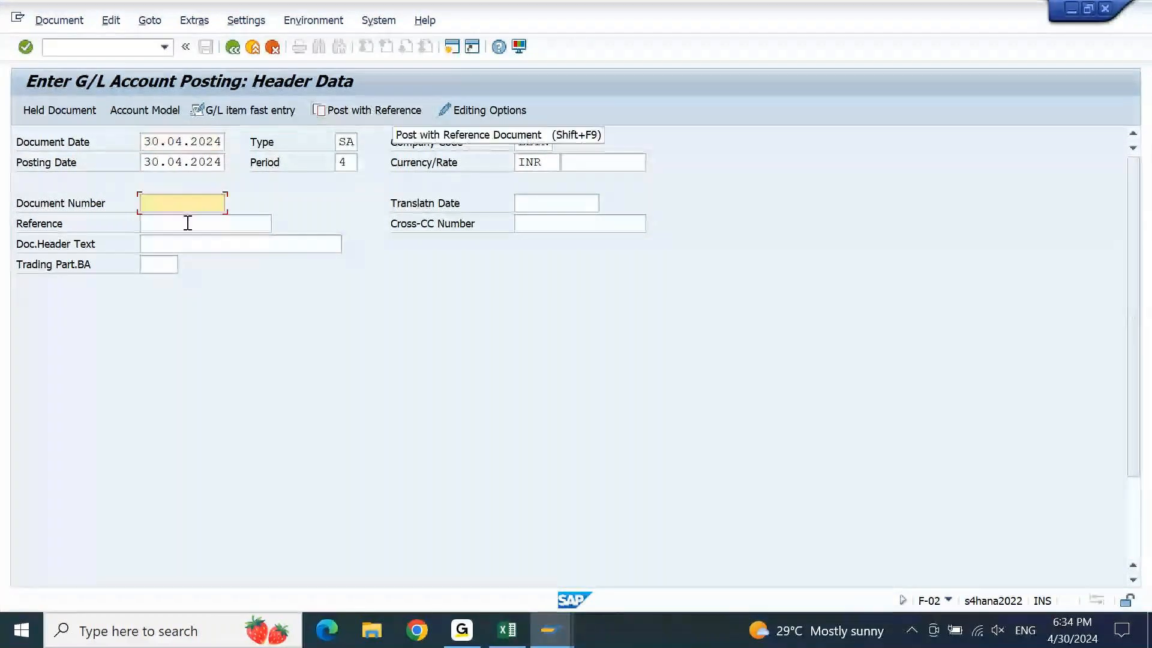
pyautogui.click(188, 223)
pyautogui.write('EXPENSE')
pyautogui.press('Tab')
pyautogui.write('EXP')
pyautogui.press('Down')
pyautogui.press('Return')
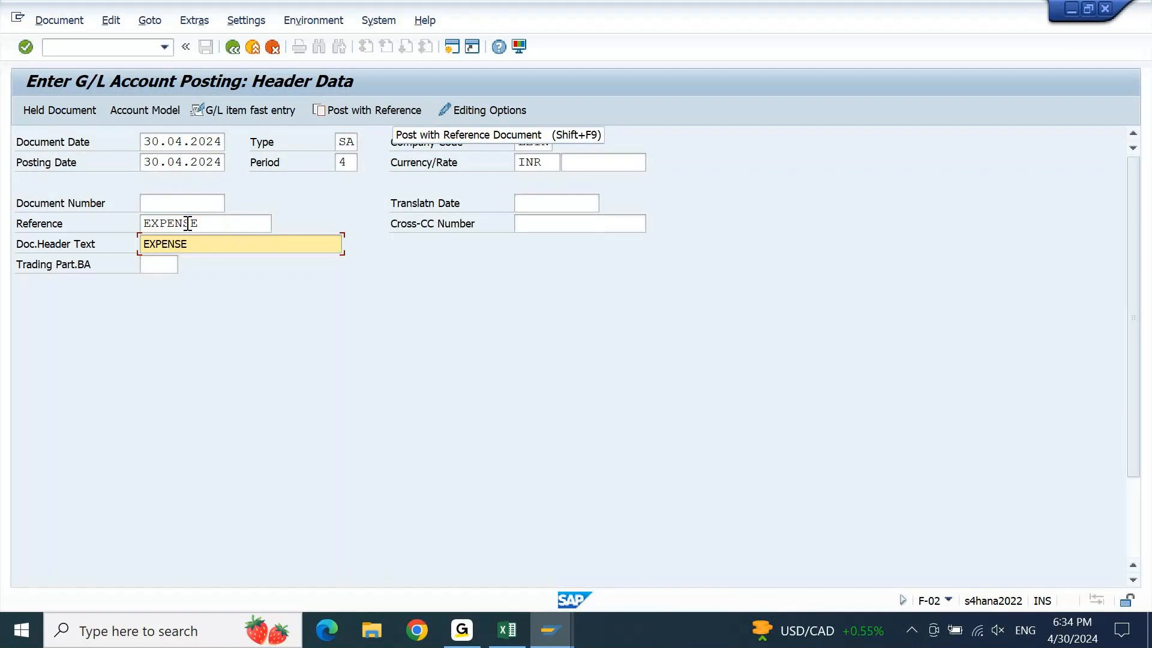
# Debit 42200000 Printing & Stationary 1000 INR with profit center LEIN01 and text EXPENSE
pyautogui.press('Tab')
pyautogui.press('Tab')
pyautogui.press('Tab')
pyautogui.press('space')
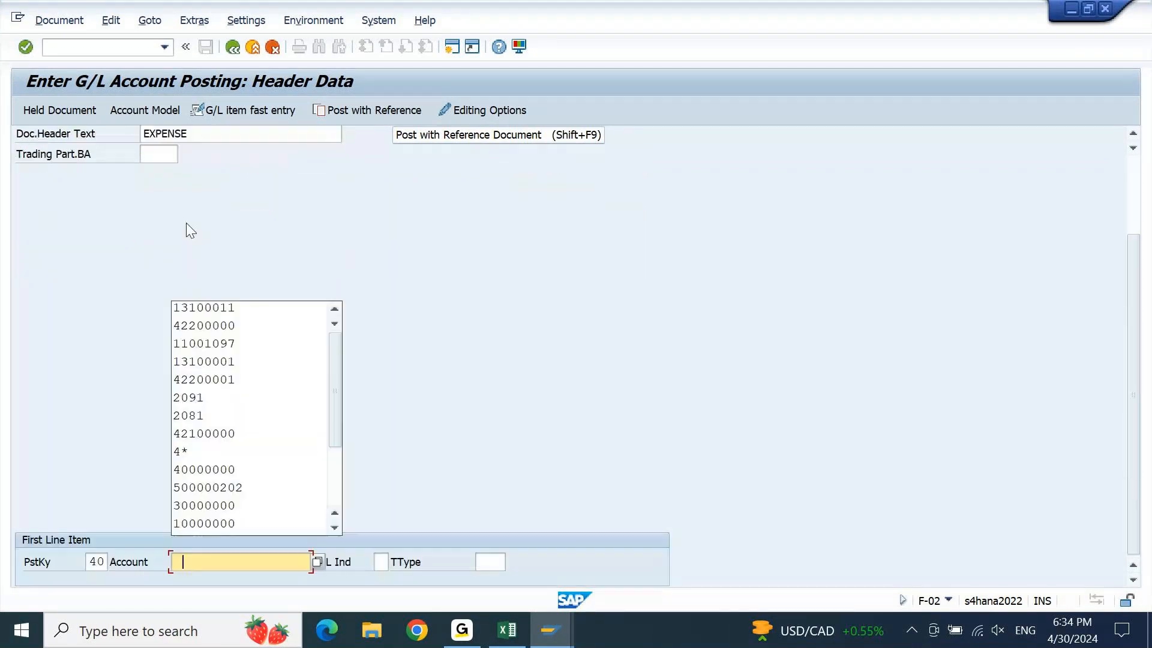
pyautogui.press('Down')
pyautogui.press('Down')
pyautogui.press('Return')
pyautogui.press('Return')
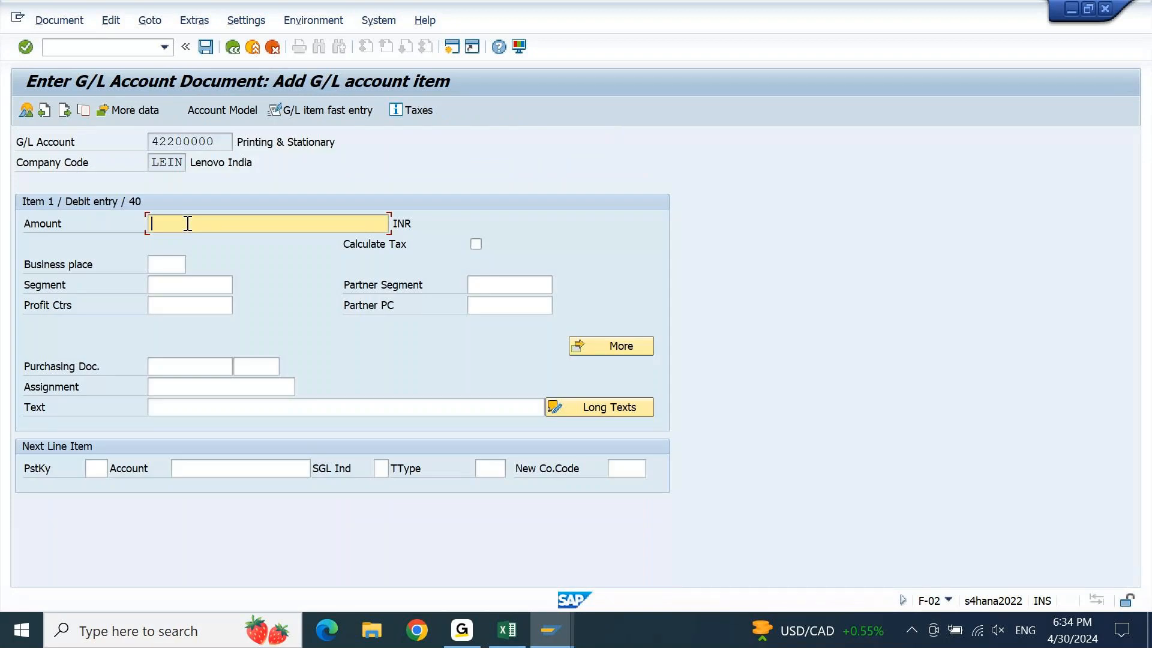
pyautogui.write('100')
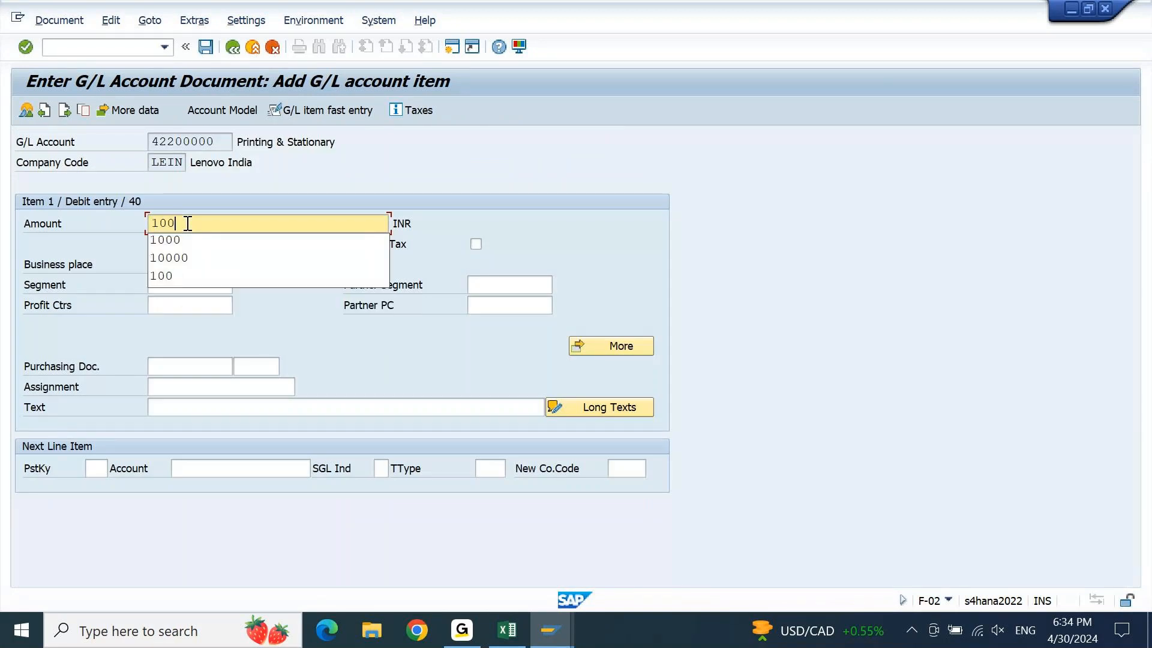
pyautogui.press('Down')
pyautogui.press('Return')
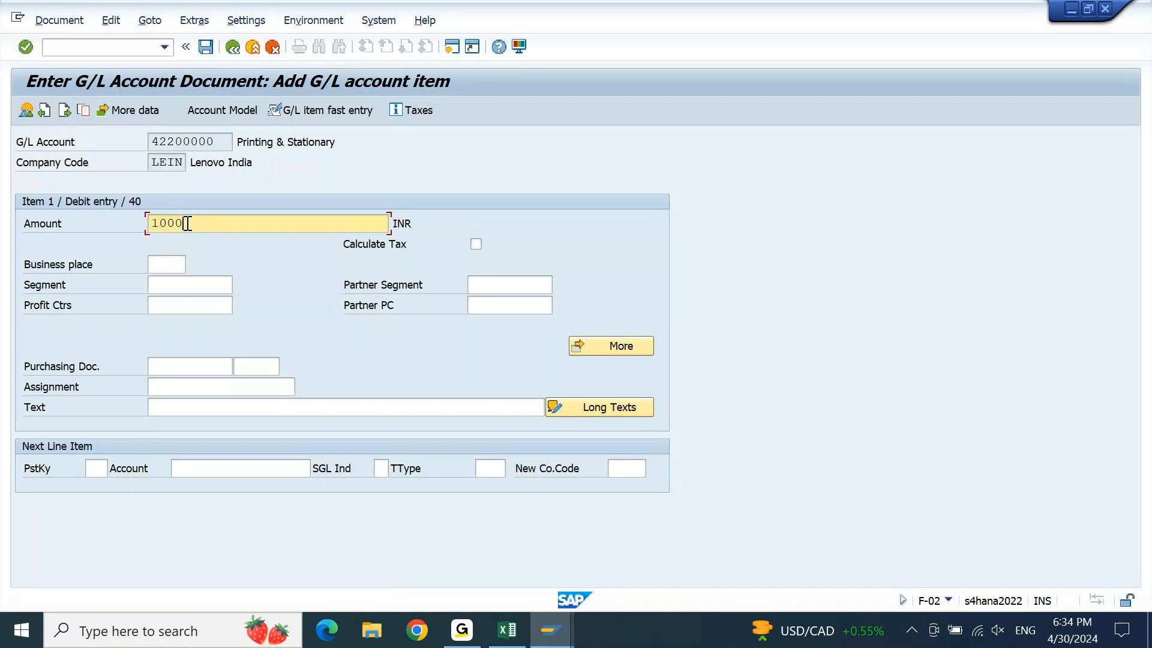
pyautogui.press('Down')
pyautogui.press('Down')
pyautogui.press('Down')
pyautogui.press('Down')
pyautogui.press('Return')
pyautogui.press('Down')
pyautogui.press('Down')
pyautogui.press('Down')
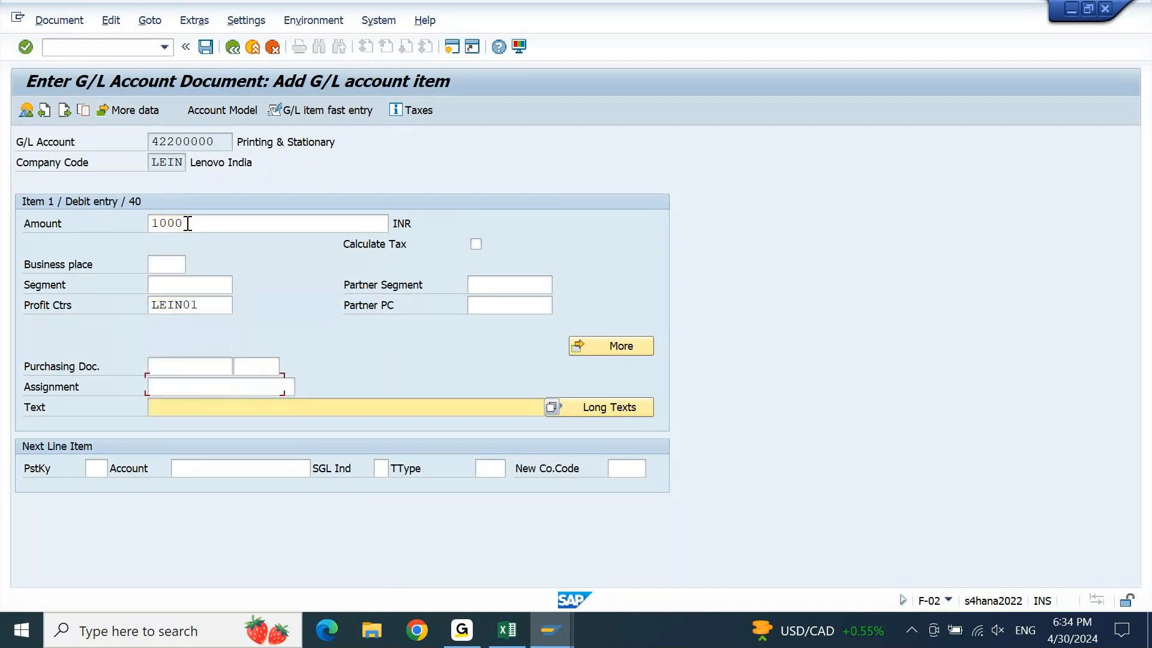
pyautogui.write('E')
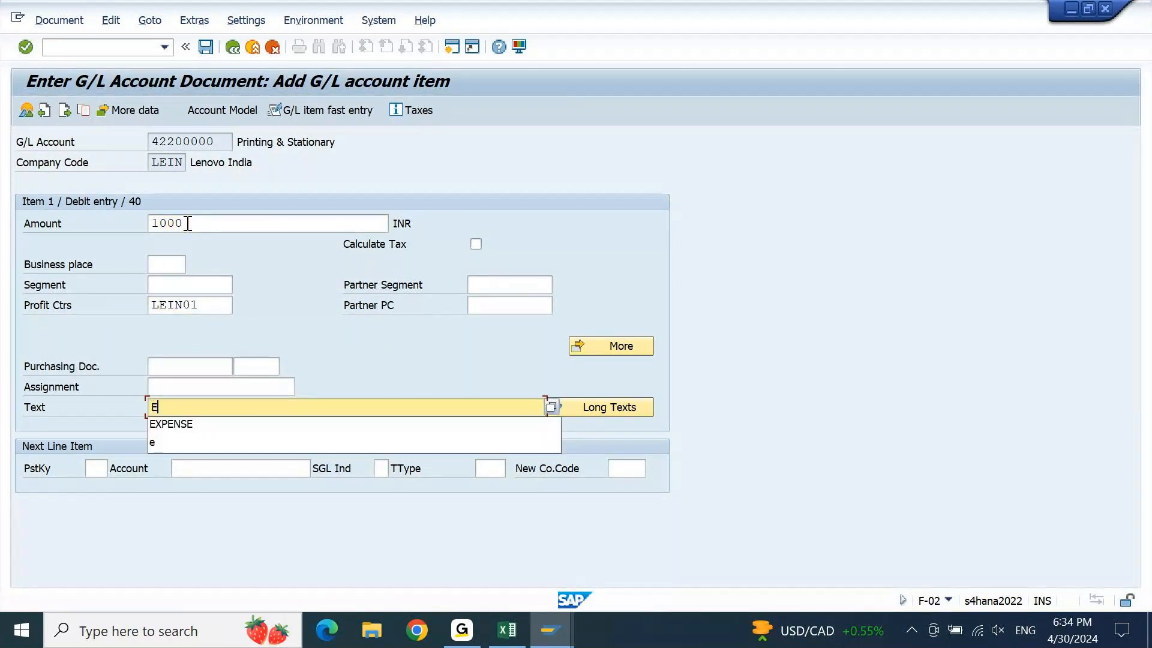
pyautogui.write('X')
pyautogui.press('Down')
pyautogui.press('Return')
pyautogui.press('Down')
# Credit 13100011 CITI CHECK OUTGOING with posting key 50, 1000 INR, profit center LEIN01, text EXPENSE
pyautogui.write('50')
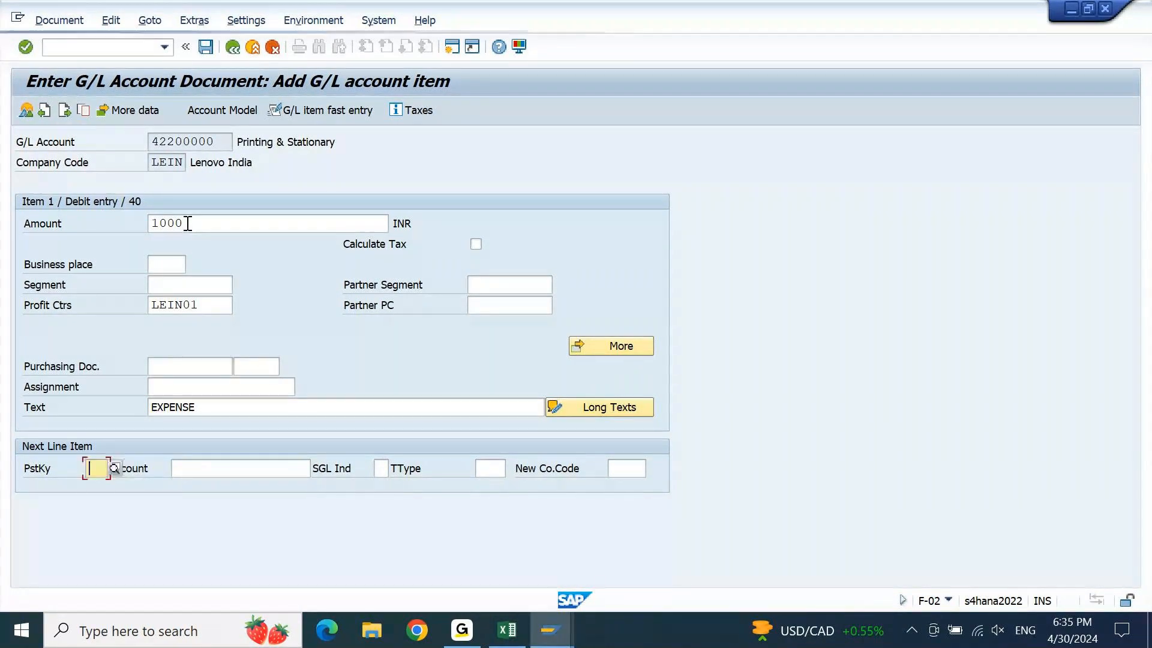
pyautogui.press('Tab')
pyautogui.write('13100011')
pyautogui.press('Return')
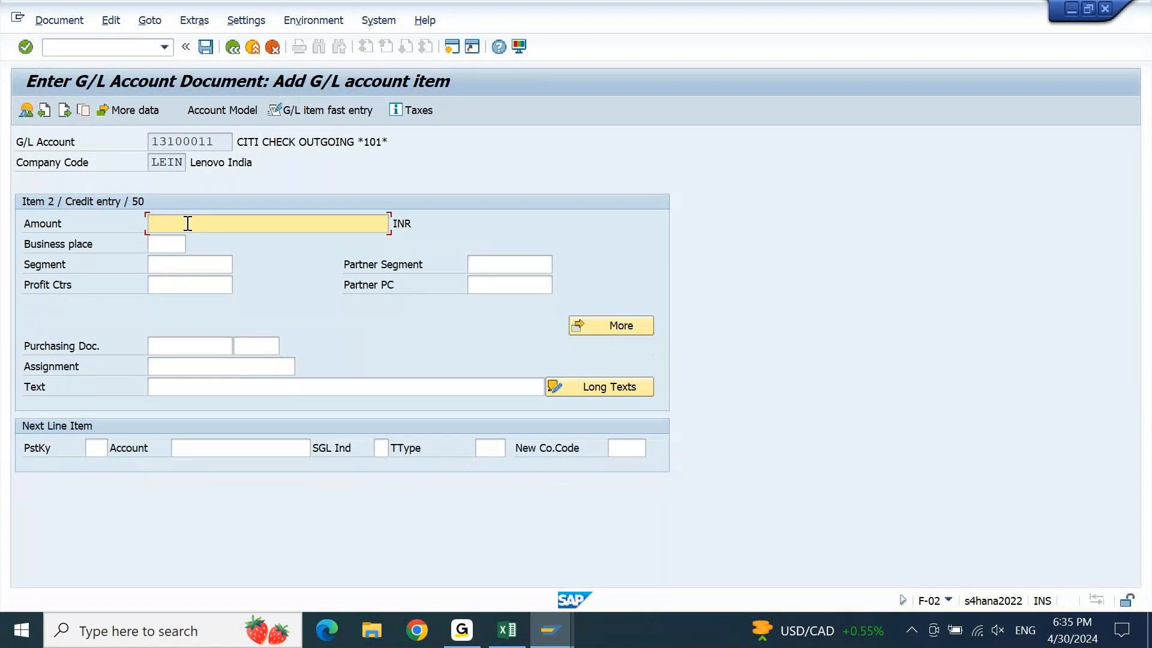
pyautogui.write('1000')
pyautogui.press('Tab')
pyautogui.press('Tab')
pyautogui.press('Tab')
pyautogui.press('Down')
pyautogui.press('Return')
pyautogui.press('Tab')
pyautogui.press('Tab')
pyautogui.press('Tab')
pyautogui.press('Tab')
pyautogui.press('Tab')
pyautogui.press('Down')
pyautogui.press('Return')
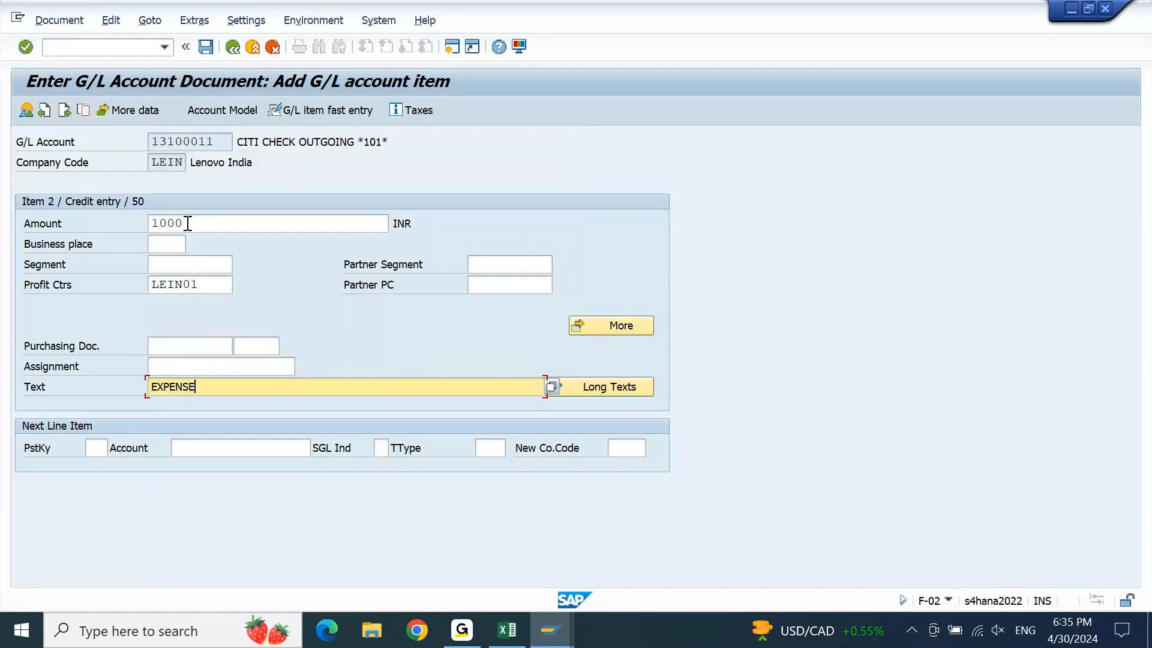
pyautogui.press('Return')
# Simulate the expense document to verify it balances, then post it as document 10000003
pyautogui.click(40, 23)
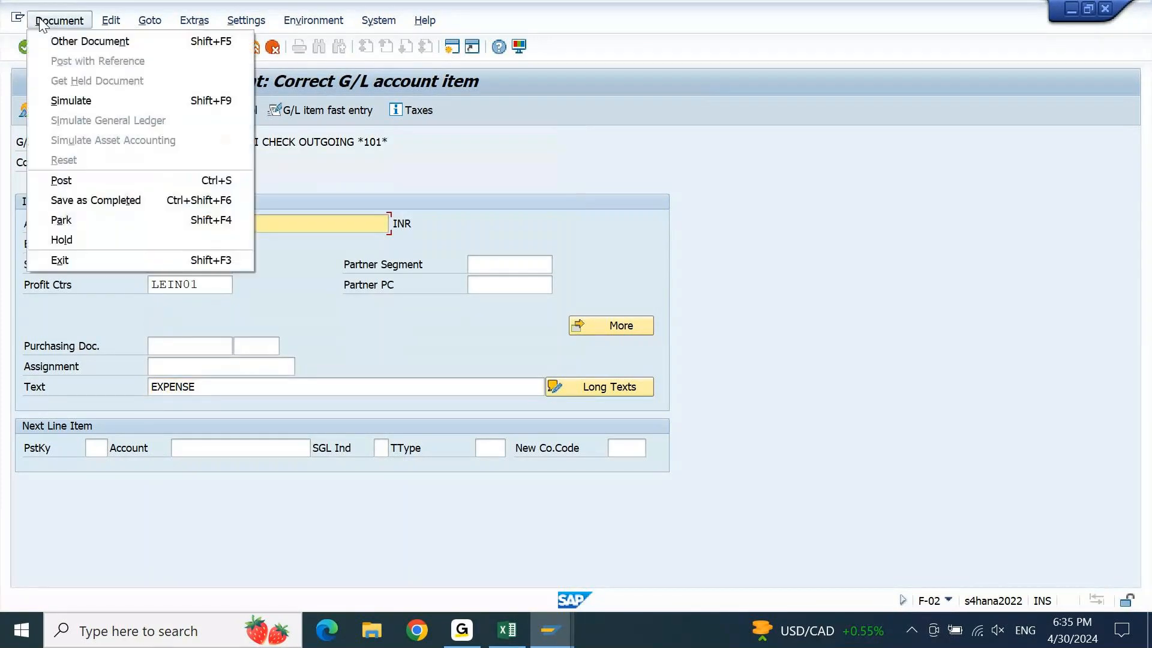
pyautogui.click(67, 95)
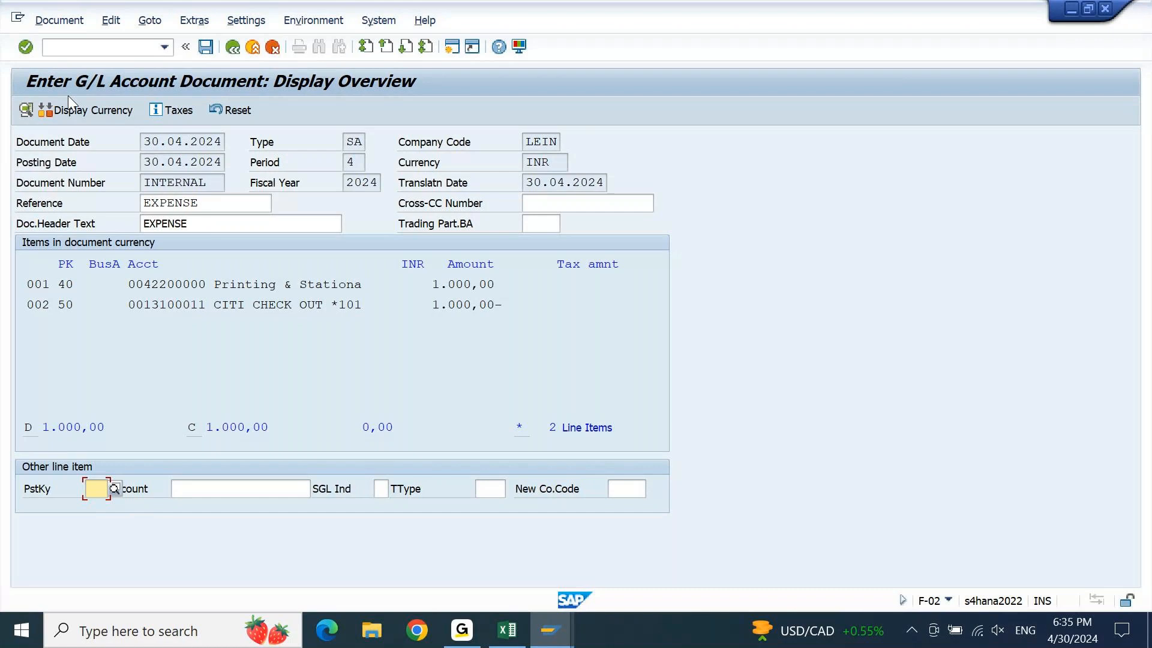
pyautogui.click(206, 47)
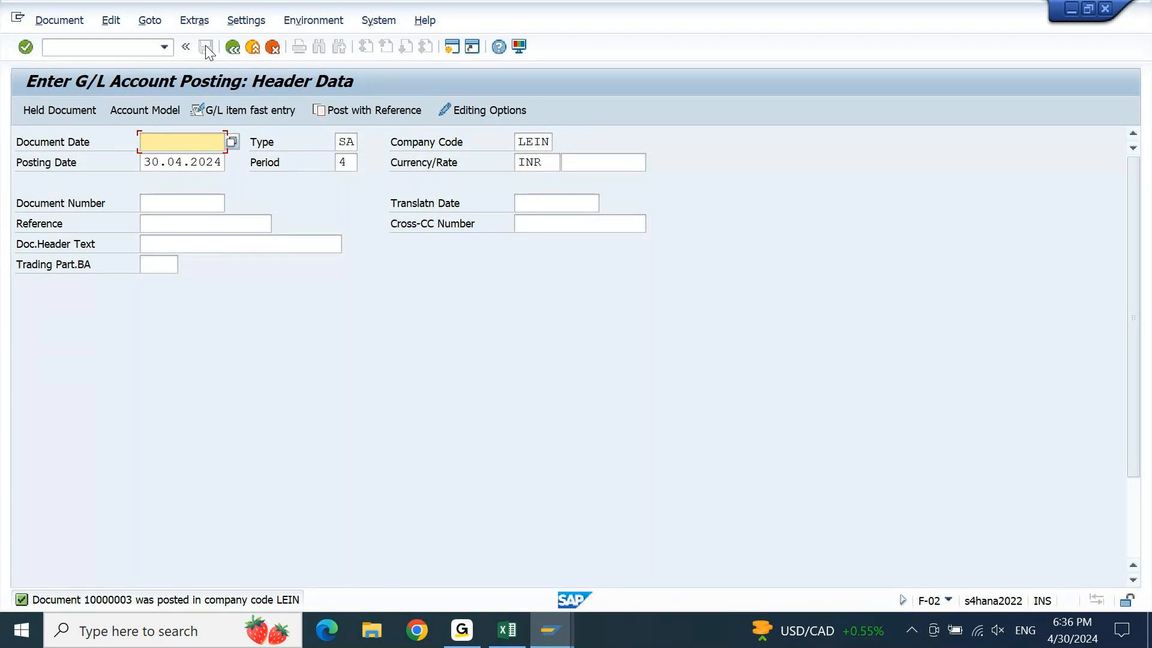
# In a new session, open FS00 and switch the company code to 200
pyautogui.click(453, 50)
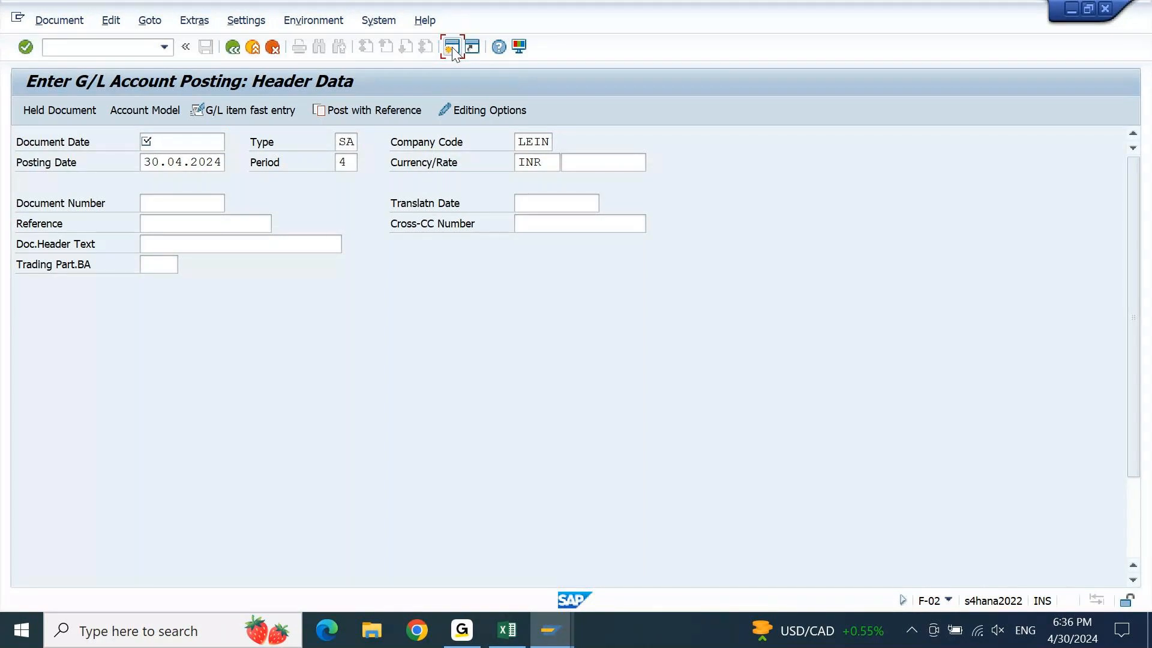
pyautogui.write('00')
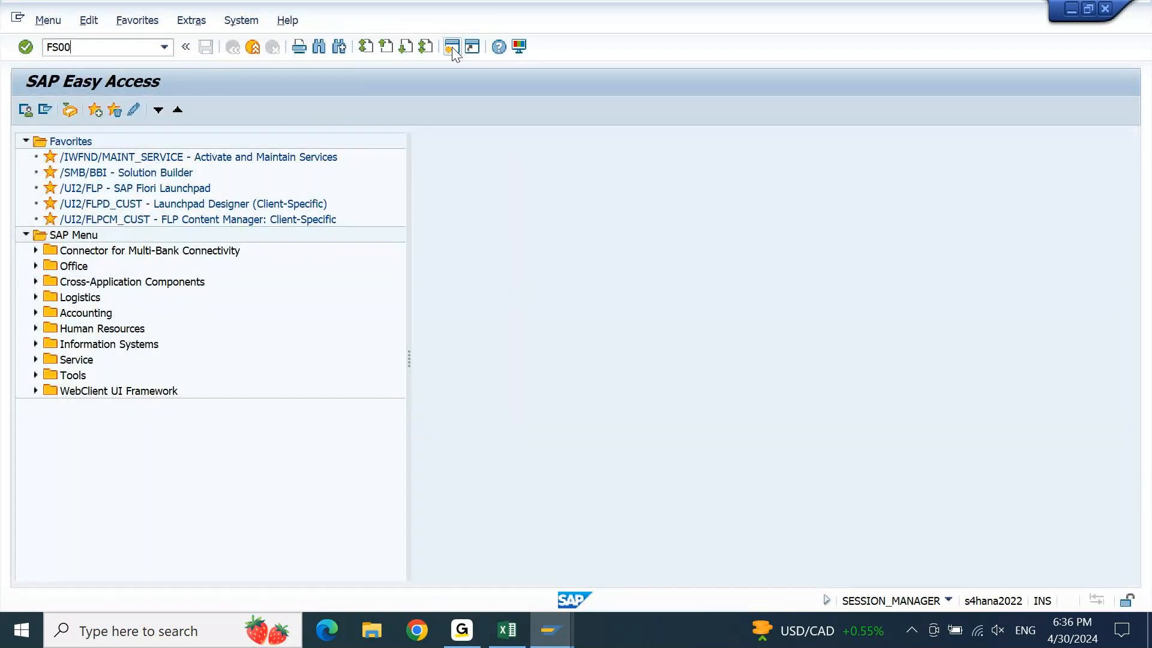
pyautogui.press('Return')
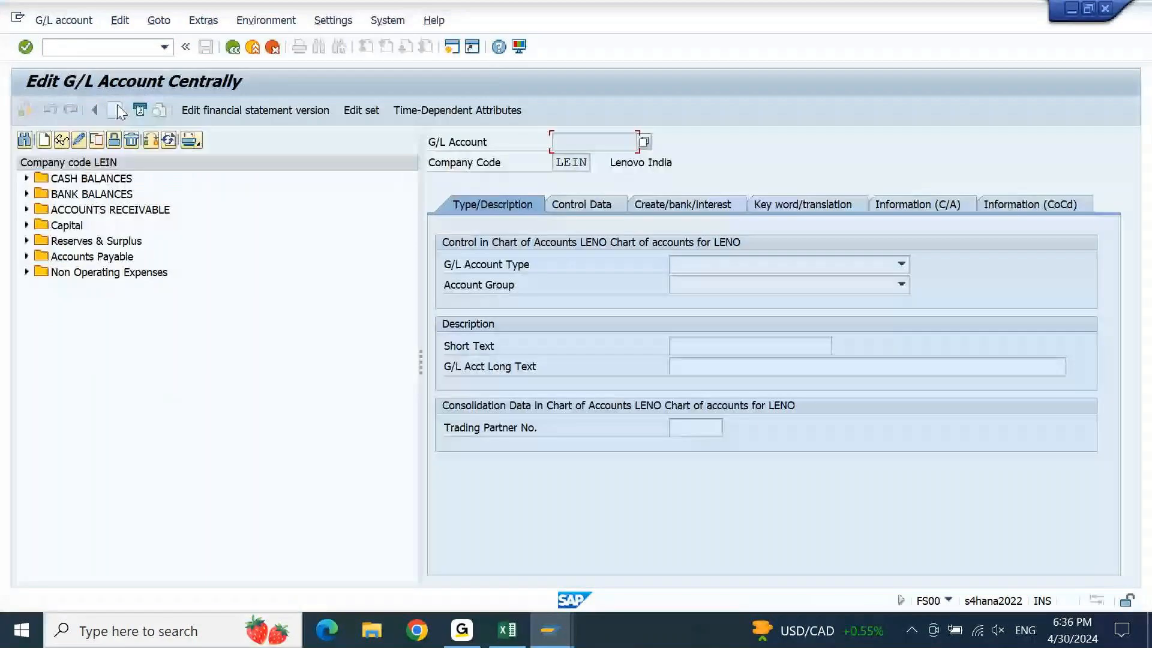
pyautogui.click(151, 141)
pyautogui.write('200')
pyautogui.press('Return')
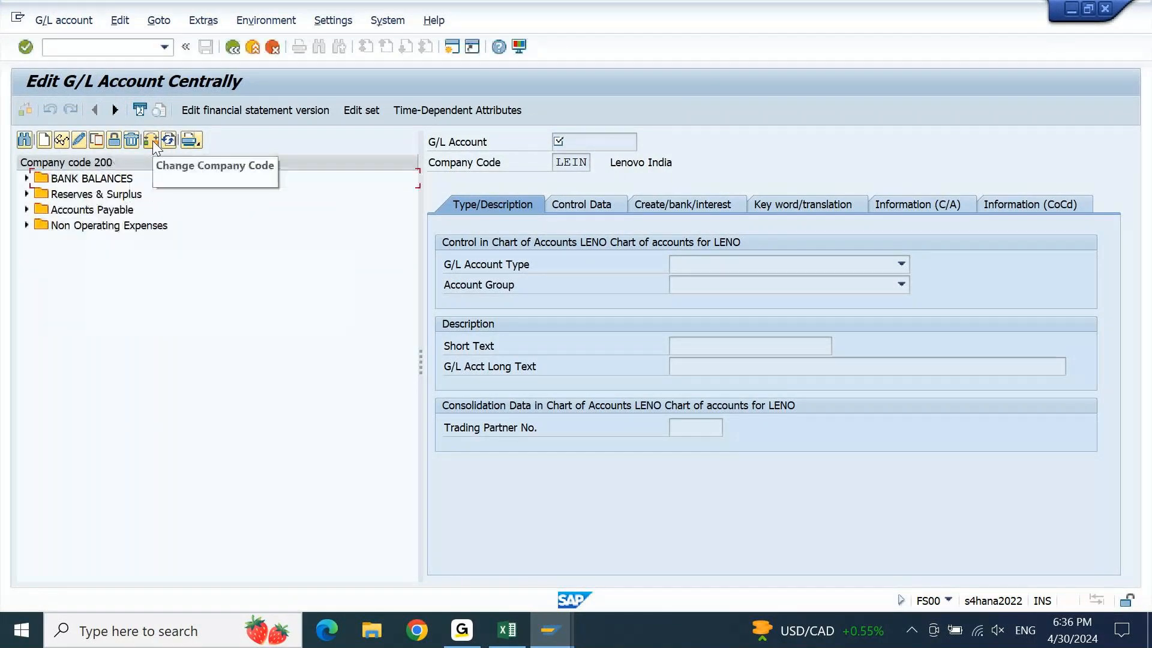
# Display BANK BALANCES accounts 13100010 HDFC MAIN and 13100011 HDFC Check out, then open a new window
pyautogui.click(27, 179)
pyautogui.doubleClick(129, 199)
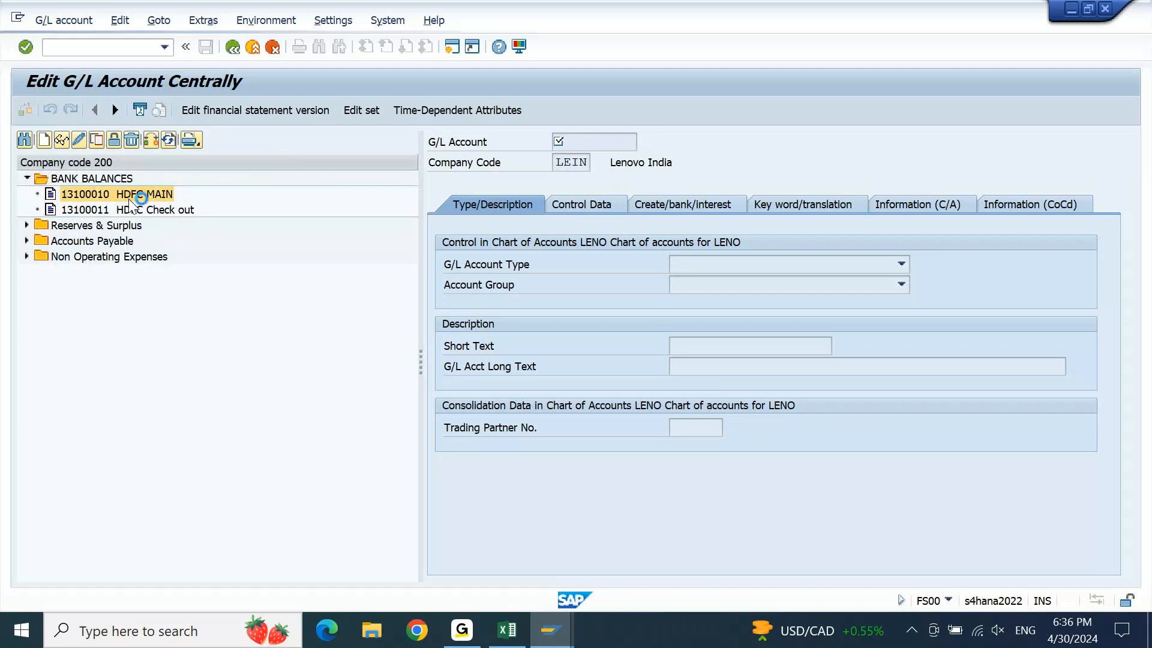
pyautogui.doubleClick(130, 208)
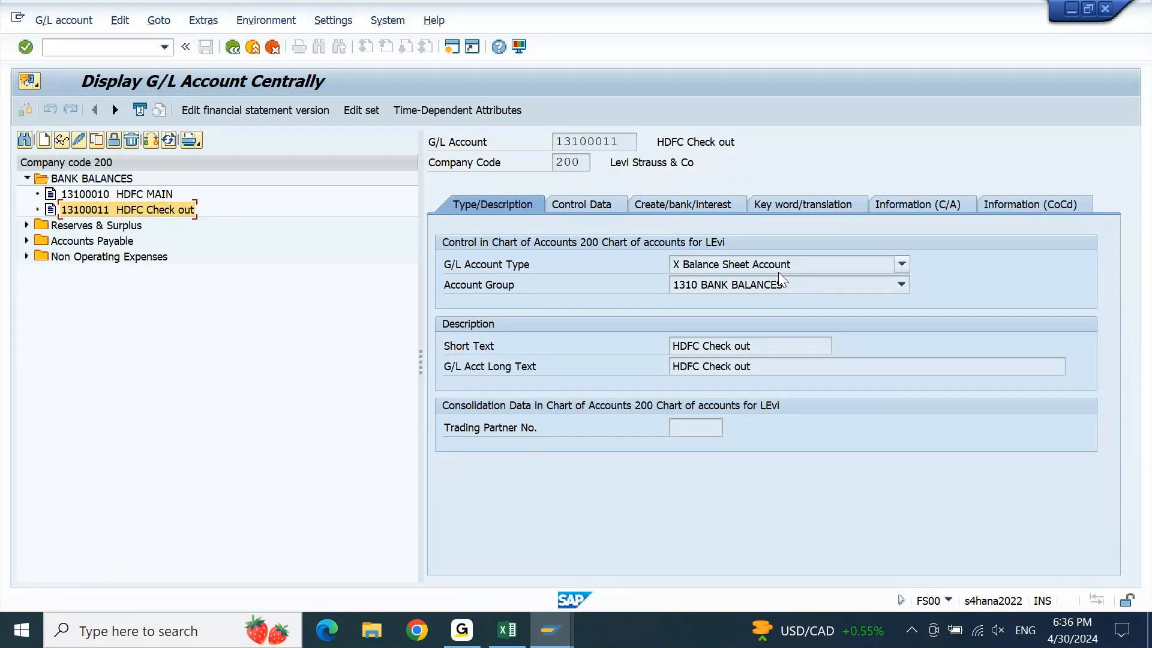
pyautogui.click(451, 48)
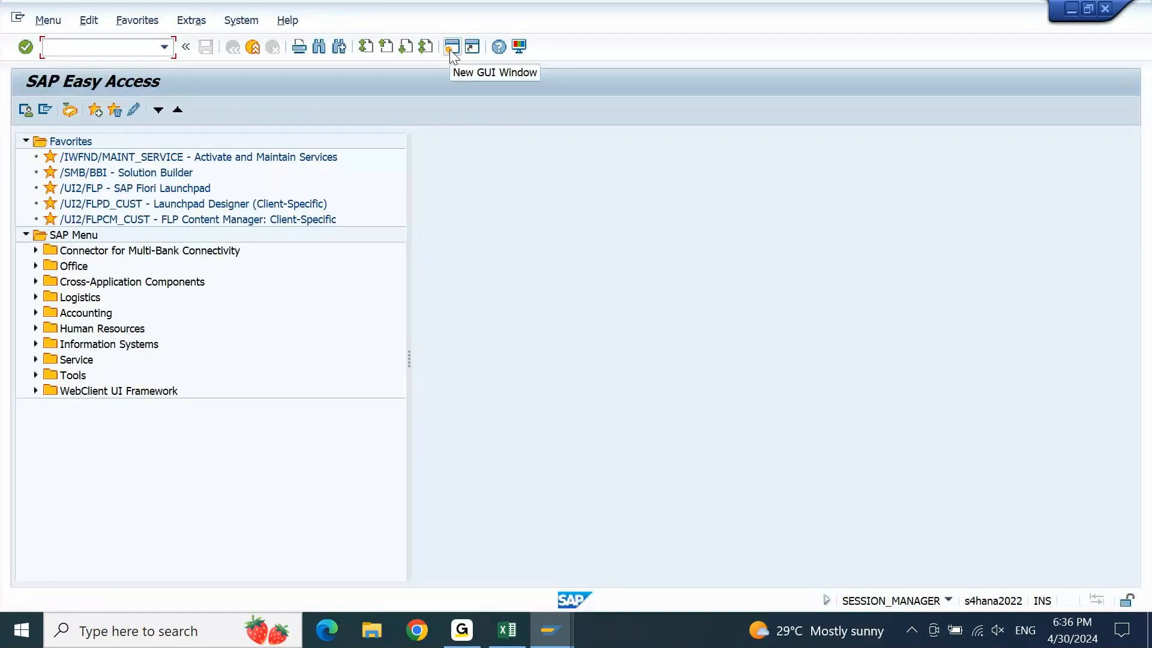
# In FI12, open the house banks of company code 200 Levi Strauss & Co and start a new entry
pyautogui.write('FI12')
pyautogui.press('Return')
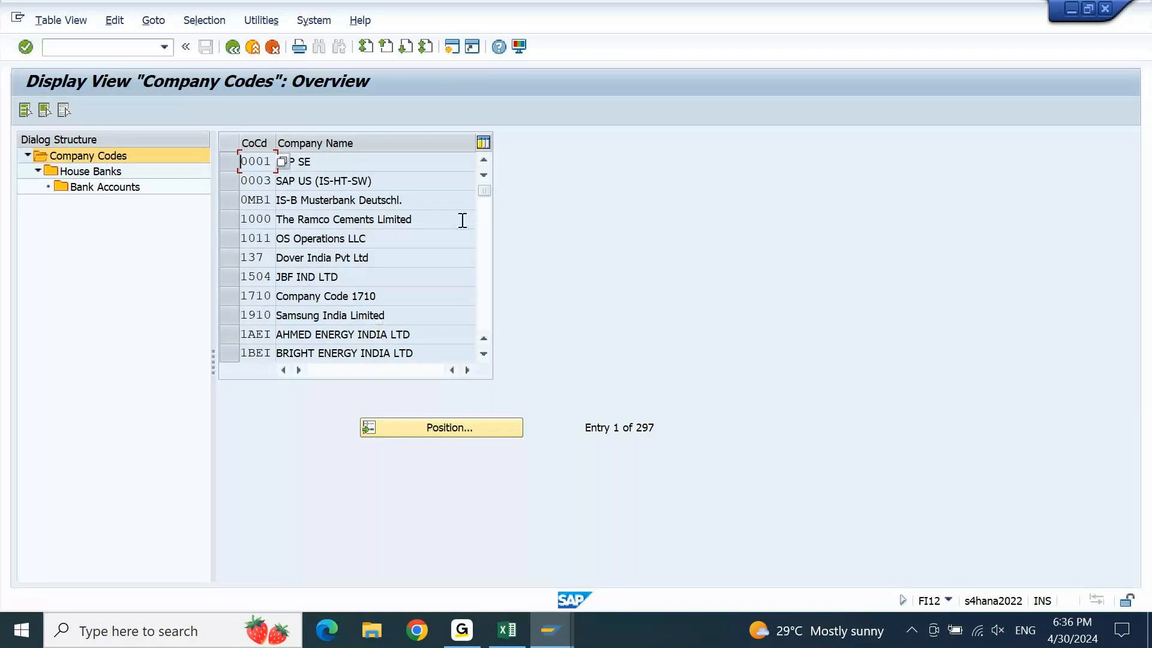
pyautogui.click(449, 428)
pyautogui.write('200')
pyautogui.press('Return')
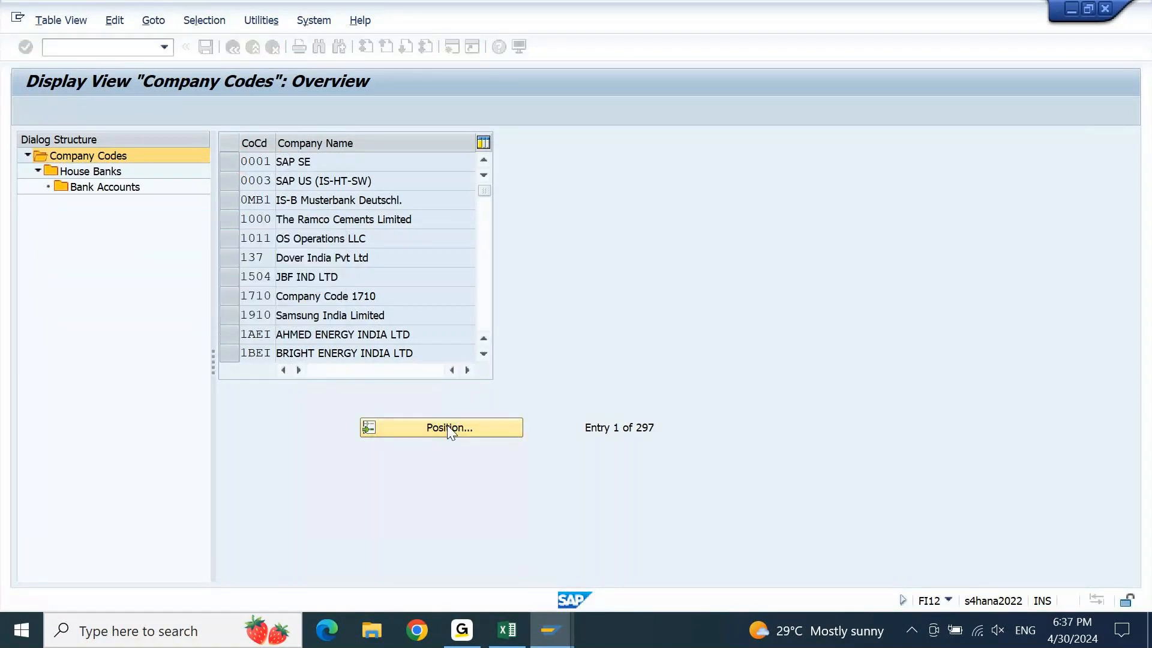
pyautogui.click(230, 161)
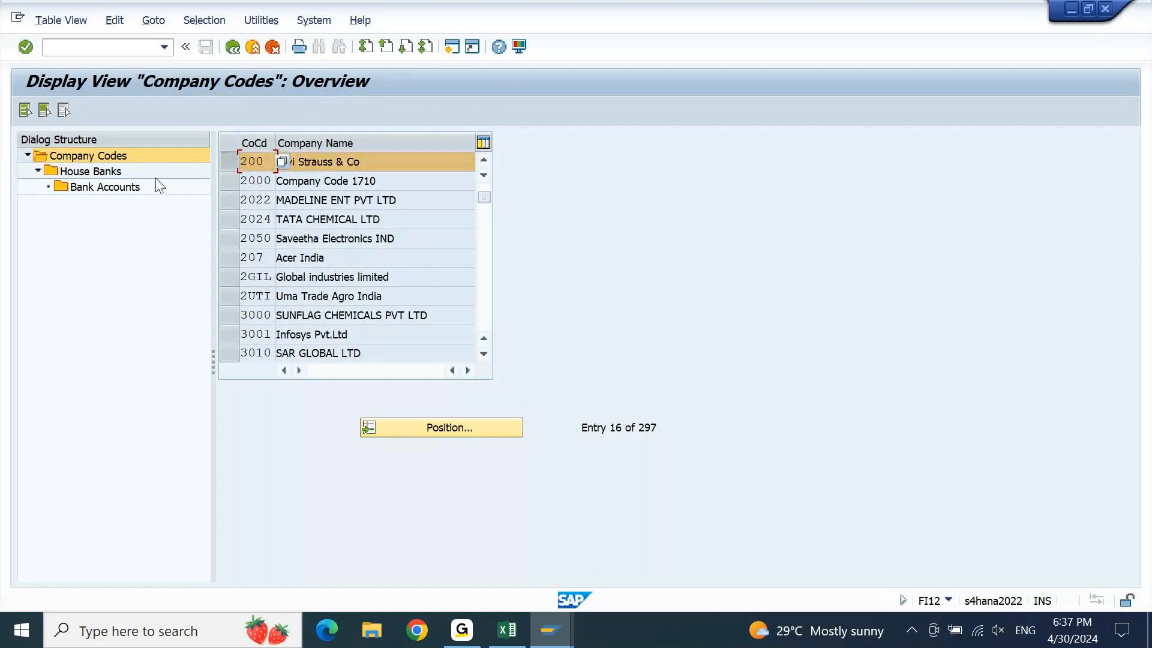
pyautogui.doubleClick(110, 173)
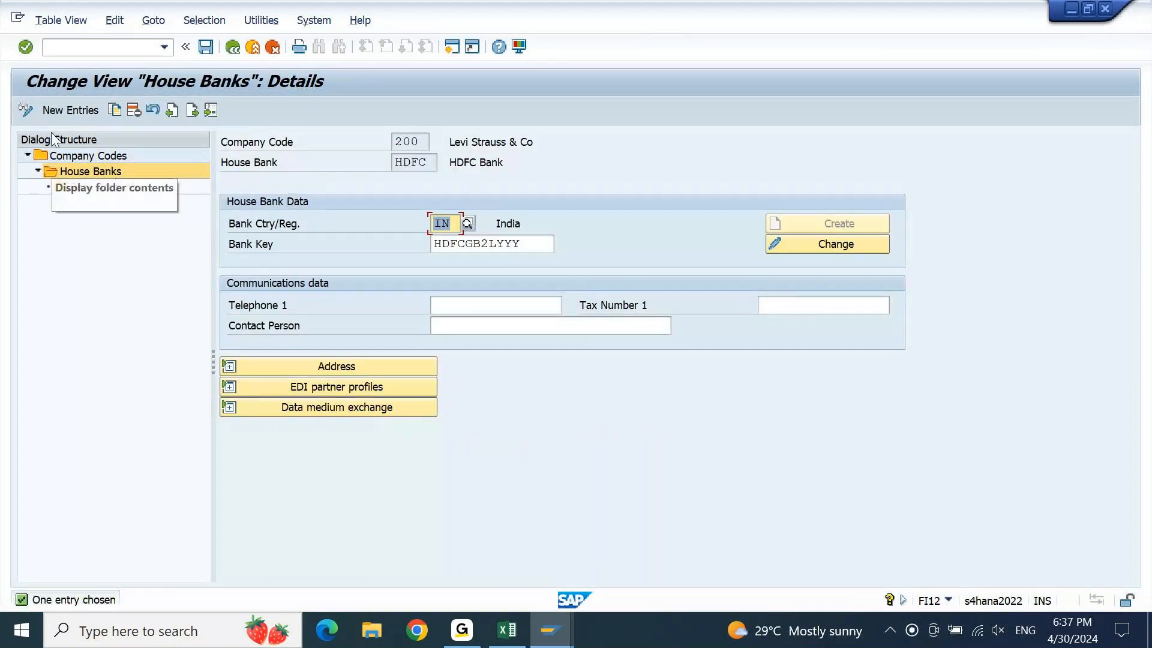
pyautogui.click(64, 109)
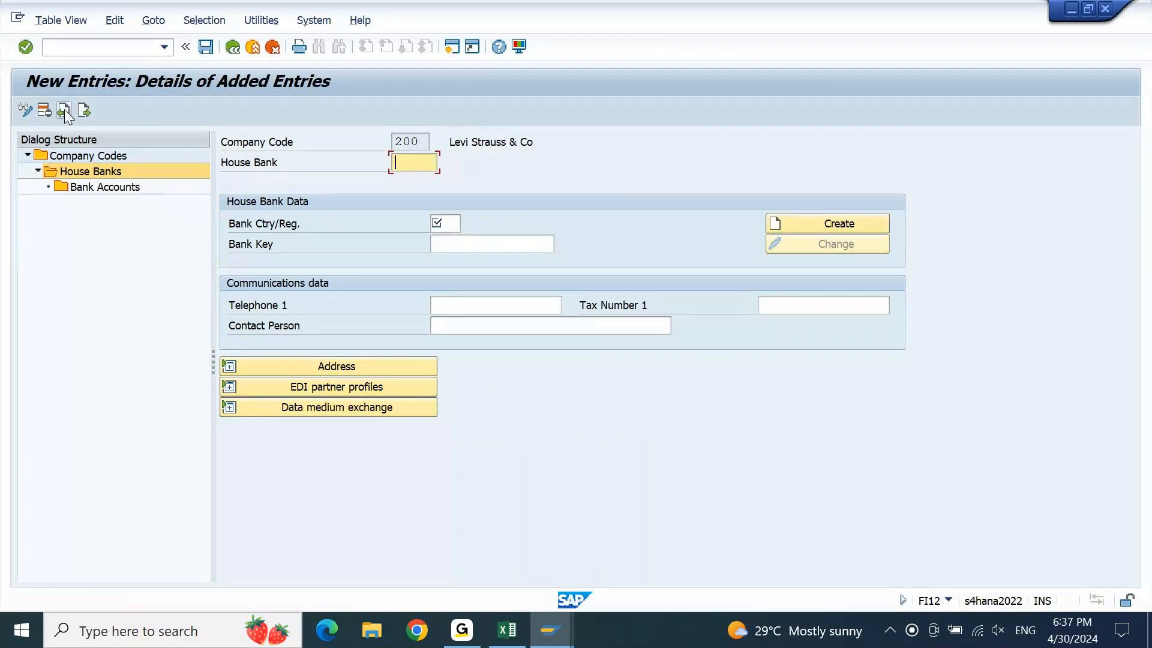
# Enter house bank CITI with country IN and bank key CITI0430, and create bank 'CITI BANK O430'
pyautogui.write('CITI')
pyautogui.press('Tab')
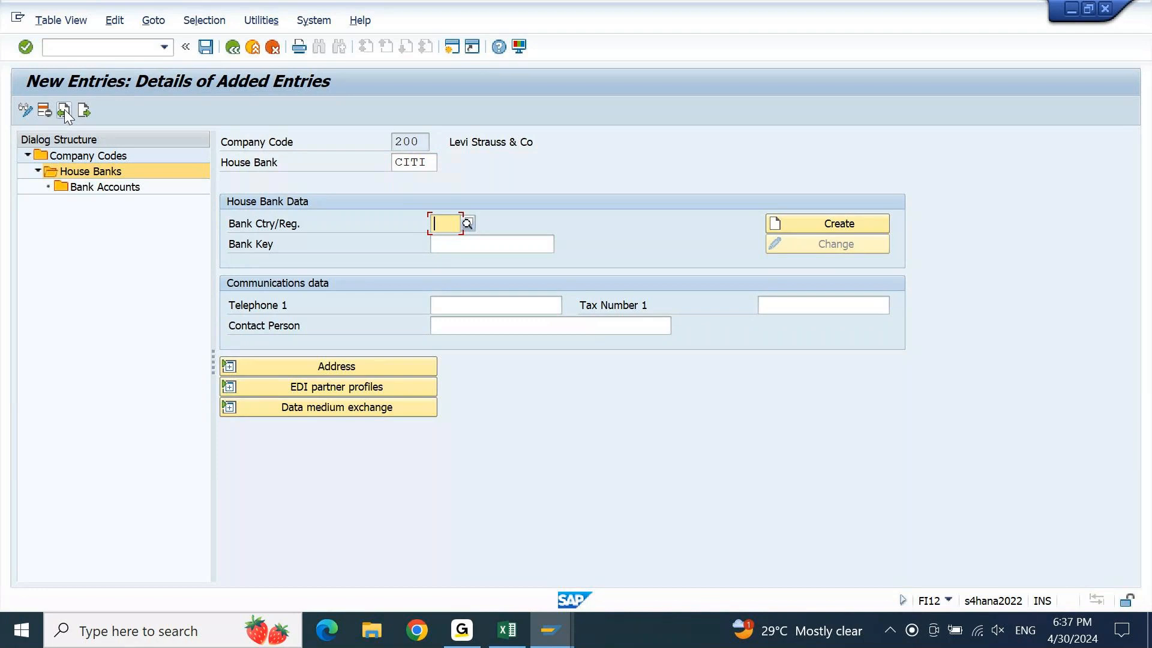
pyautogui.write('IN')
pyautogui.press('Tab')
pyautogui.hotkey('shift', 'Tab')
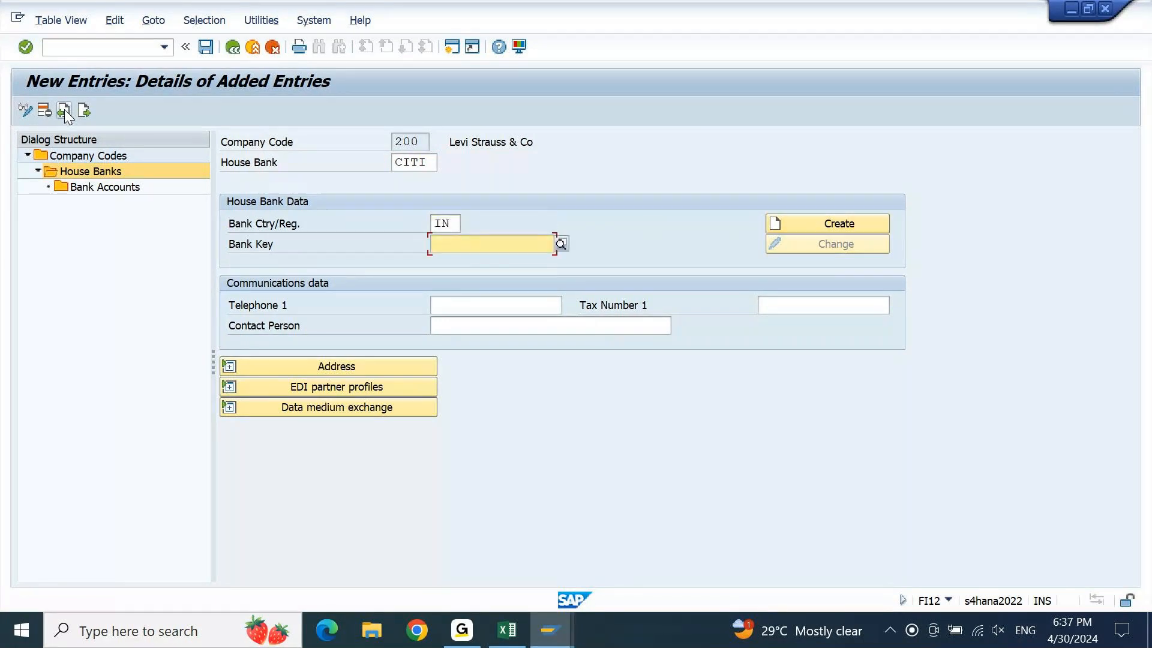
pyautogui.write('CITI')
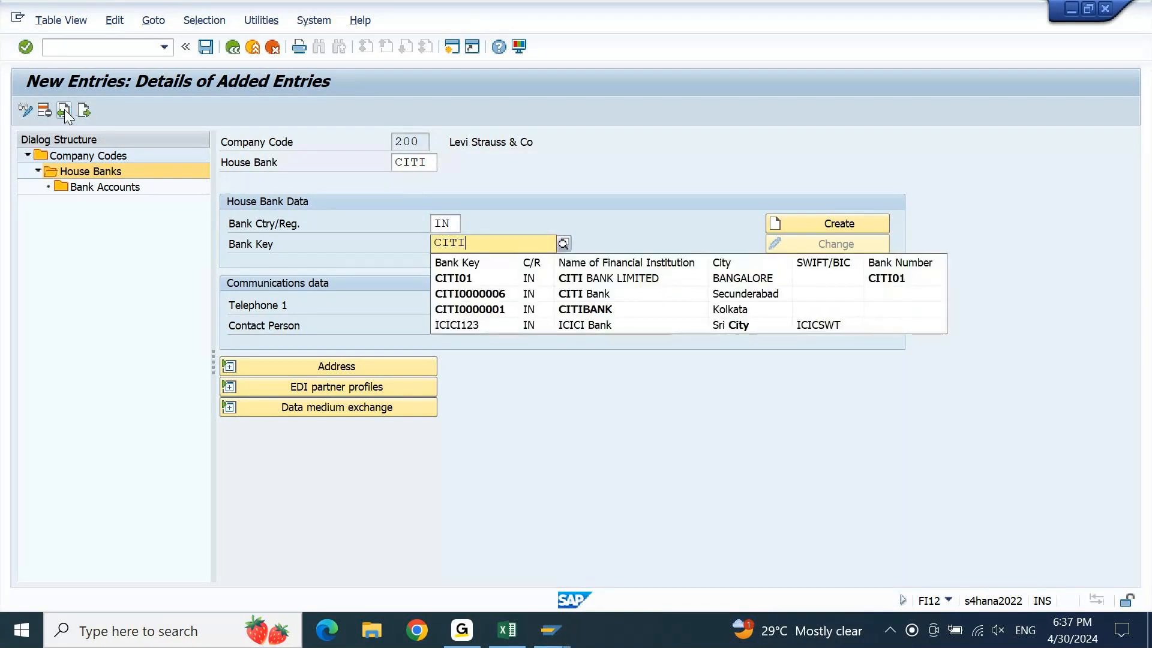
pyautogui.write('0430')
pyautogui.press('Tab')
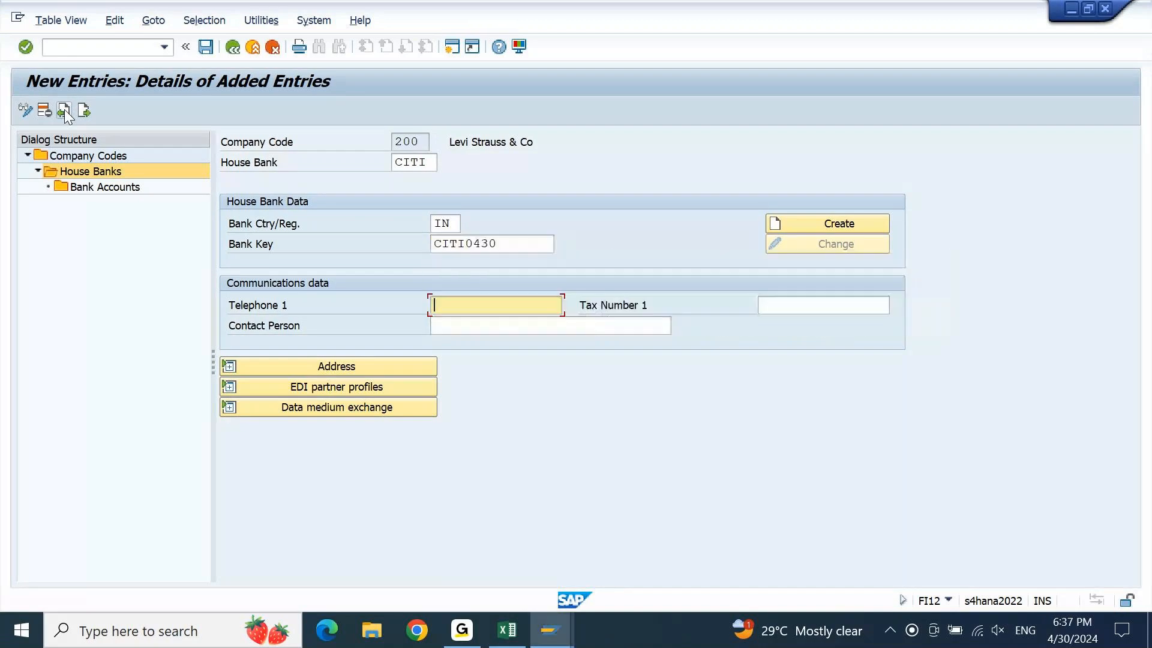
pyautogui.click(870, 232)
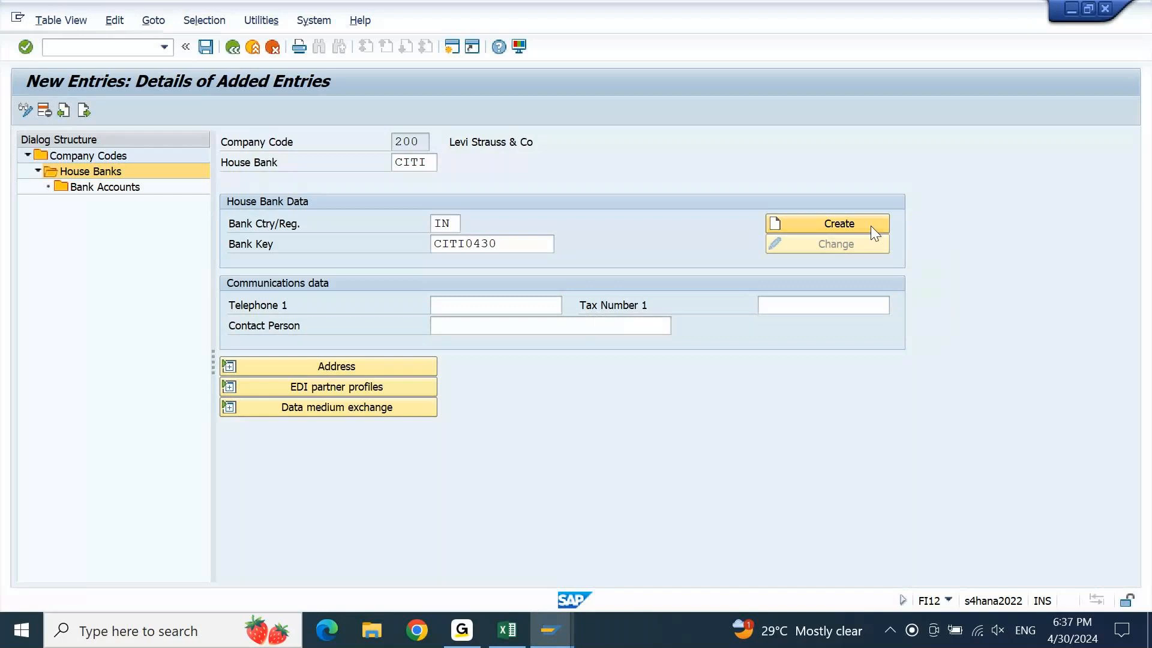
pyautogui.write('CITI BANK O4')
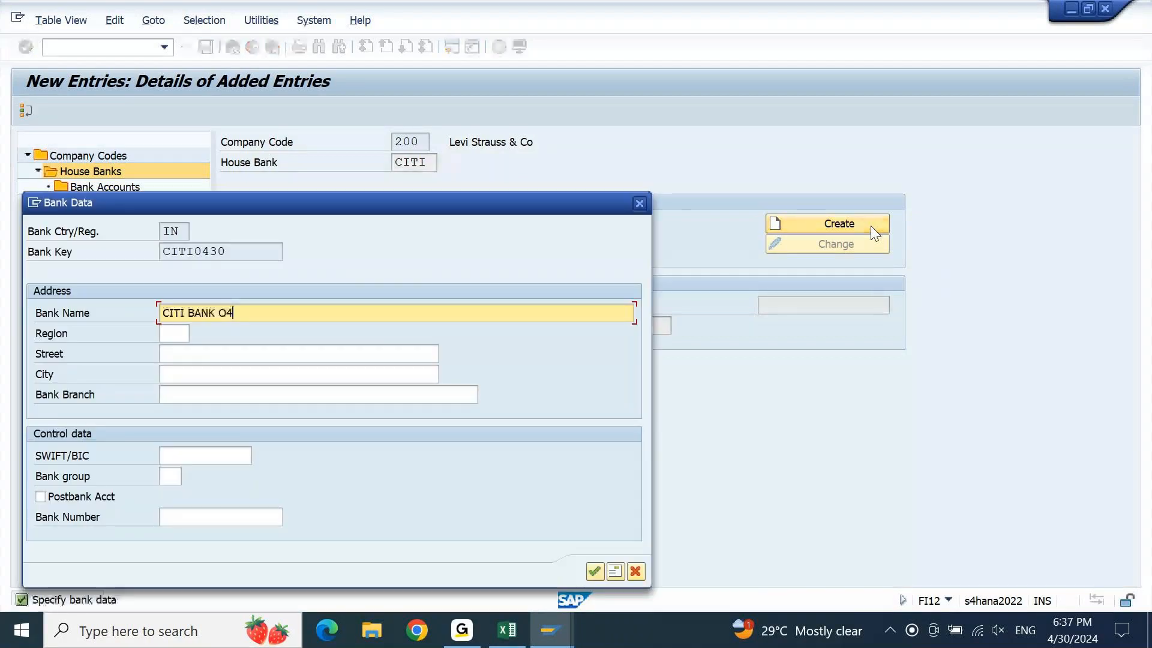
pyautogui.write('30')
# Copy bank key CITI0430 into the Bank Number field and confirm the bank data
pyautogui.press('Tab')
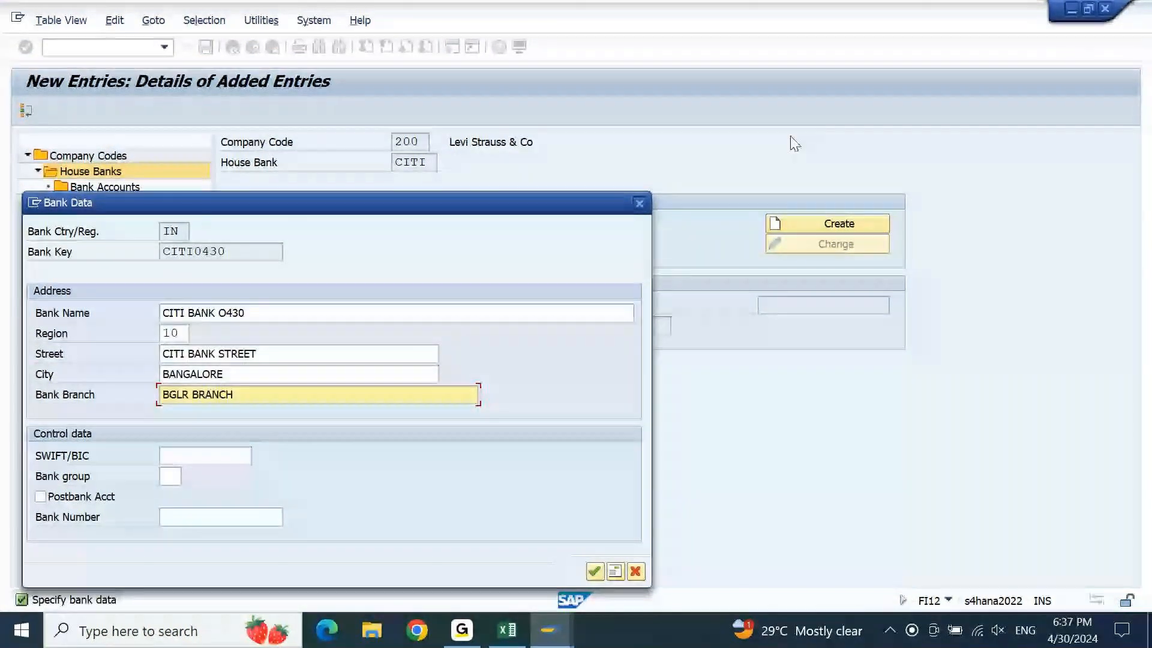
pyautogui.moveTo(233, 252); pyautogui.dragTo(145, 271)
pyautogui.hotkey('ctrl', 'c')
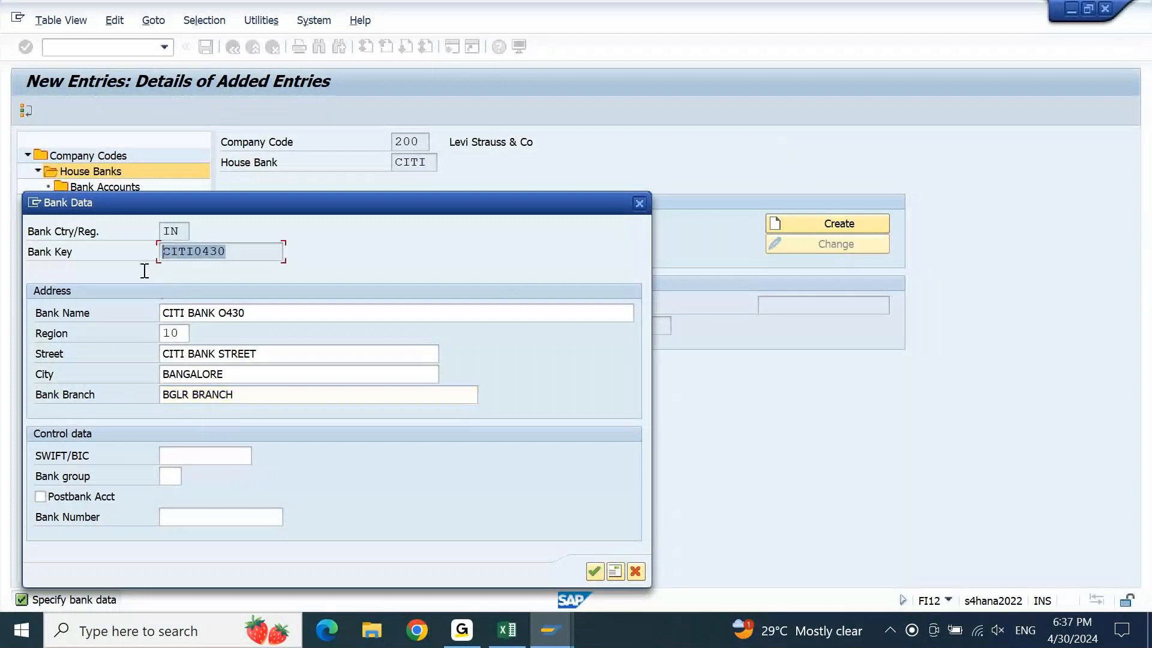
pyautogui.click(238, 518)
pyautogui.hotkey('ctrl', 'v')
pyautogui.press('Return')
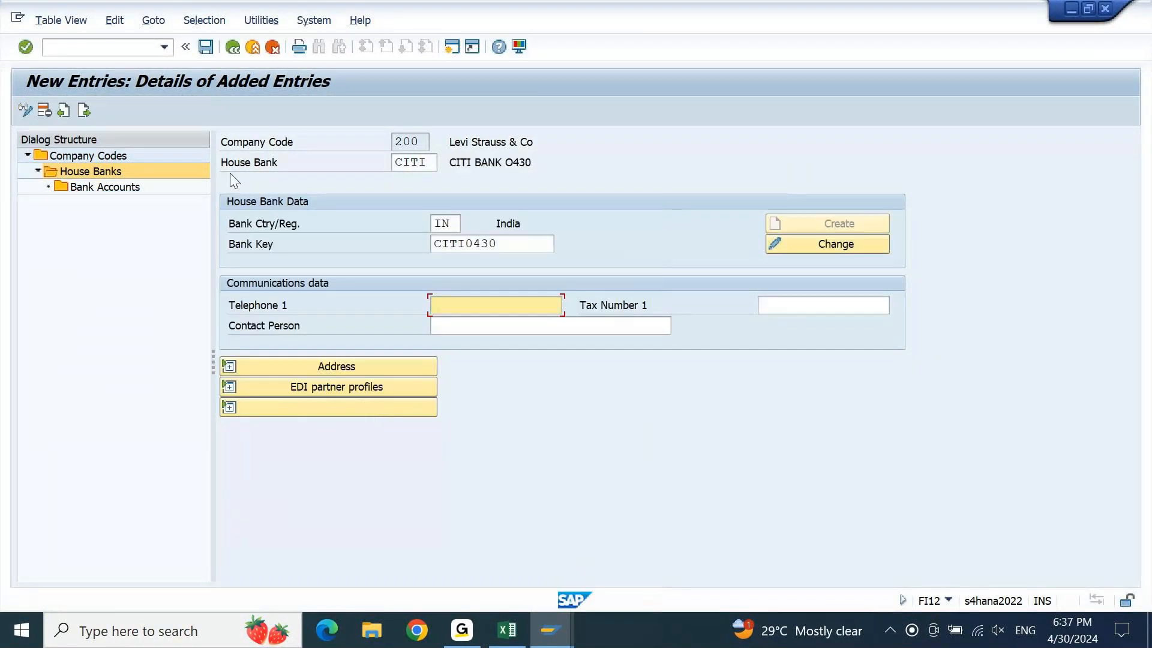
# Save house bank CITI under the customizing request and switch between the open SAP windows
pyautogui.click(206, 47)
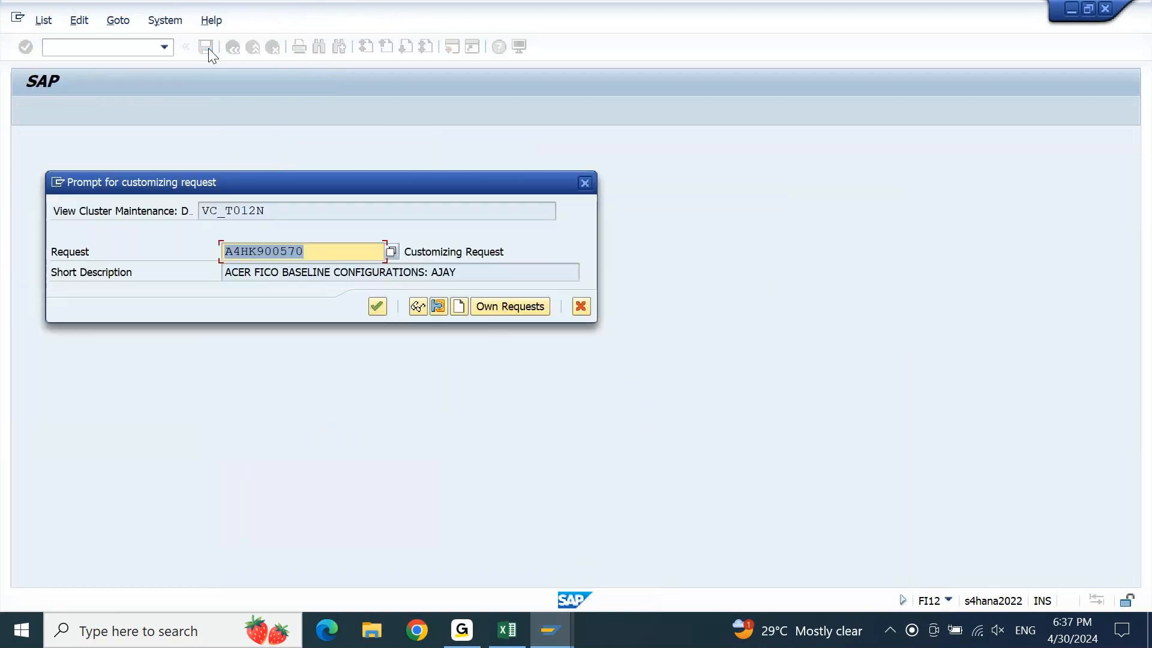
pyautogui.press('Return')
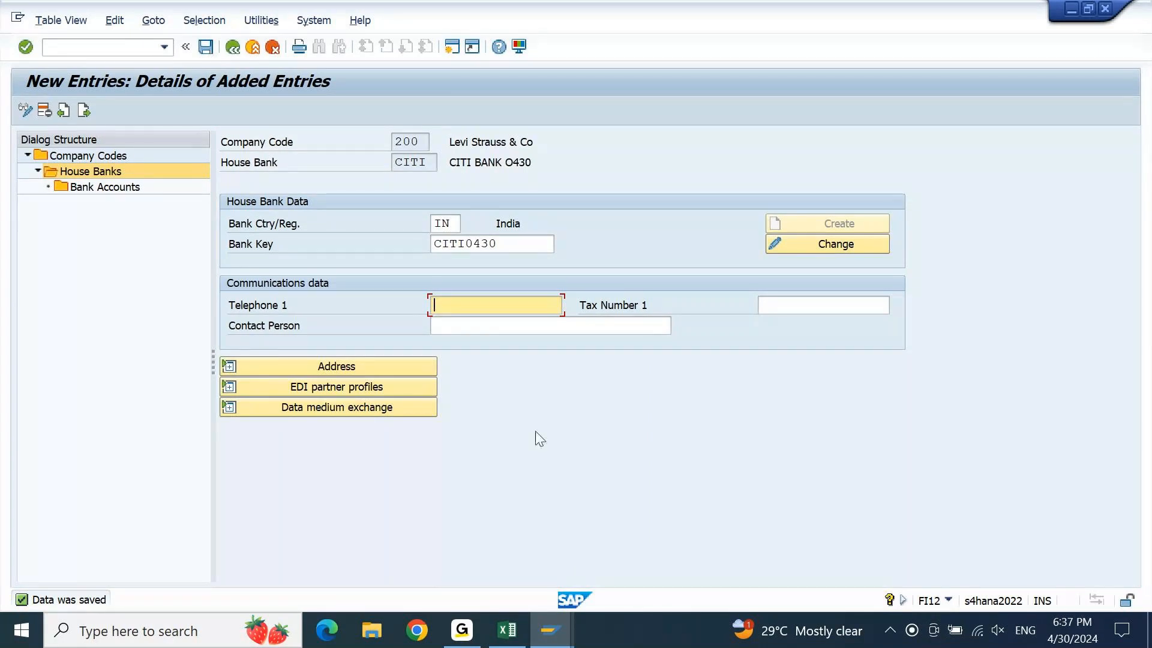
pyautogui.click(545, 633)
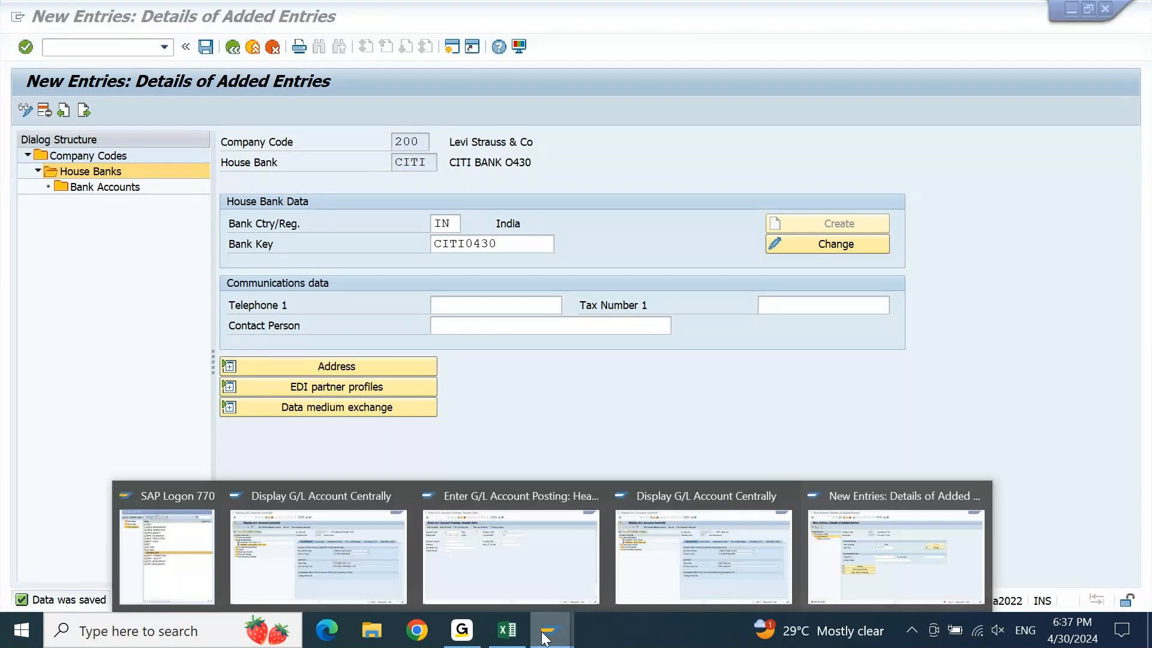
pyautogui.click(868, 415)
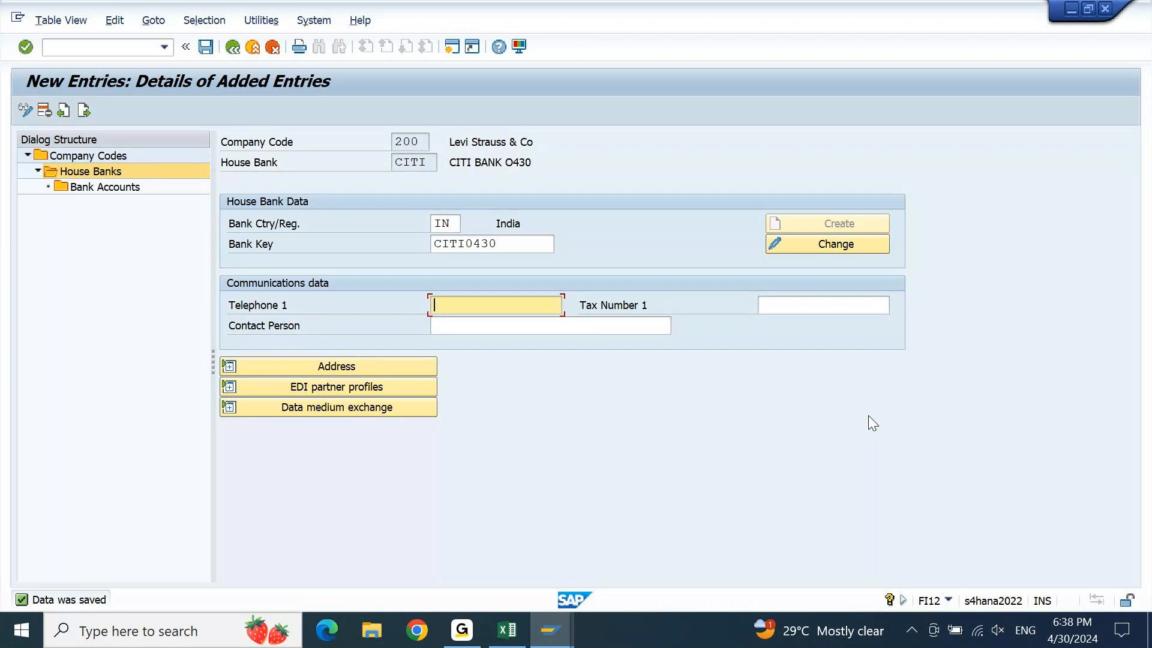
pyautogui.click(544, 633)
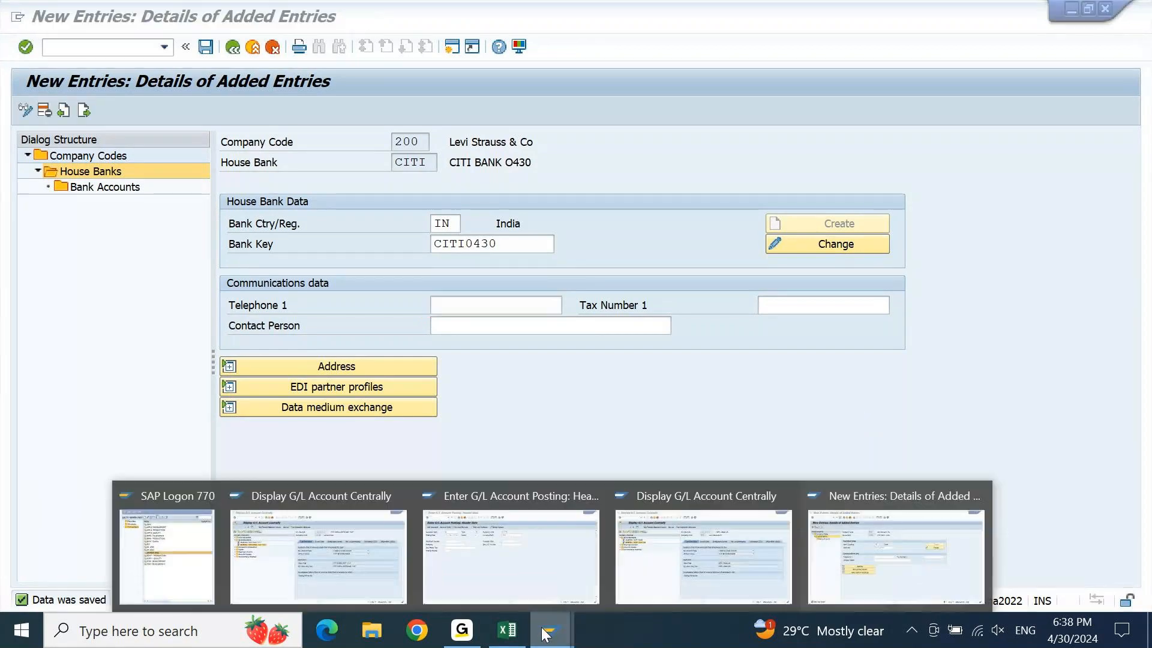
# Back in FS00 for company code 200, abandon copying 13100010 HDFC MAIN and start creating a new G/L account
pyautogui.click(780, 560)
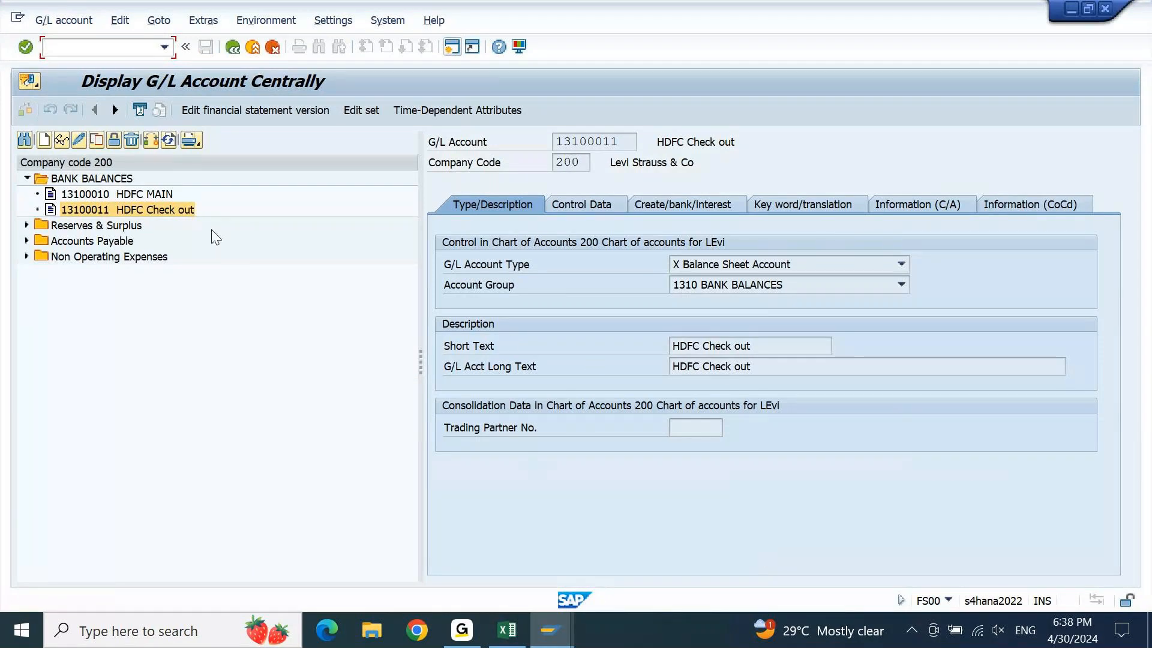
pyautogui.click(73, 211)
pyautogui.click(90, 194)
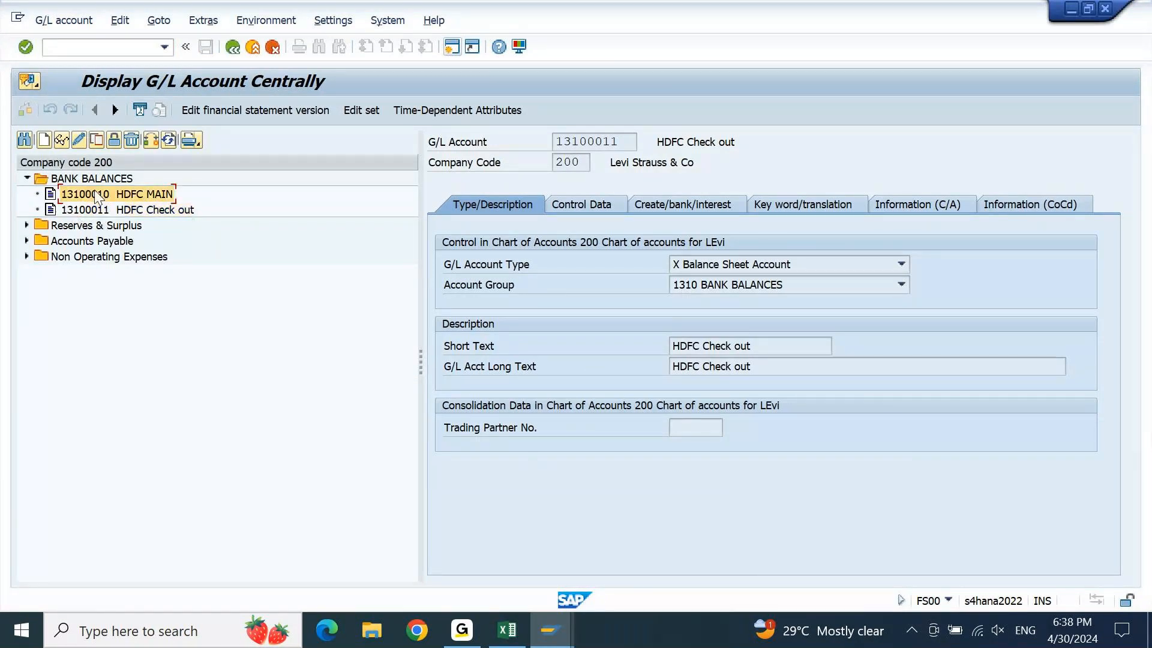
pyautogui.click(97, 139)
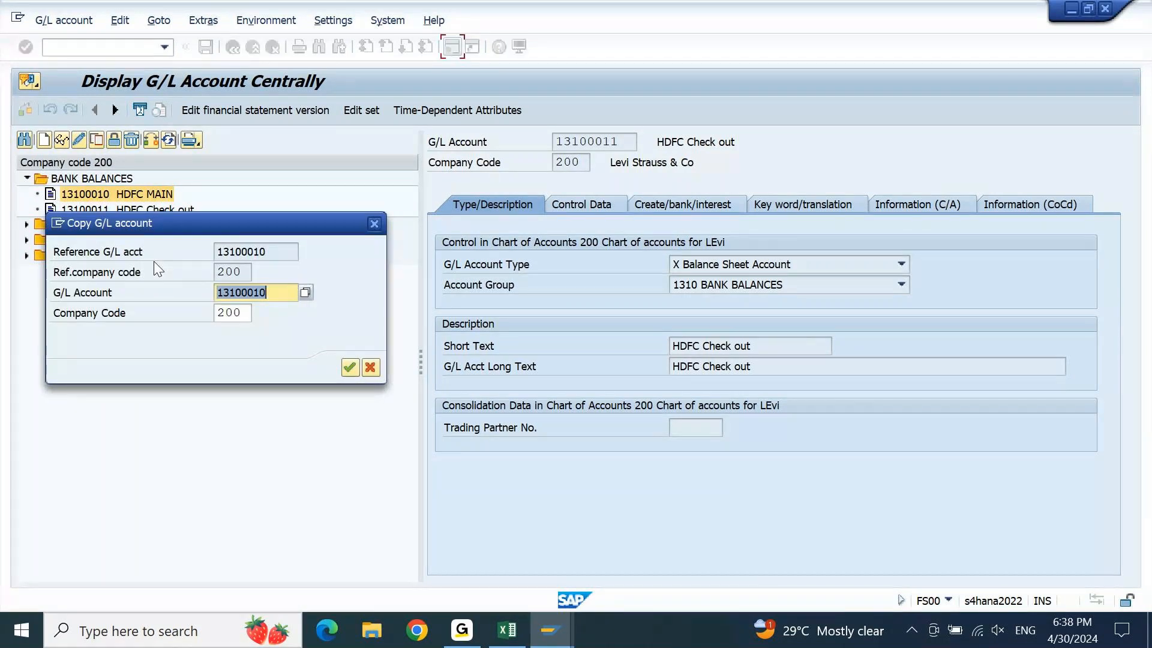
pyautogui.press('Escape')
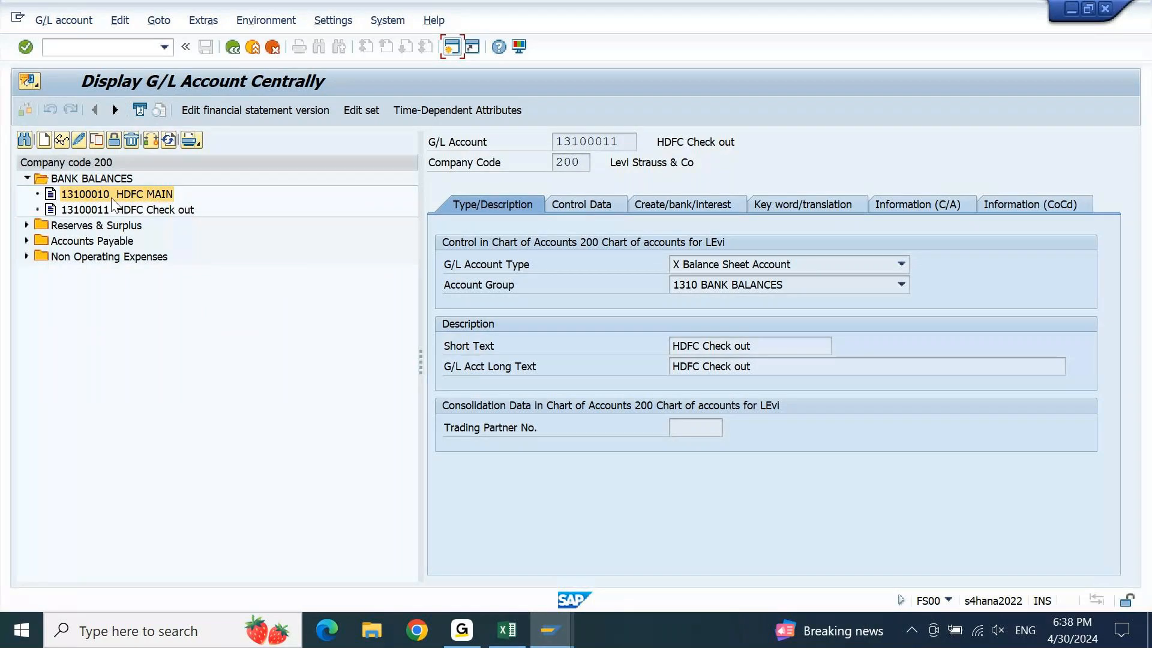
pyautogui.moveTo(627, 142); pyautogui.dragTo(531, 154)
pyautogui.click(531, 153)
pyautogui.click(47, 139)
# Create account 13100020 as a Cash Account with subtype Bank Reconciliation Account
pyautogui.write('1310002')
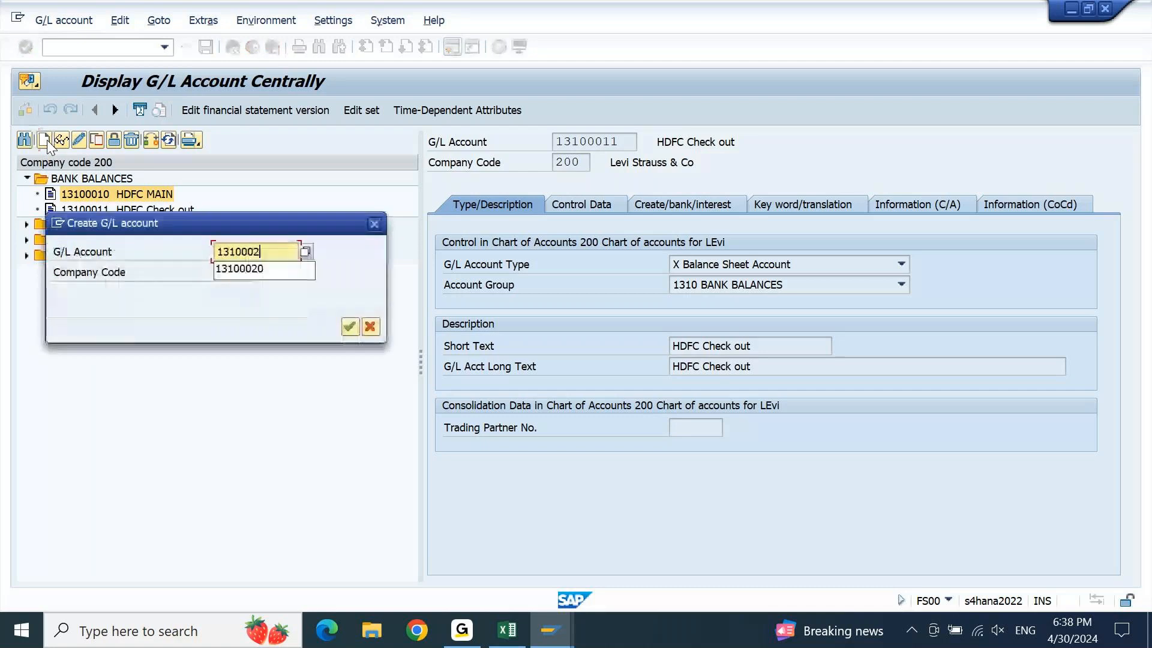
pyautogui.write('0')
pyautogui.press('Return')
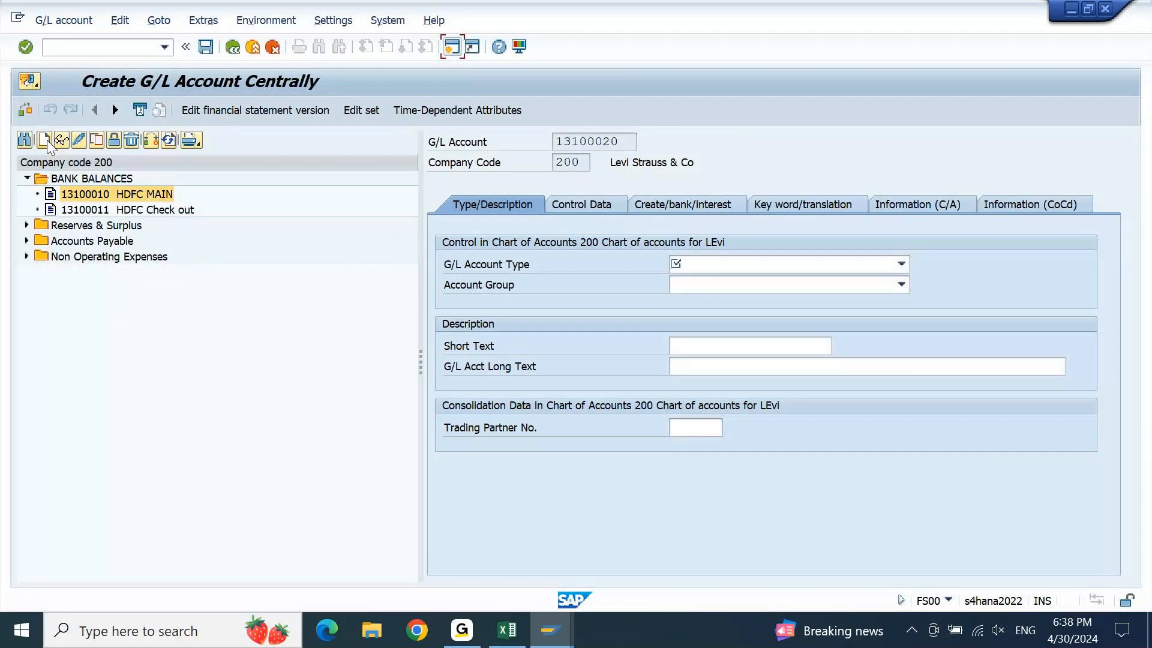
pyautogui.click(819, 265)
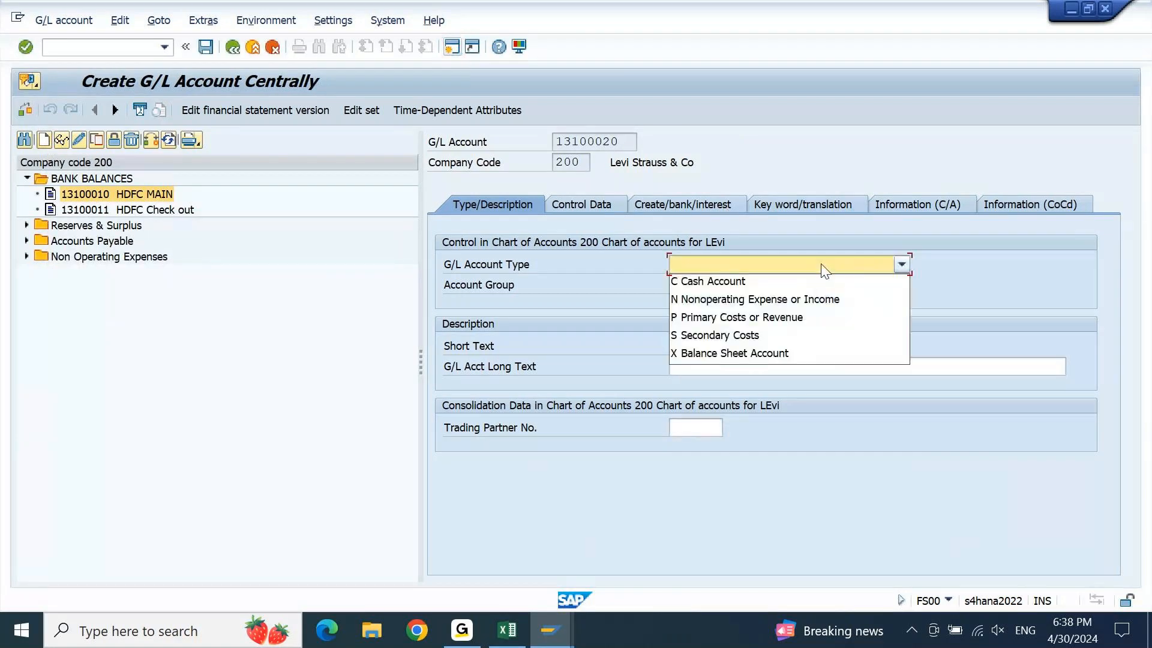
pyautogui.click(739, 282)
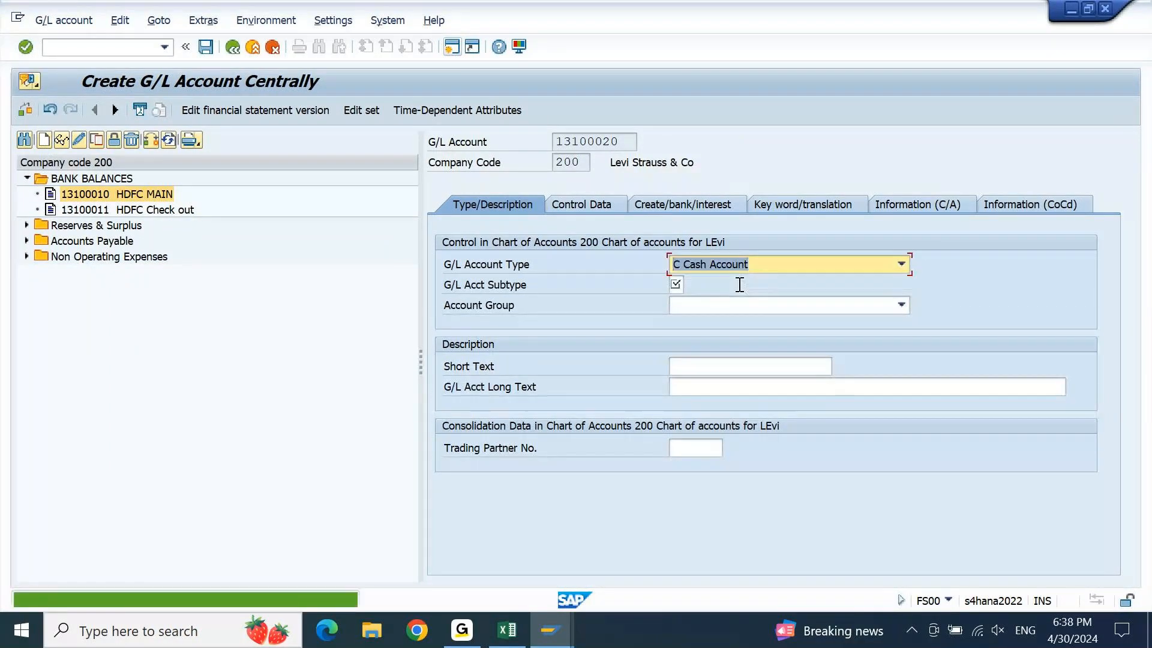
pyautogui.click(674, 284)
pyautogui.click(690, 285)
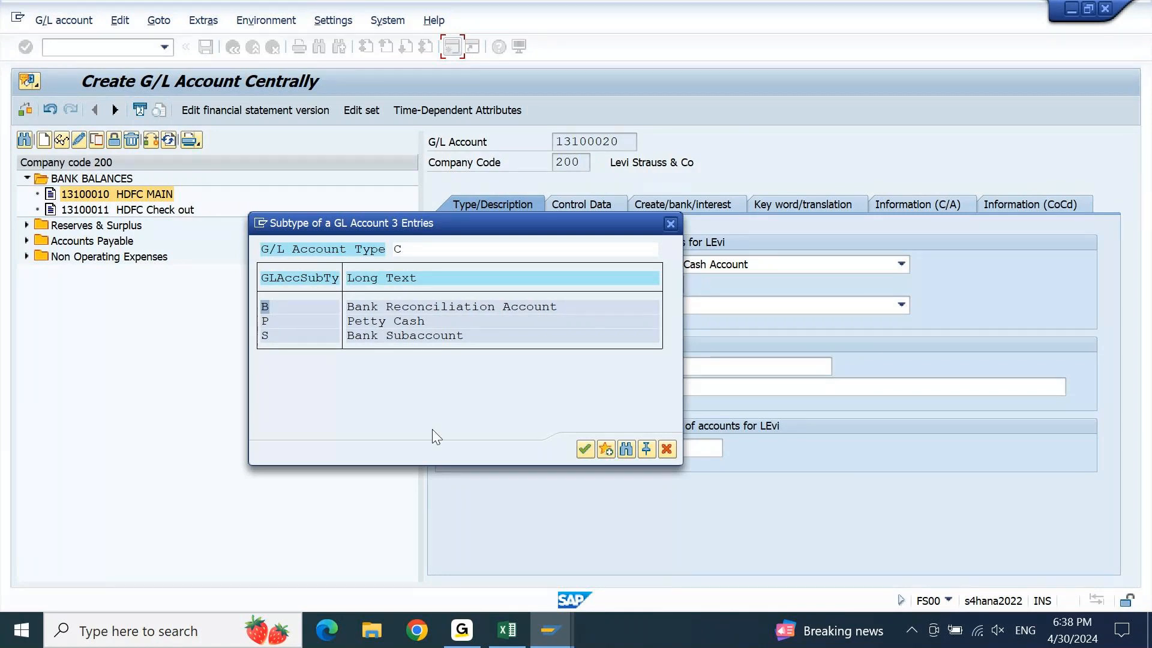
pyautogui.doubleClick(417, 307)
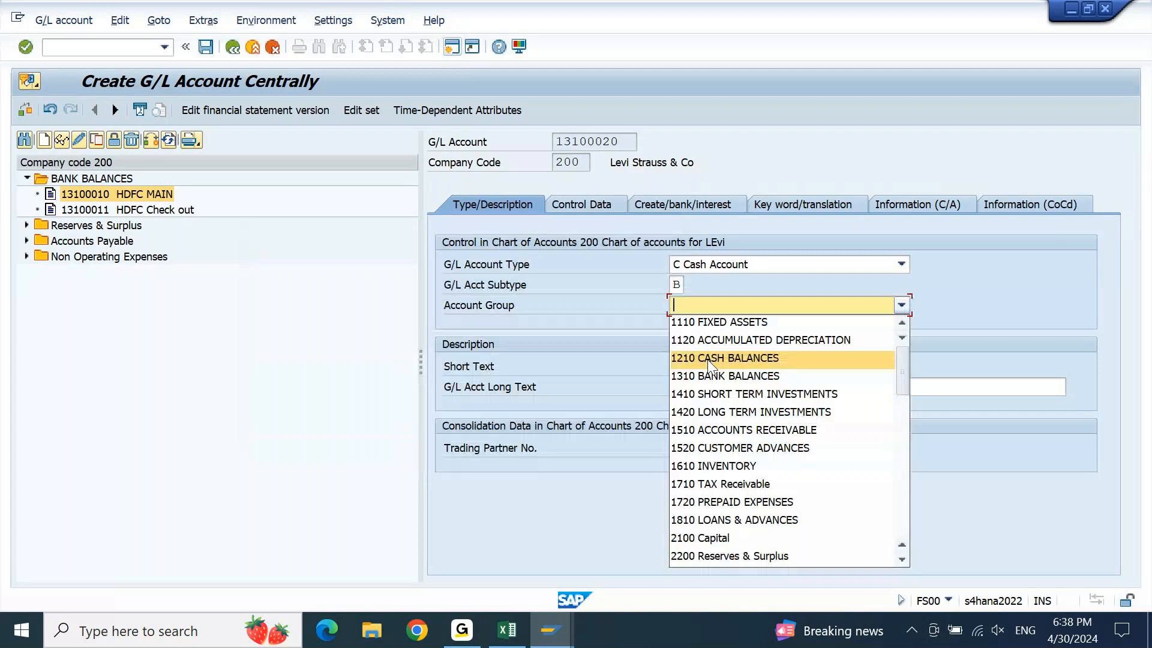
# Set account group 1310 BANK BALANCES and short text CITI MAIN *201*
pyautogui.click(708, 372)
pyautogui.click(708, 368)
pyautogui.write('CITI')
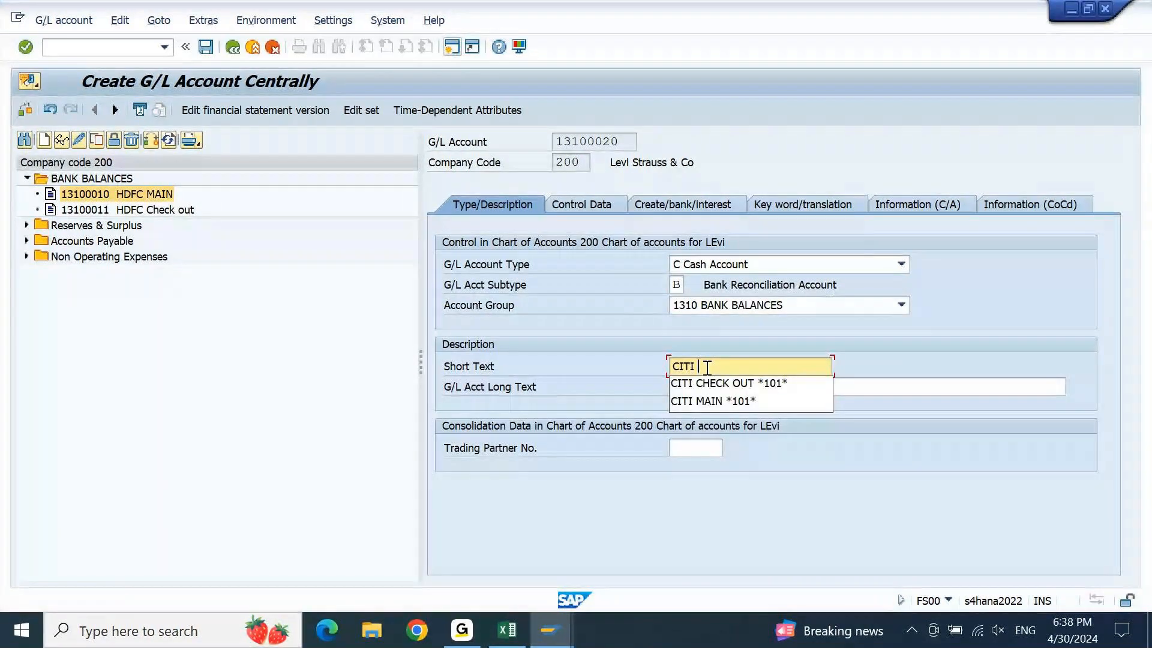
pyautogui.press('Down')
pyautogui.press('Down')
pyautogui.press('Return')
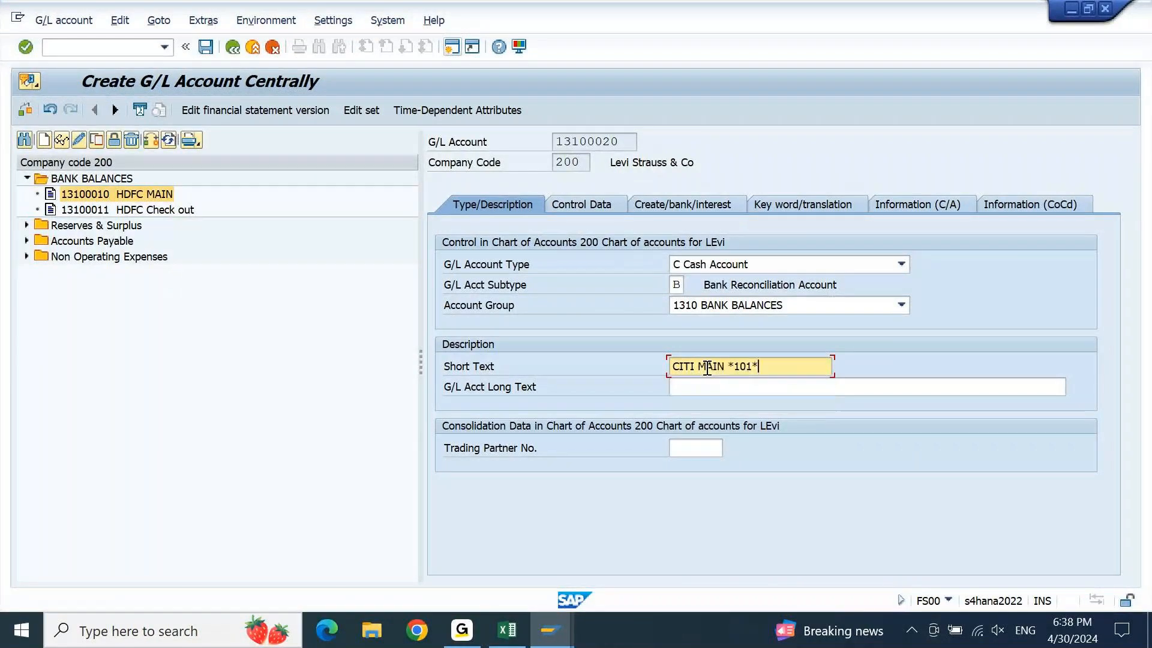
pyautogui.hotkey('shift', 'Left')
pyautogui.write('2')
pyautogui.press('Return')
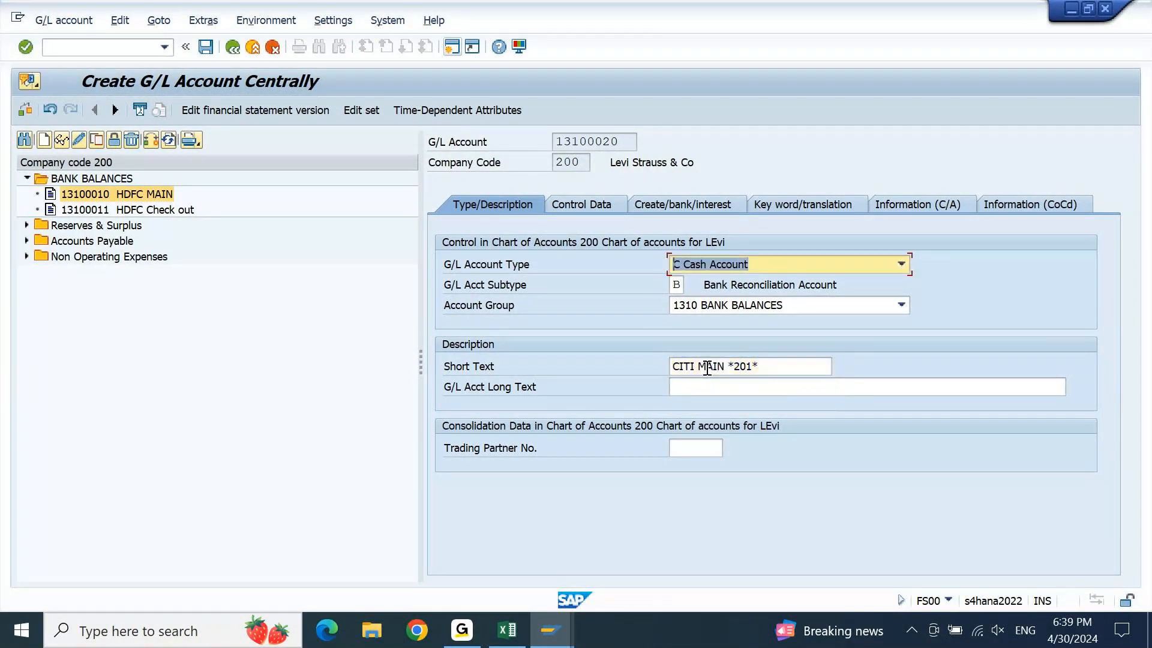
pyautogui.click(586, 201)
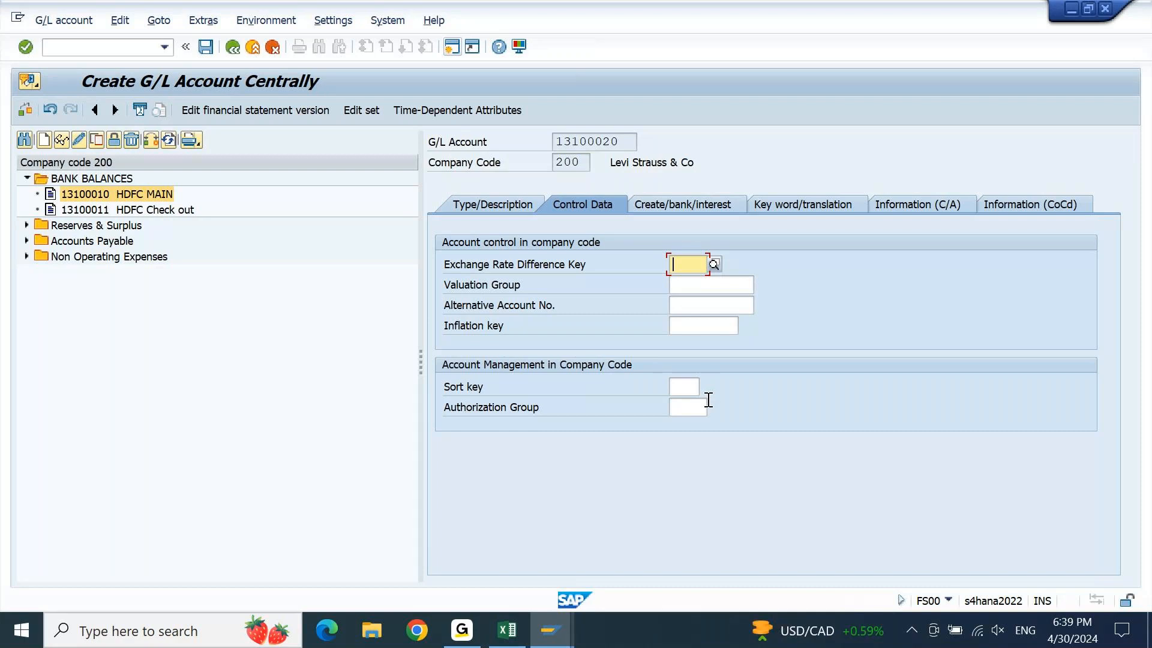
# Enter sort key 001 for account 13100020
pyautogui.click(683, 386)
pyautogui.write('001')
pyautogui.press('Return')
# Set field status group G001 and tick Relevant to Cash Flow
pyautogui.click(664, 205)
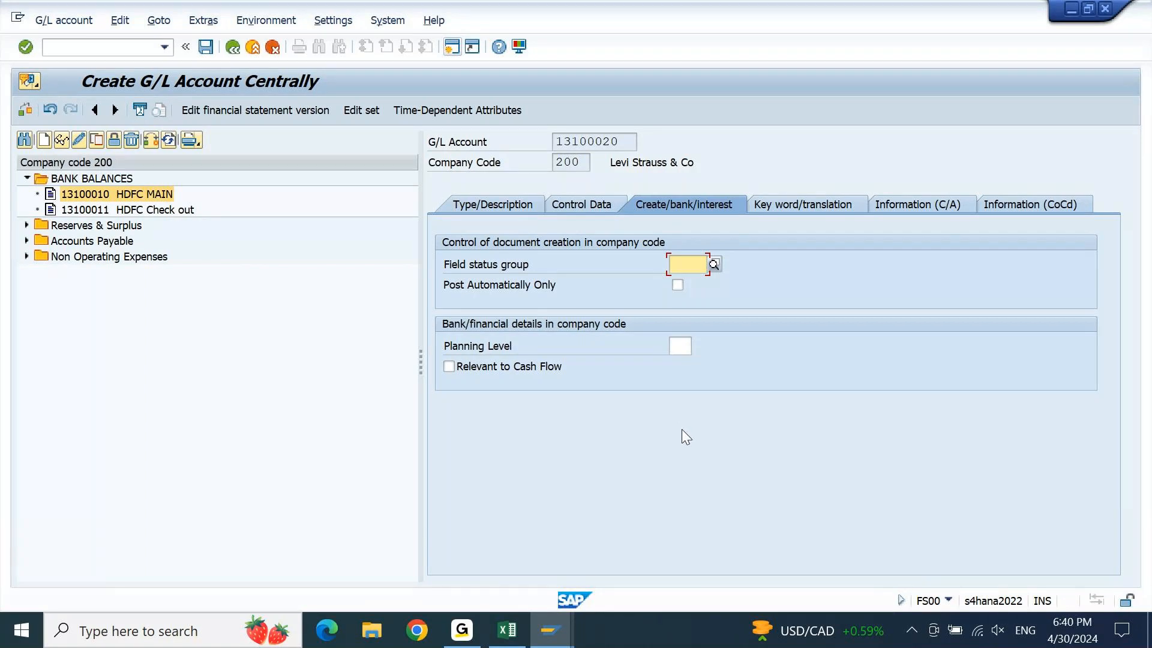
pyautogui.write('G001')
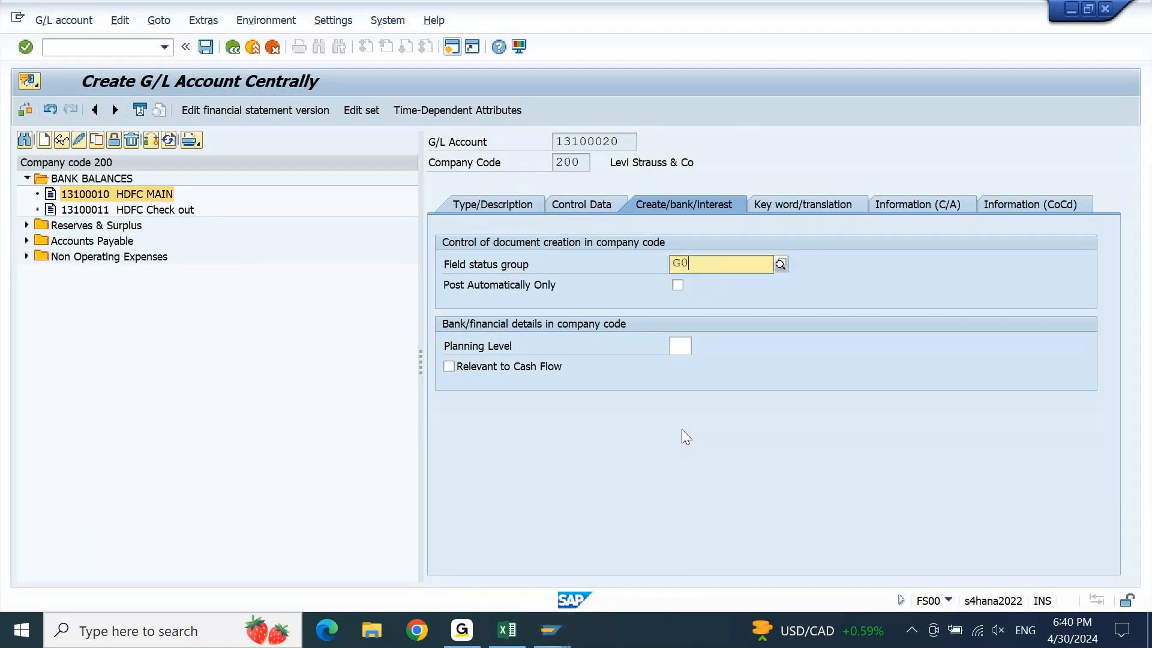
pyautogui.press('Return')
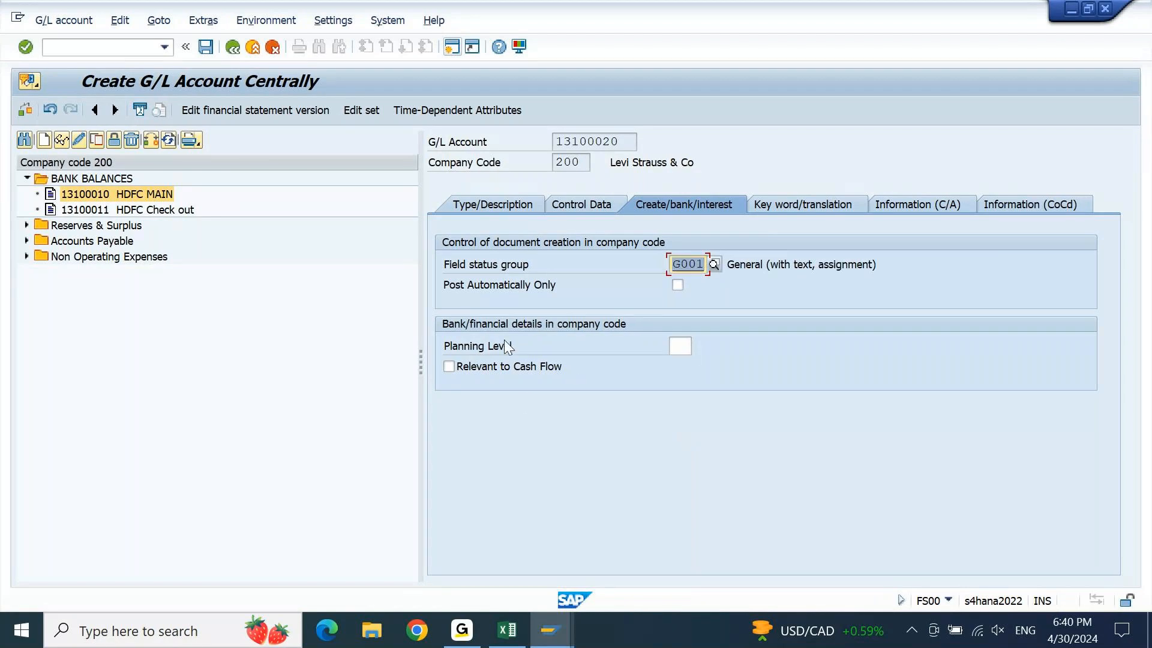
pyautogui.click(672, 348)
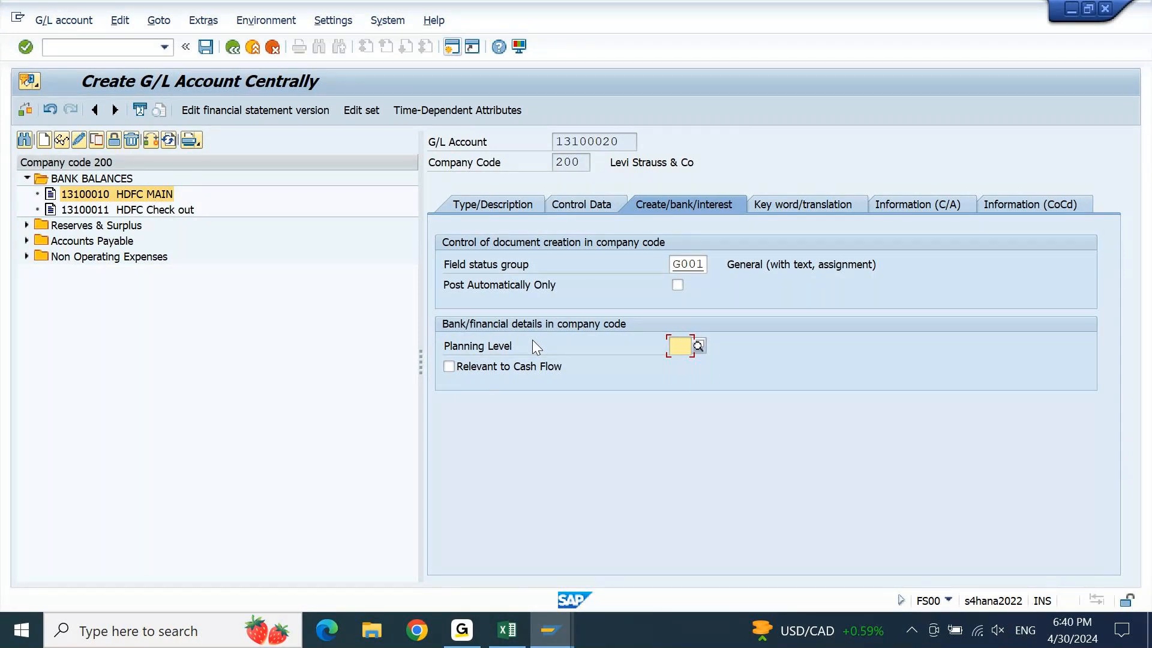
pyautogui.click(466, 369)
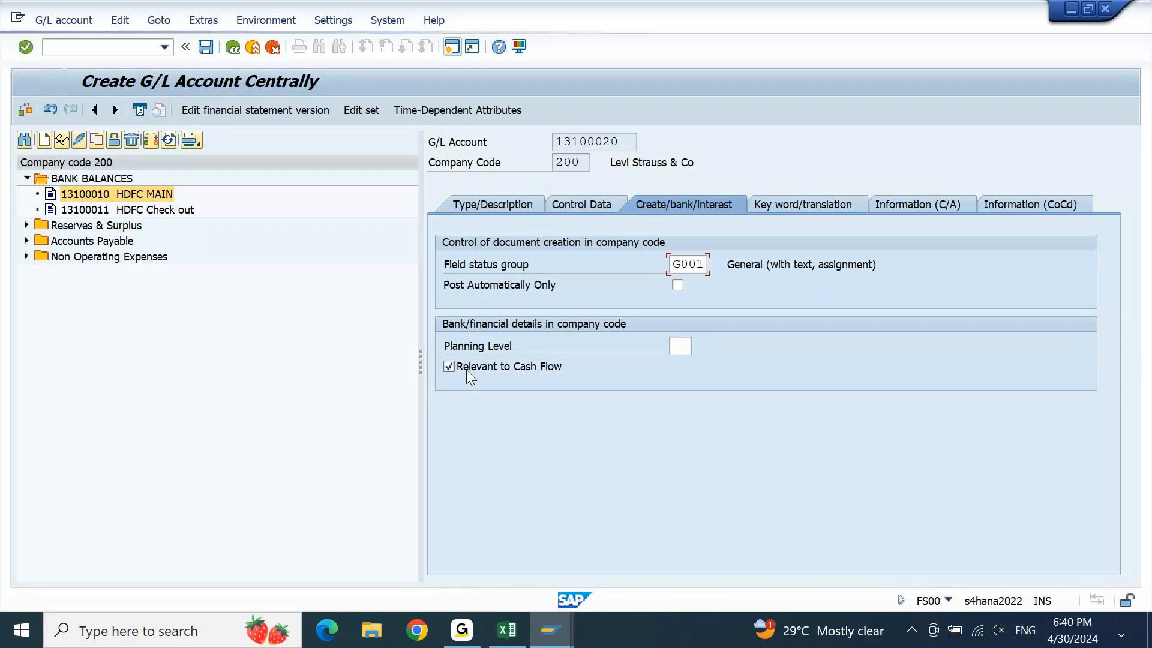
pyautogui.press('Tab')
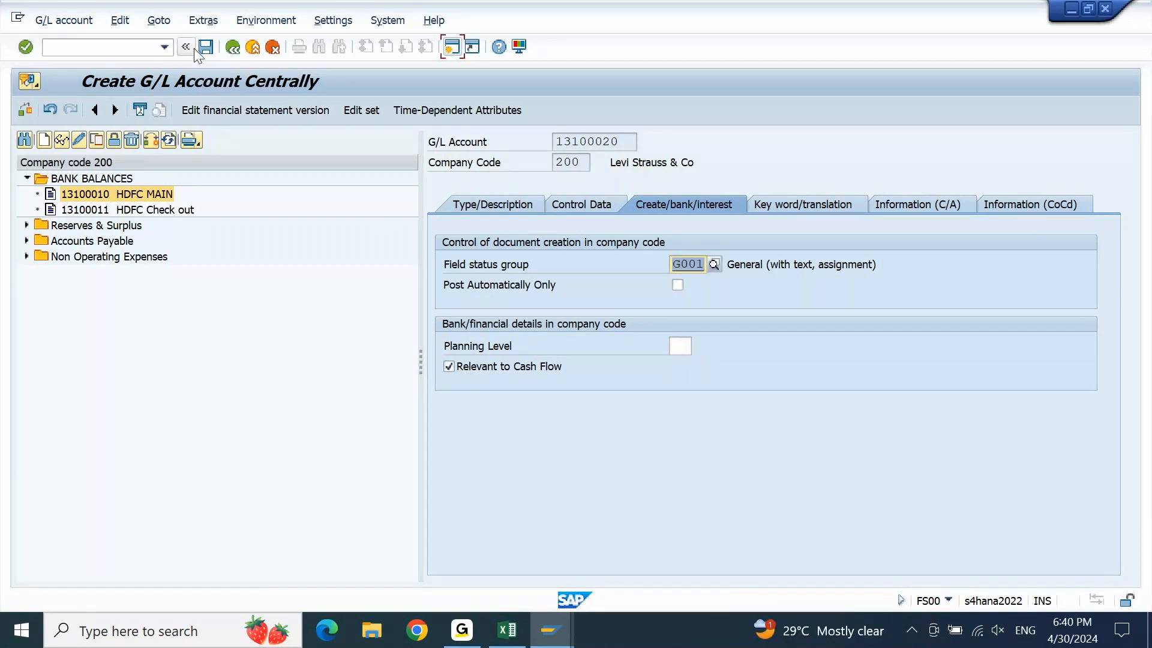
# Save account 13100020 and start creating G/L account 13100021
pyautogui.click(209, 48)
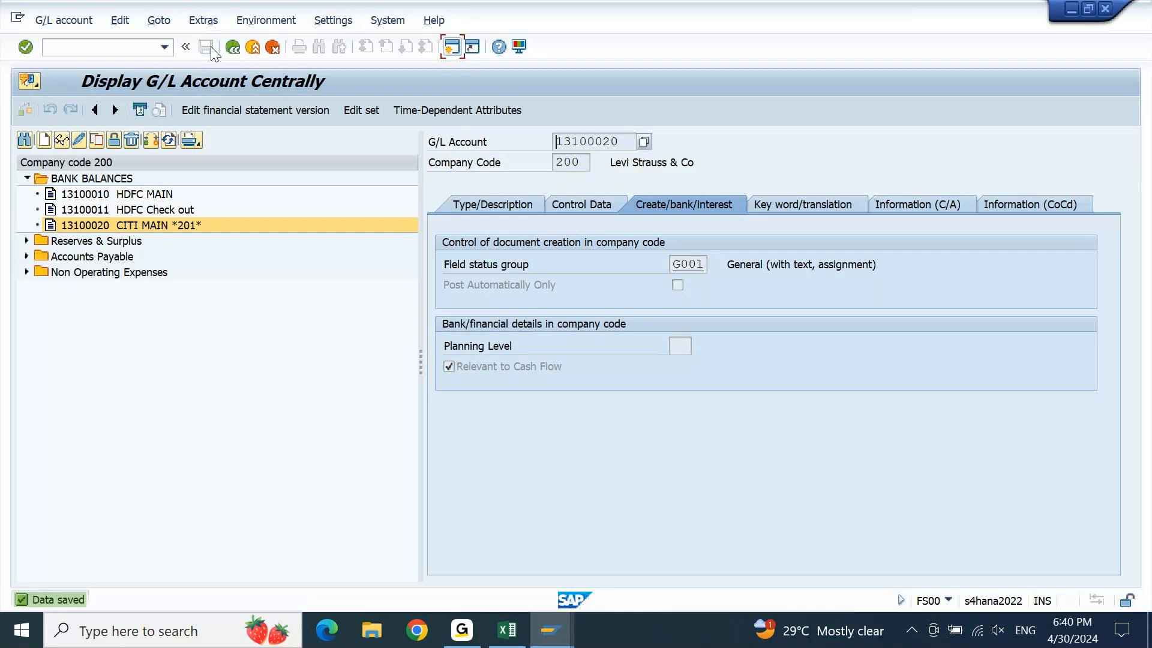
pyautogui.click(49, 140)
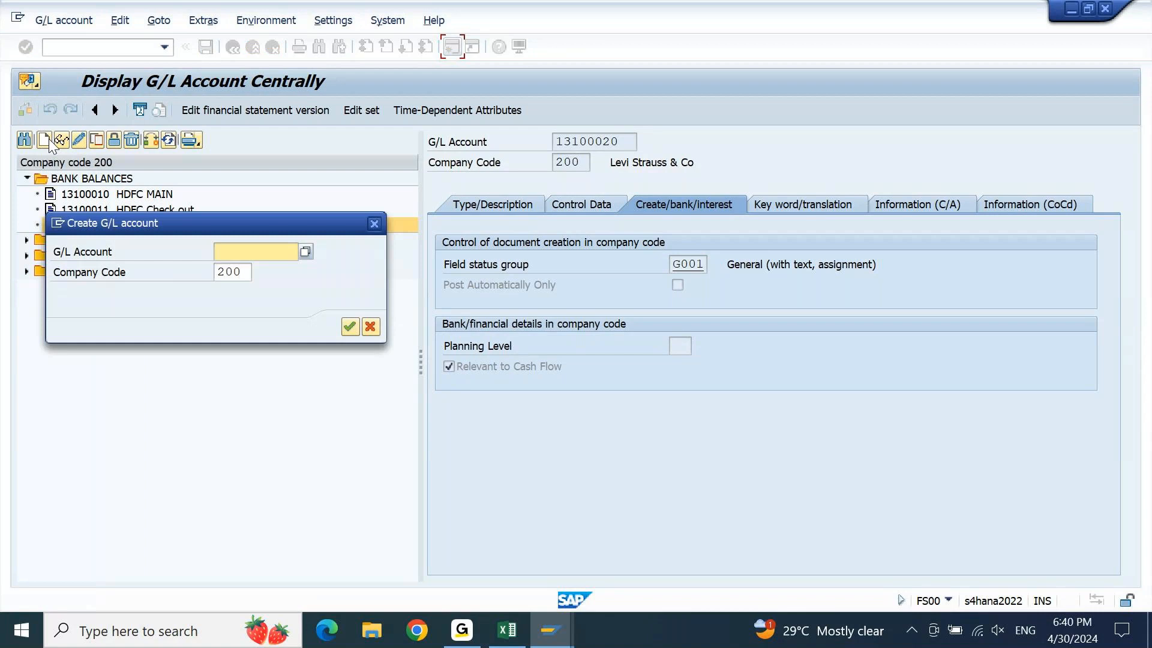
pyautogui.write('13100011')
pyautogui.moveTo(240, 222); pyautogui.dragTo(368, 310)
pyautogui.press('BackSpace')
pyautogui.press('BackSpace')
pyautogui.write('21')
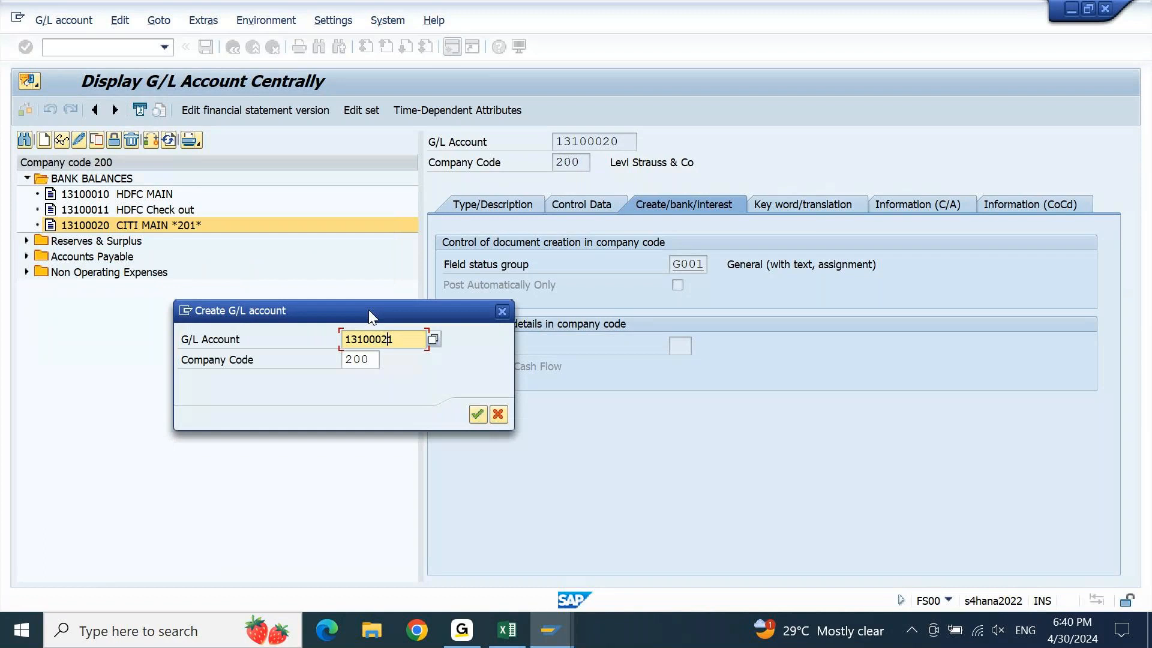
pyautogui.press('Return')
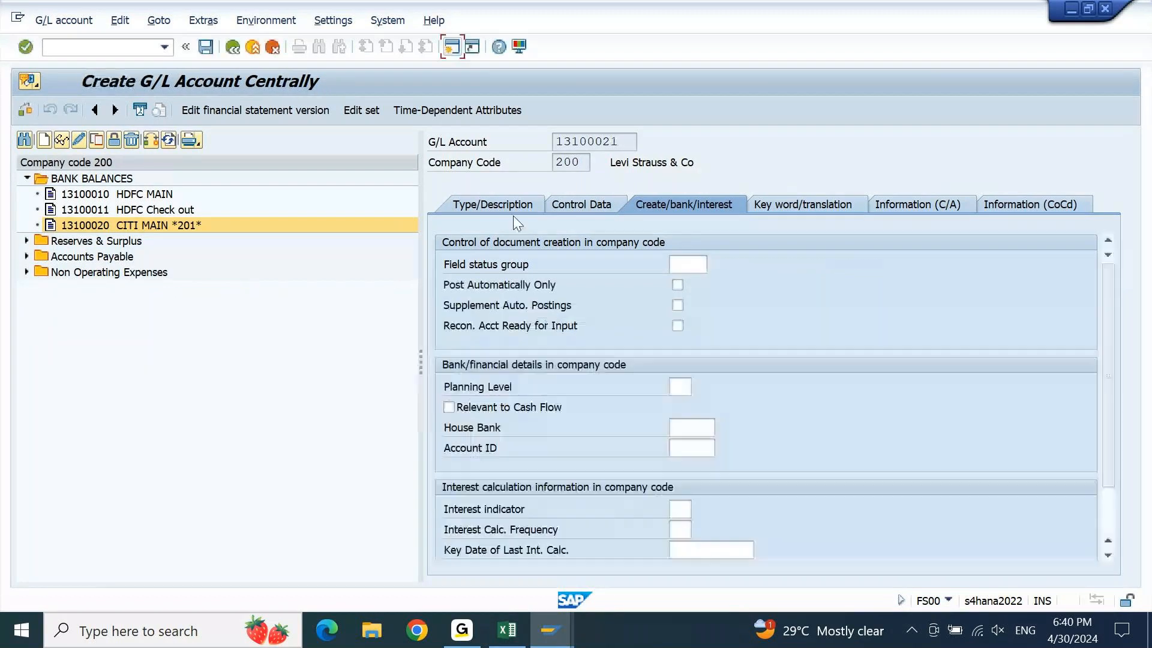
# Make 13100021 a Cash Account, subtype Bank Subaccount, in group 1310 BANK BALANCES
pyautogui.click(507, 202)
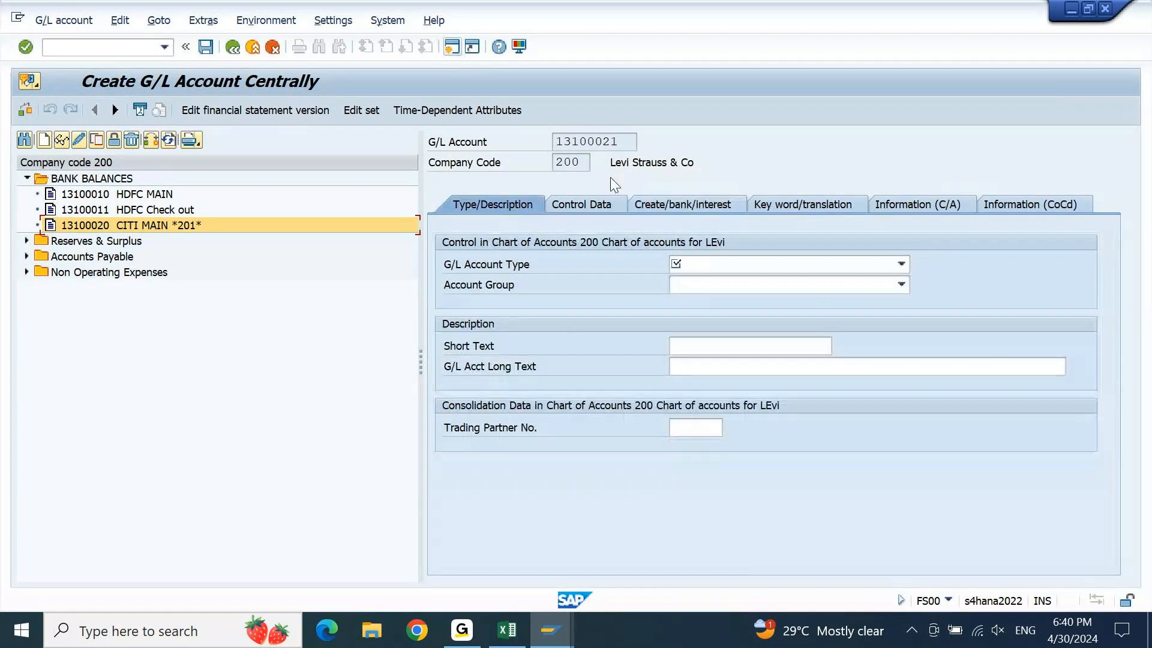
pyautogui.click(823, 270)
pyautogui.click(796, 279)
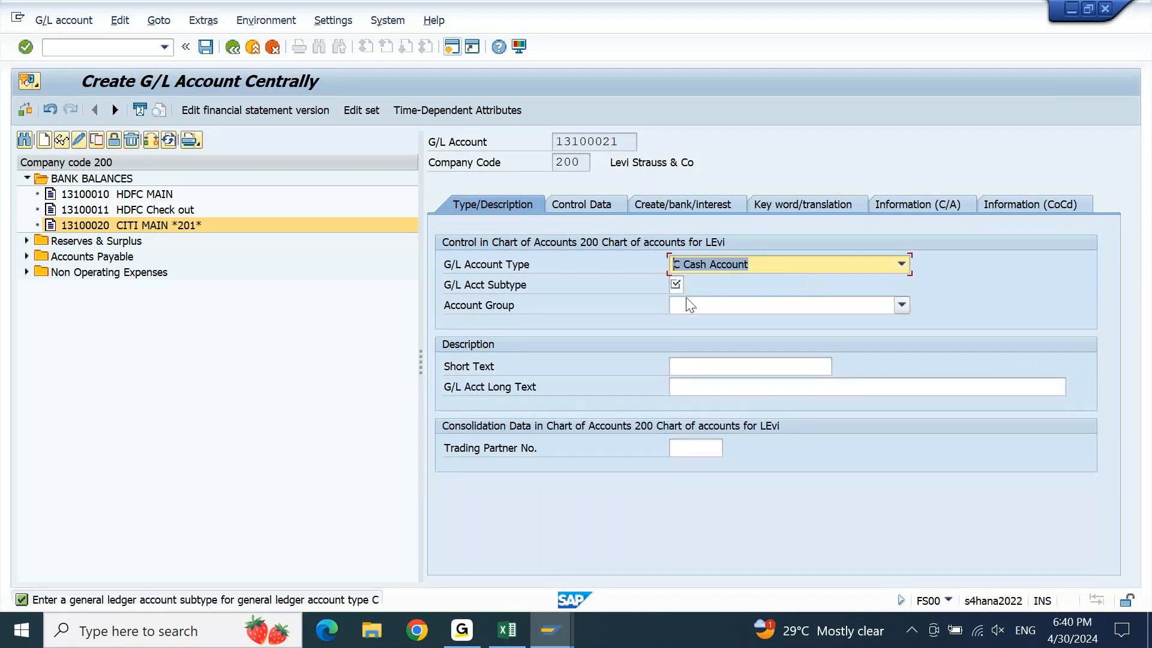
pyautogui.click(687, 287)
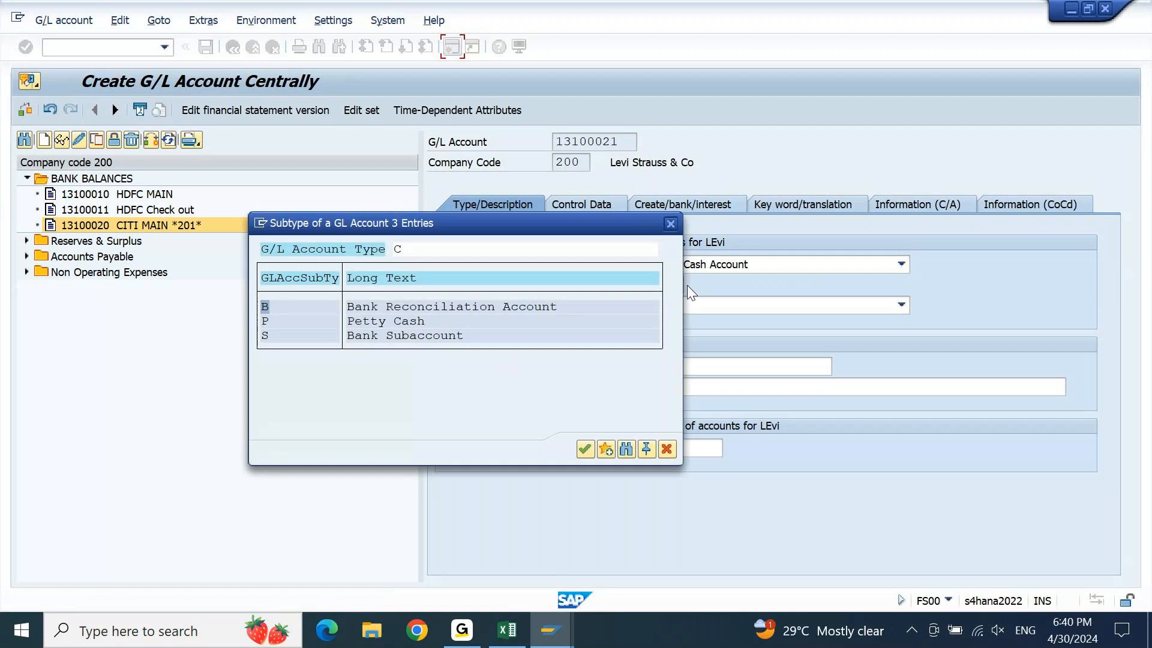
pyautogui.doubleClick(382, 336)
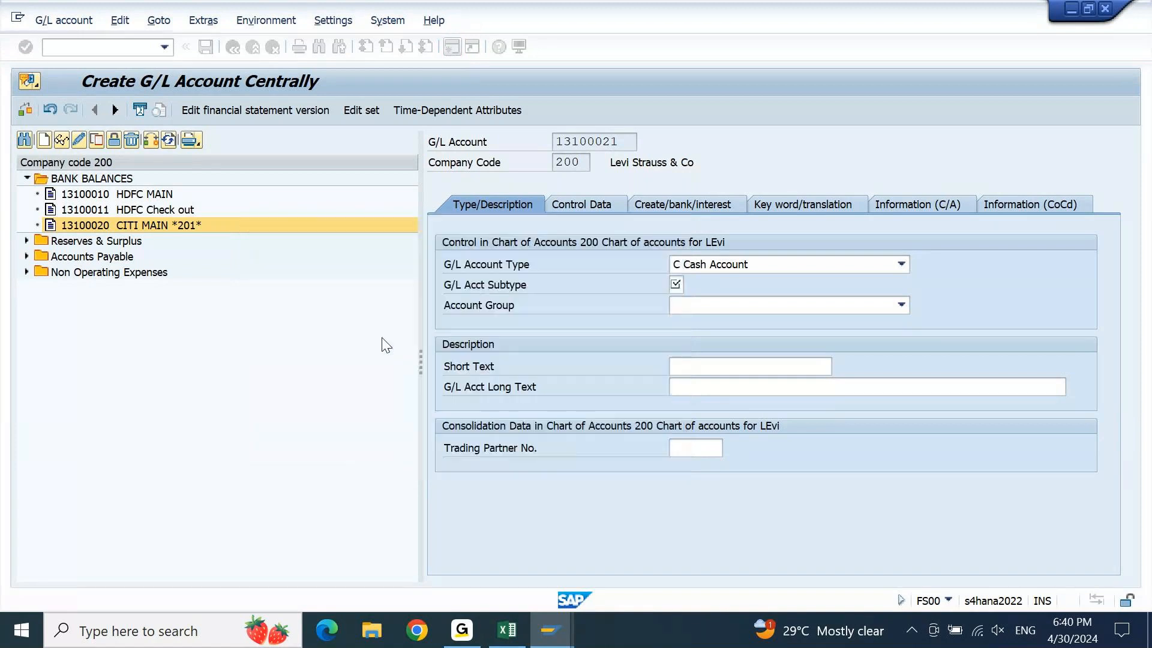
pyautogui.click(740, 303)
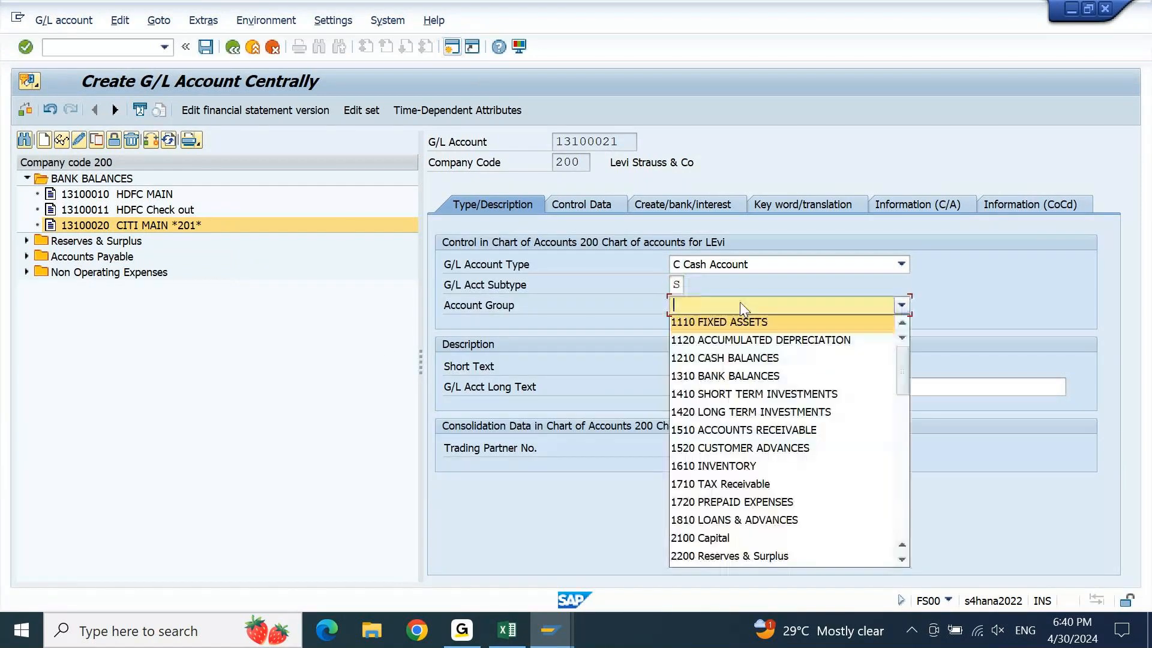
pyautogui.click(738, 379)
pyautogui.press('Return')
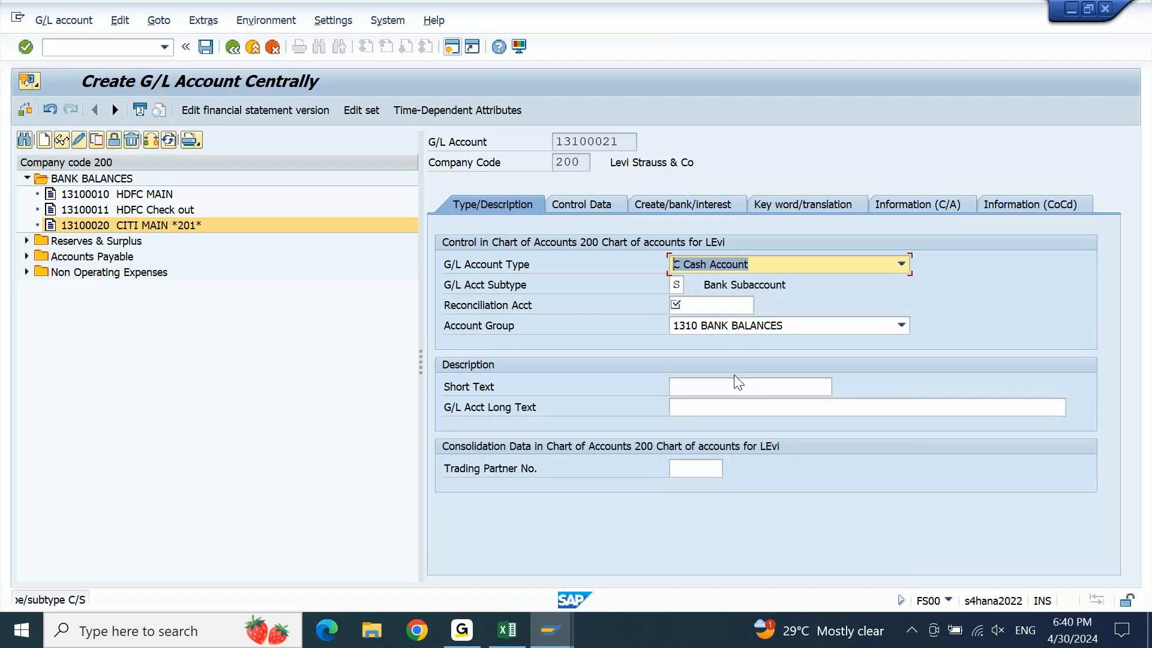
# Set reconciliation account 13100020 and short text 'CITI OUTGOING *201*'
pyautogui.click(697, 305)
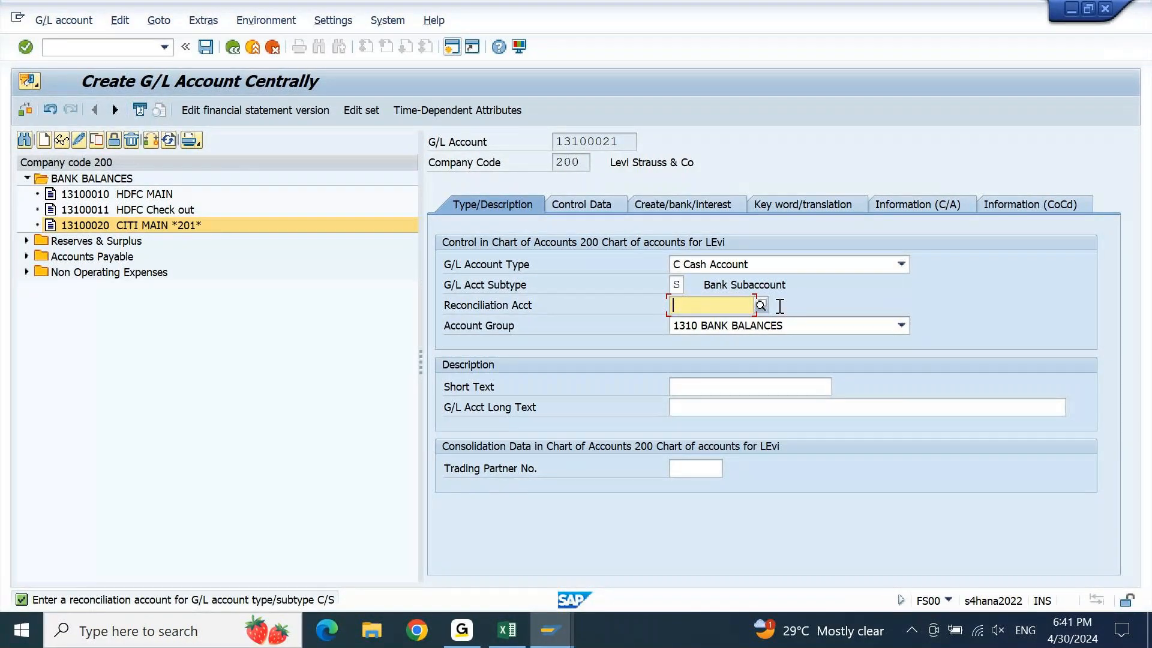
pyautogui.click(760, 305)
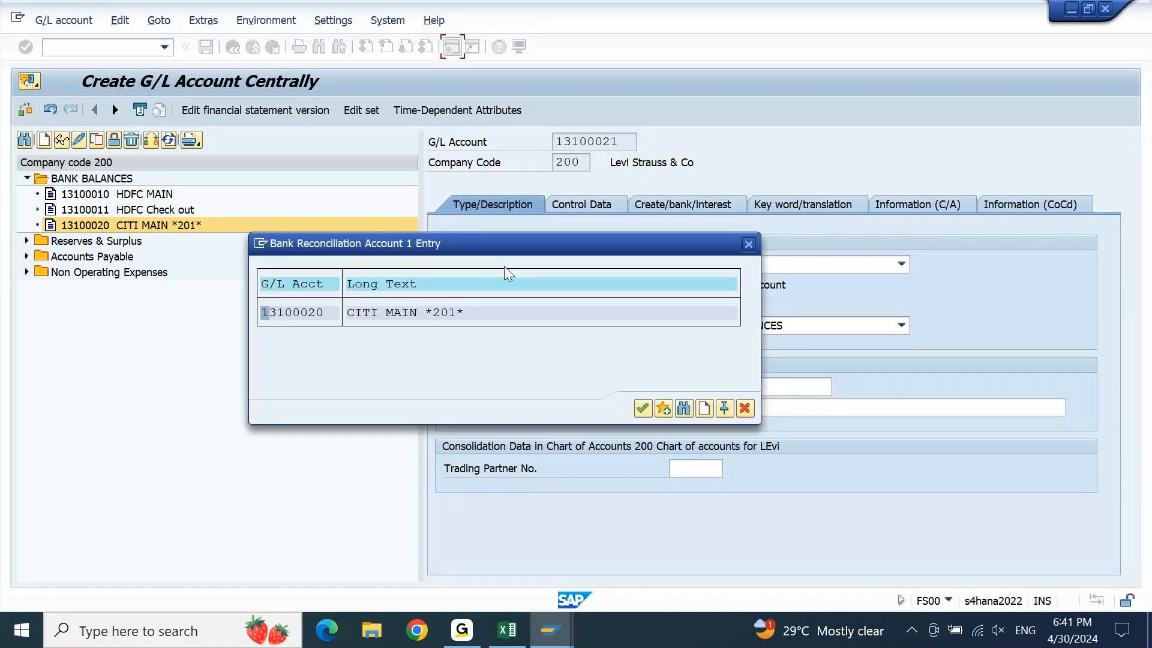
pyautogui.moveTo(536, 245); pyautogui.dragTo(538, 320)
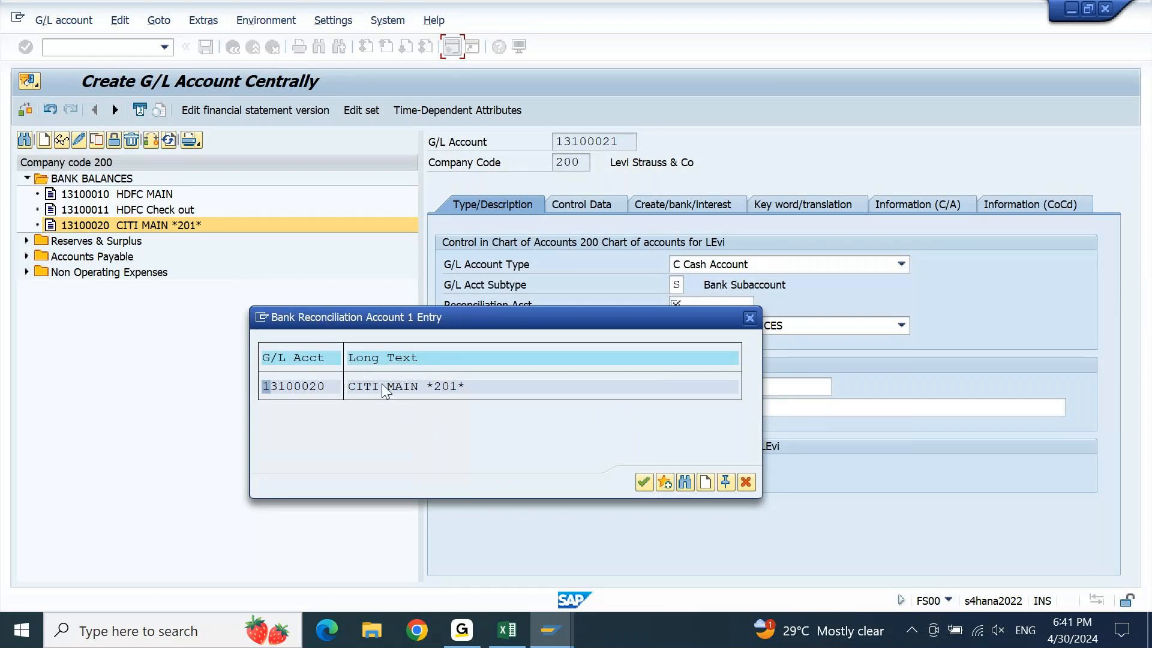
pyautogui.doubleClick(321, 389)
pyautogui.click(746, 385)
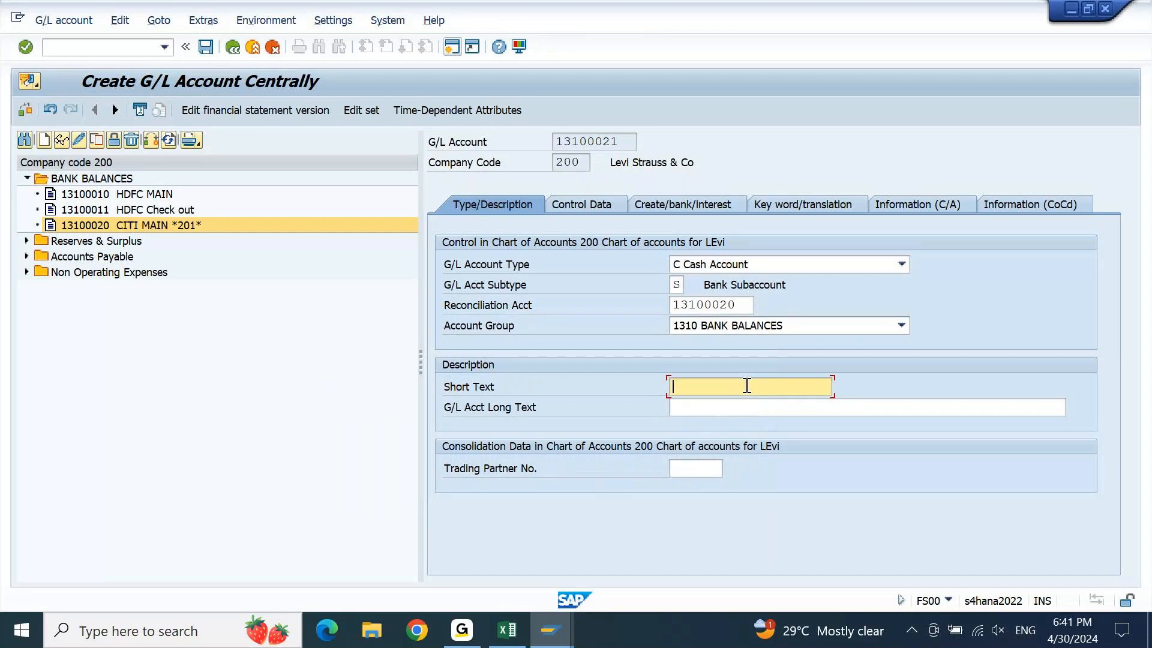
pyautogui.click(747, 385)
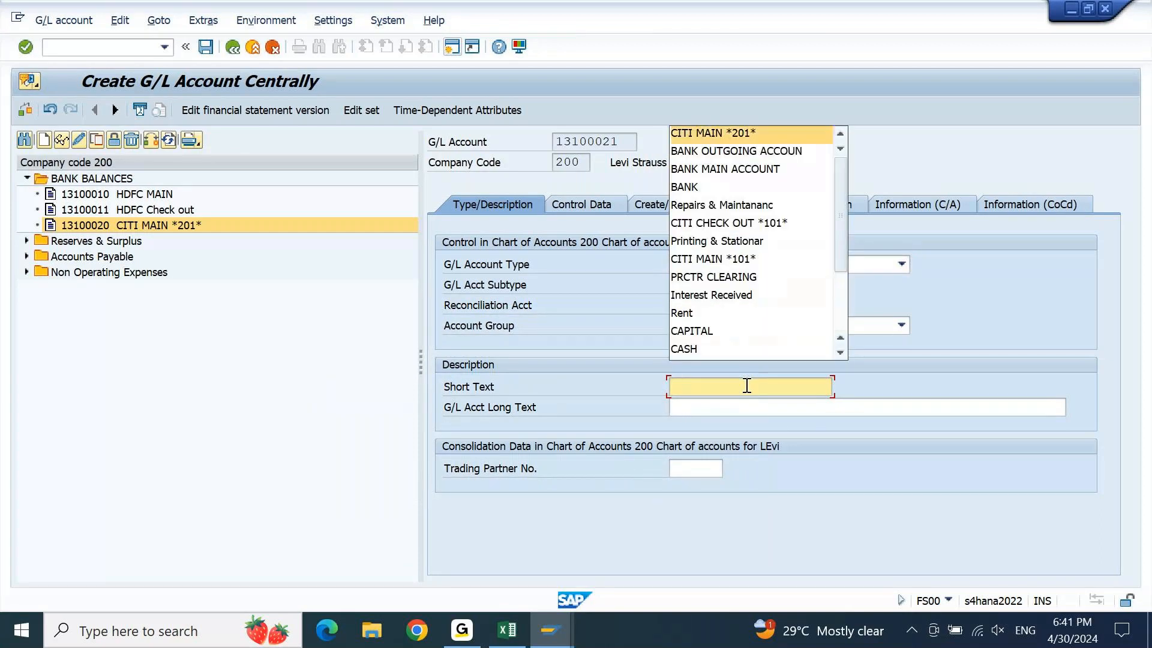
pyautogui.press('Return')
pyautogui.hotkey('ctrl', 'Left')
pyautogui.press('Left')
pyautogui.hotkey('ctrl', 'shift', 'Left')
pyautogui.write('OUTGOING')
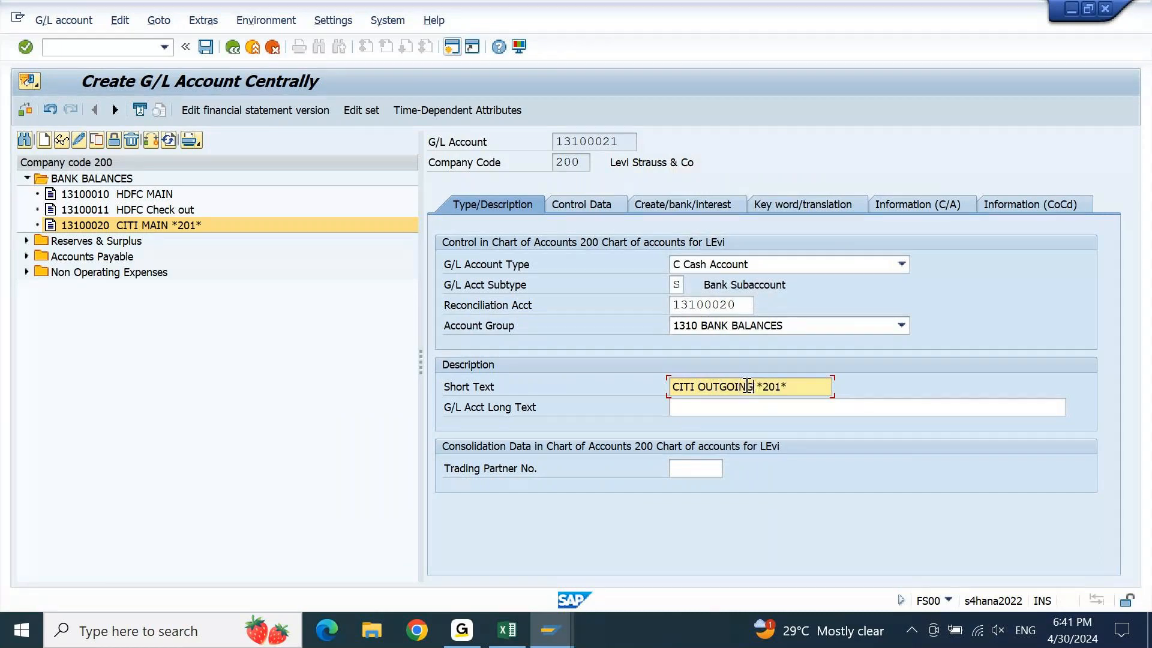
pyautogui.press('Return')
# Enter sort key 001 and turn on open item management
pyautogui.click(586, 204)
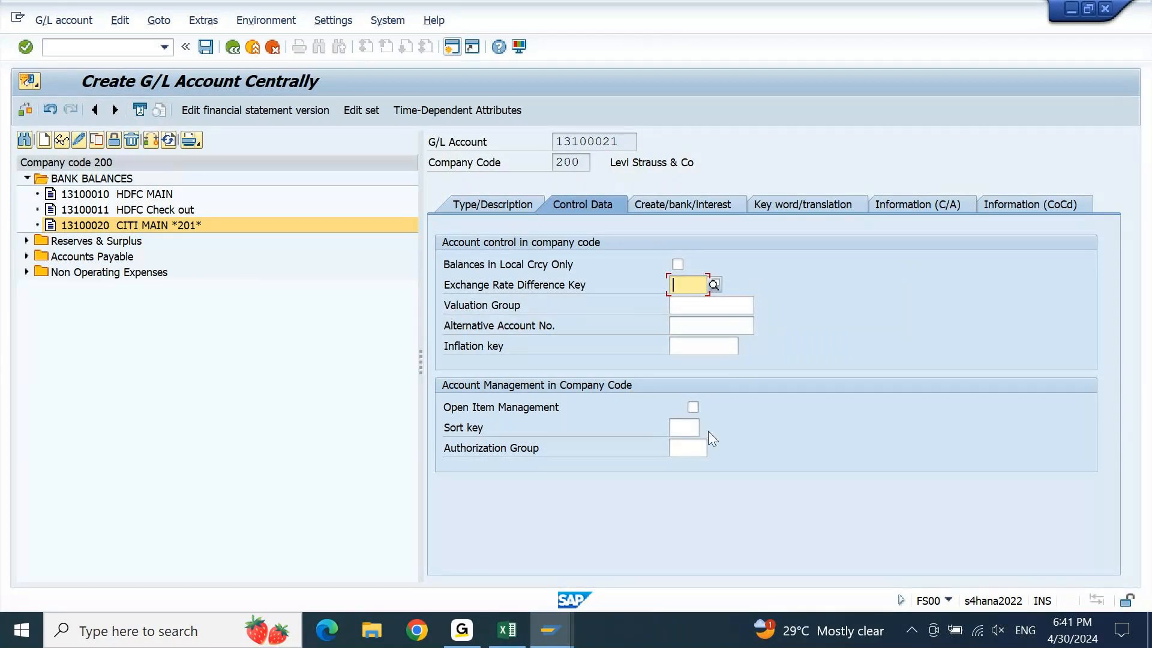
pyautogui.click(680, 429)
pyautogui.write('001')
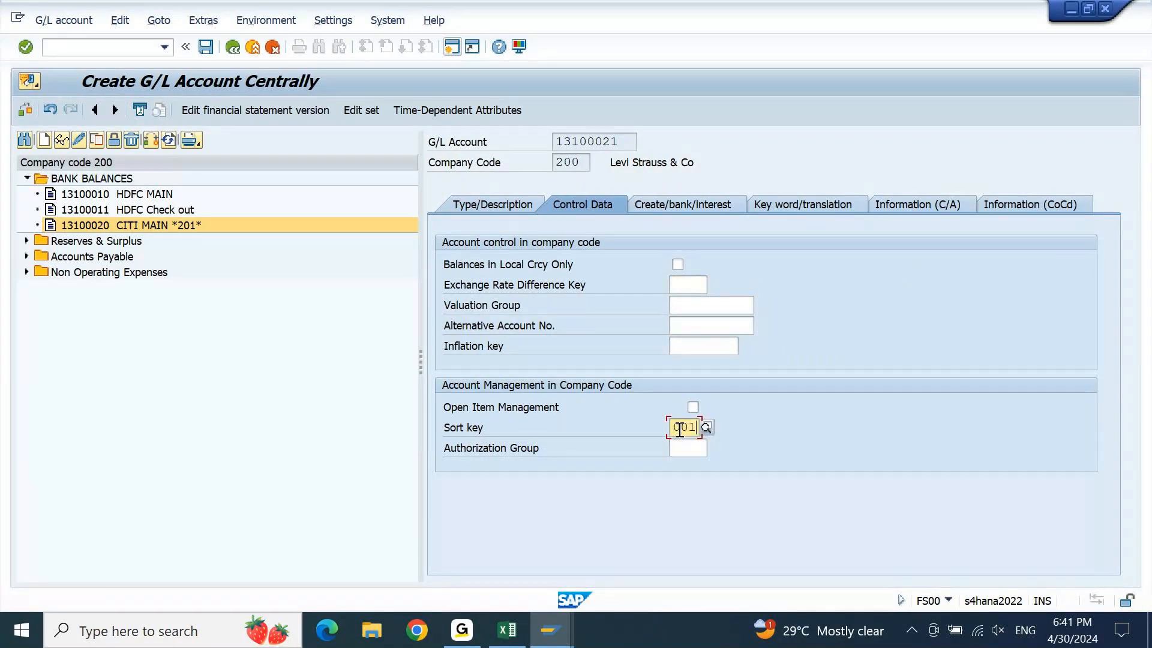
pyautogui.click(692, 407)
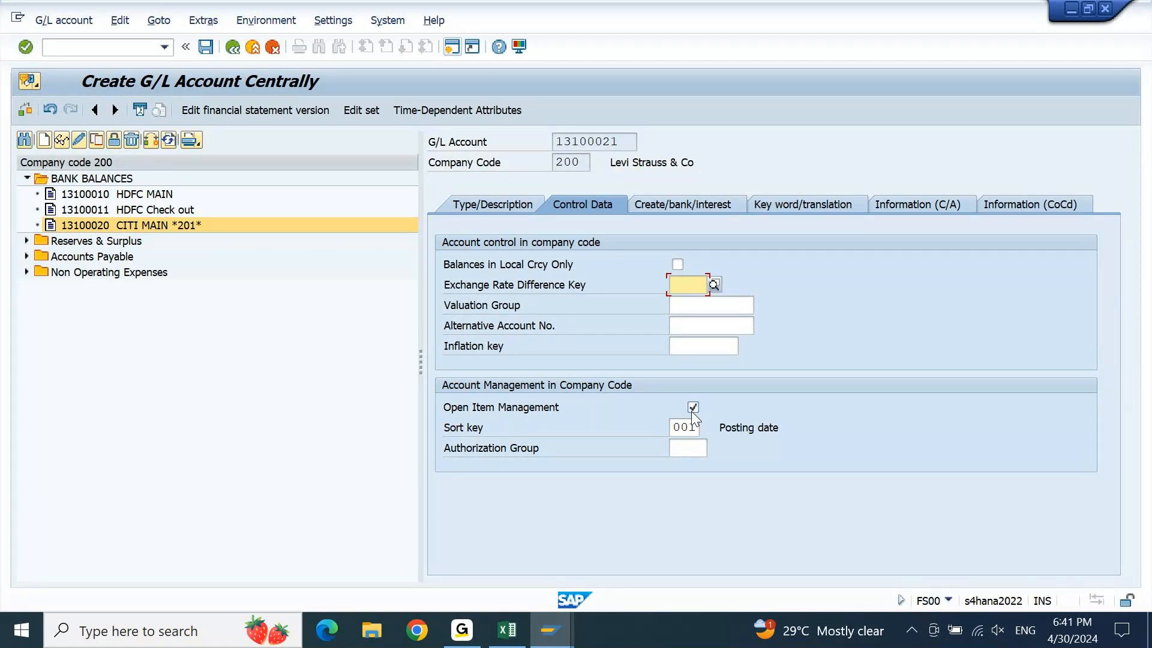
# Set field status group G001, mark it cash-flow relevant, and save the account
pyautogui.click(660, 198)
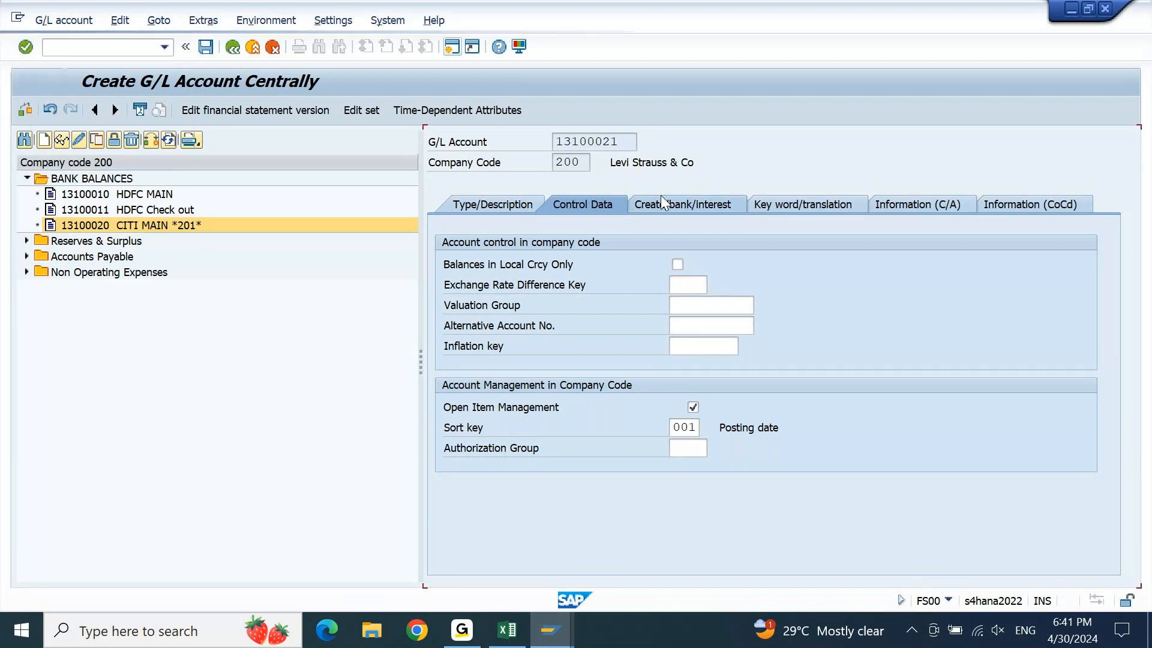
pyautogui.press('Down')
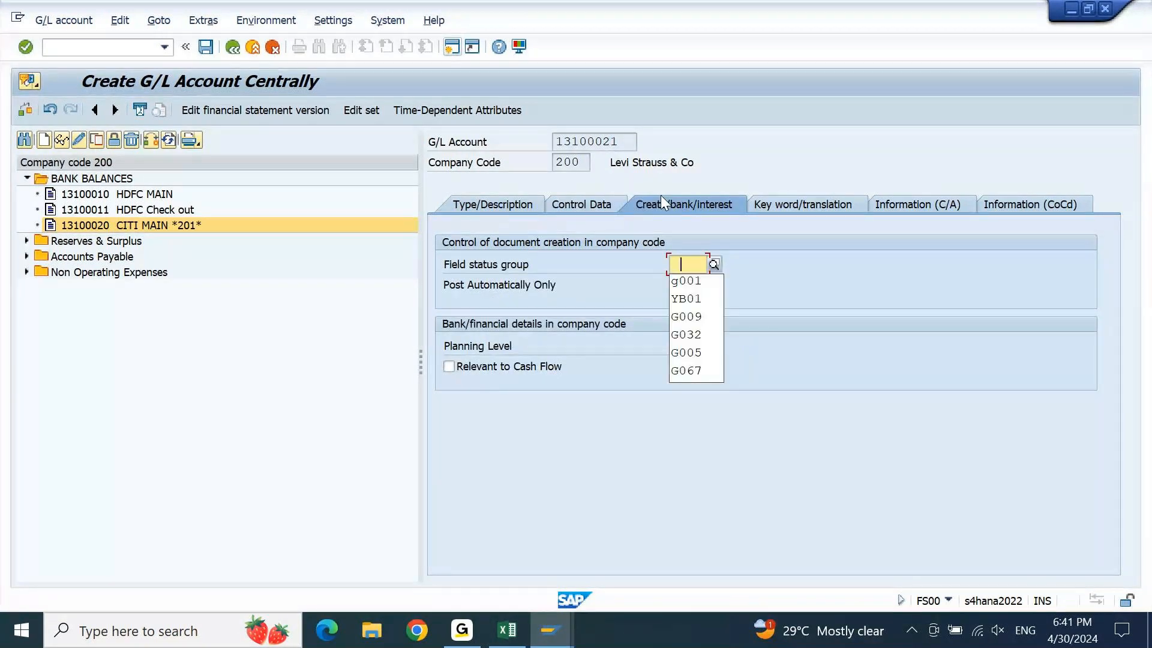
pyautogui.press('Down')
pyautogui.press('Return')
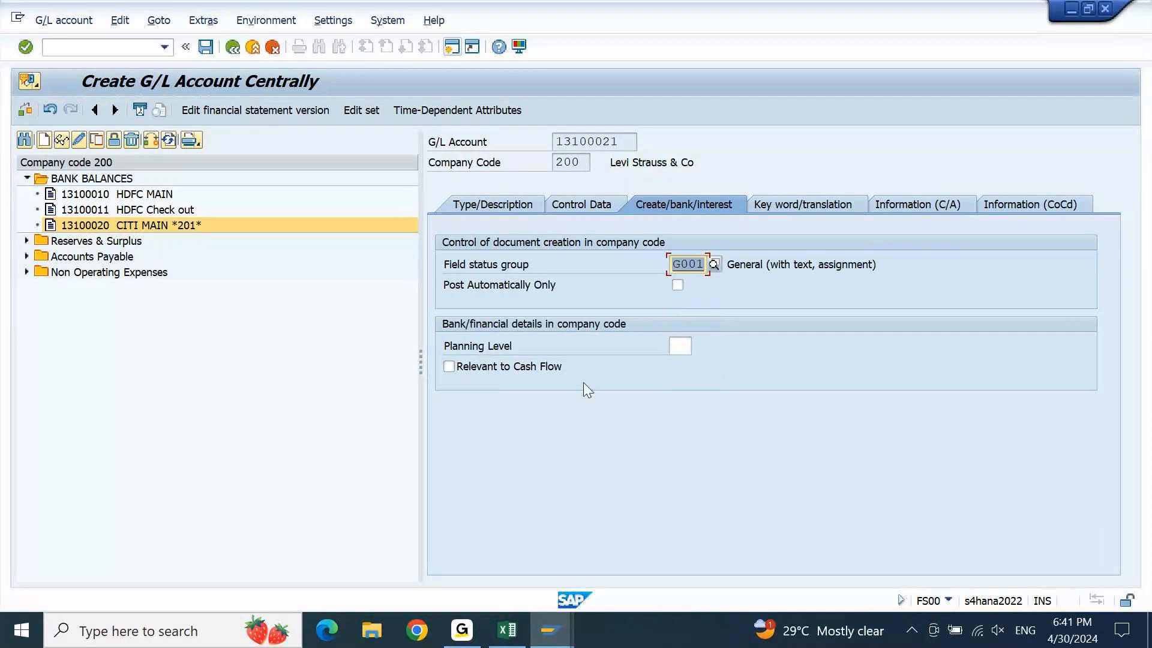
pyautogui.click(488, 368)
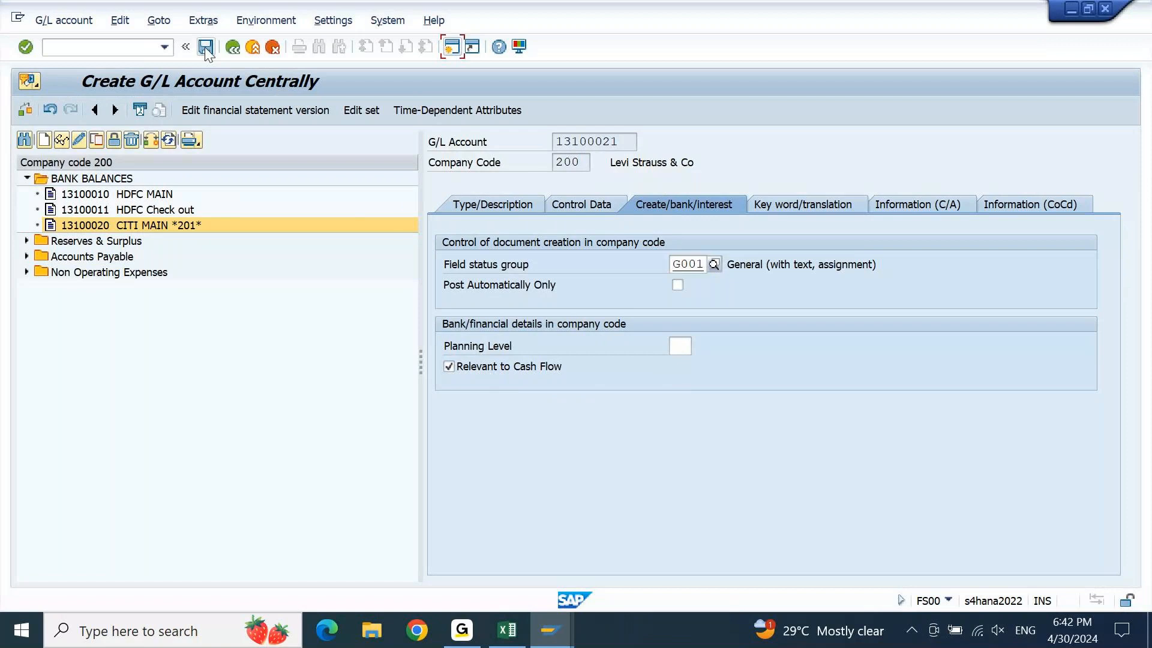
pyautogui.click(205, 48)
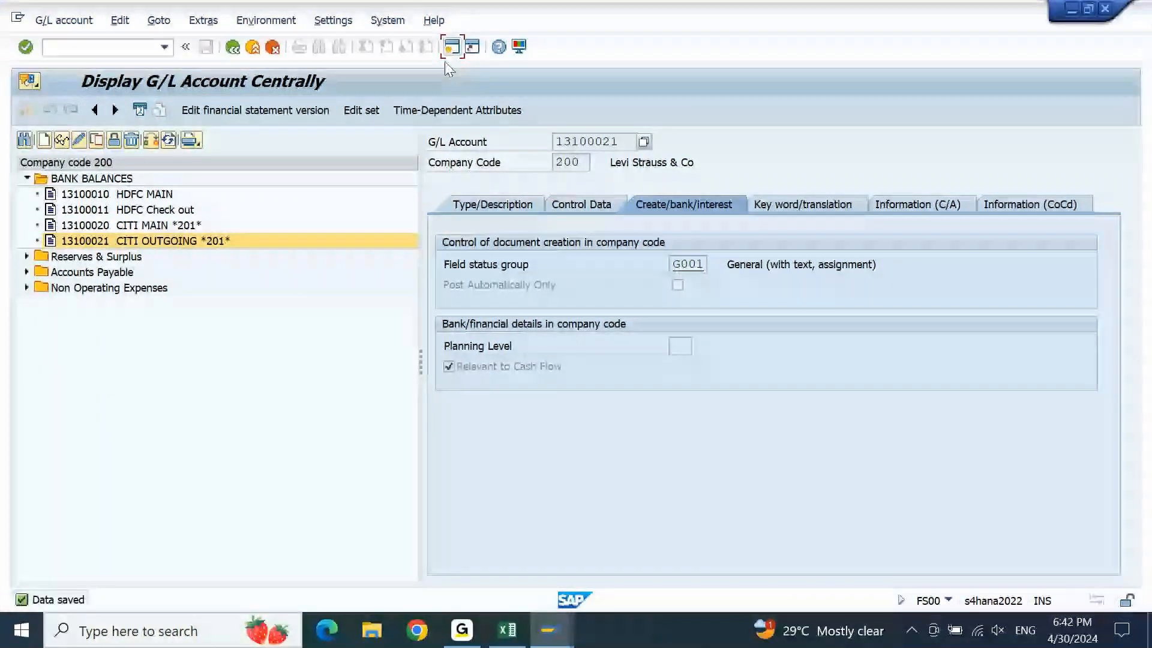
# Review the saved account's Control Data and Type/Description, then switch to Google Chrome
pyautogui.click(581, 204)
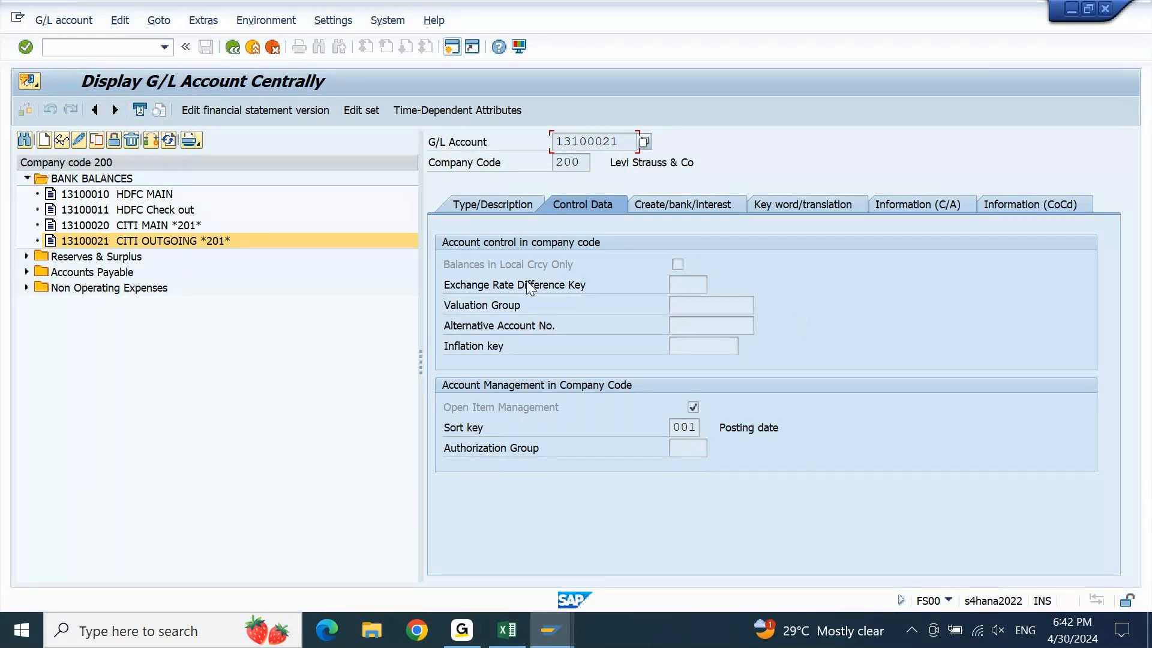
pyautogui.click(508, 207)
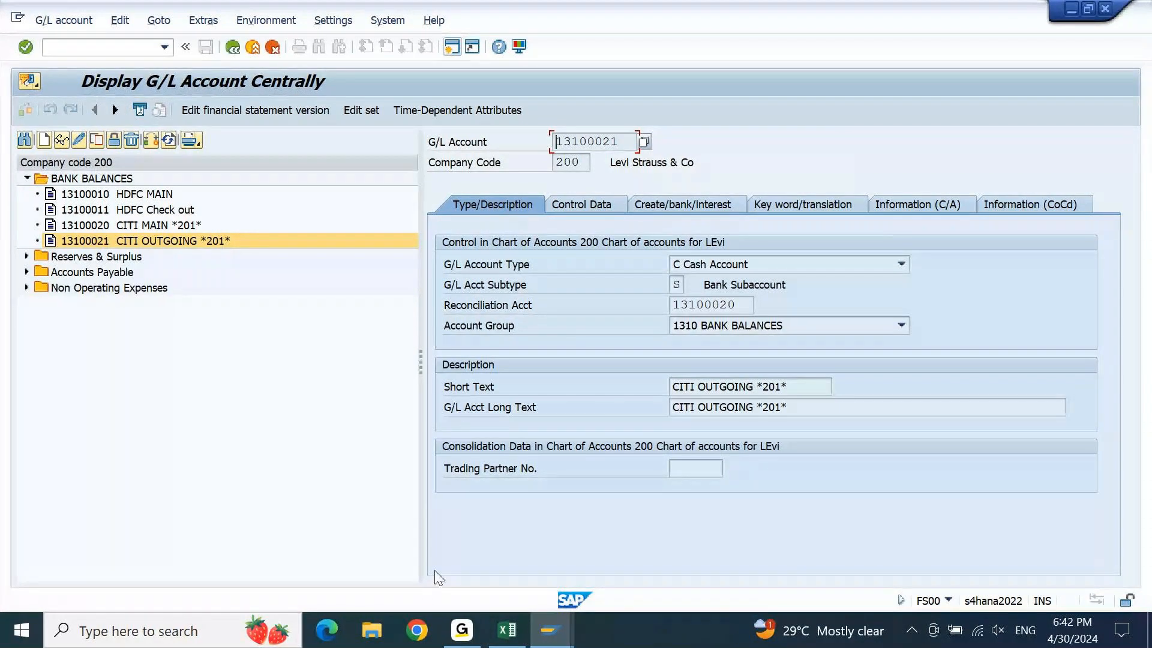
pyautogui.click(416, 629)
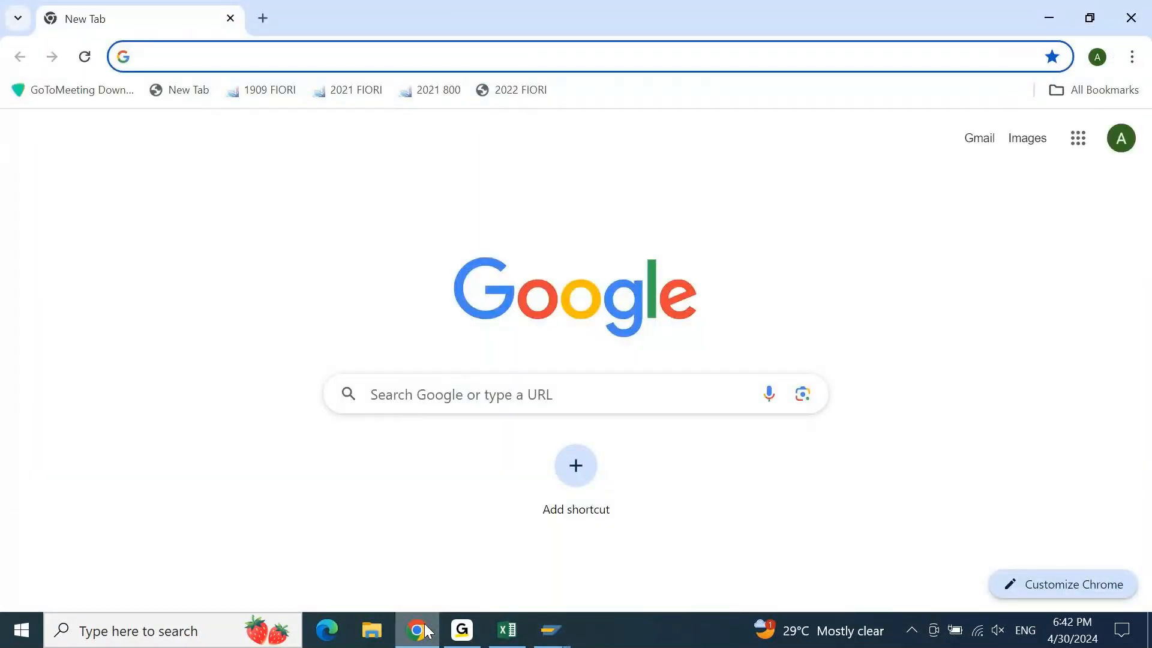
# Open the Manage Bank Accounts bookmark and log on with the SAP user name and password
pyautogui.click(1106, 105)
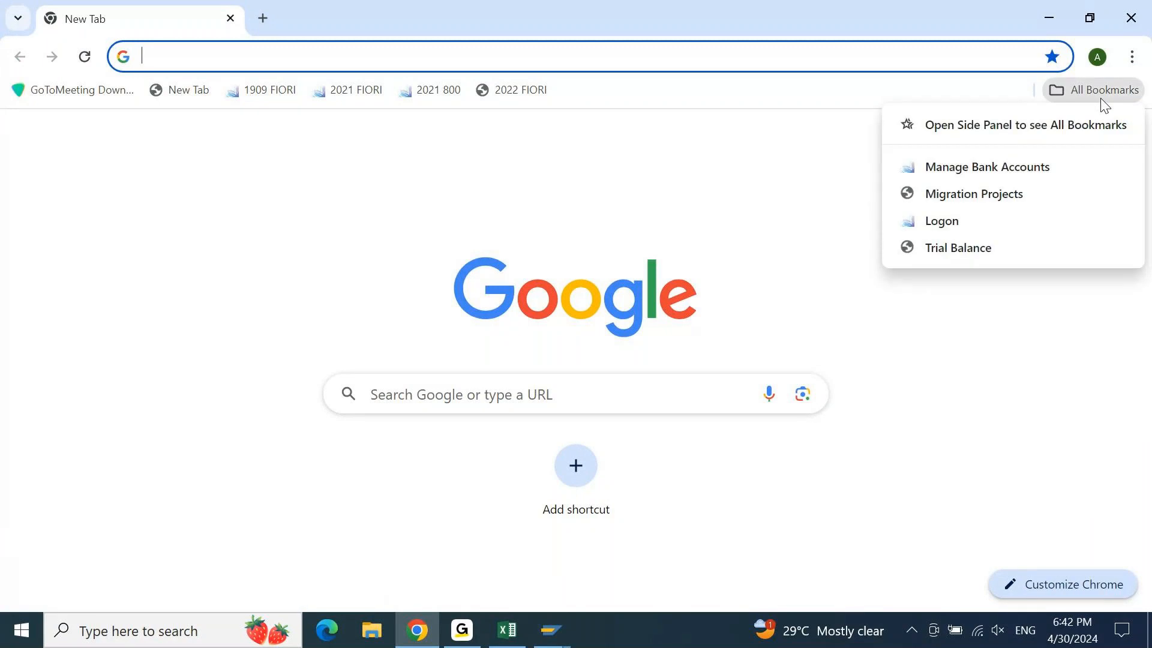
pyautogui.click(991, 168)
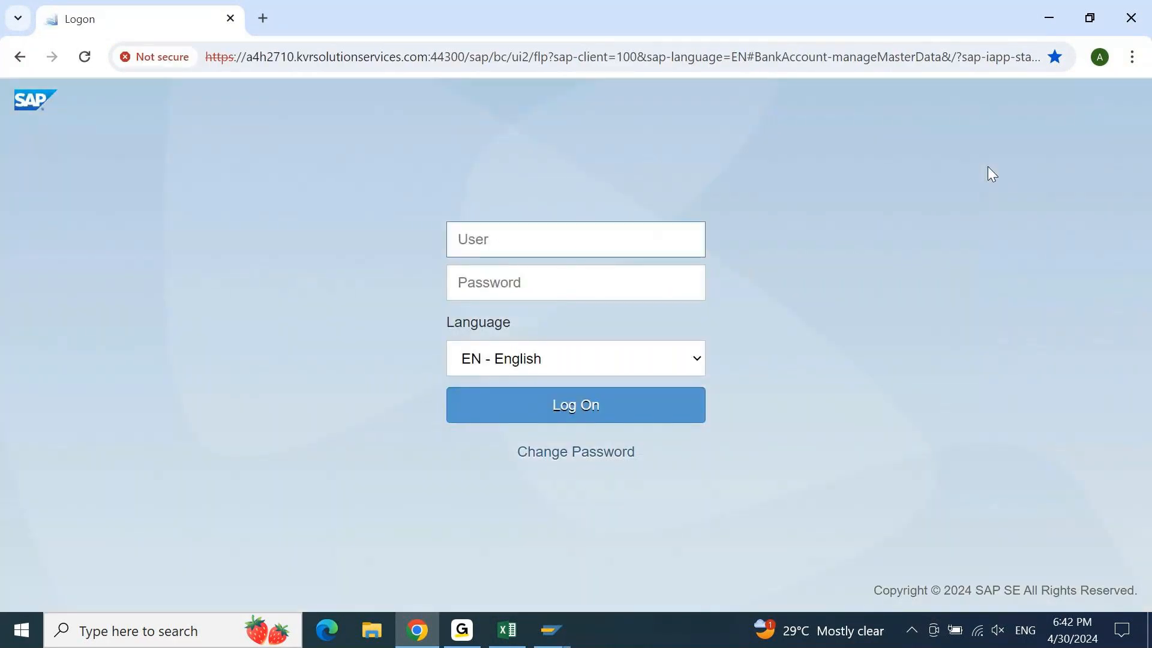
pyautogui.write('ajay')
pyautogui.press('Tab')
pyautogui.write('***************')
pyautogui.press('Return')
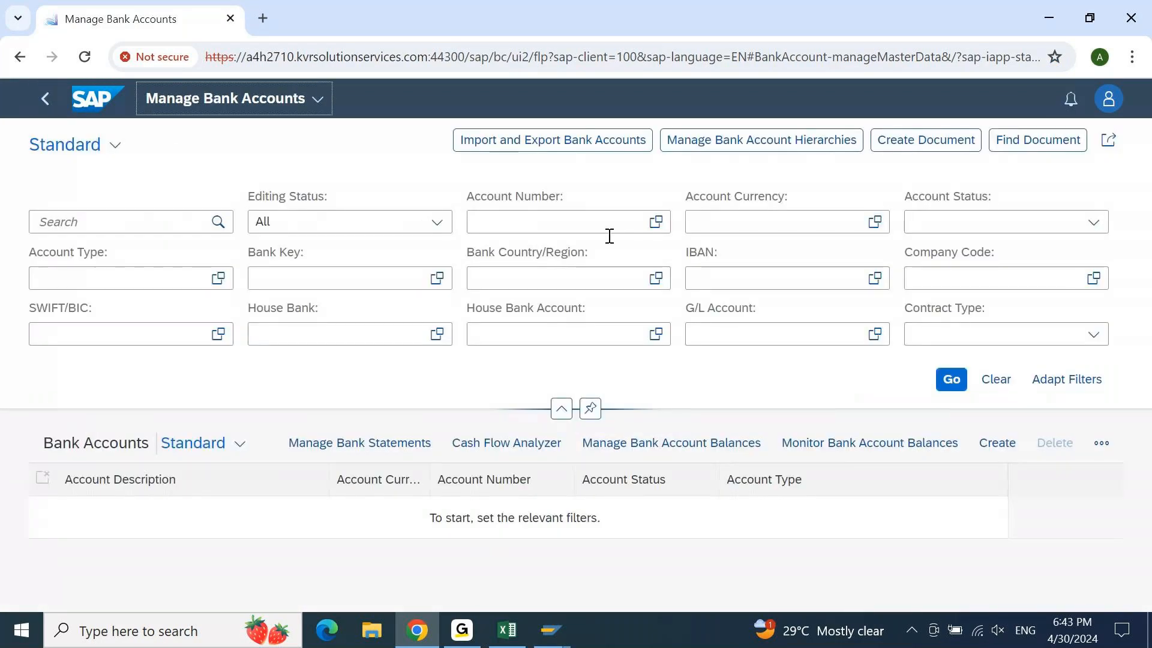
# Create a new bank account for company code 200 with account type 01 Current Account
pyautogui.click(998, 446)
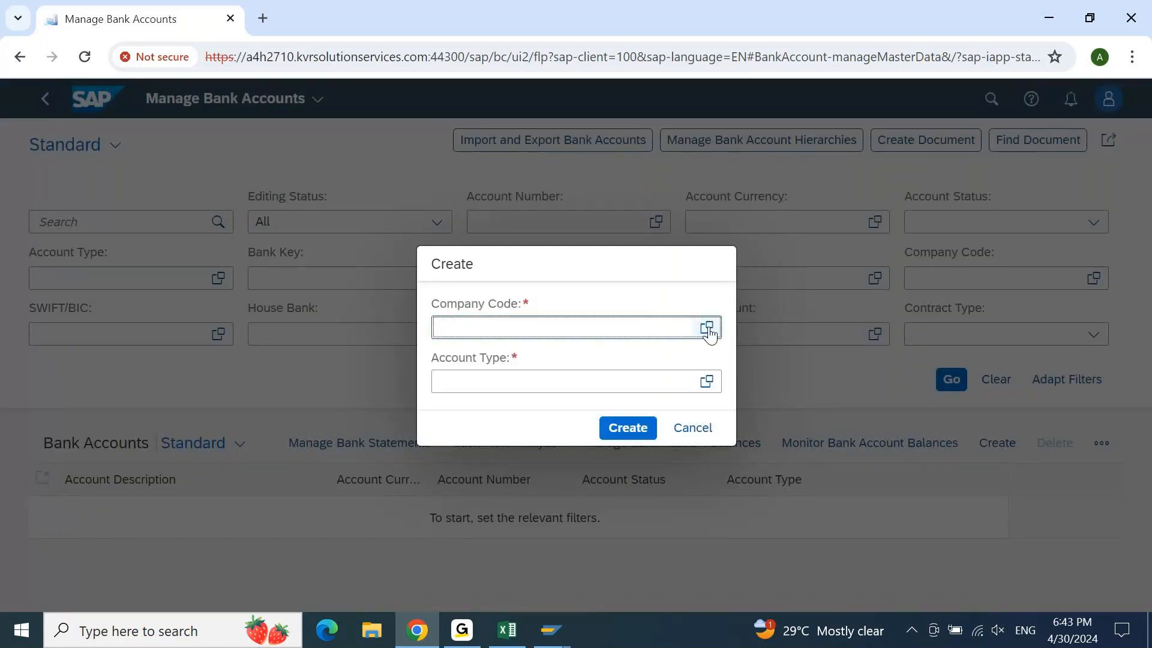
pyautogui.write('200')
pyautogui.press('Tab')
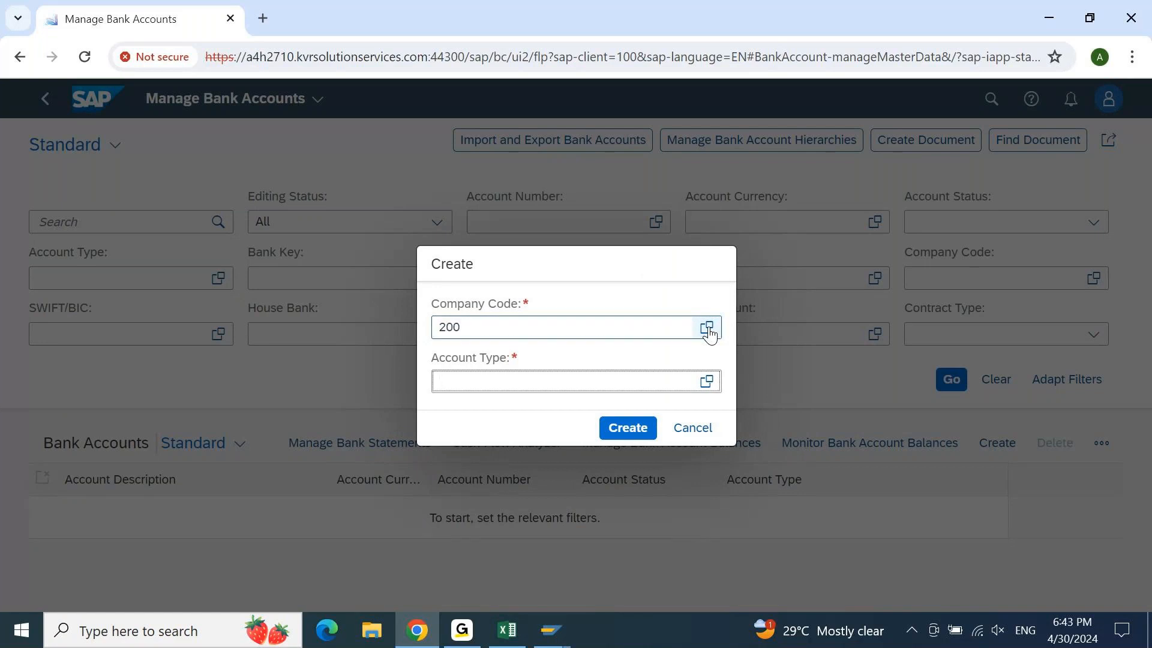
pyautogui.click(707, 381)
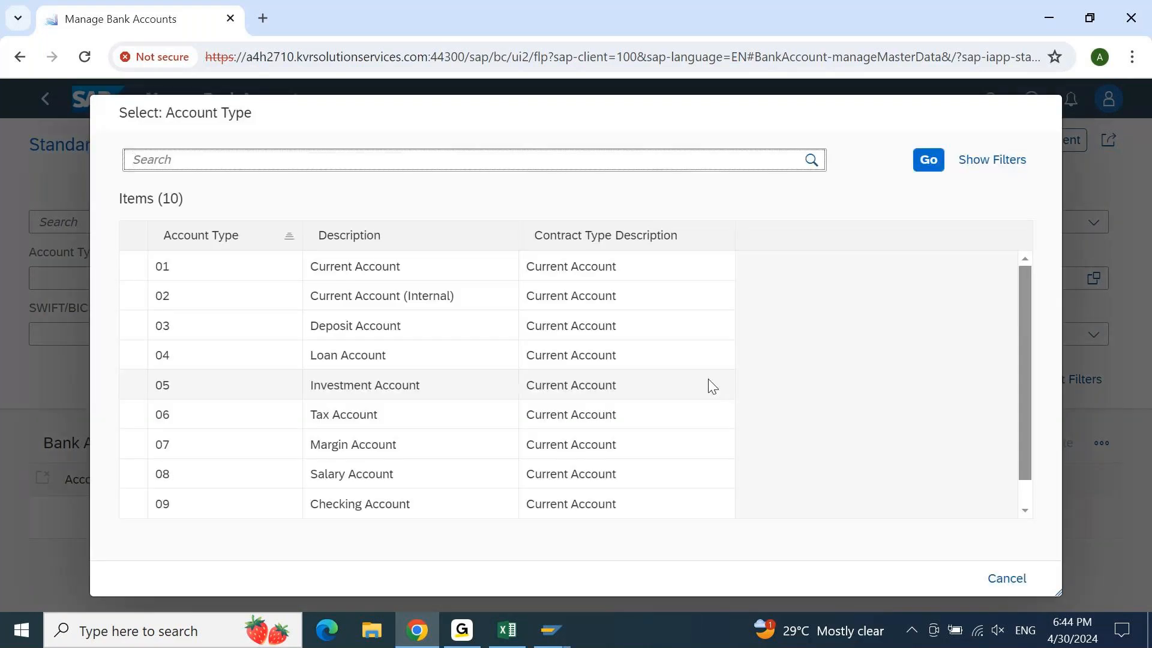
pyautogui.click(158, 266)
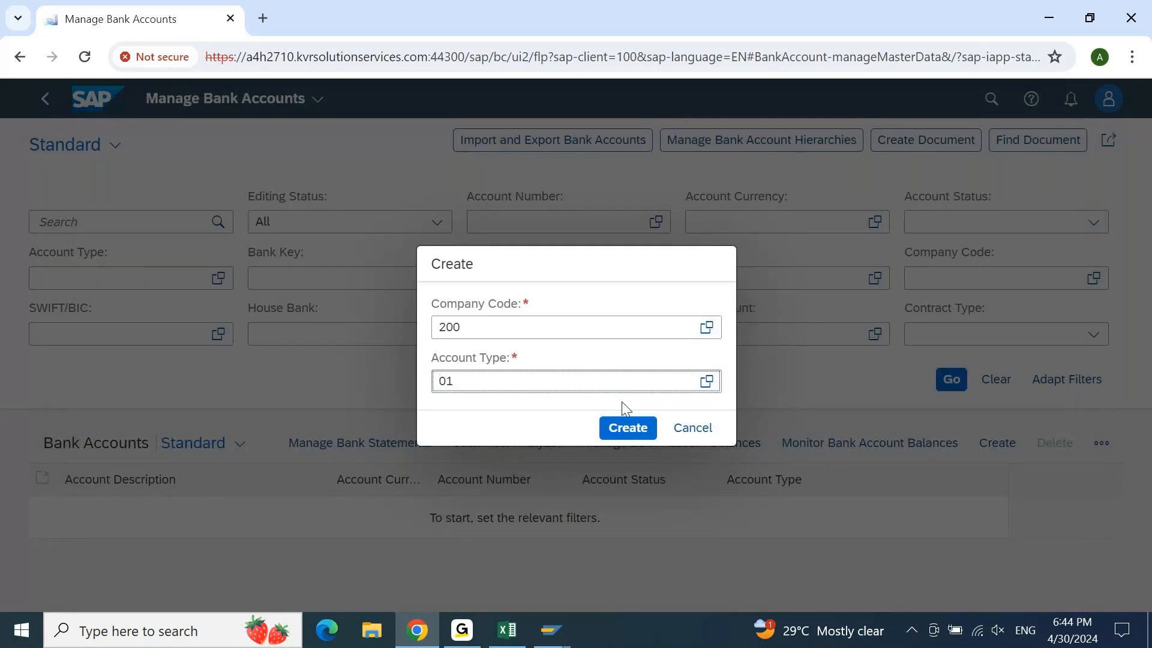
pyautogui.click(627, 428)
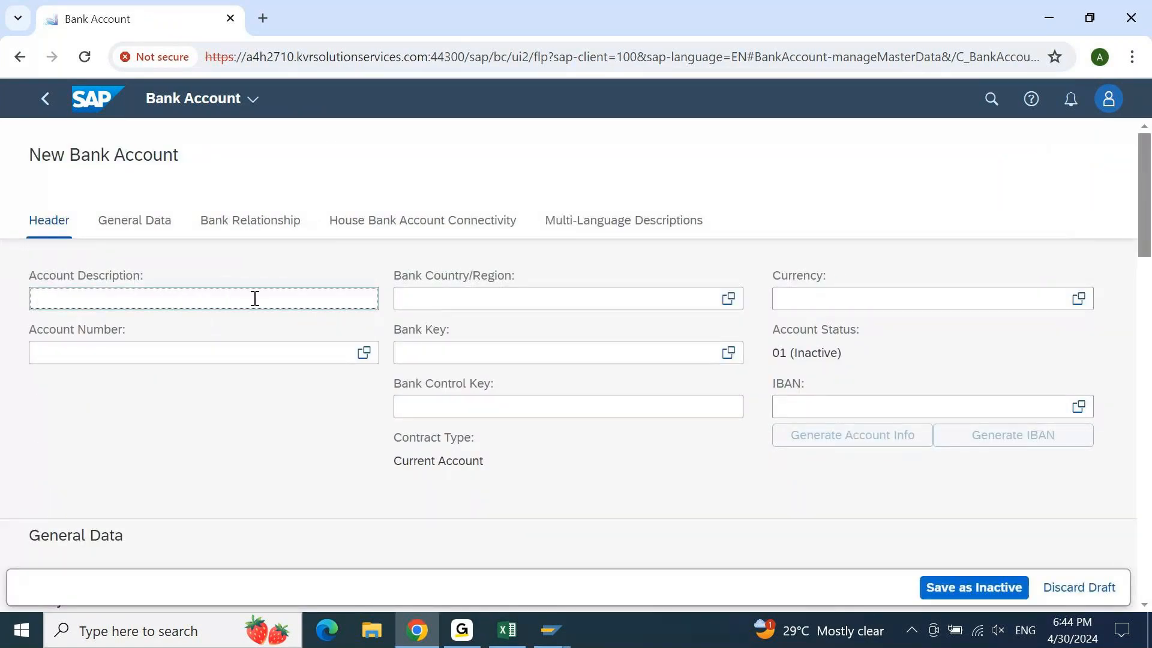
# Enter description 'CITI CURRENT AC *201*', bank country IN and currency INR
pyautogui.write('CITI CURRENT A')
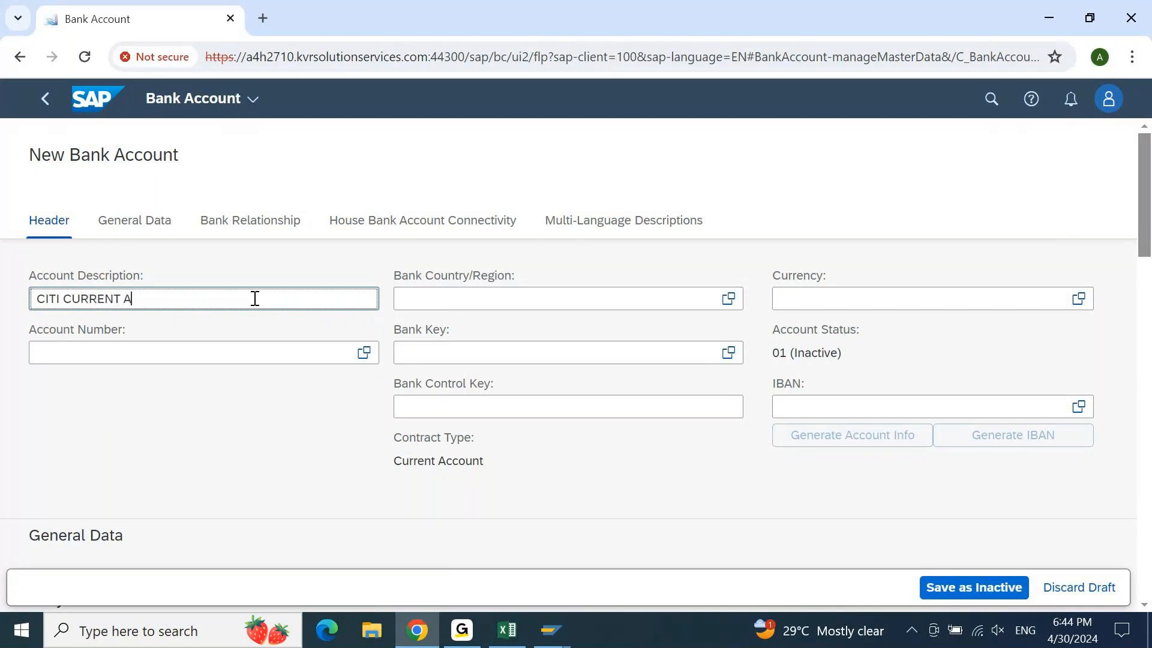
pyautogui.write('C *201*')
pyautogui.click(478, 306)
pyautogui.write('IN')
pyautogui.press('Tab')
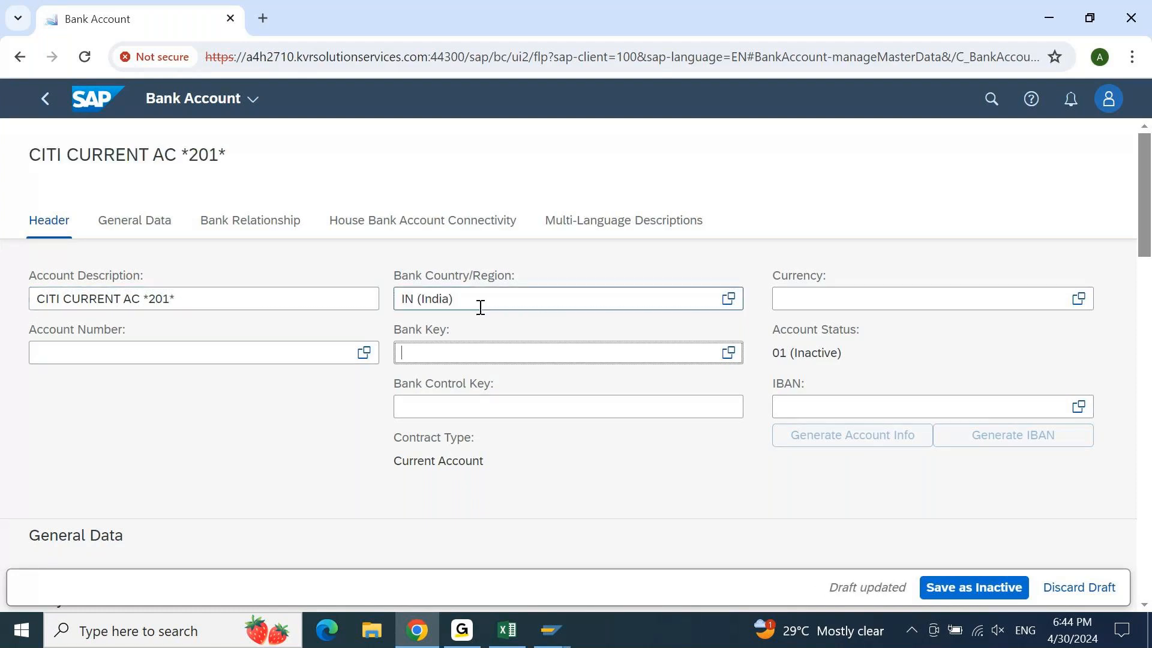
pyautogui.click(790, 298)
pyautogui.write('IN')
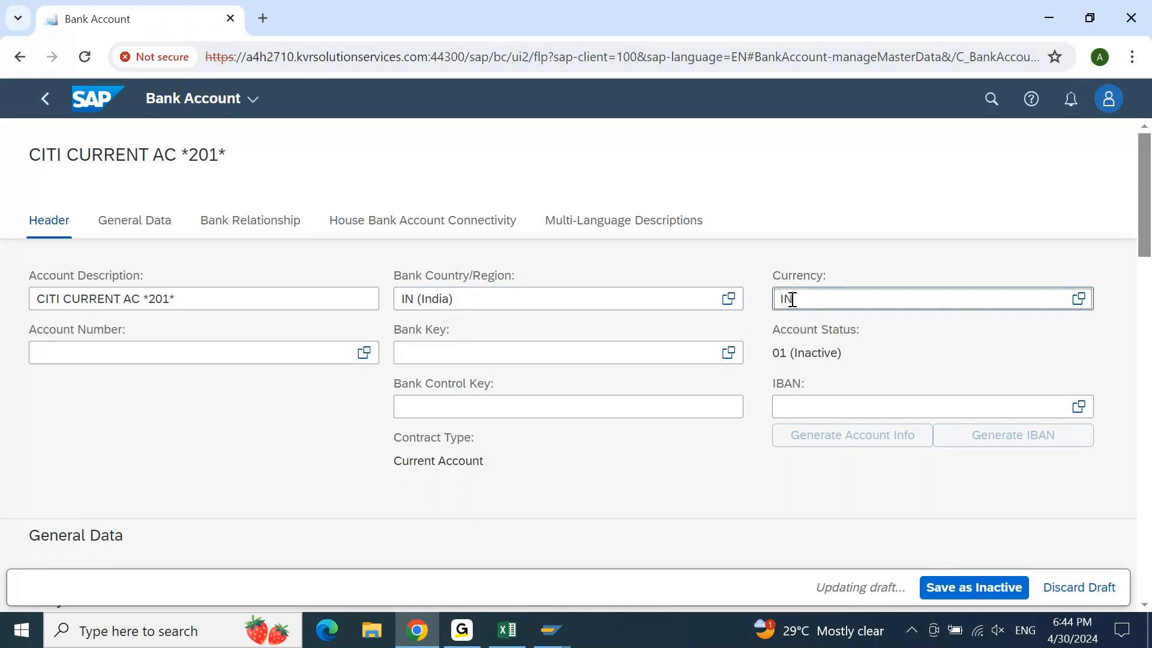
pyautogui.write('R')
# Choose bank key CITI0430 and enter the bank account number
pyautogui.click(526, 355)
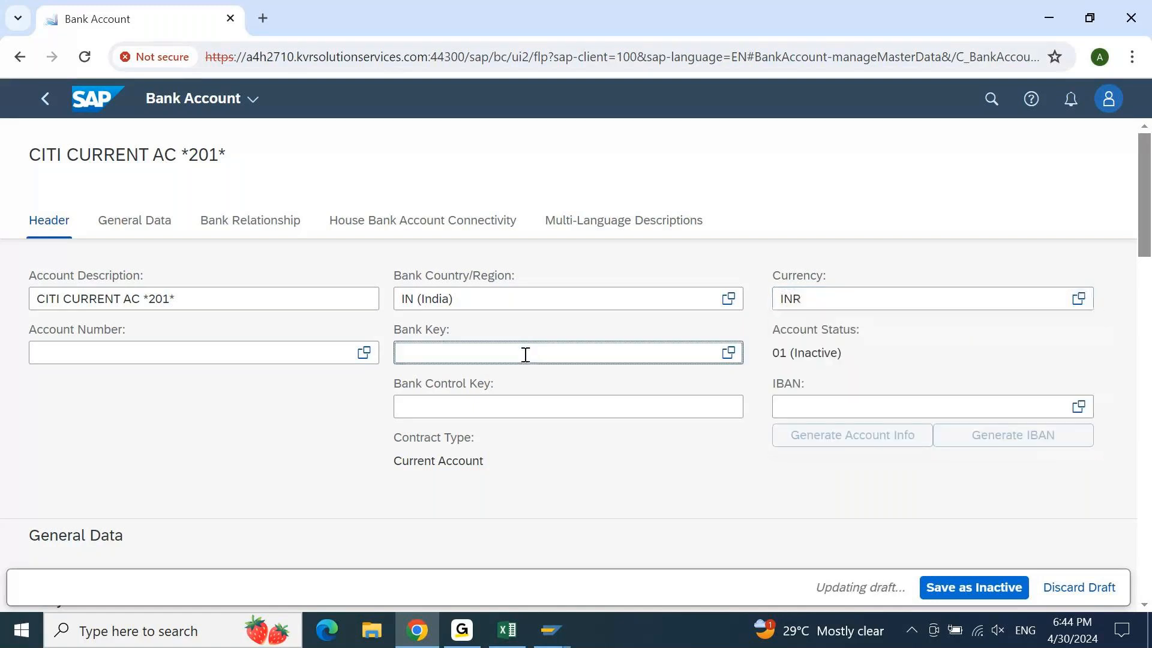
pyautogui.write('CITI01')
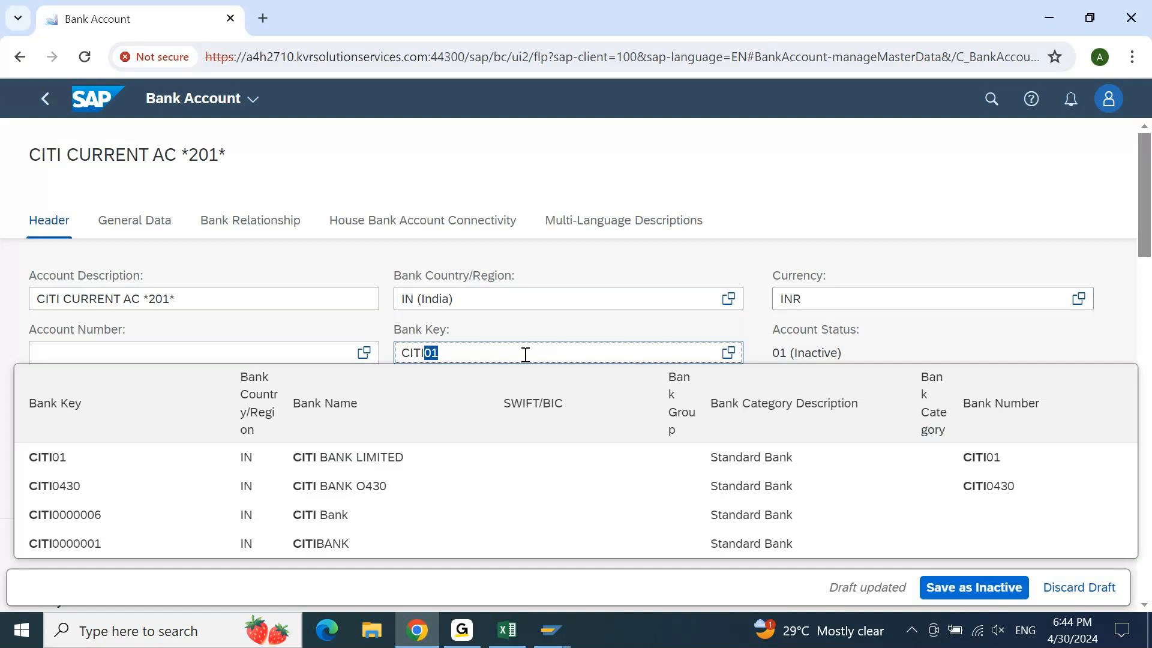
pyautogui.click(351, 485)
pyautogui.click(253, 352)
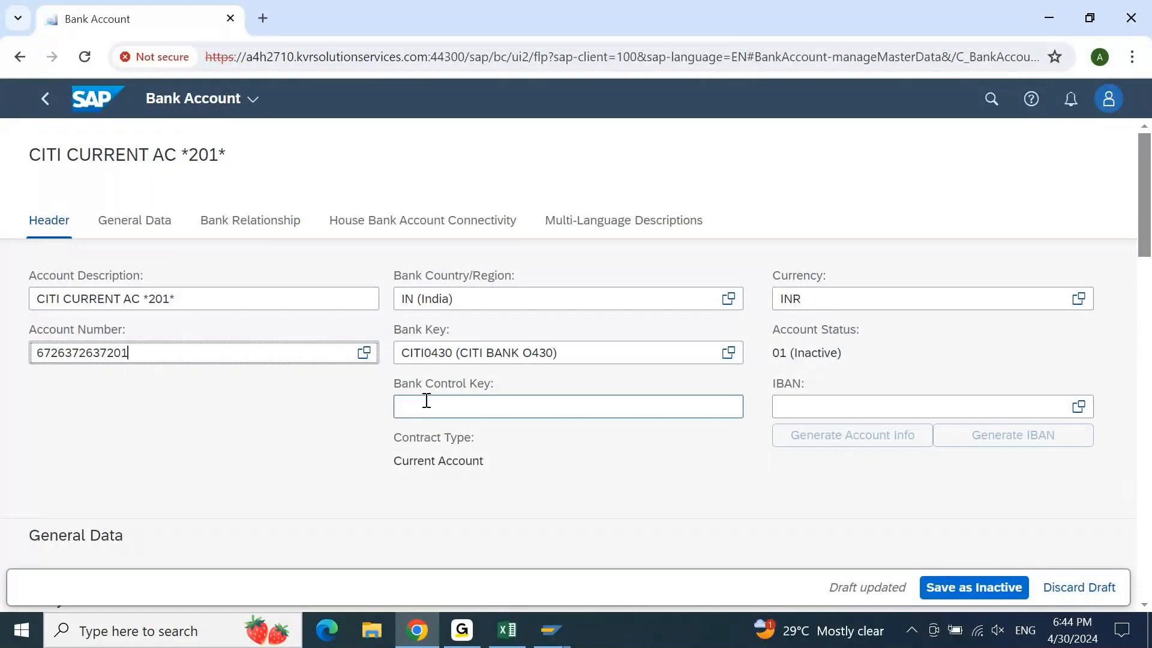
pyautogui.scroll(-3, 411, 227)
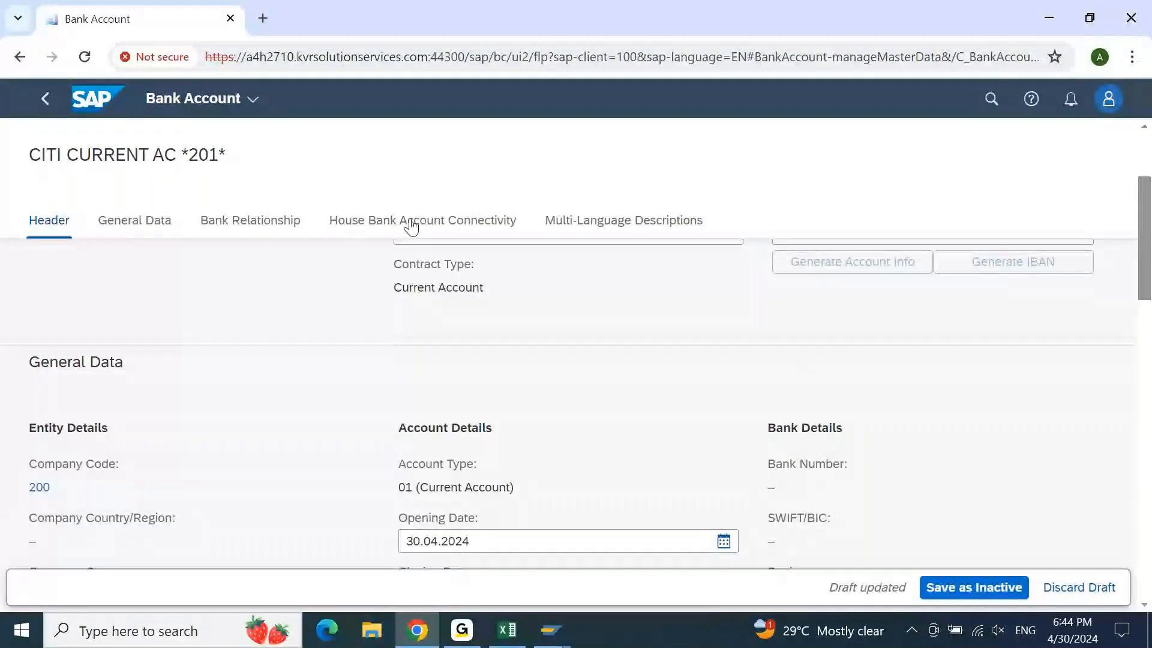
pyautogui.click(412, 226)
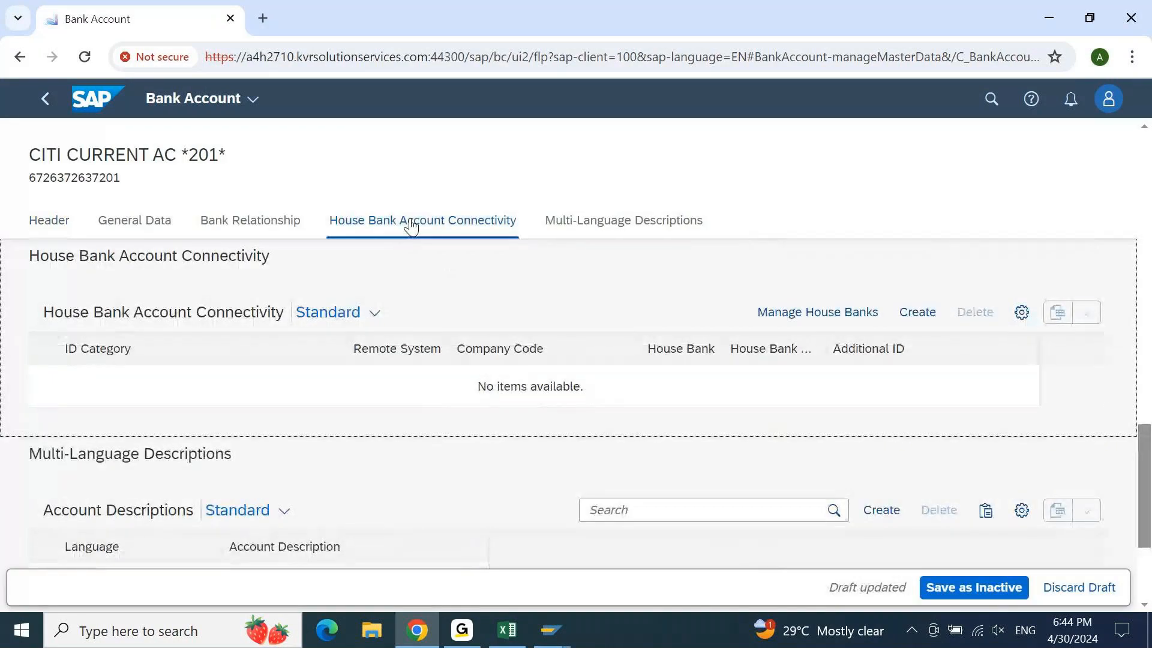
# Add a house bank connectivity entry: ID category 01, house bank account CITI1, G/L account 13101020
pyautogui.click(930, 322)
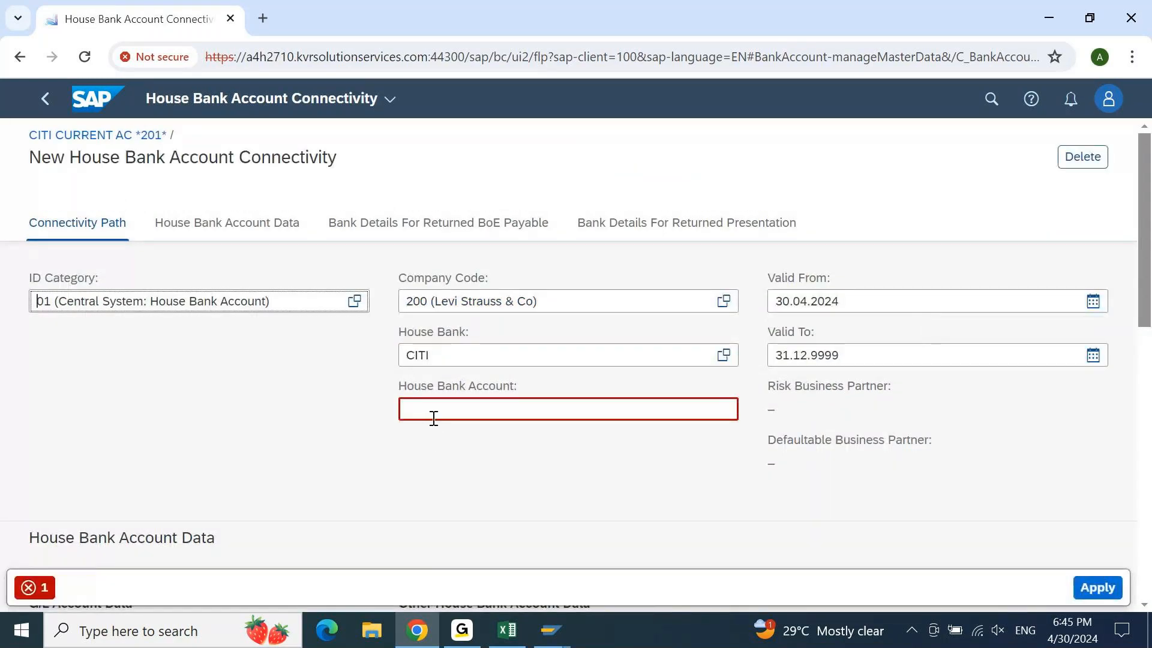
pyautogui.write('CITI1')
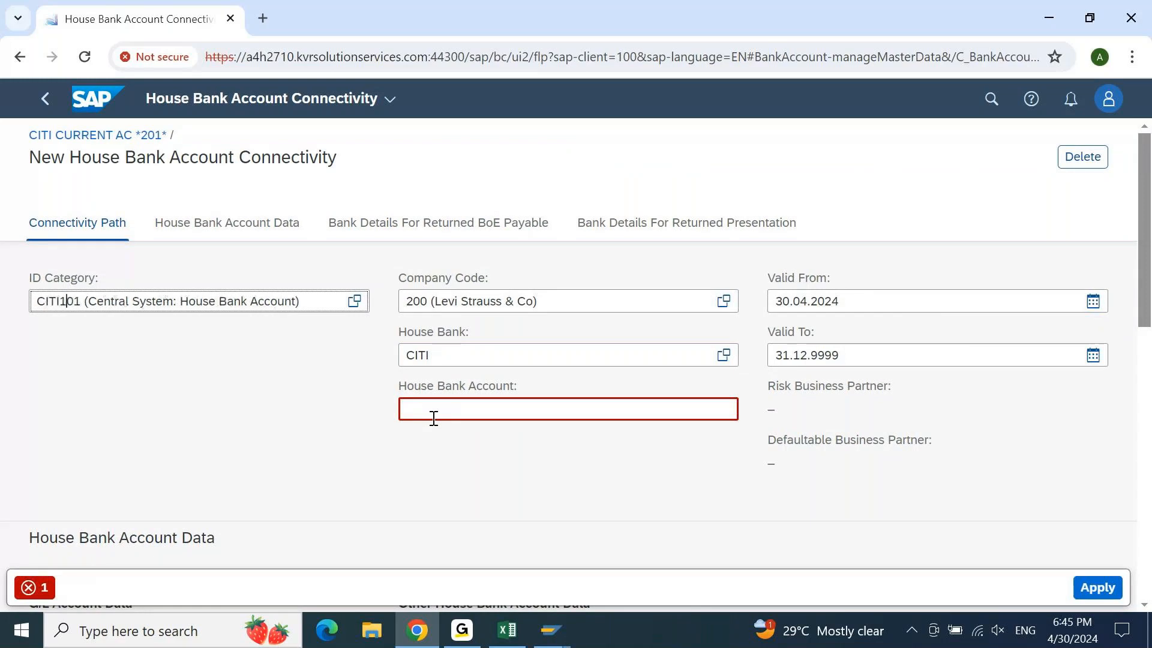
pyautogui.press('BackSpace')
pyautogui.press('BackSpace')
pyautogui.press('BackSpace')
pyautogui.press('BackSpace')
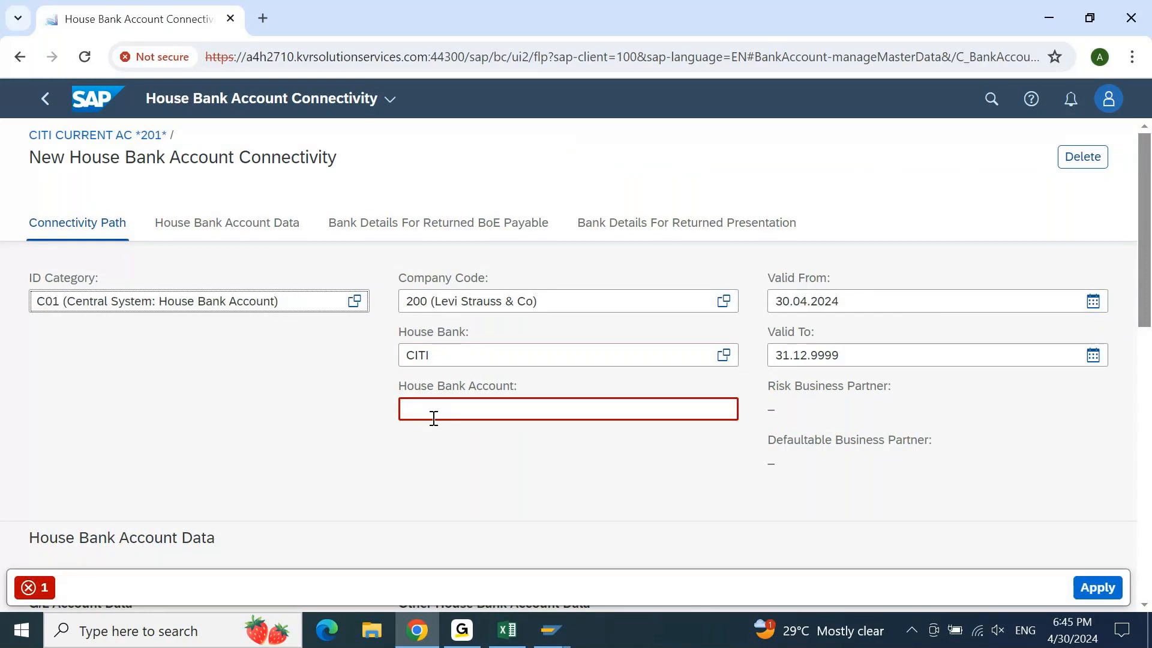
pyautogui.press('BackSpace')
pyautogui.click(508, 407)
pyautogui.write('CITI1')
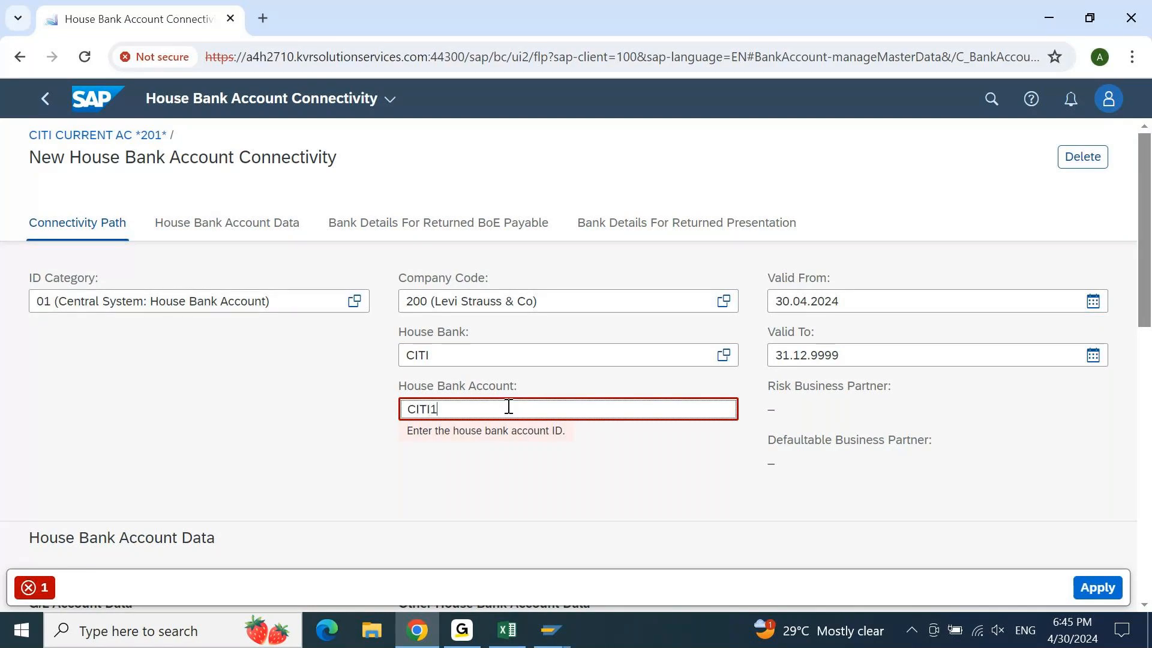
pyautogui.press('Return')
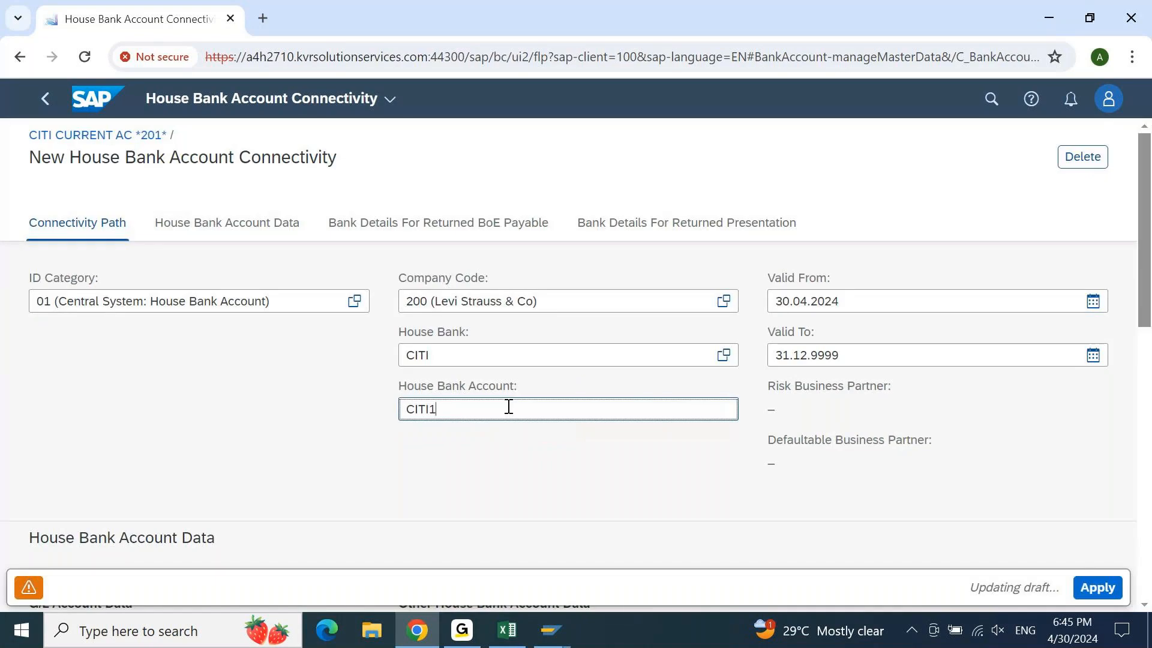
pyautogui.moveTo(1149, 207); pyautogui.dragTo(1142, 319)
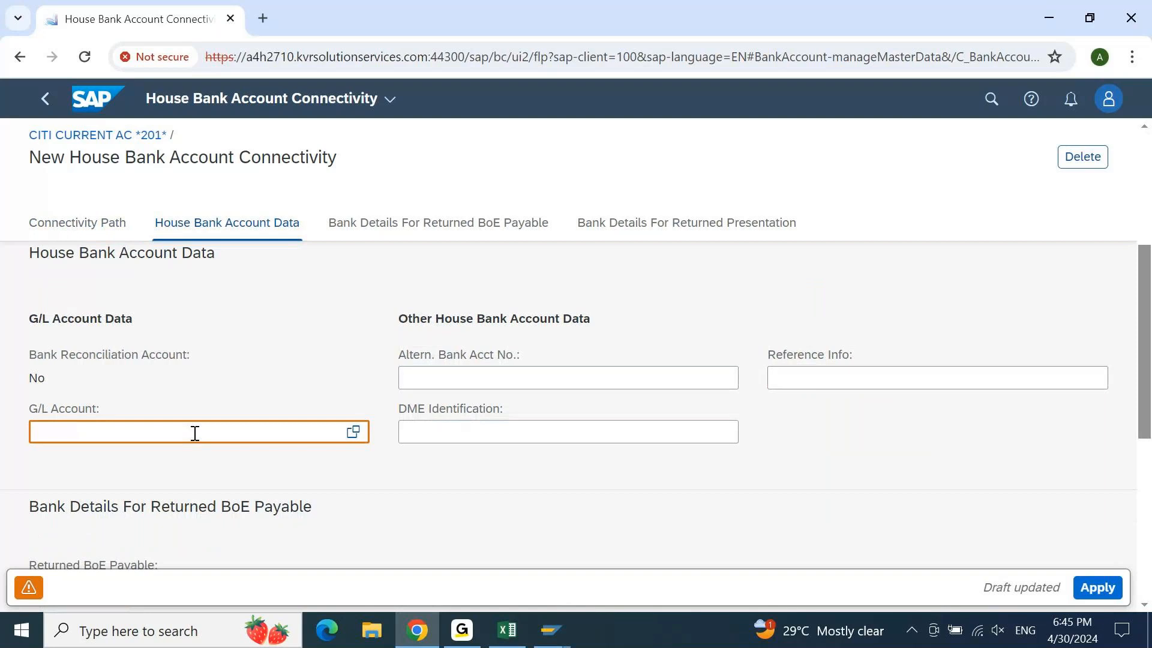
pyautogui.write('11310')
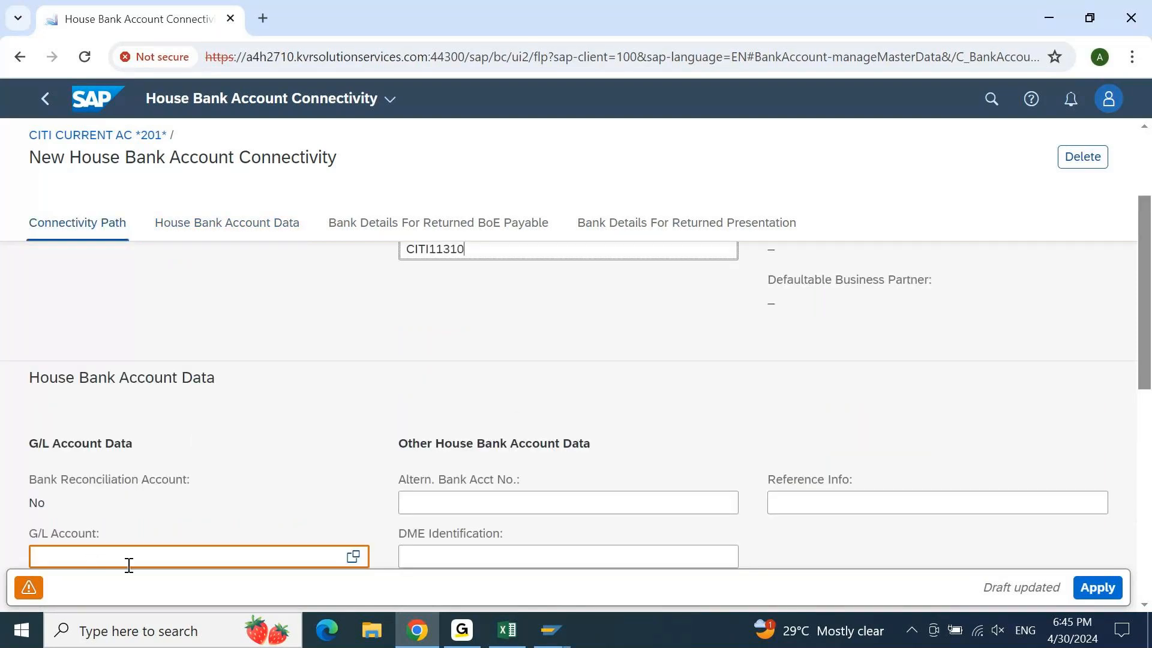
pyautogui.click(142, 547)
pyautogui.write('13')
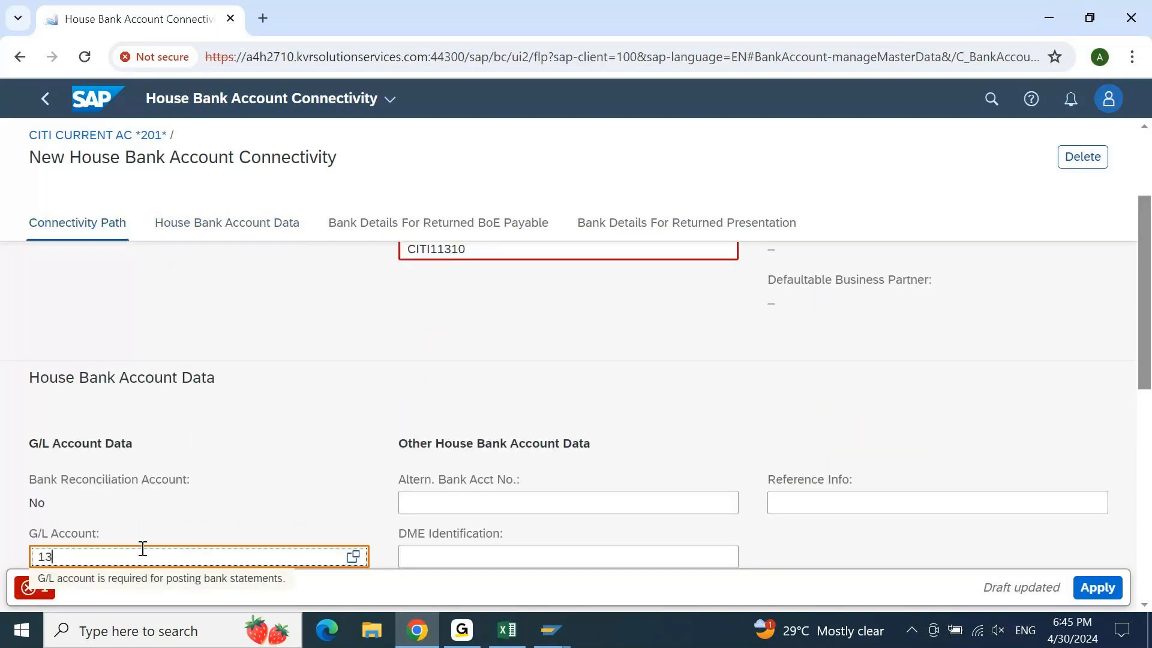
pyautogui.write('101')
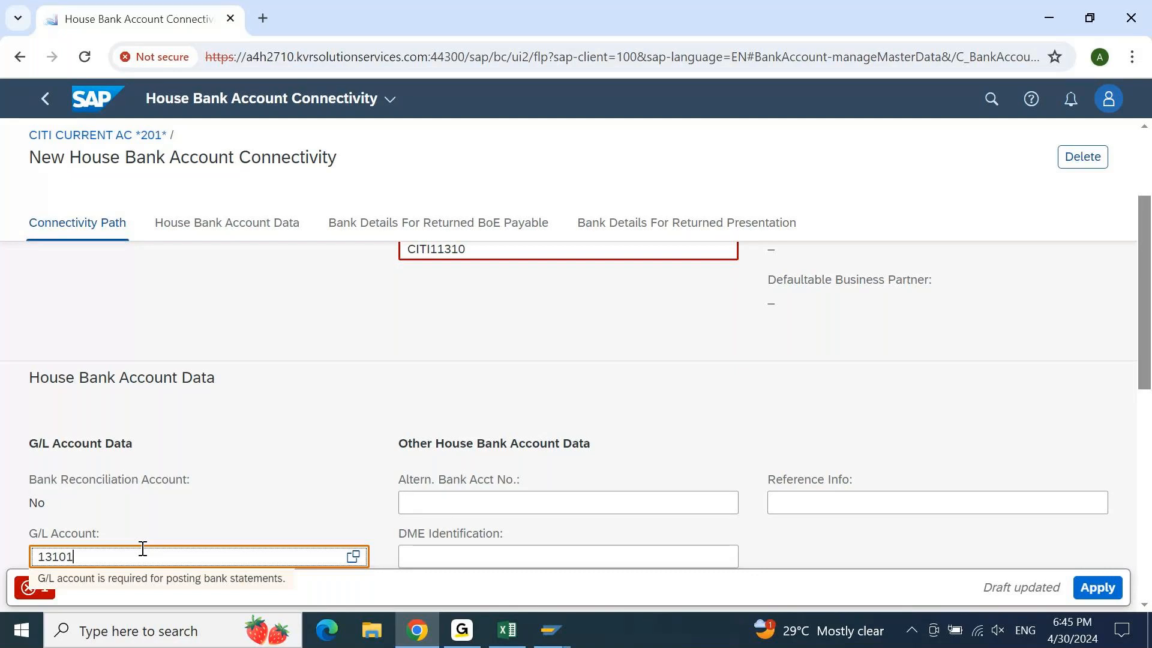
pyautogui.write('020')
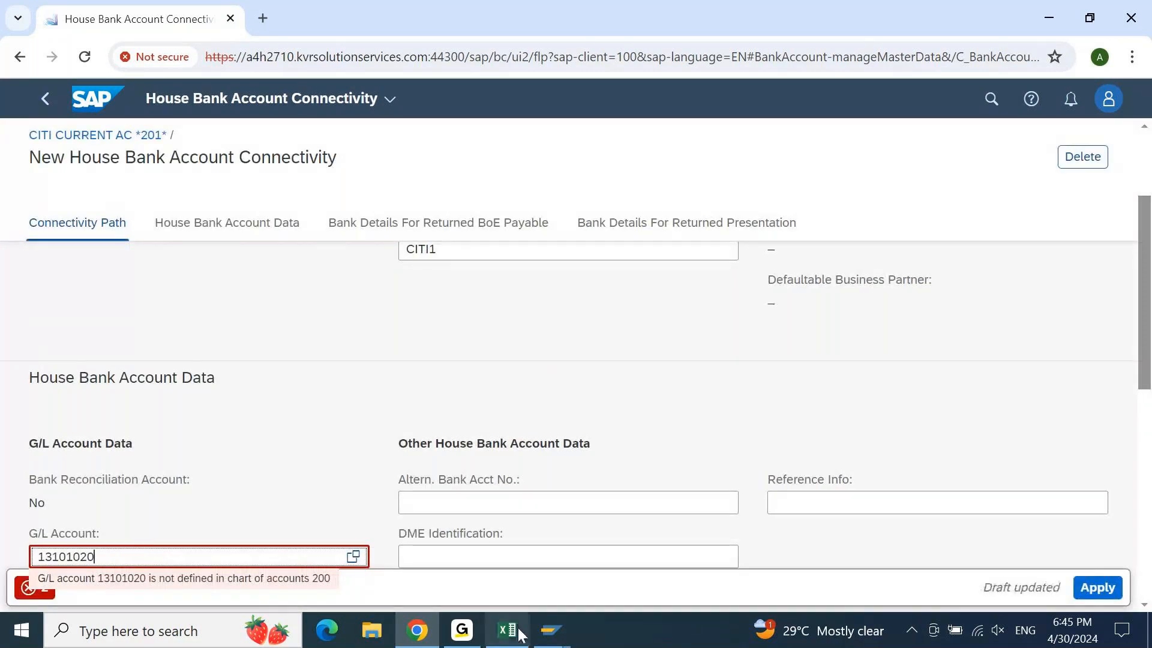
pyautogui.moveTo(557, 642)
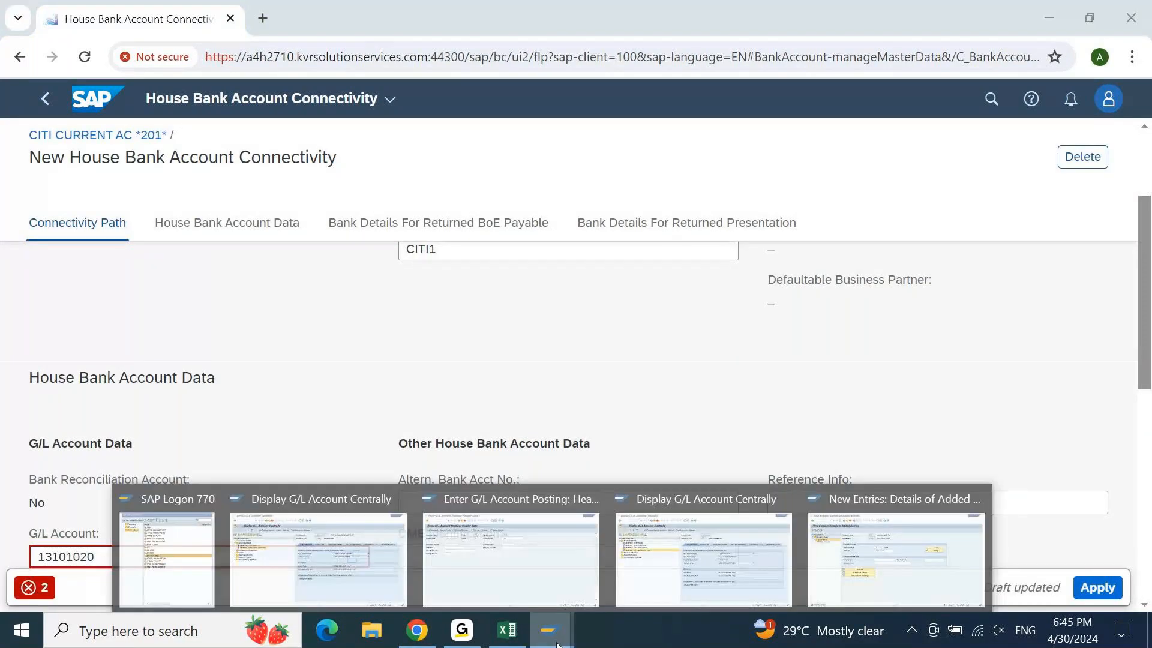
pyautogui.click(779, 548)
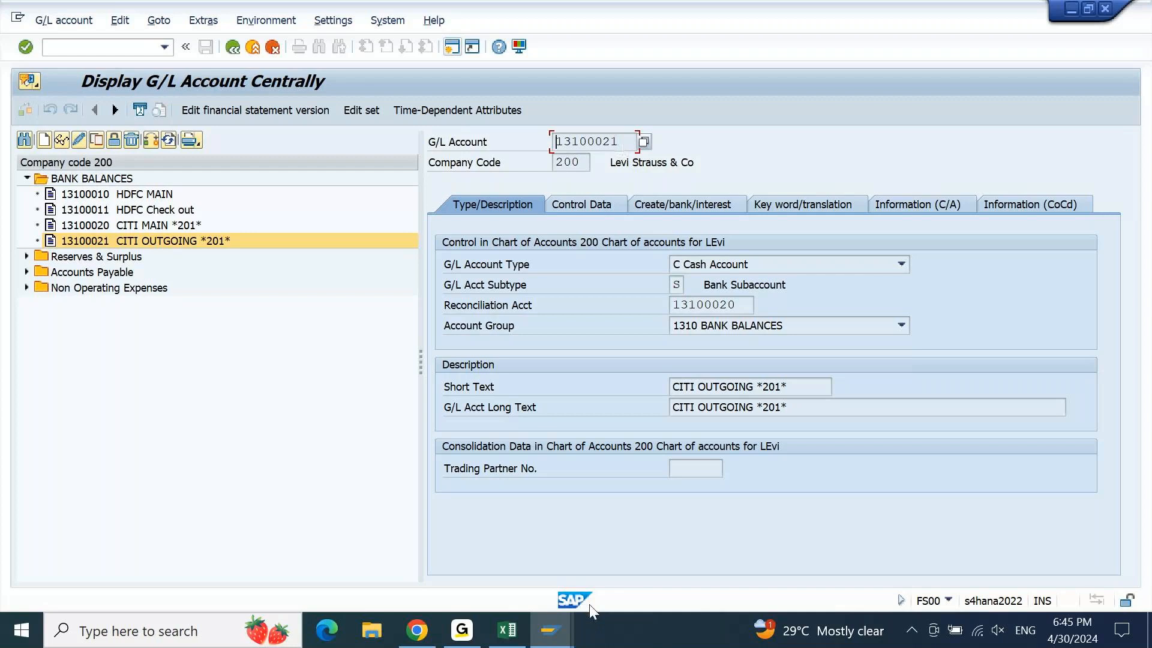
pyautogui.click(567, 631)
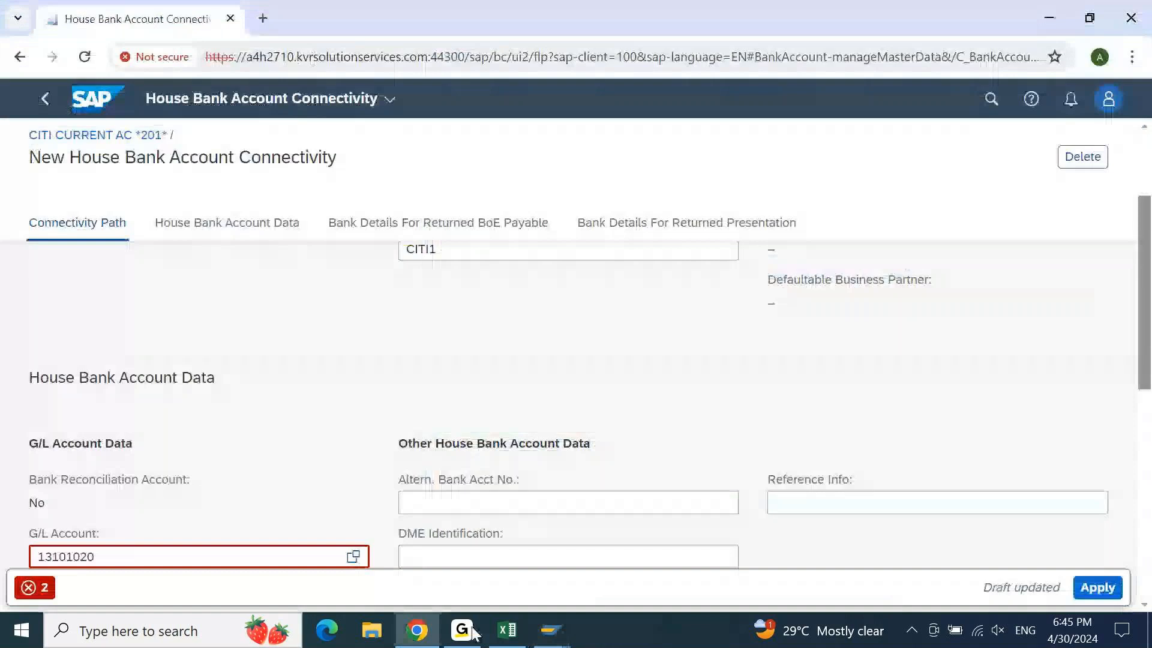
# Correct the connectivity G/L account to 13100020 and check it is a bank reconciliation account
pyautogui.moveTo(114, 557); pyautogui.dragTo(4, 566)
pyautogui.write('13100021')
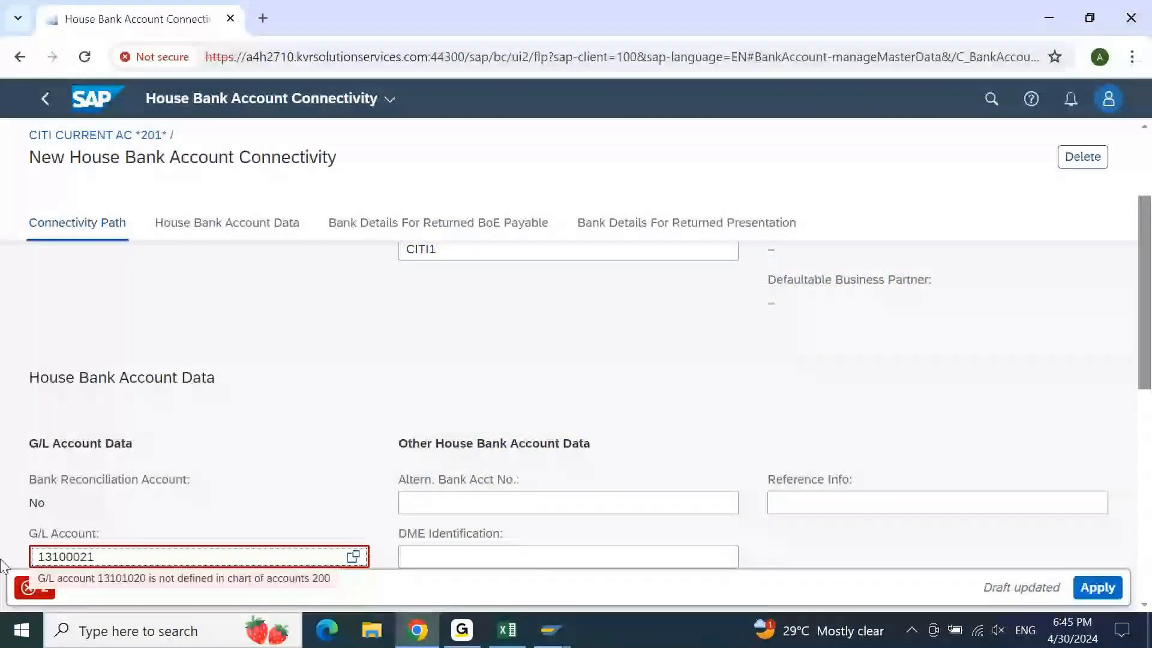
pyautogui.press('BackSpace')
pyautogui.write('0')
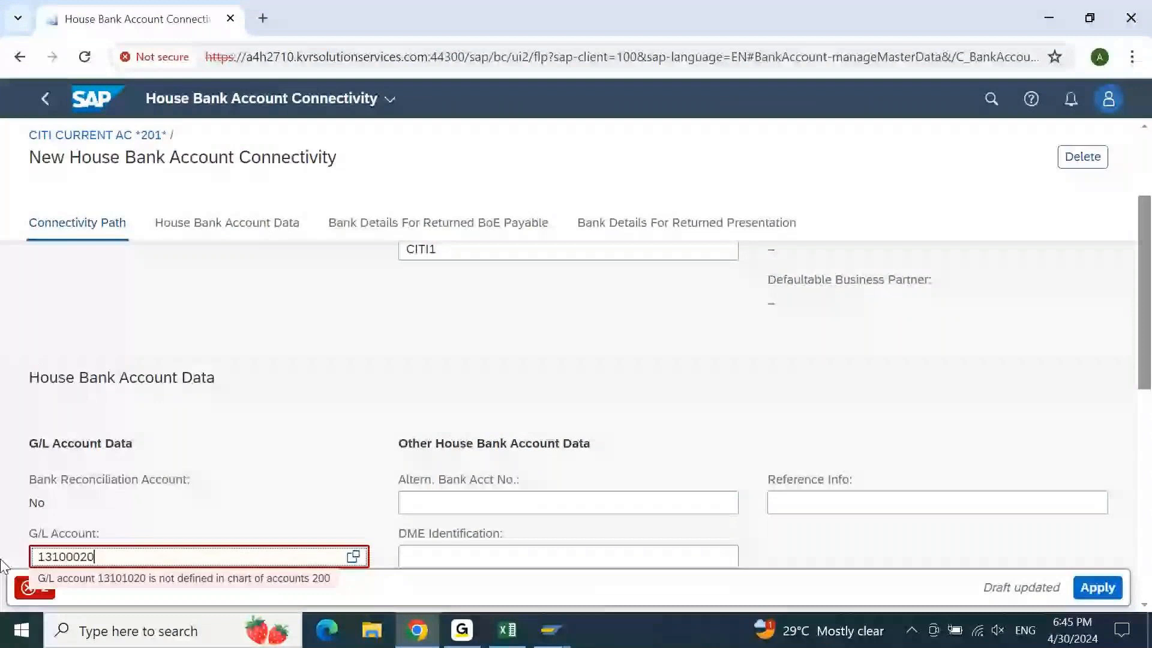
pyautogui.press('Return')
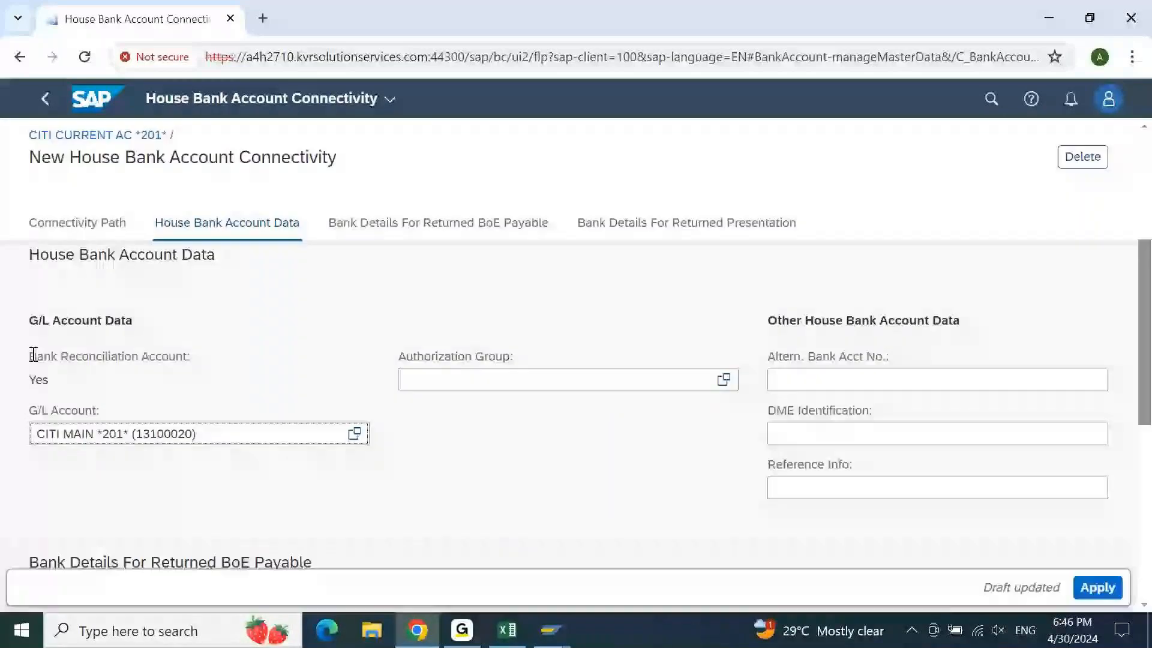
pyautogui.doubleClick(36, 379)
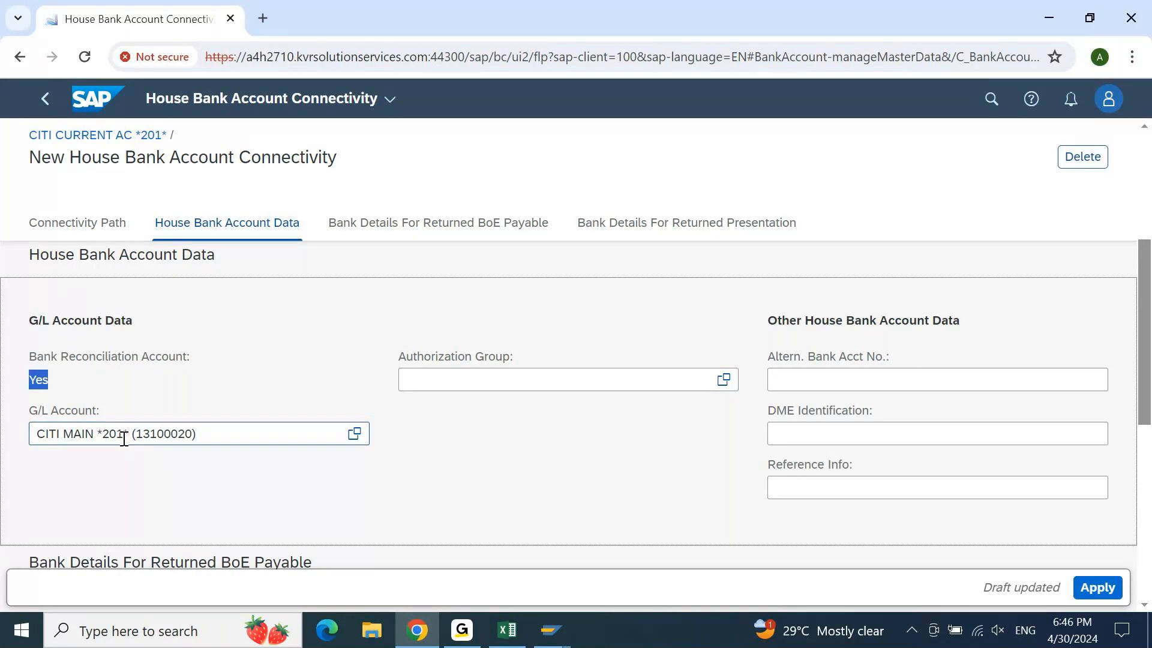
pyautogui.click(47, 379)
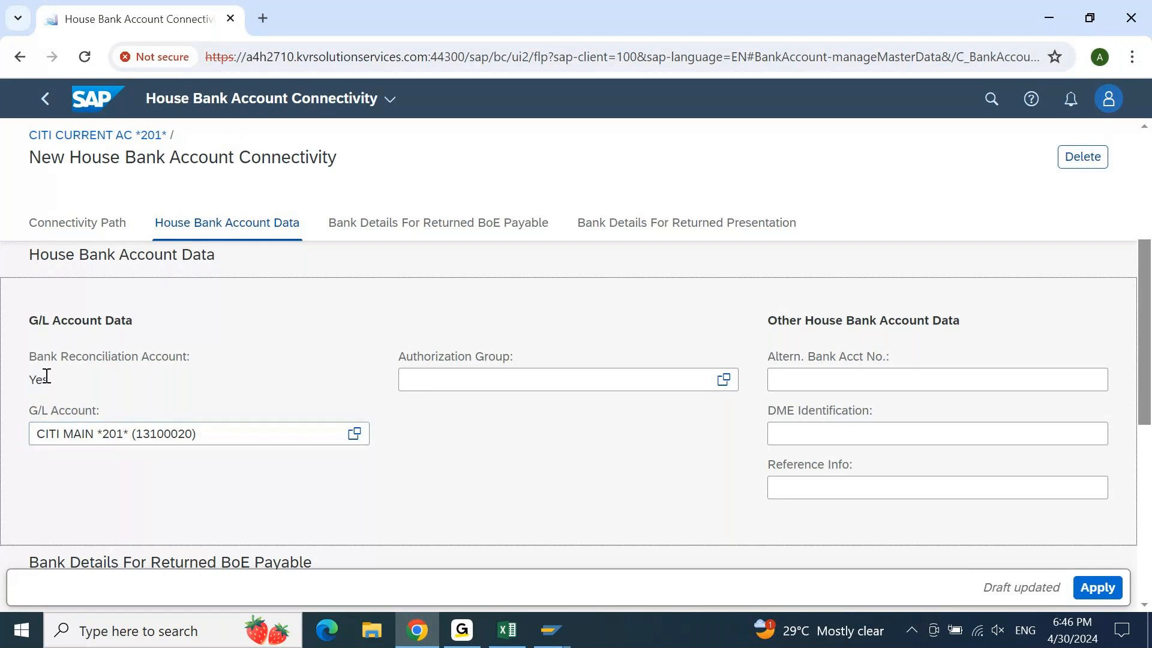
pyautogui.moveTo(57, 378); pyautogui.dragTo(20, 385)
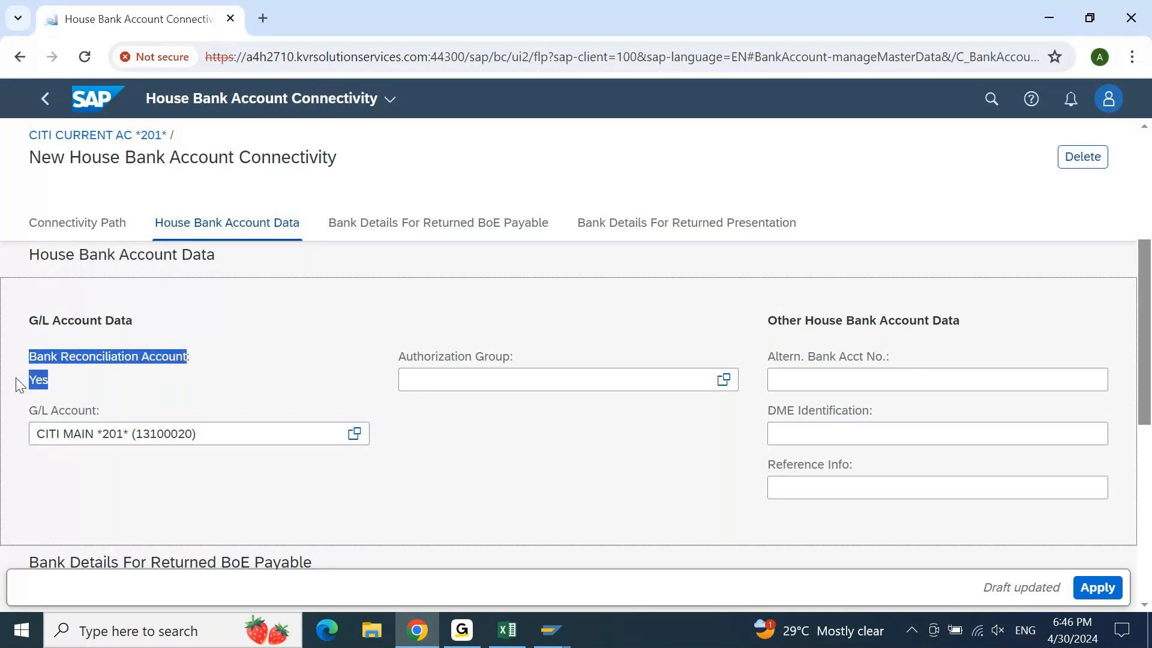
pyautogui.moveTo(1146, 339); pyautogui.dragTo(1146, 386)
# Apply the connectivity, save the bank account as inactive, then activate it
pyautogui.click(1095, 587)
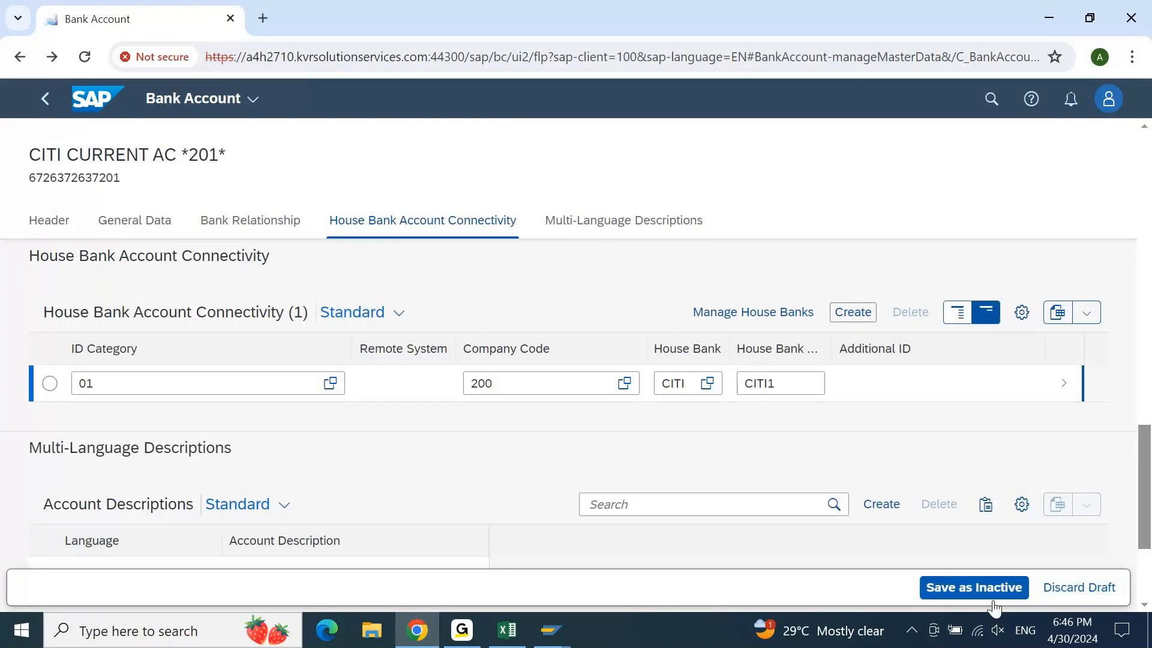
pyautogui.click(992, 592)
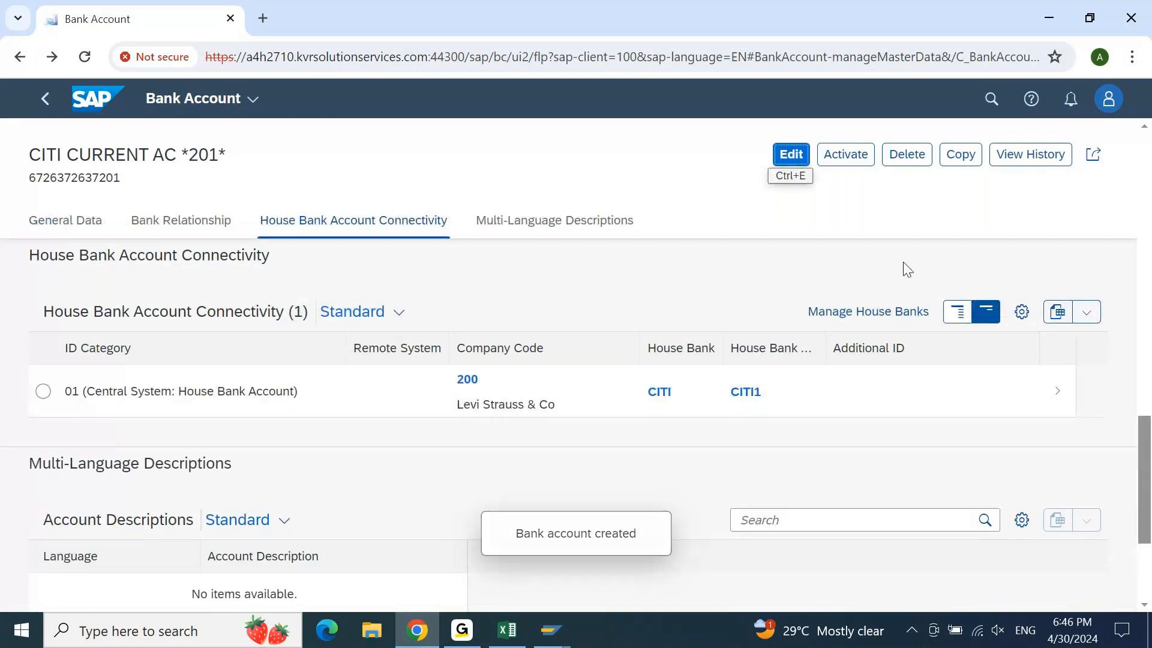
pyautogui.click(852, 159)
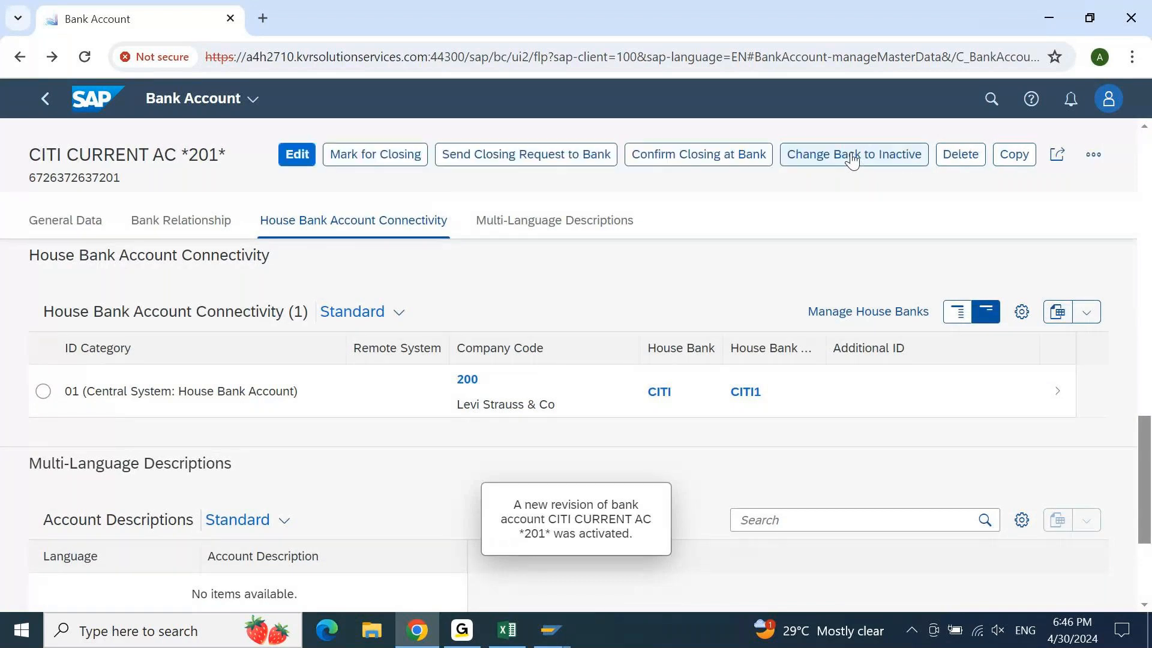
# Back in SAP GUI, return to the company code list and position it on company code 200
pyautogui.click(550, 632)
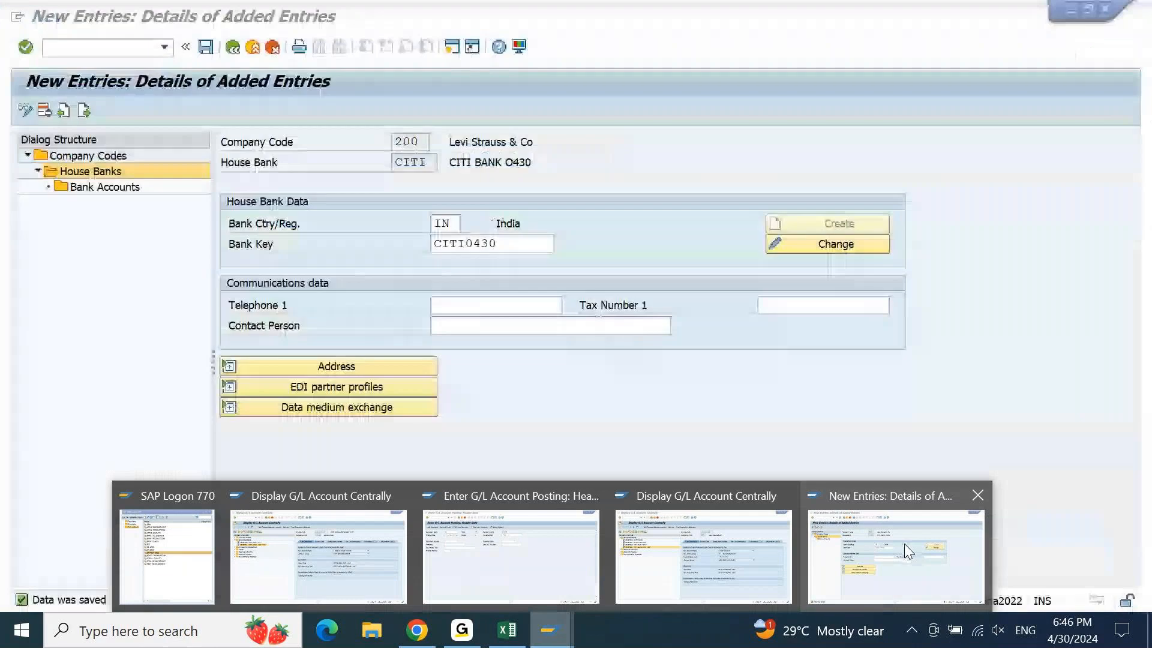
pyautogui.click(904, 543)
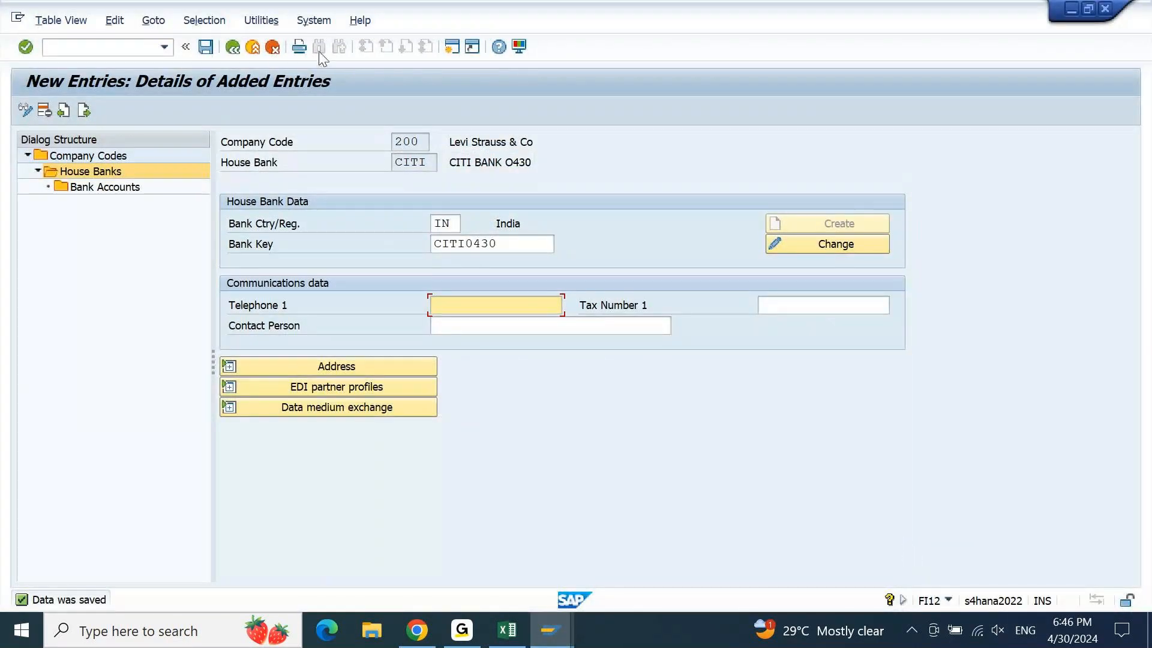
pyautogui.click(231, 46)
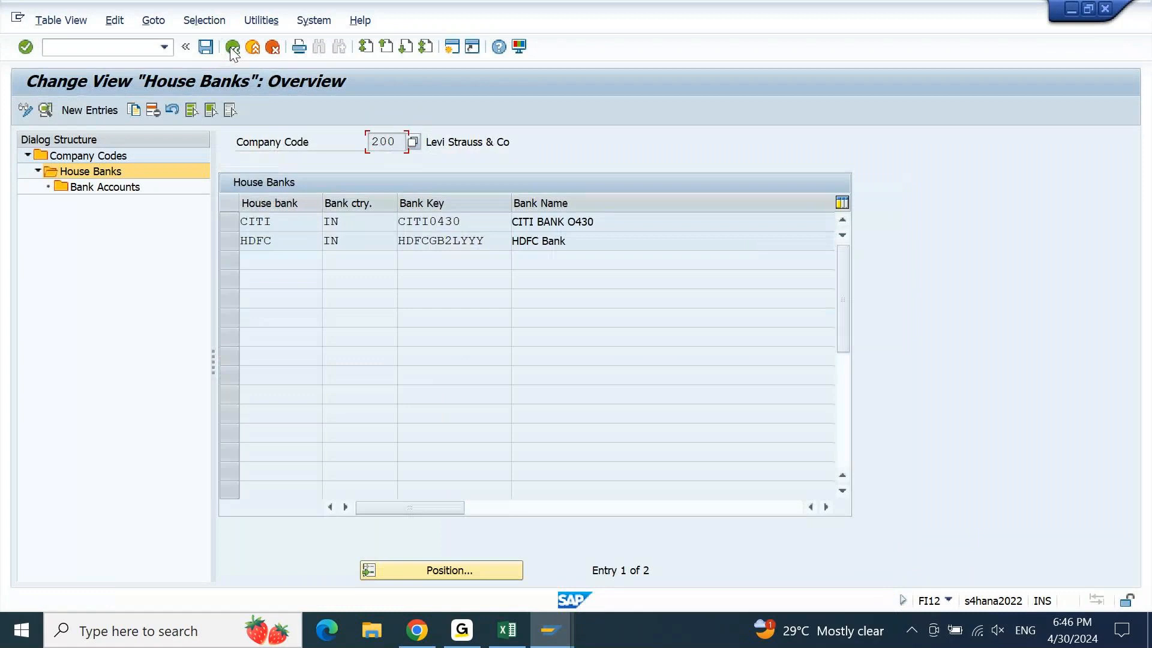
pyautogui.click(232, 47)
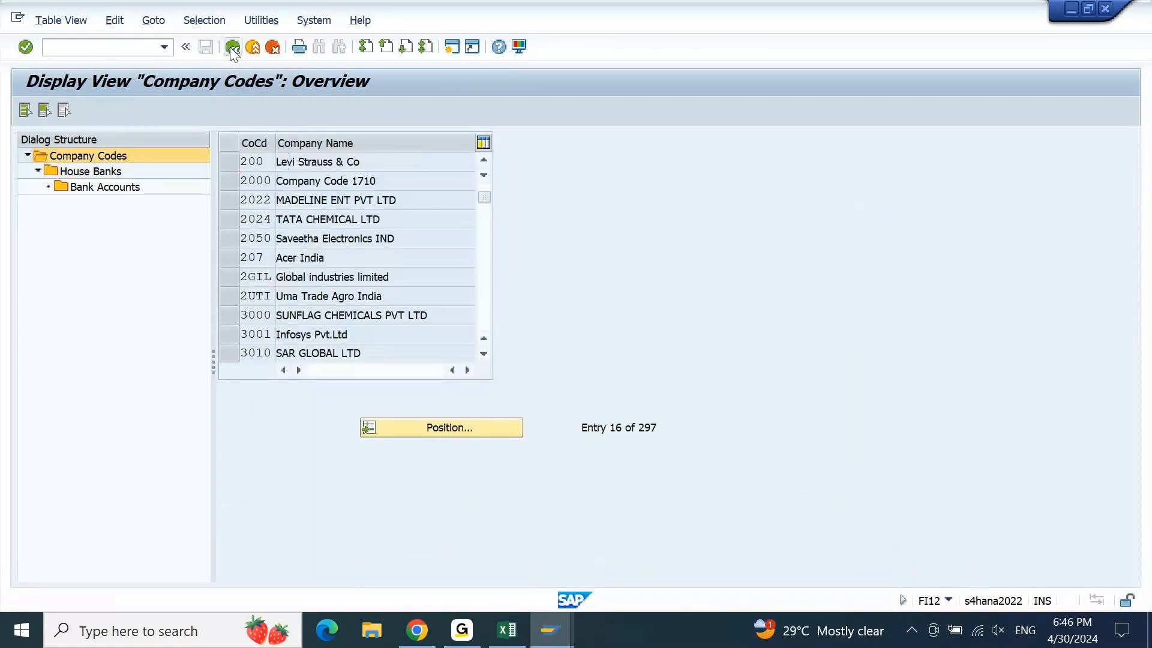
pyautogui.click(232, 47)
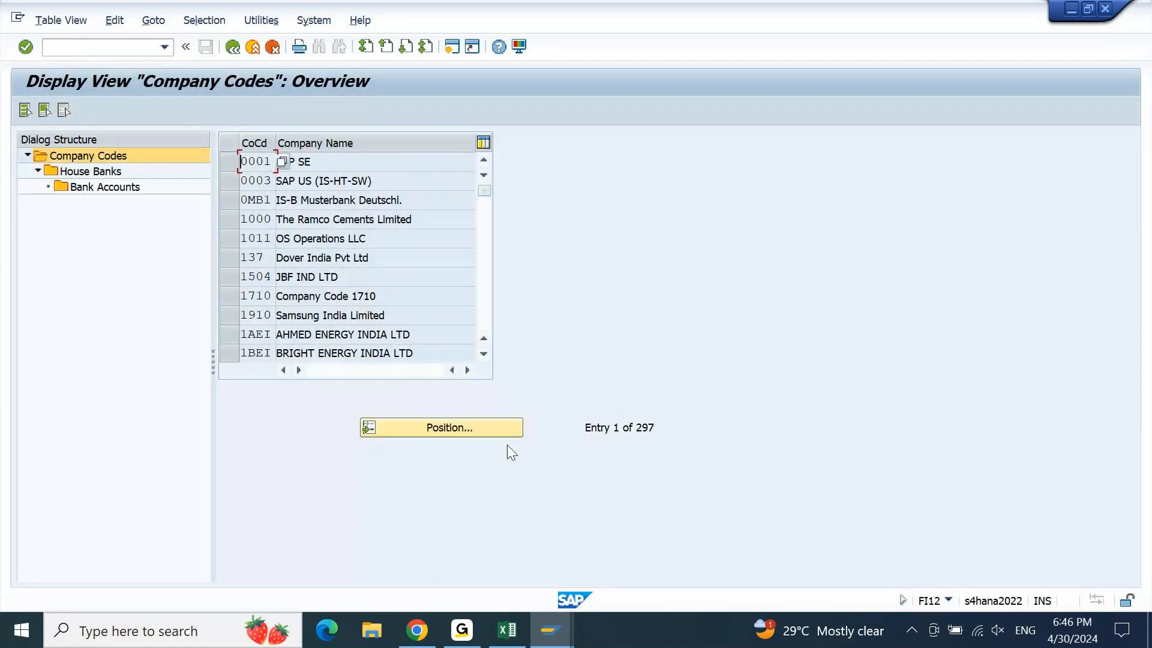
pyautogui.click(441, 429)
pyautogui.write('200')
pyautogui.press('Return')
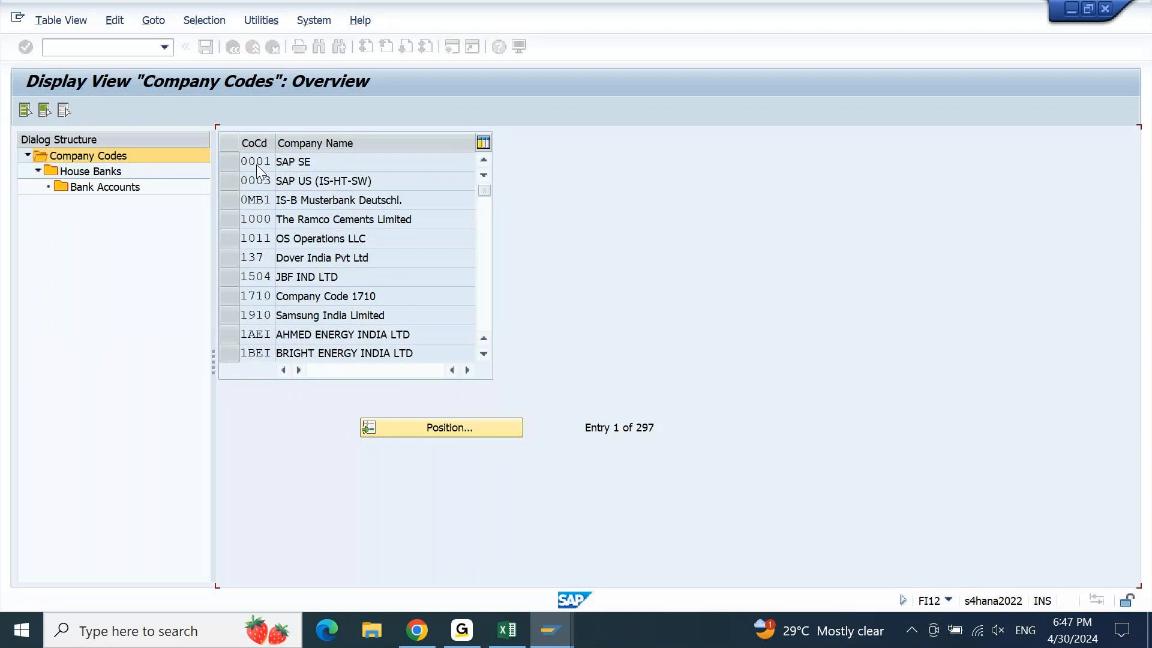
# Open house bank CITI's bank accounts and confirm account CITI1 uses G/L 13100020
pyautogui.click(231, 164)
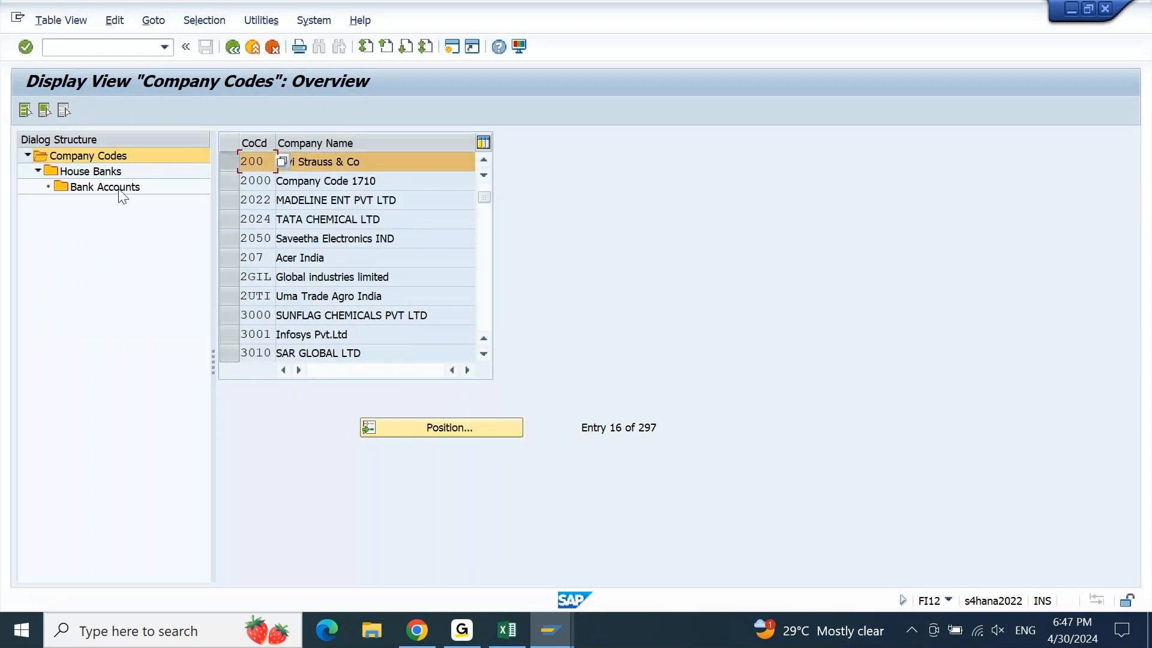
pyautogui.click(88, 171)
pyautogui.doubleClick(89, 170)
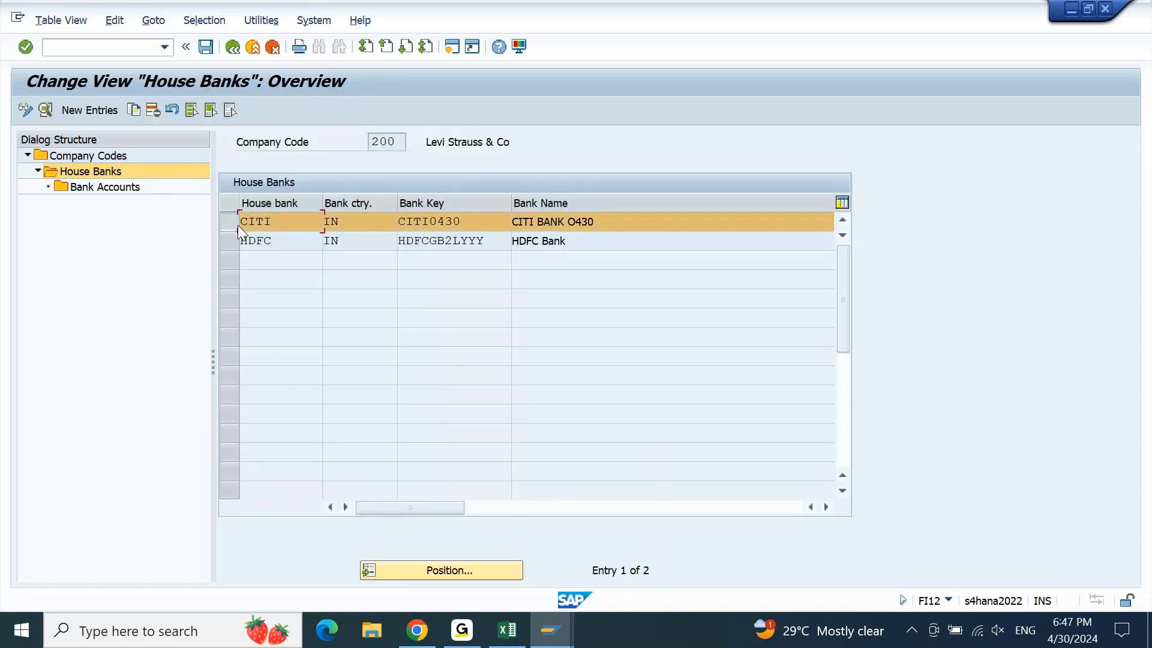
pyautogui.doubleClick(117, 193)
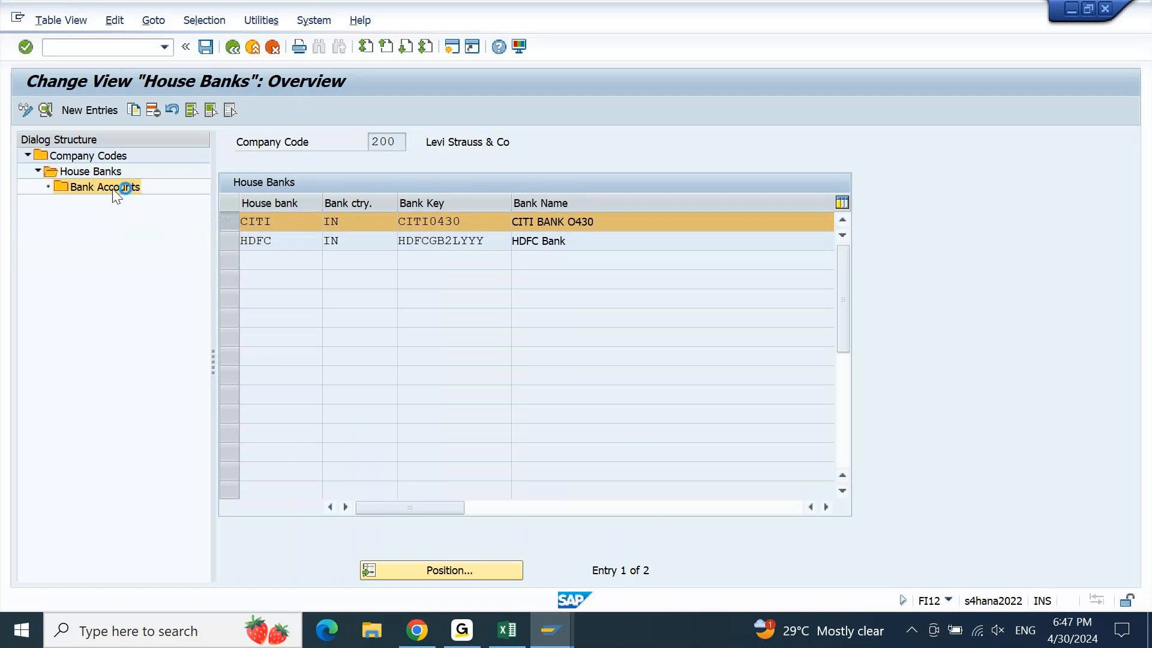
pyautogui.press('Return')
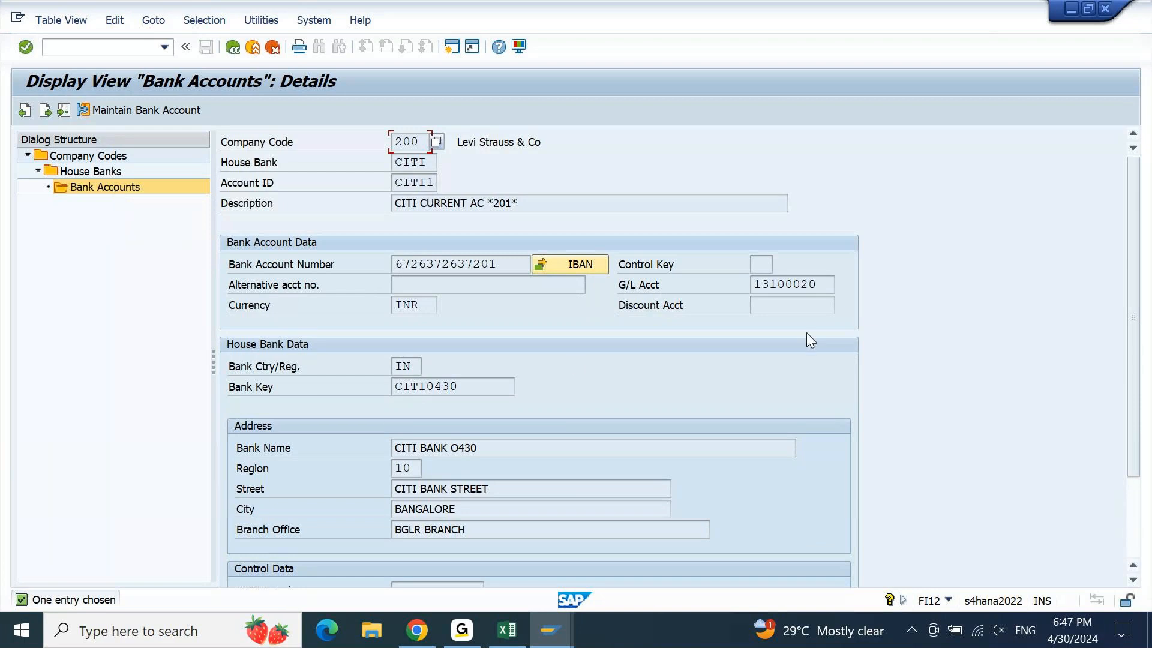
pyautogui.click(837, 283)
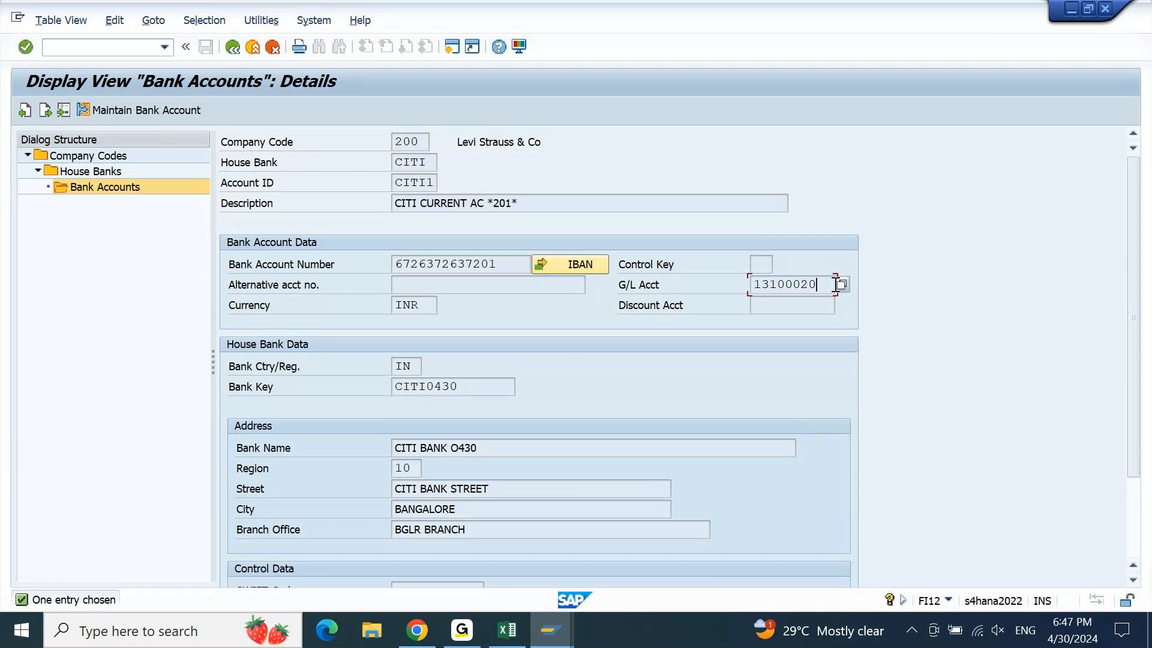
pyautogui.moveTo(837, 284); pyautogui.dragTo(750, 286)
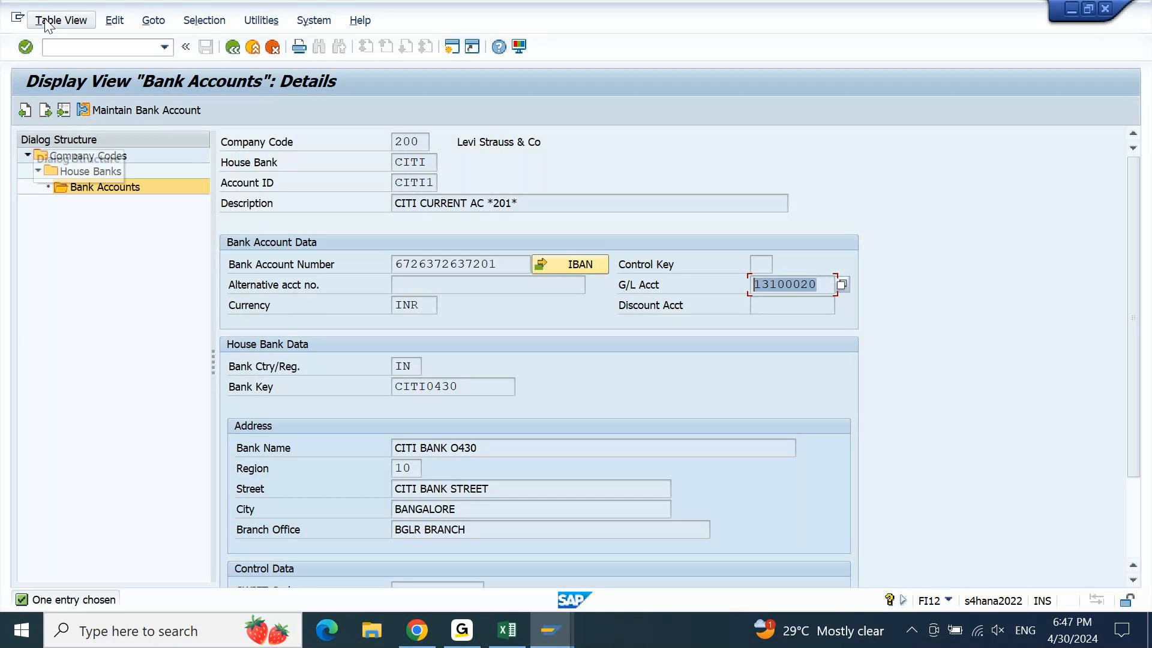
# Return to SAP Easy Access with /n
pyautogui.click(79, 45)
pyautogui.write('/n')
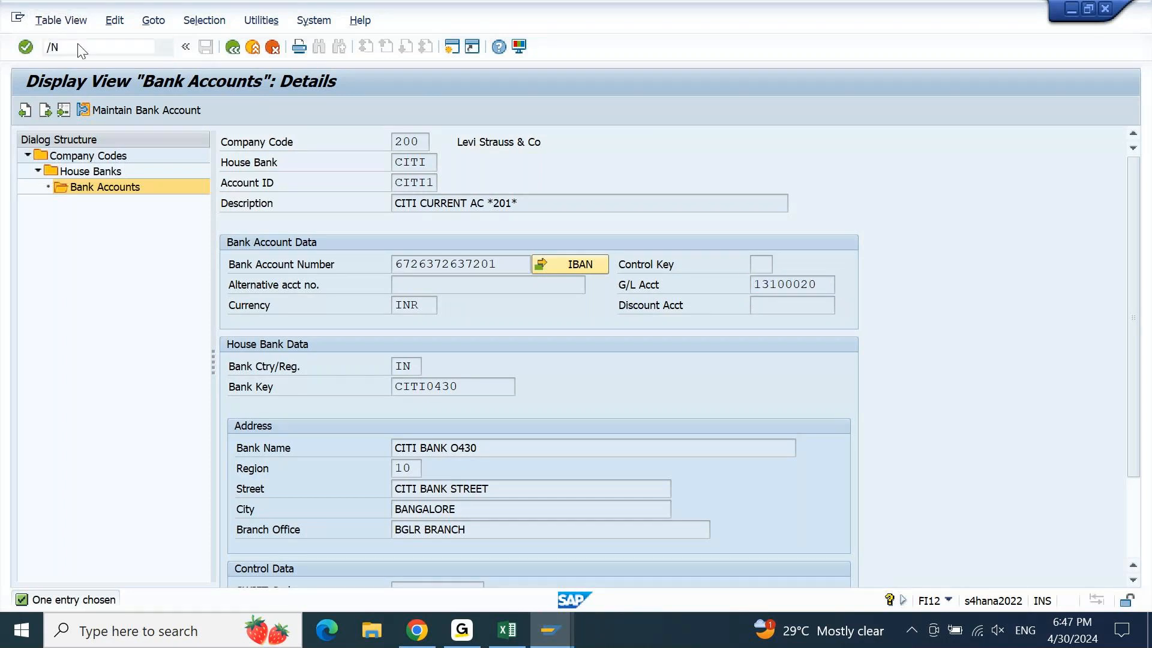
pyautogui.press('Return')
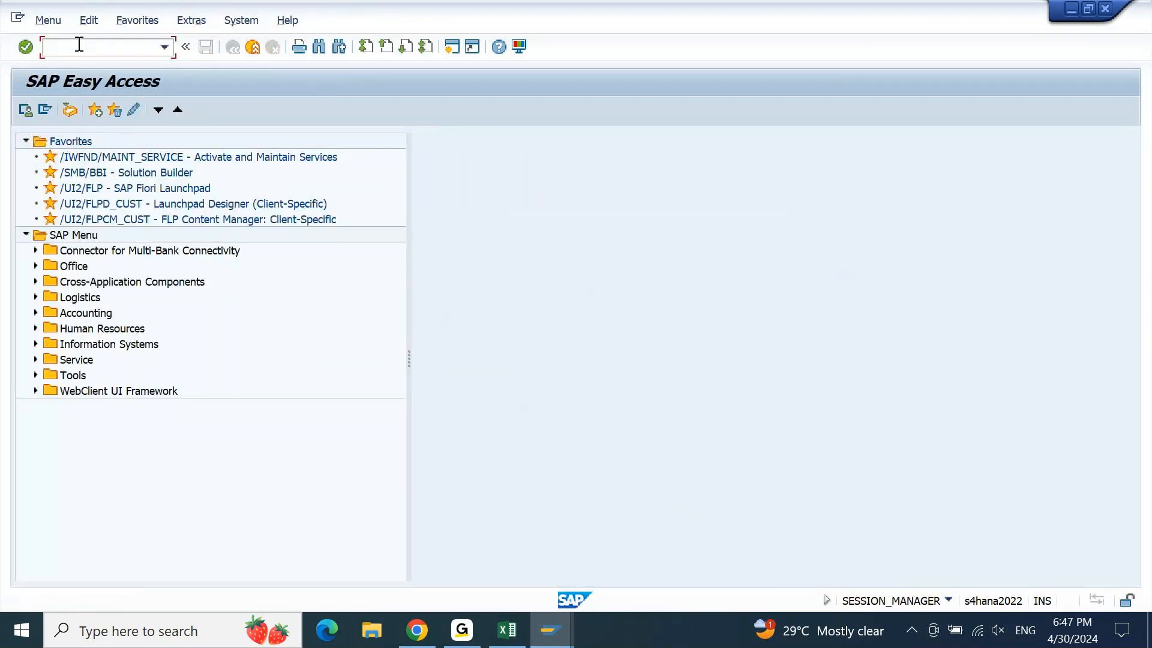
# Start F-02 with document date 30.04.2024, and reference and header text EXPENSE
pyautogui.write('F-02')
pyautogui.press('Return')
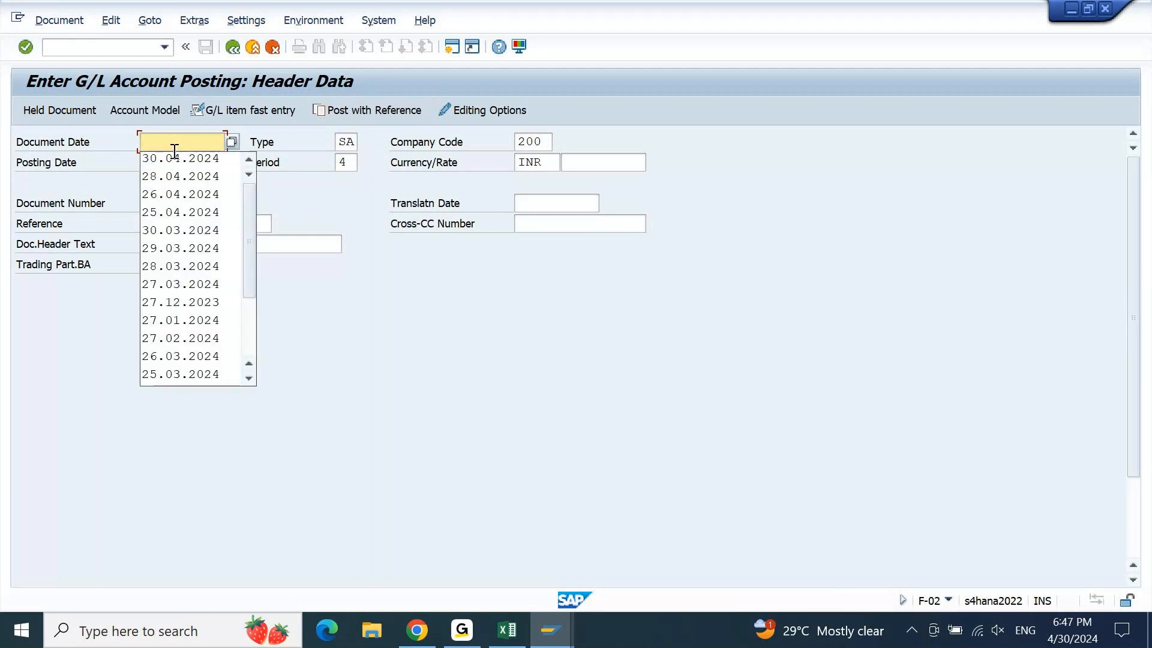
pyautogui.click(175, 160)
pyautogui.click(180, 231)
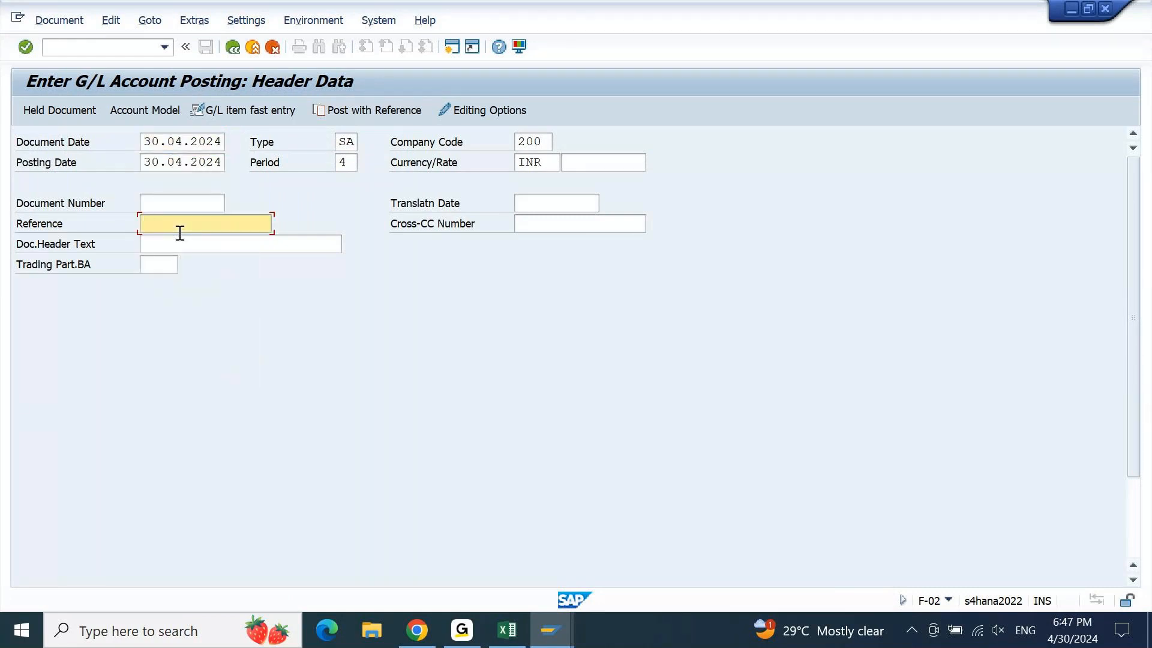
pyautogui.write('EXPENSE')
pyautogui.press('Tab')
pyautogui.write('EXPENSE')
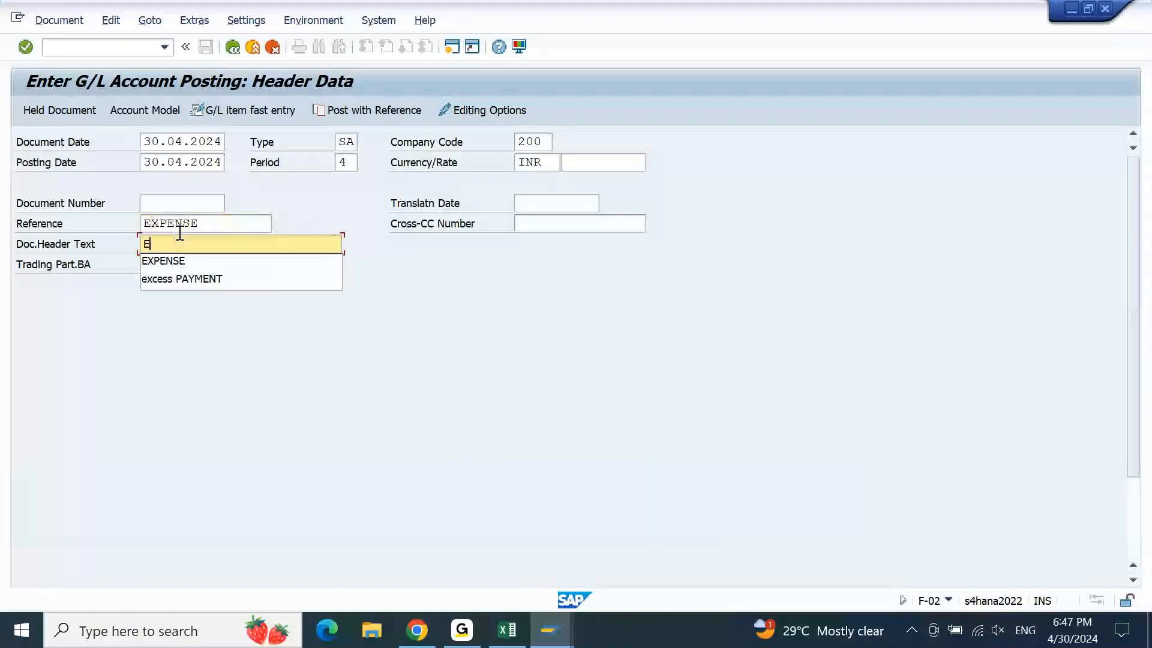
pyautogui.press('Return')
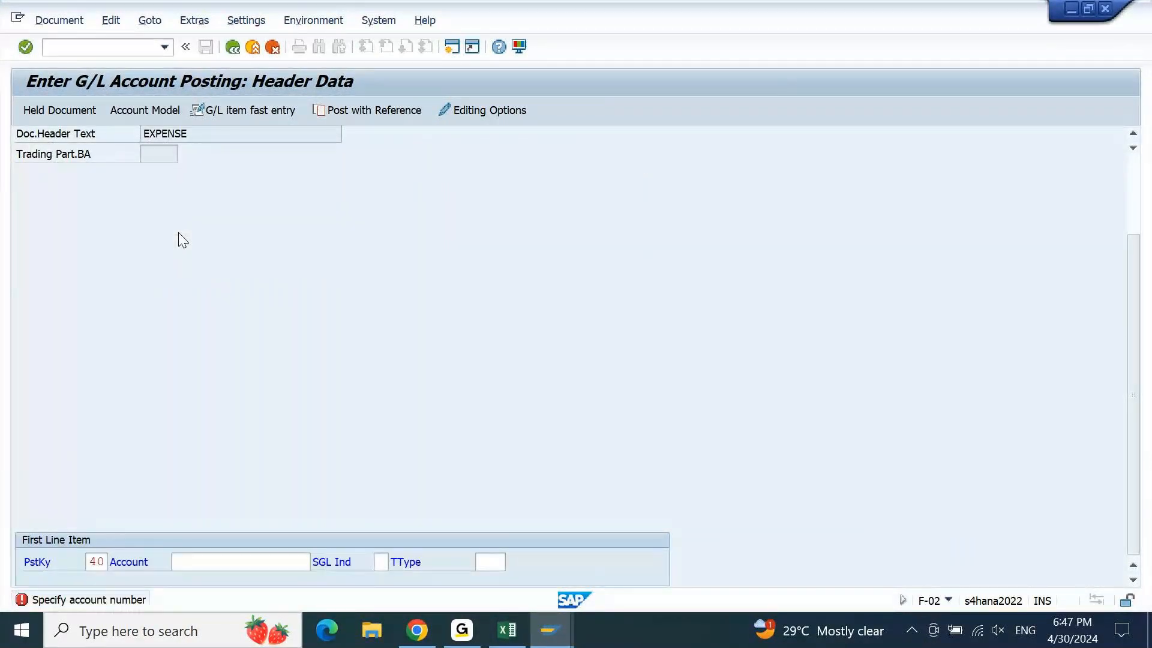
# Put G/L account 42200000 Printing & Stat A/c on the first line with amount 1000
pyautogui.press('F4')
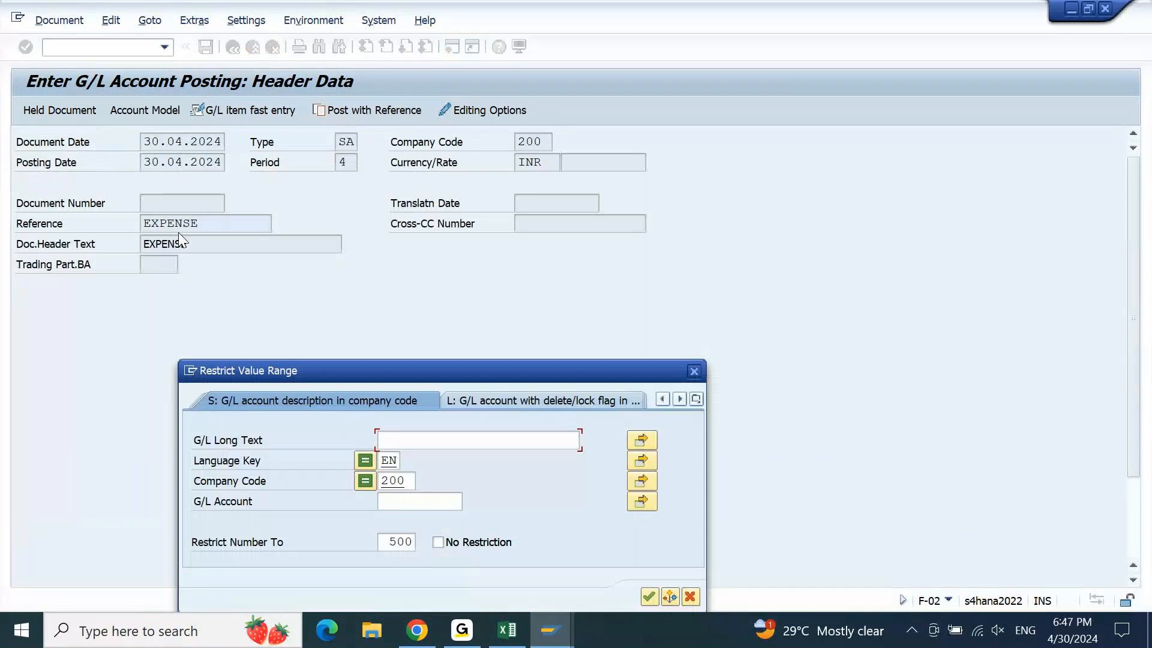
pyautogui.press('Return')
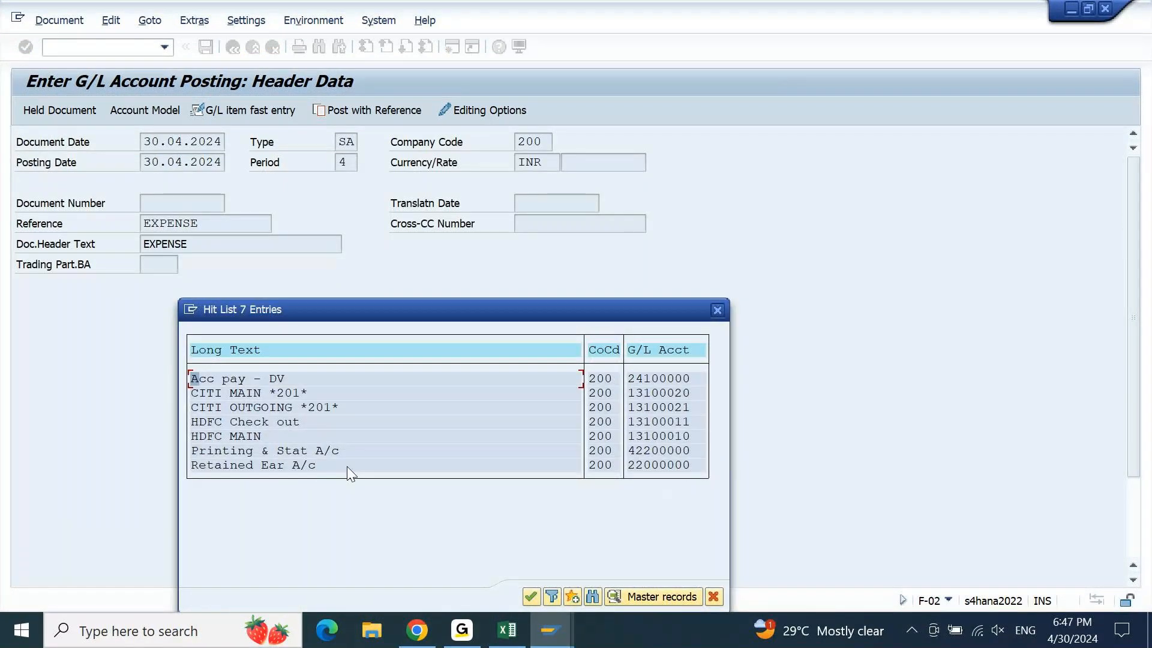
pyautogui.doubleClick(262, 451)
pyautogui.press('Return')
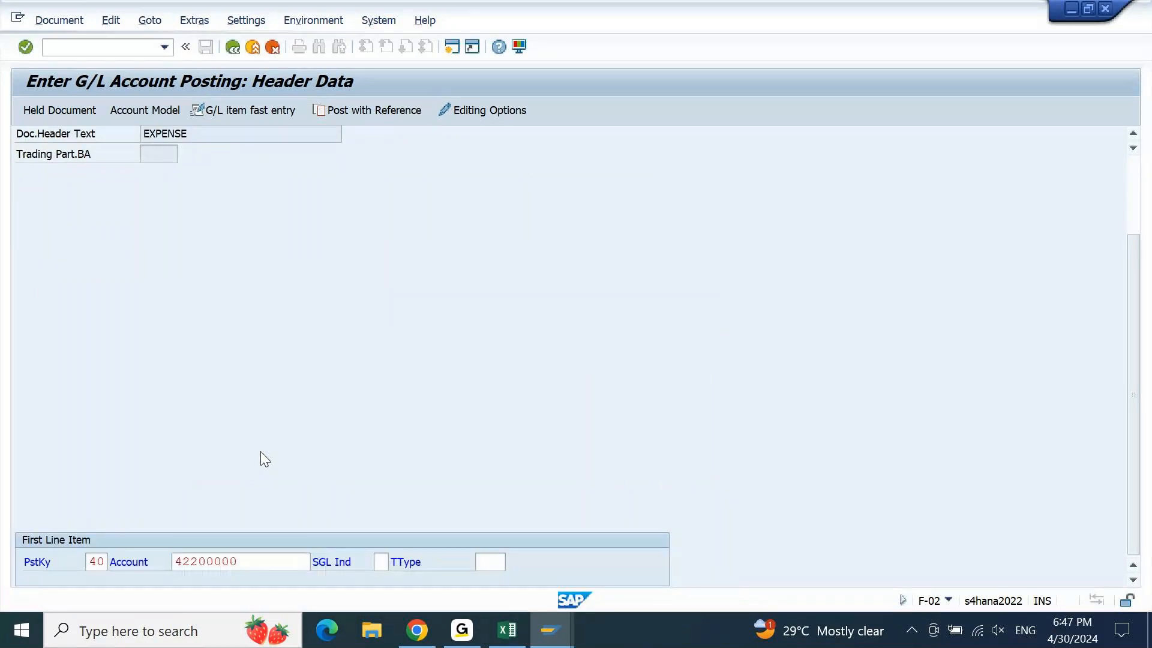
pyautogui.write('1000')
pyautogui.press('Tab')
pyautogui.press('Tab')
pyautogui.press('Tab')
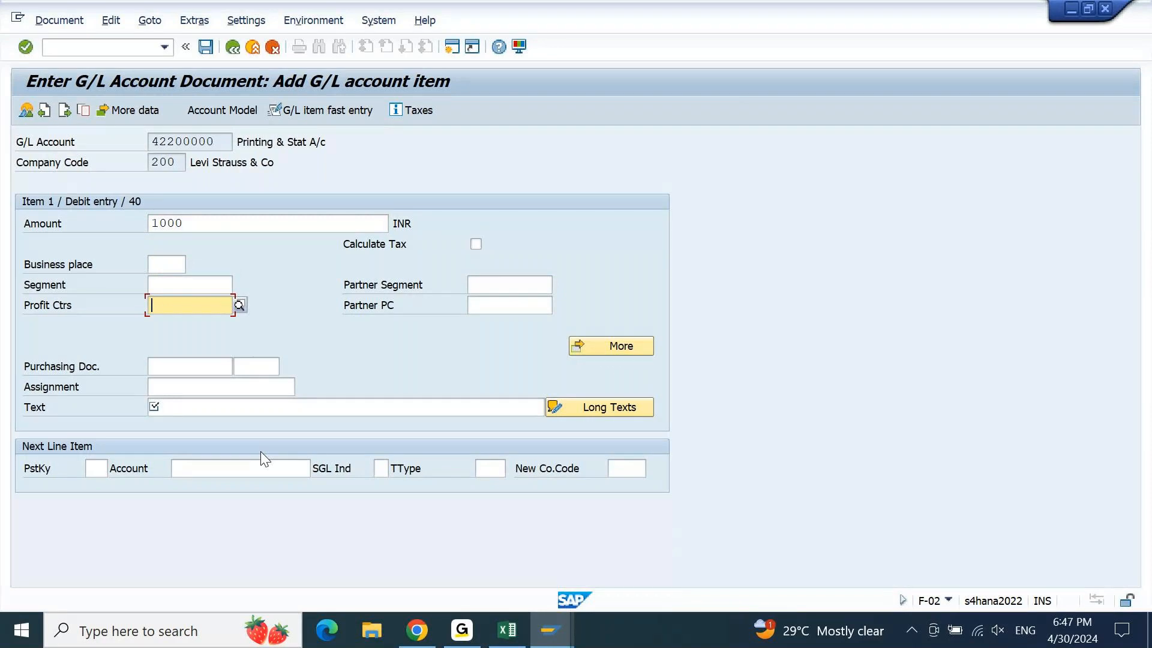
# Assign profit center 200PCTEST and item text EXPENSE, then validate the debit line
pyautogui.press('F4')
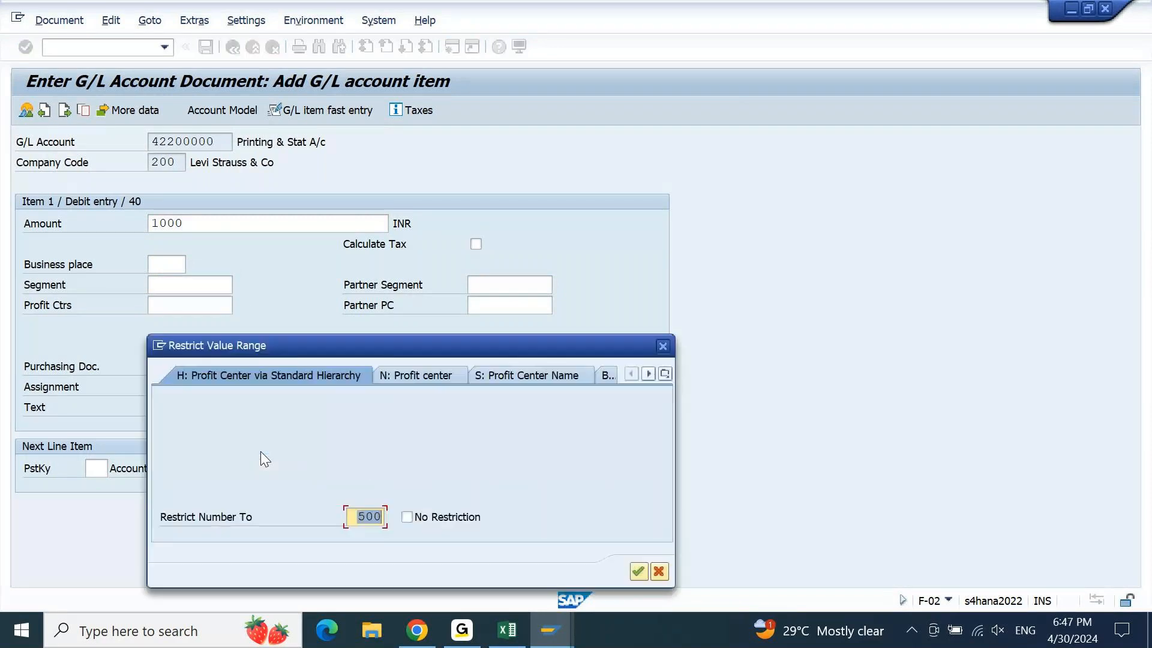
pyautogui.click(664, 375)
pyautogui.click(736, 453)
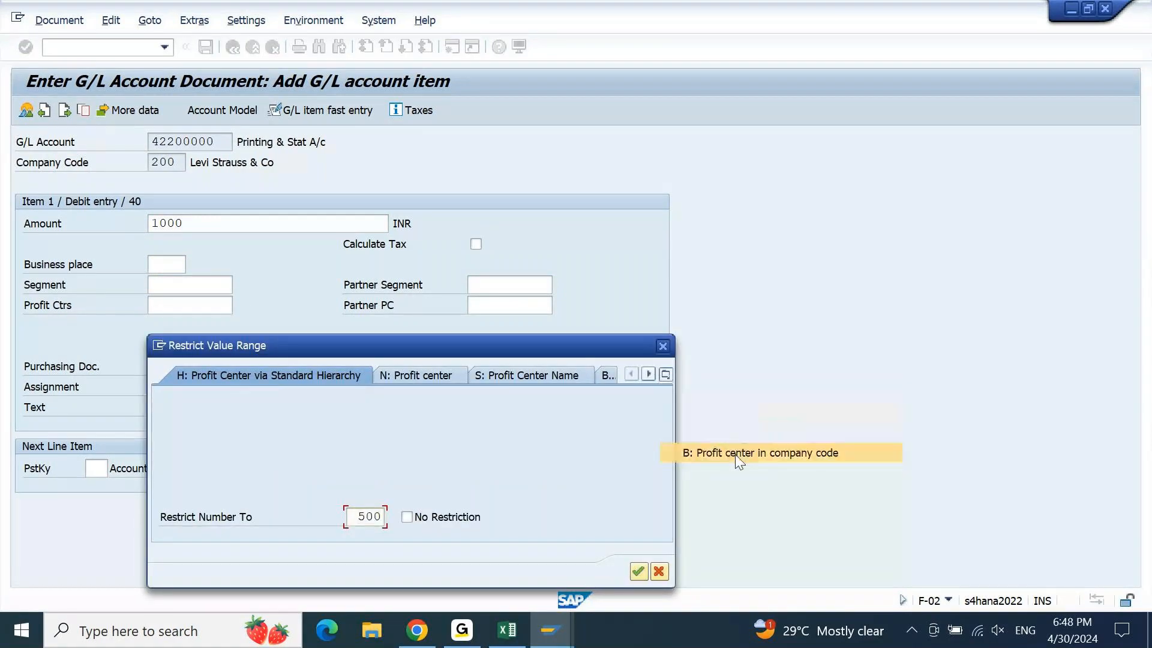
pyautogui.press('Return')
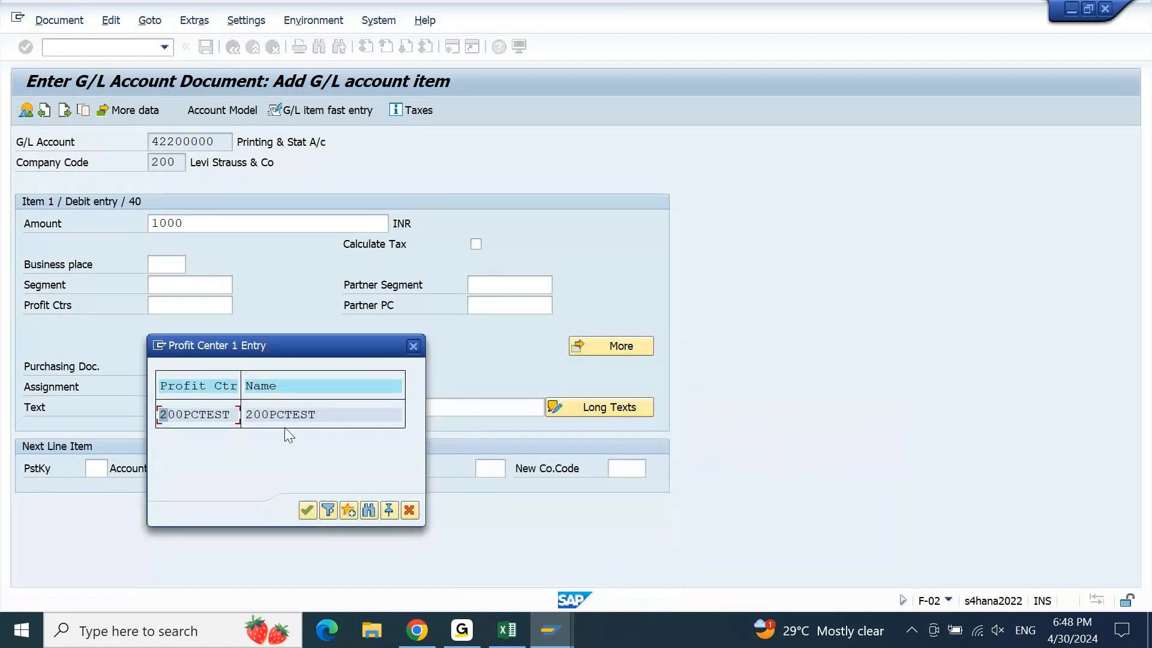
pyautogui.doubleClick(223, 418)
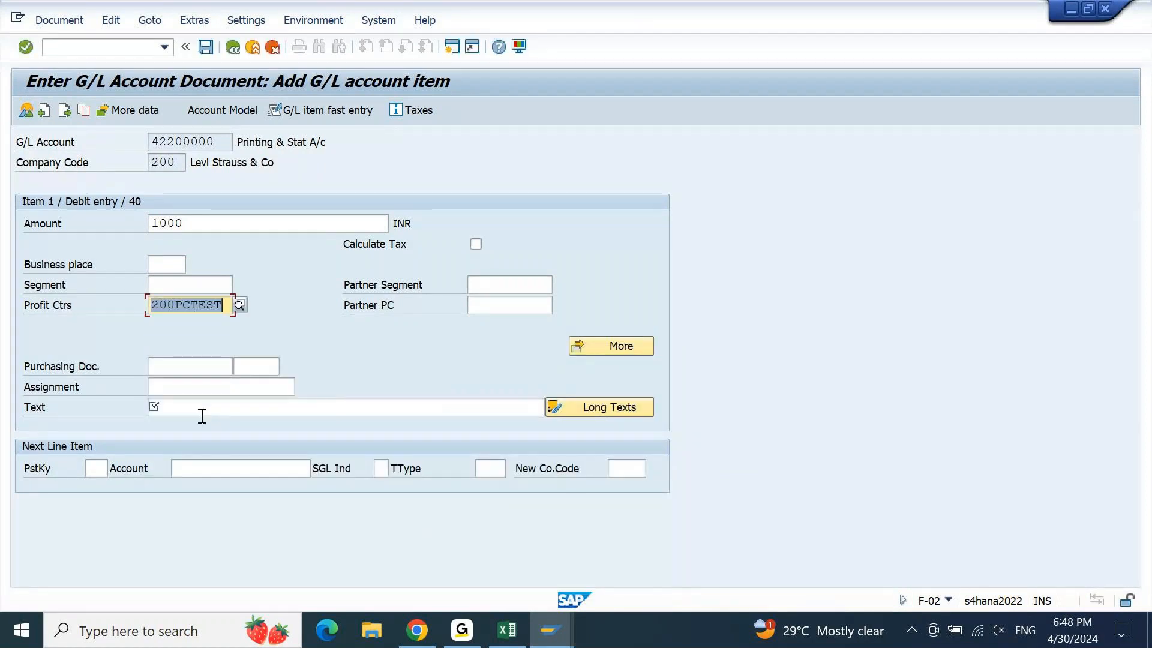
pyautogui.click(199, 408)
pyautogui.write('EXPENSE')
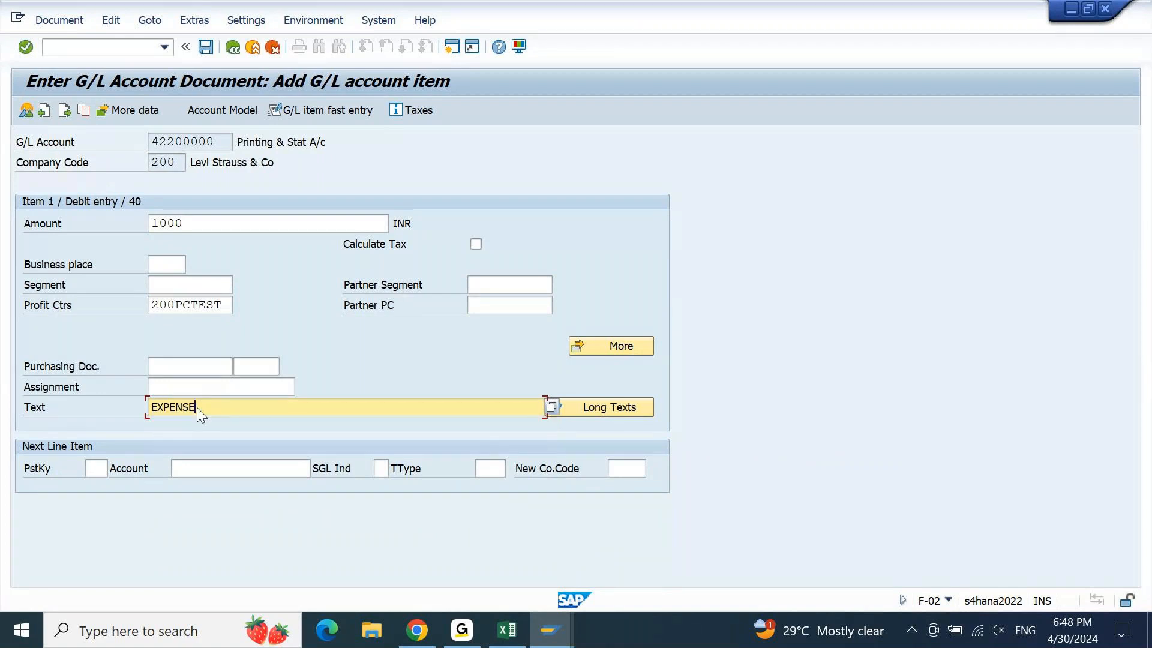
pyautogui.press('Return')
# Enter a posting key 50 credit line on 13100021 CITI OUTGOING for amount 1000
pyautogui.click(106, 468)
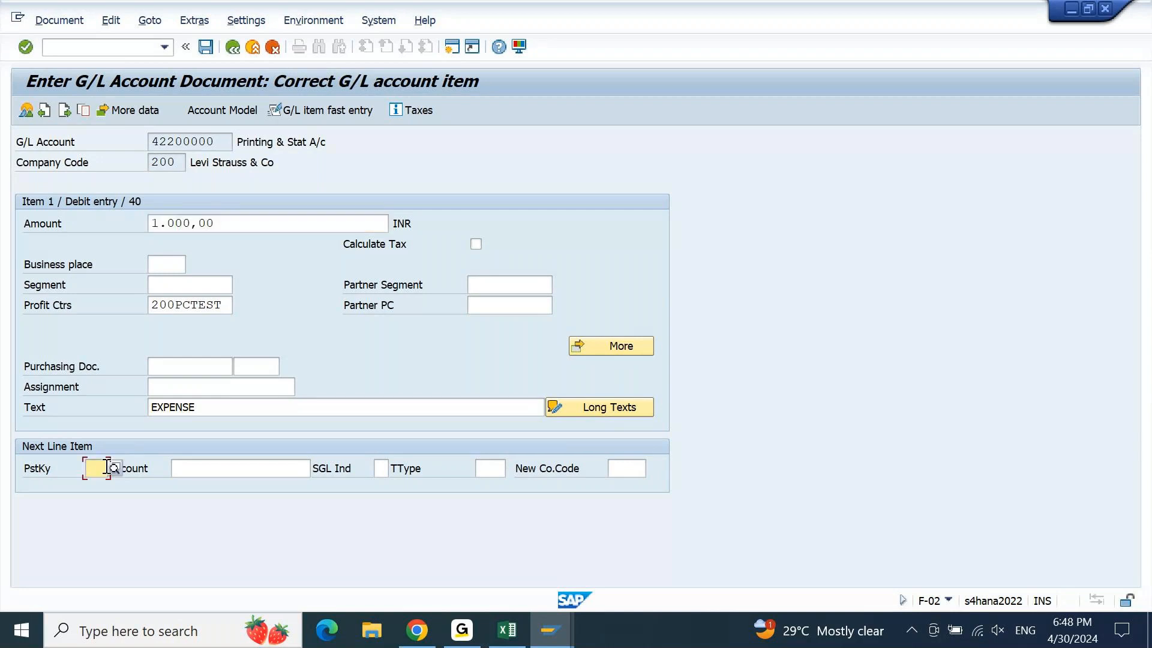
pyautogui.write('50')
pyautogui.press('Return')
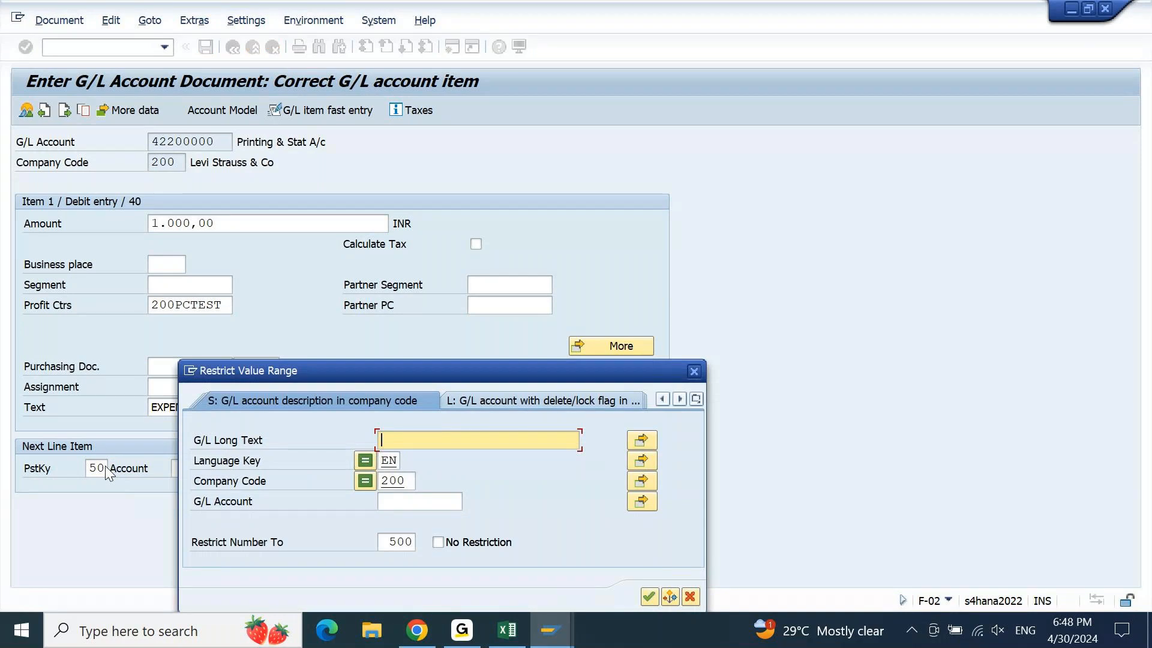
pyautogui.press('Return')
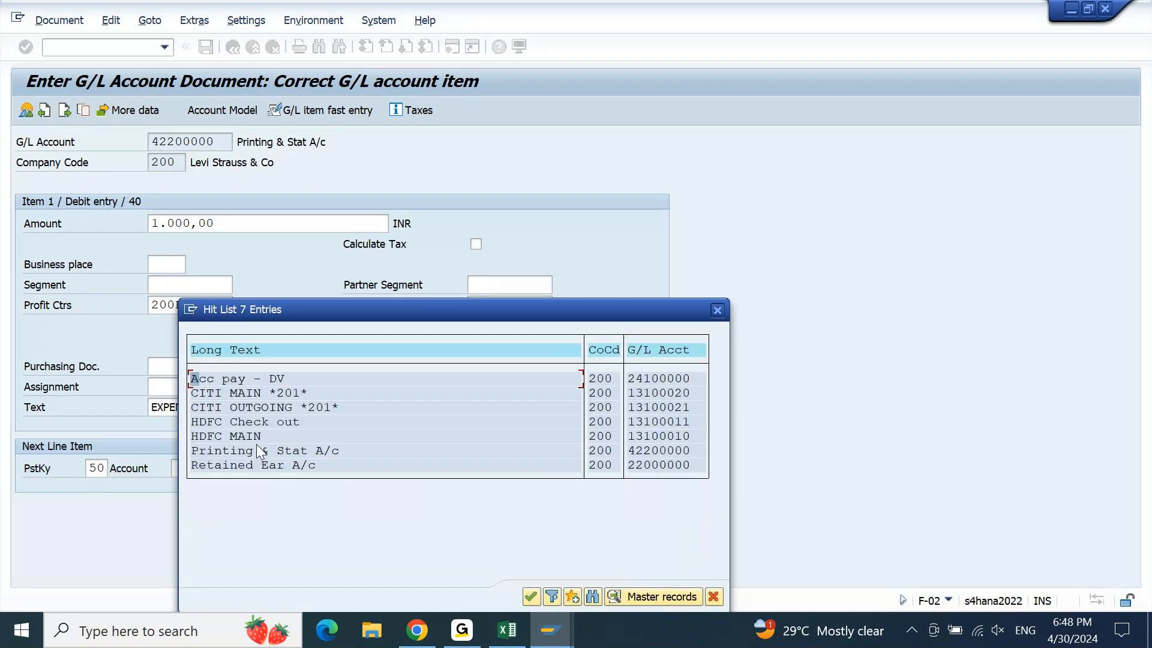
pyautogui.doubleClick(265, 407)
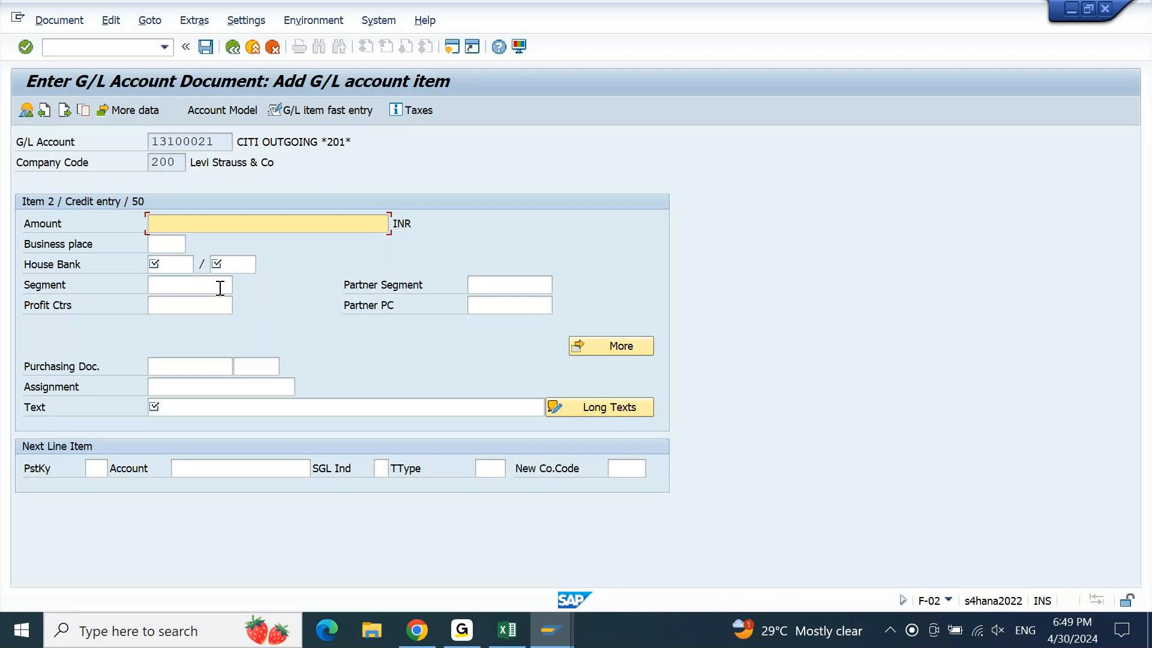
pyautogui.write('100')
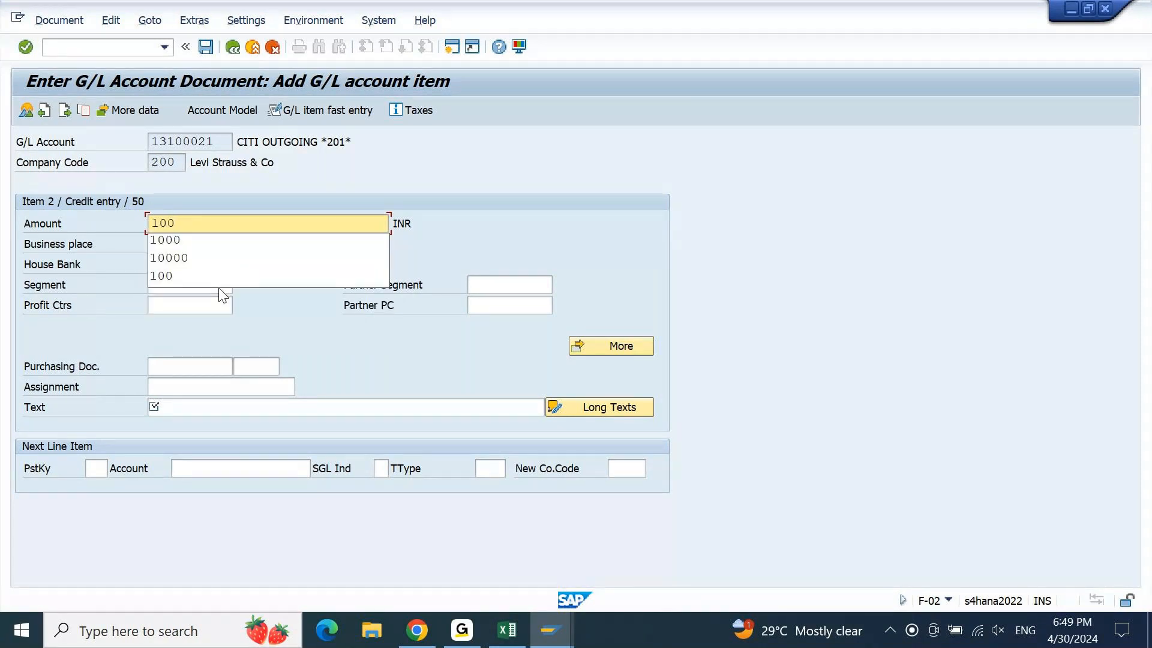
pyautogui.press('Down')
pyautogui.press('Return')
pyautogui.press('F4')
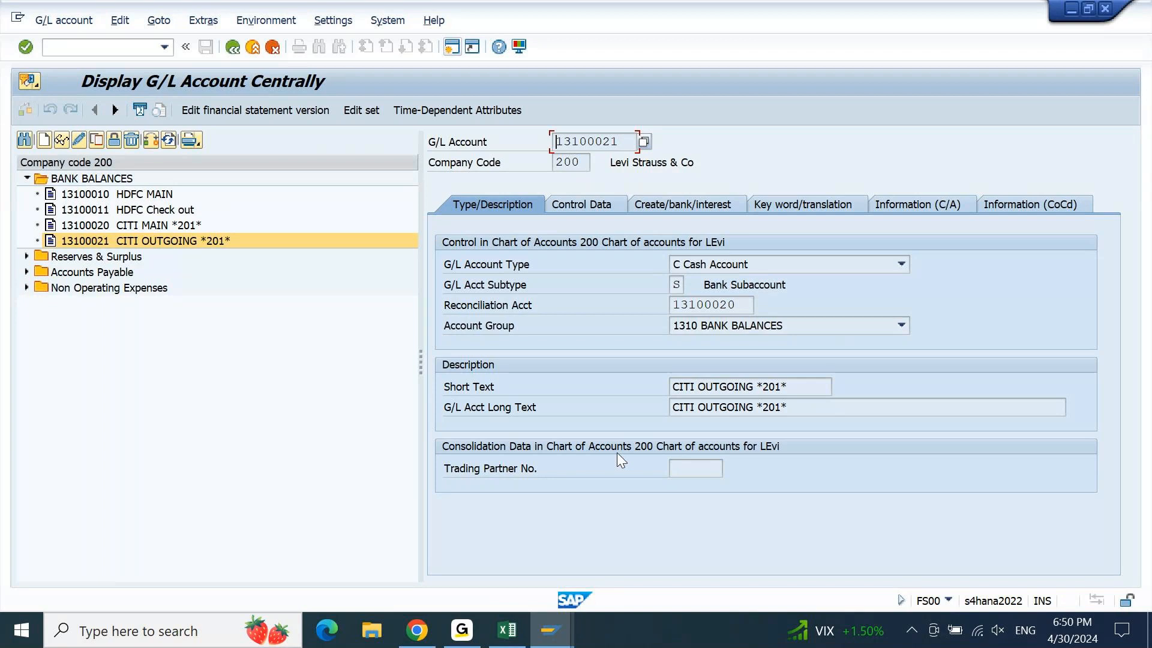
# Set house bank CITI and, after clearing the G/L restriction, account ID CITI1
pyautogui.click(557, 614)
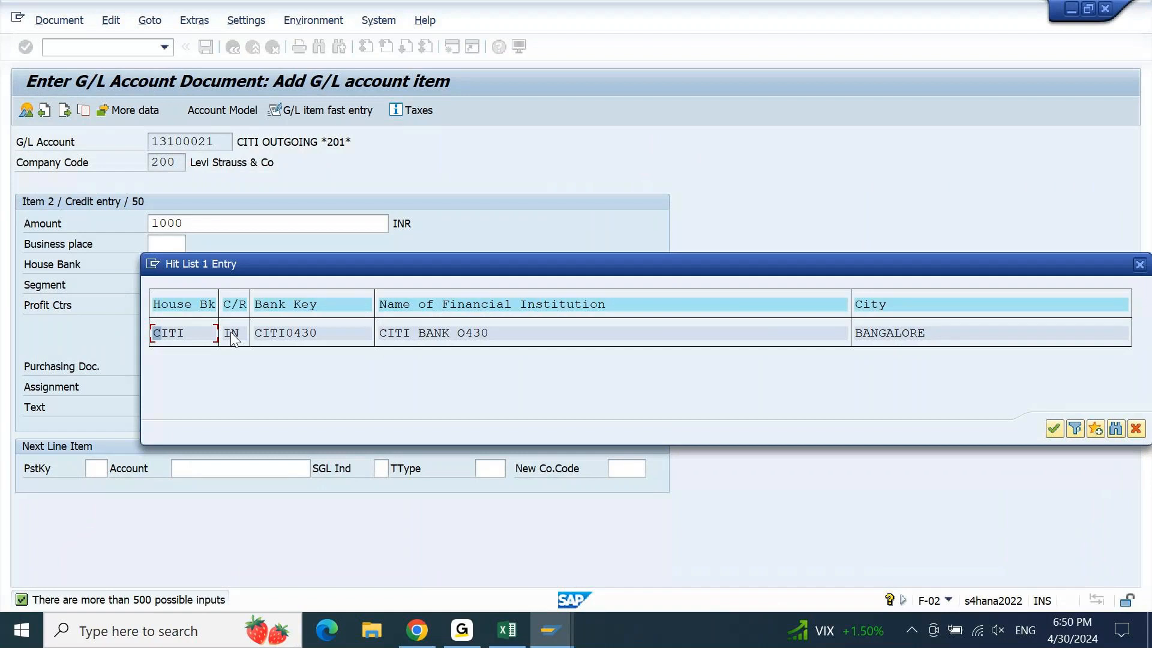
pyautogui.doubleClick(192, 332)
pyautogui.press('Tab')
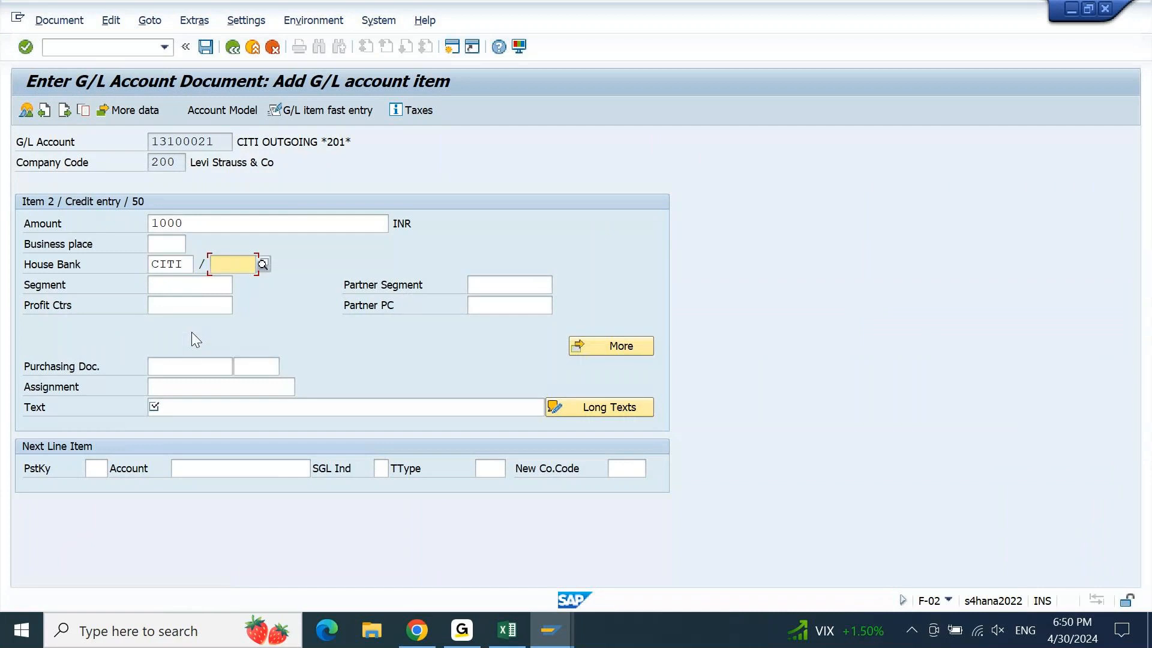
pyautogui.press('Return')
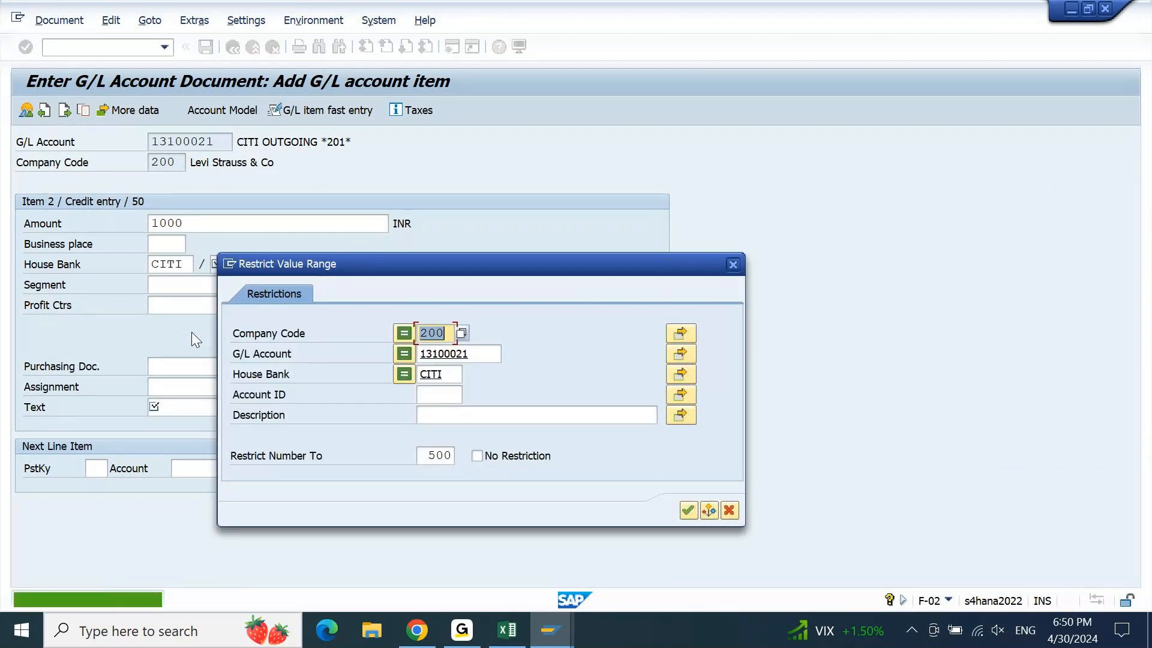
pyautogui.press('Tab')
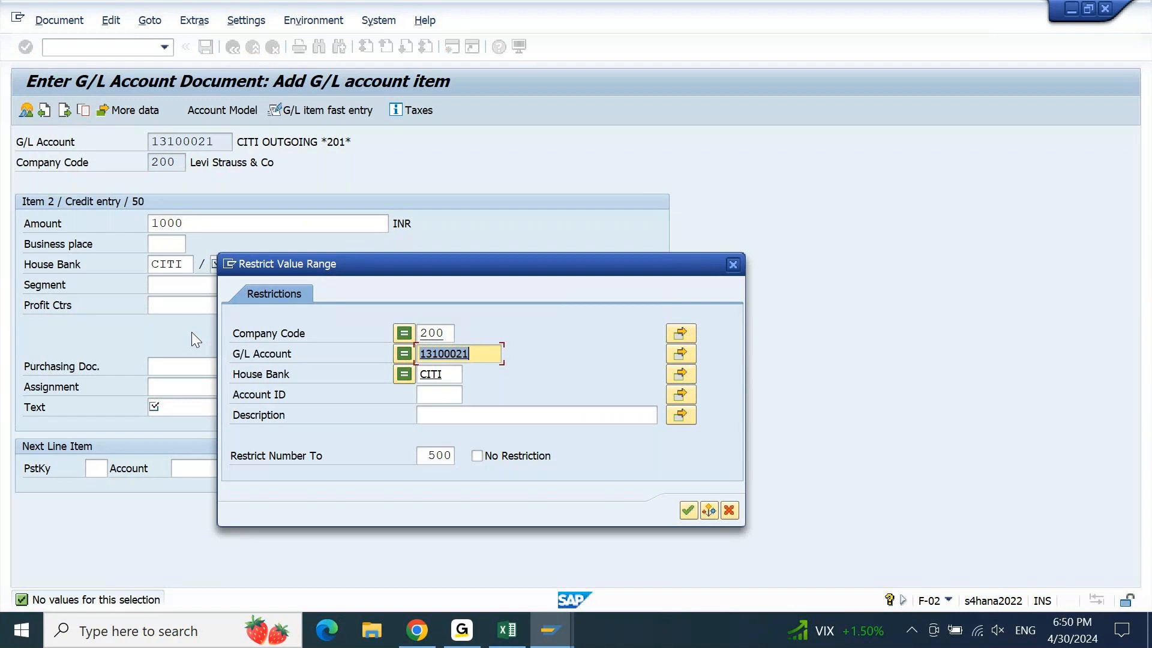
pyautogui.press('Delete')
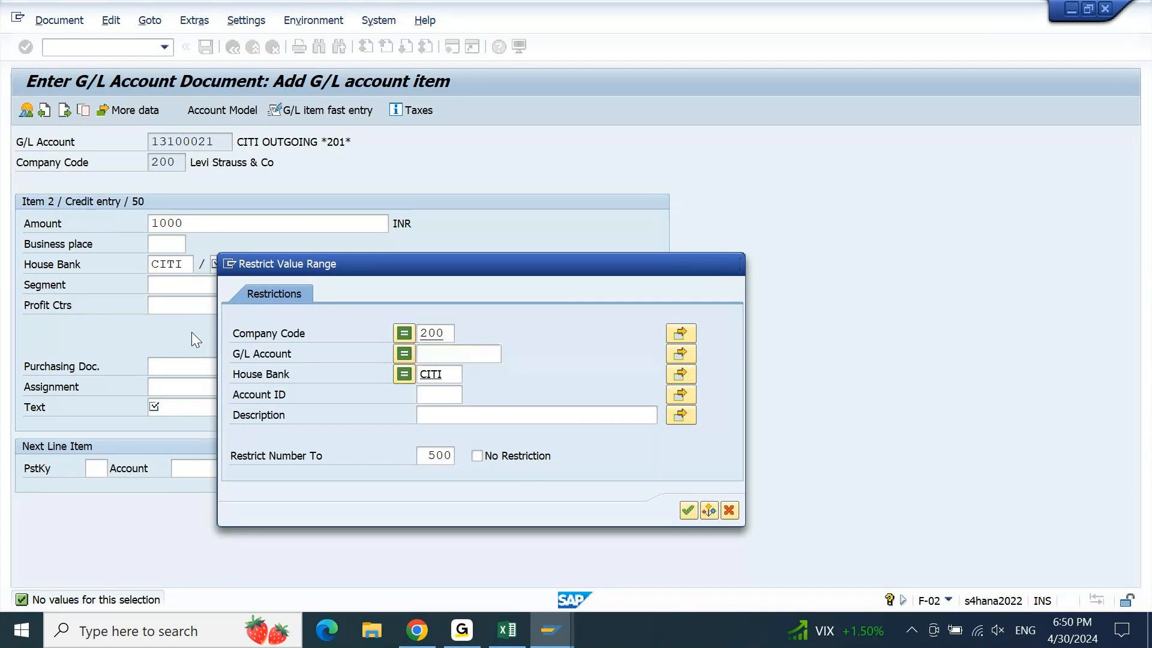
pyautogui.press('Return')
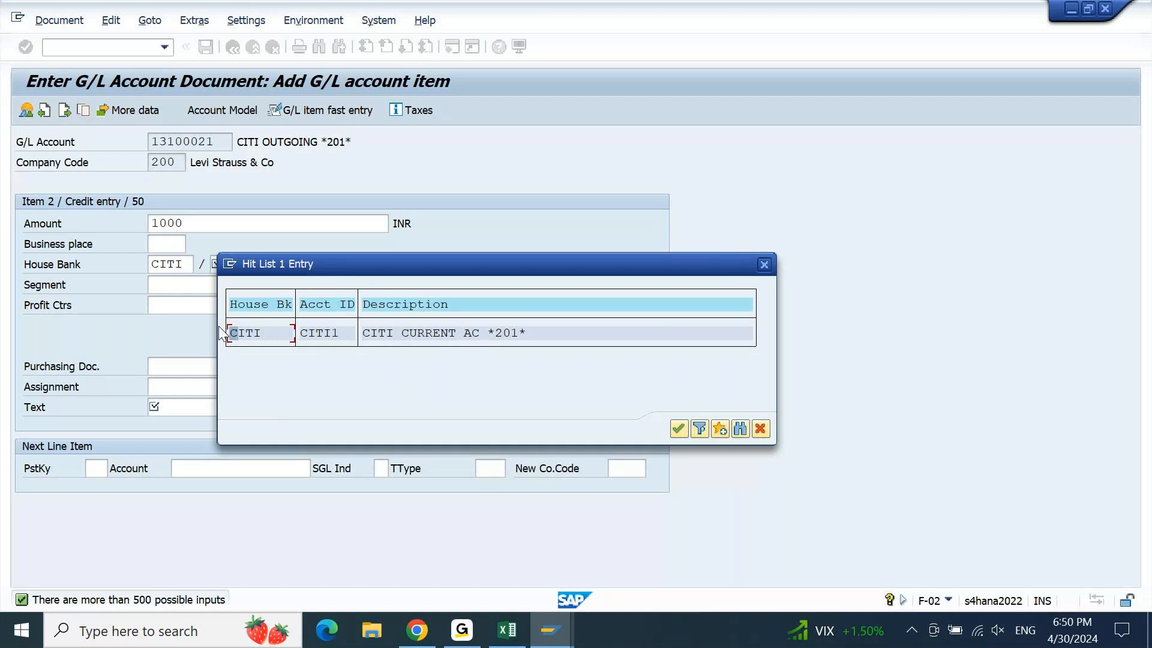
pyautogui.doubleClick(264, 336)
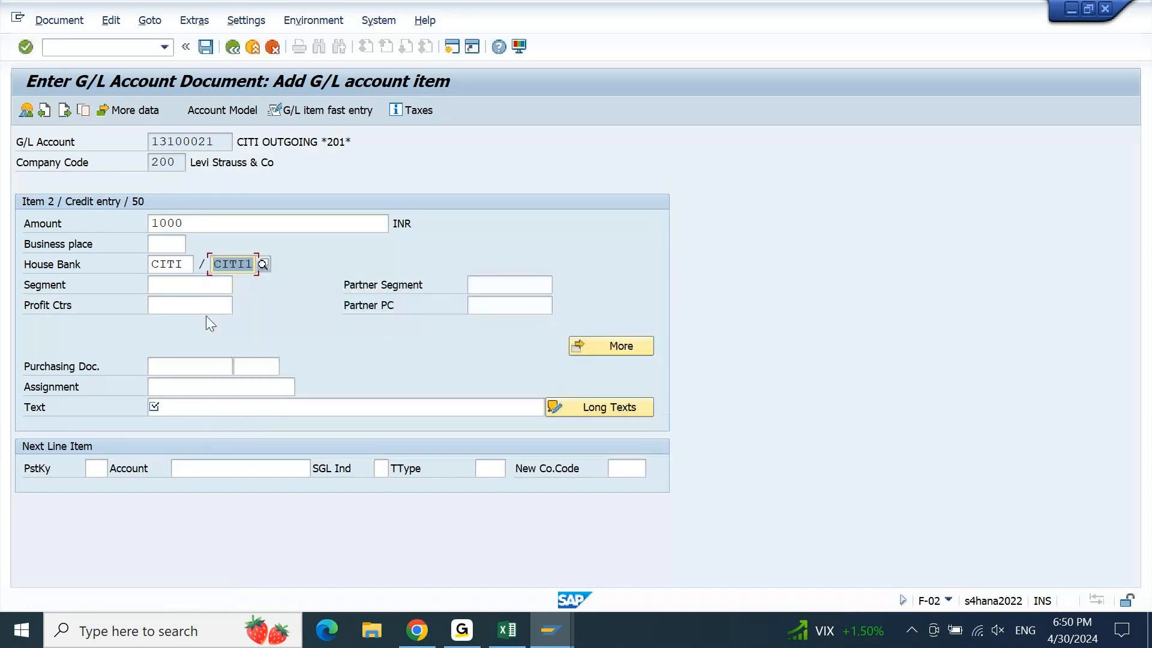
# Fill profit center 200PCTEST and item text EXPENSE, validate the line, and mark account 13100021
pyautogui.click(206, 313)
pyautogui.click(206, 321)
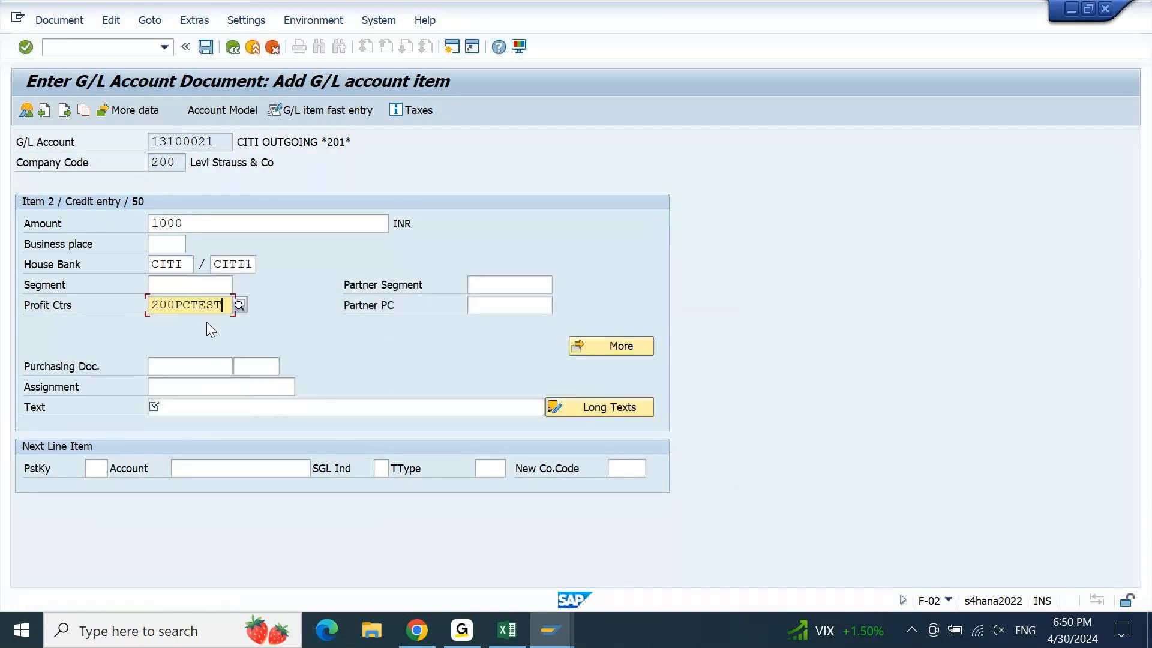
pyautogui.click(181, 406)
pyautogui.write('EX')
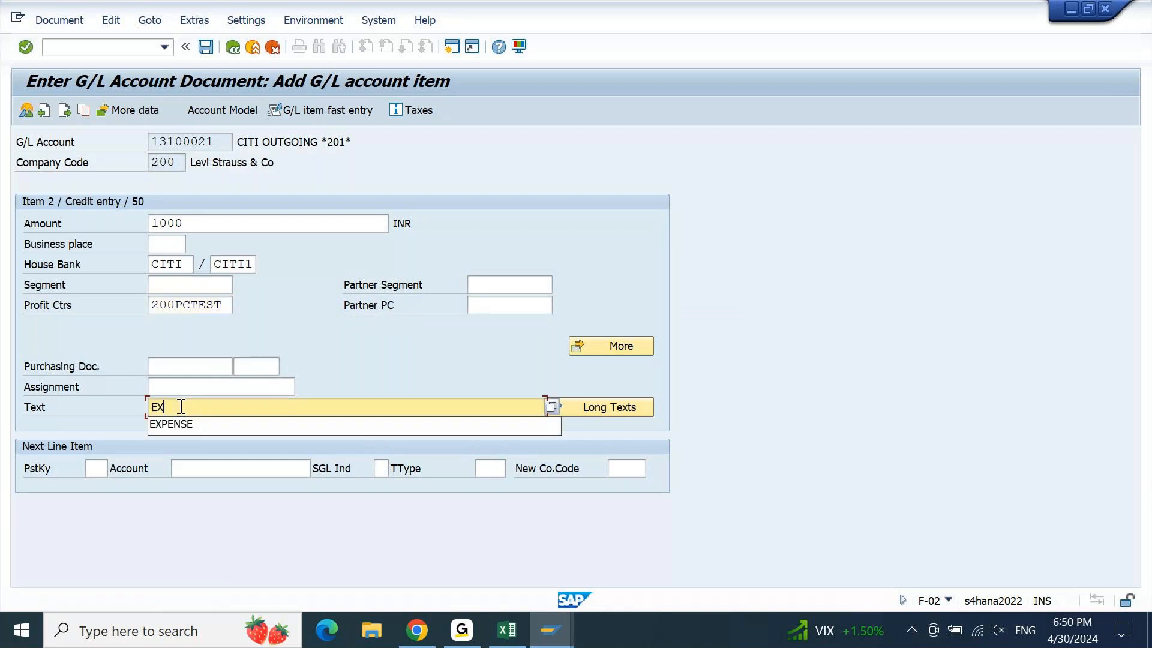
pyautogui.press('Down')
pyautogui.press('Return')
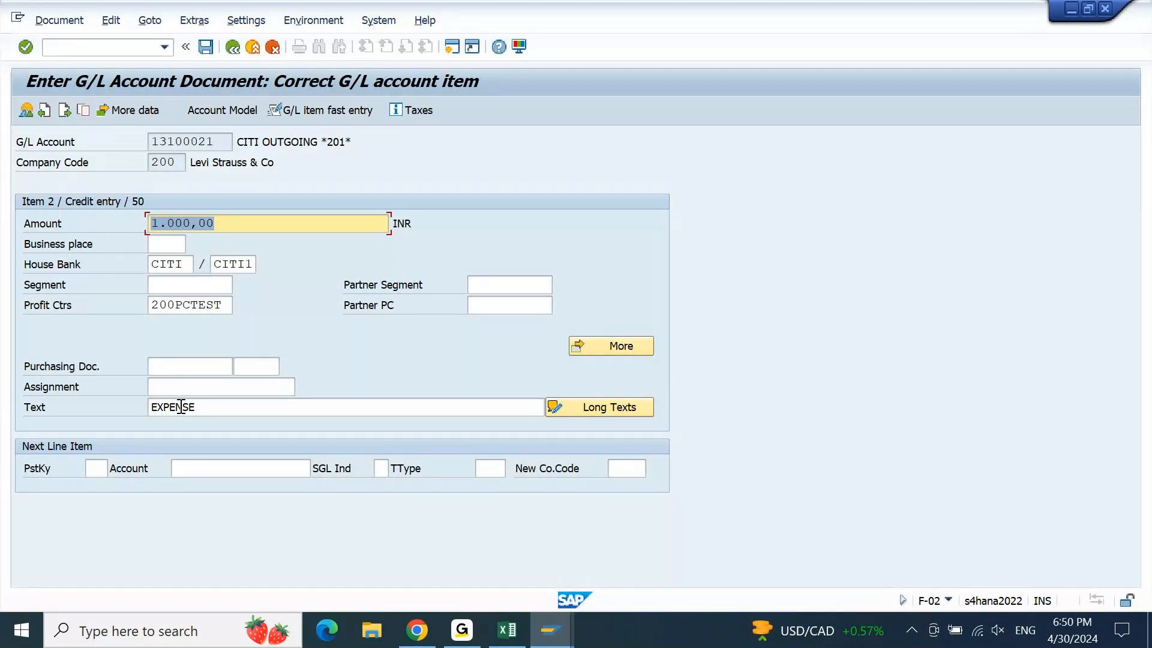
pyautogui.click(177, 271)
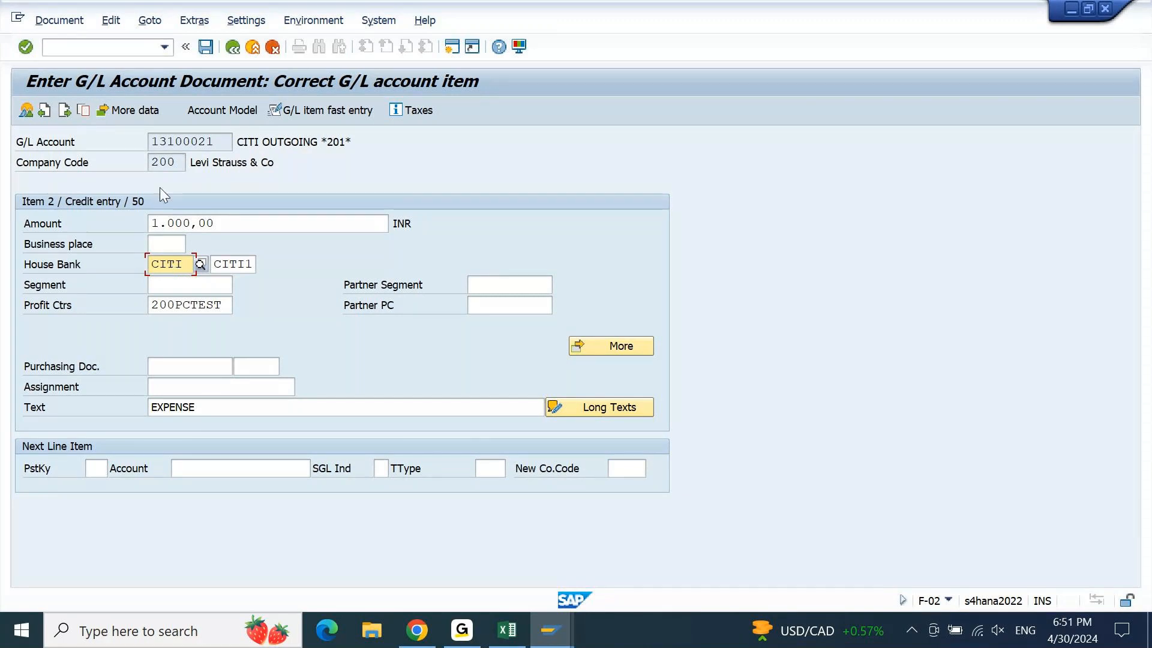
pyautogui.moveTo(224, 146); pyautogui.dragTo(122, 146)
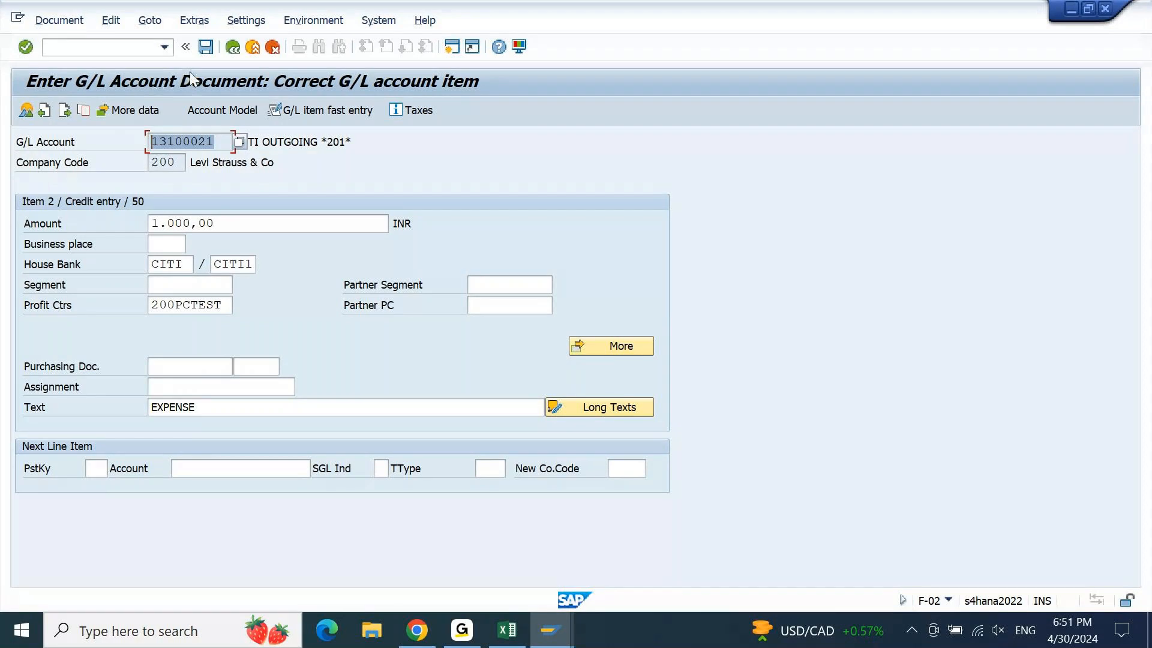
# Post the document as 10000000 and display line item 2's additional data
pyautogui.click(204, 51)
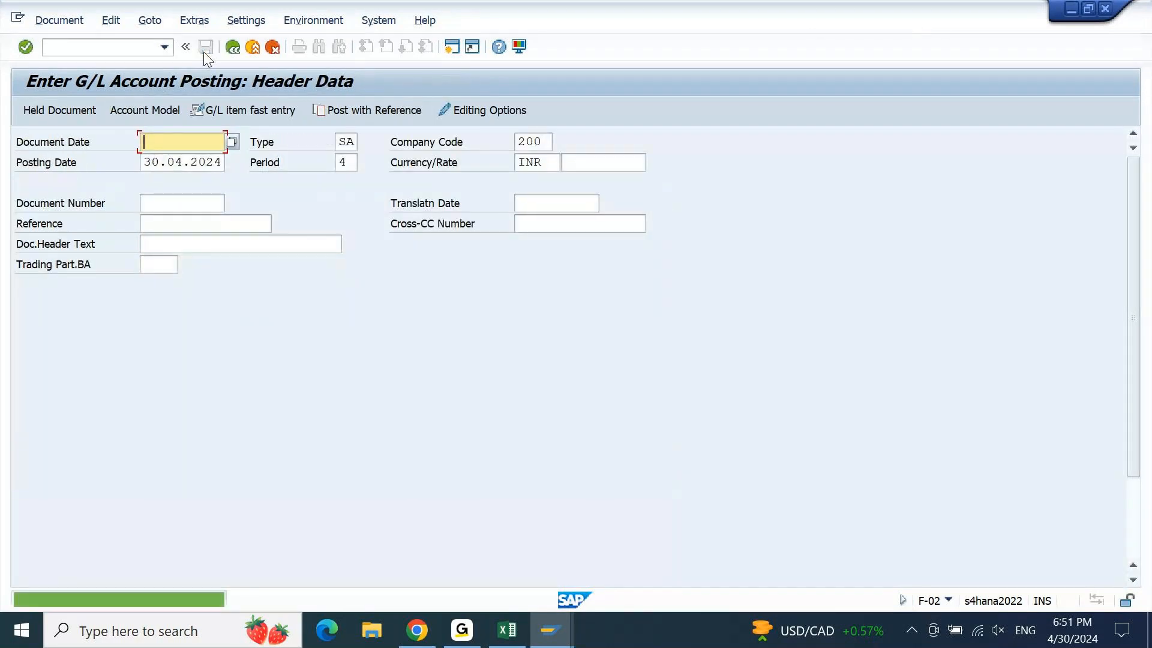
pyautogui.click(69, 20)
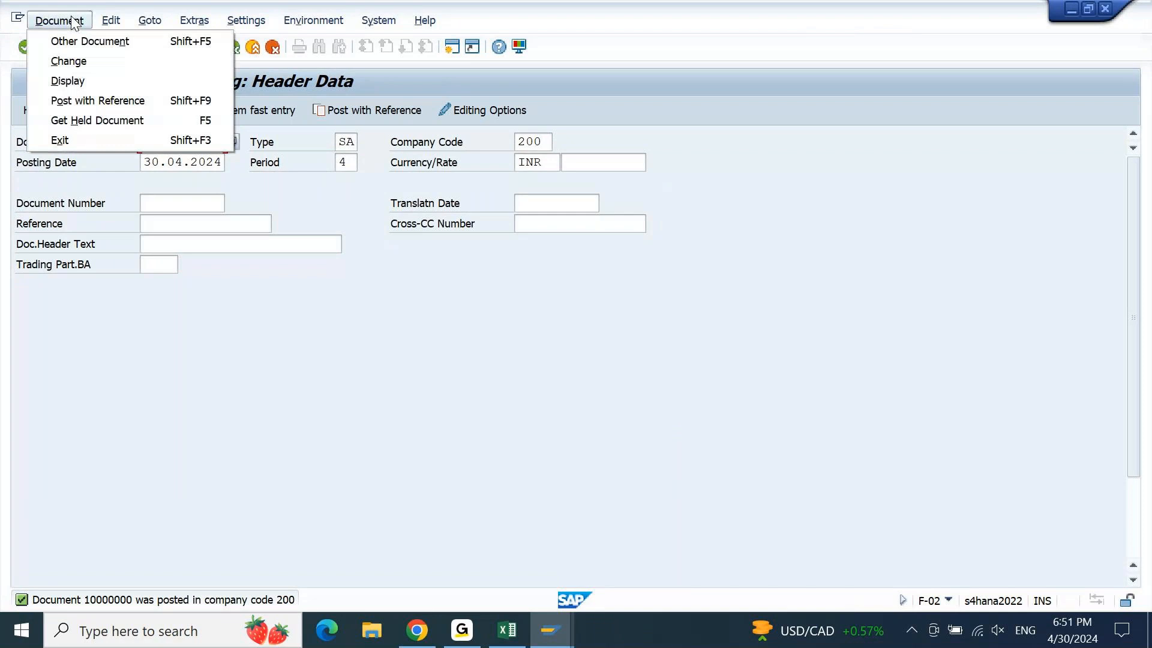
pyautogui.click(67, 79)
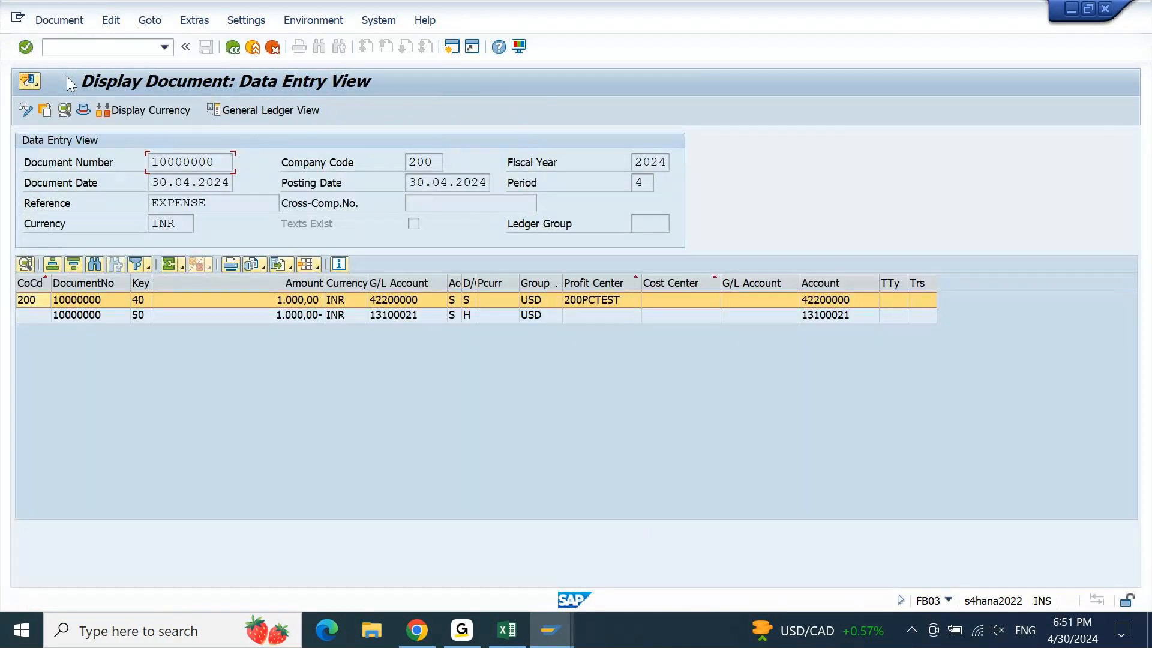
pyautogui.doubleClick(387, 317)
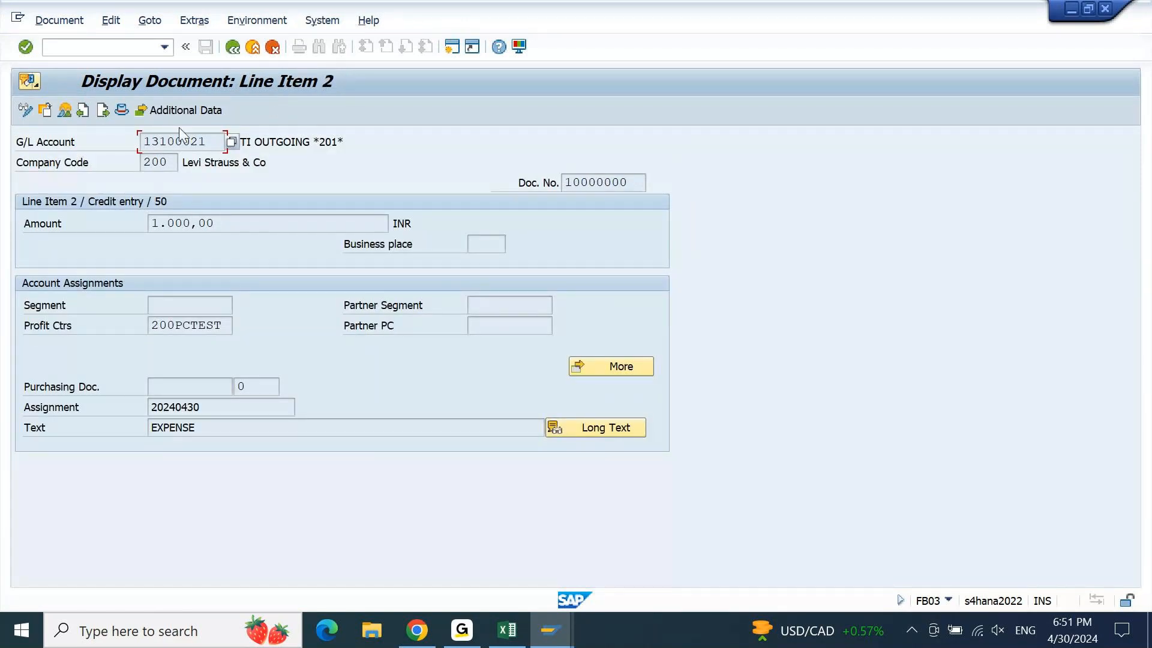
pyautogui.click(178, 111)
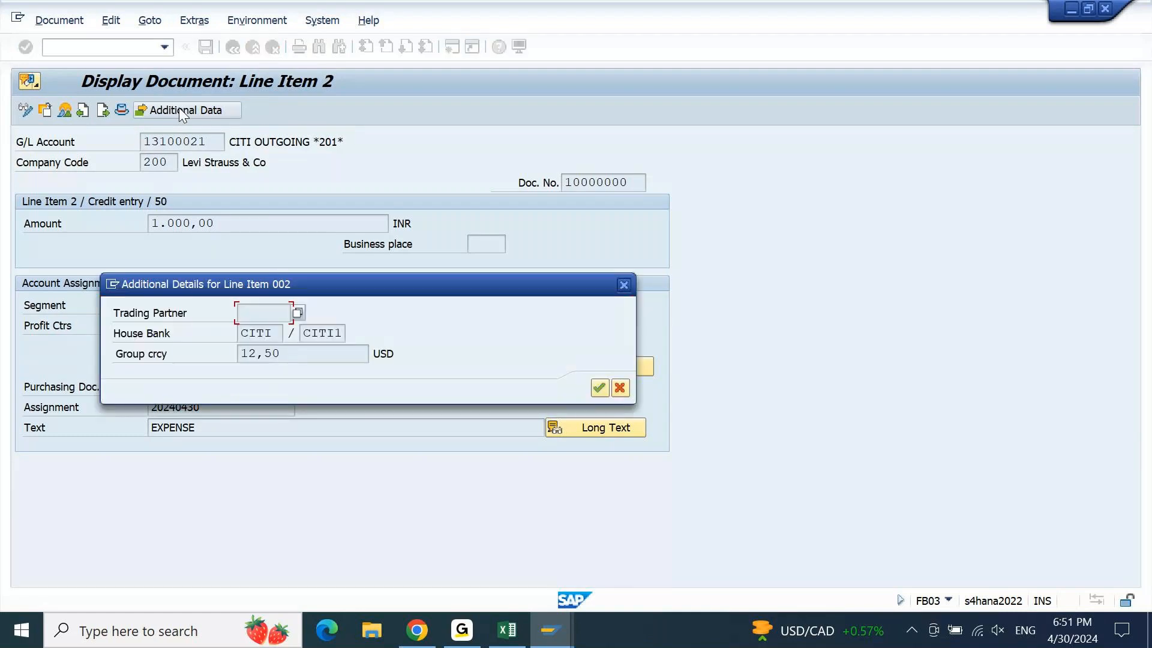
# Confirm the credit line shows house bank CITI, then return to the blank F-02 header
pyautogui.moveTo(396, 278); pyautogui.dragTo(656, 124)
pyautogui.click(521, 178)
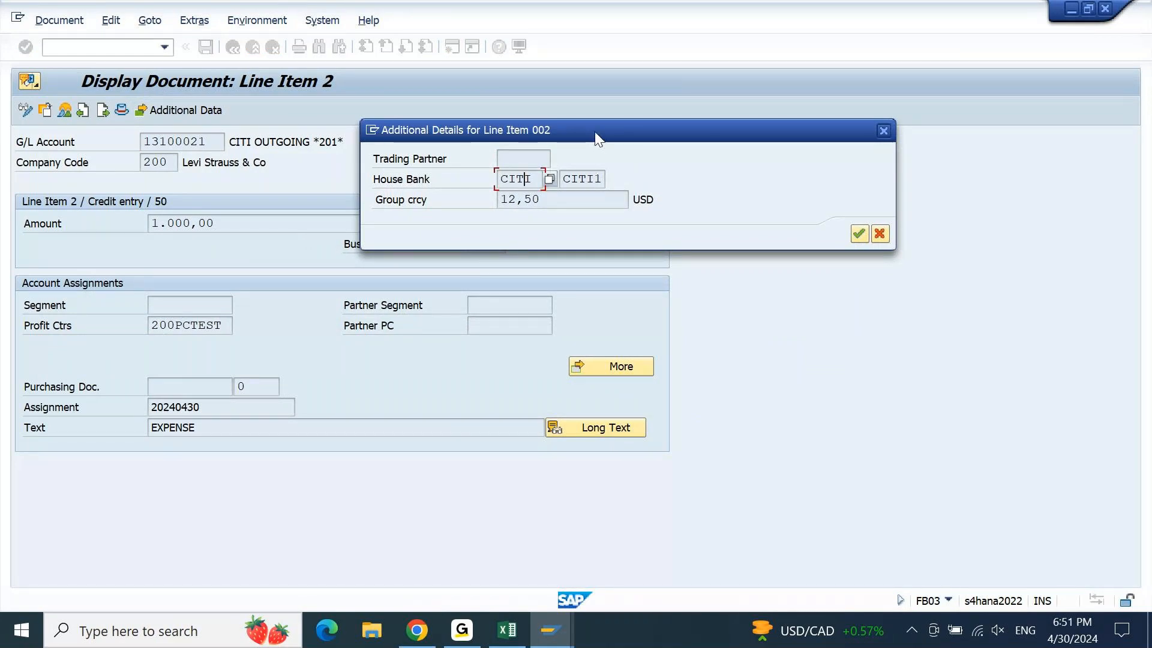
pyautogui.moveTo(595, 131); pyautogui.dragTo(453, 120)
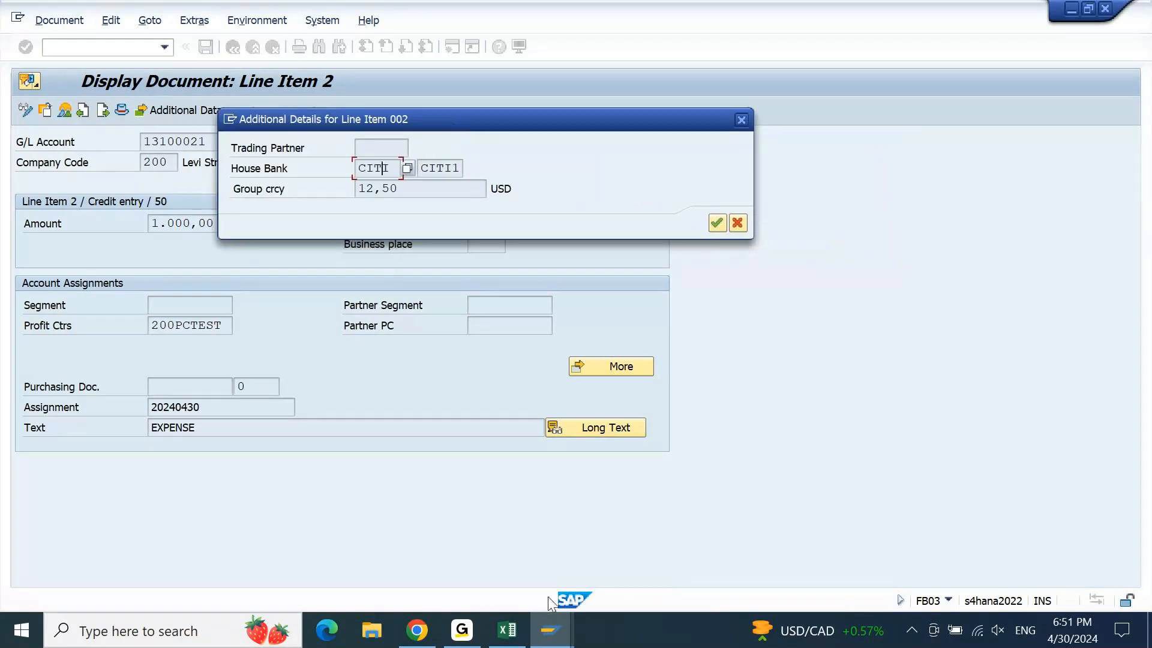
pyautogui.moveTo(550, 630)
pyautogui.click(474, 579)
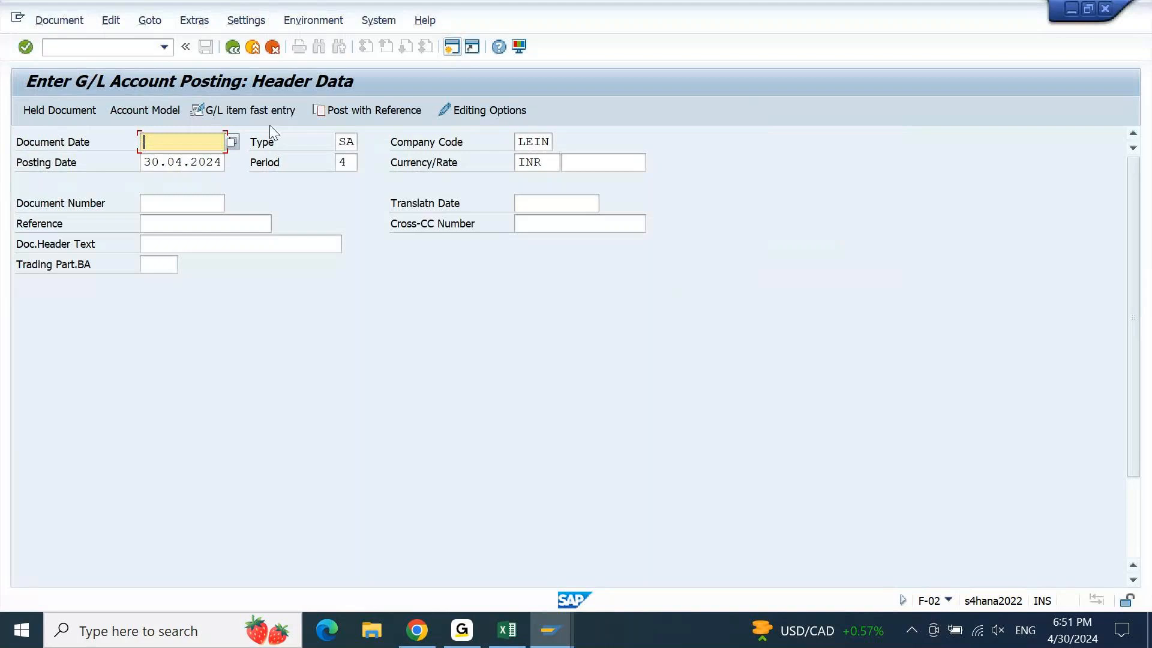
# Open /NFB03's document list and search company code LEIN, entry date 30.04.2024, own documents only
pyautogui.click(107, 43)
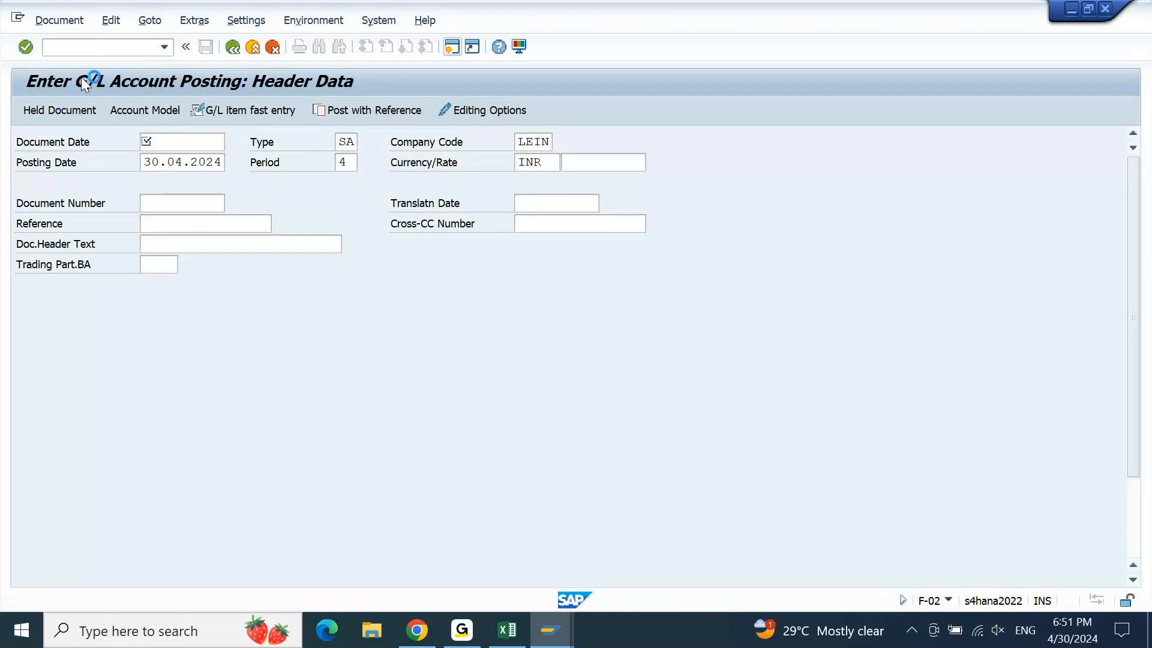
pyautogui.hotkey('alt', 'Tab')
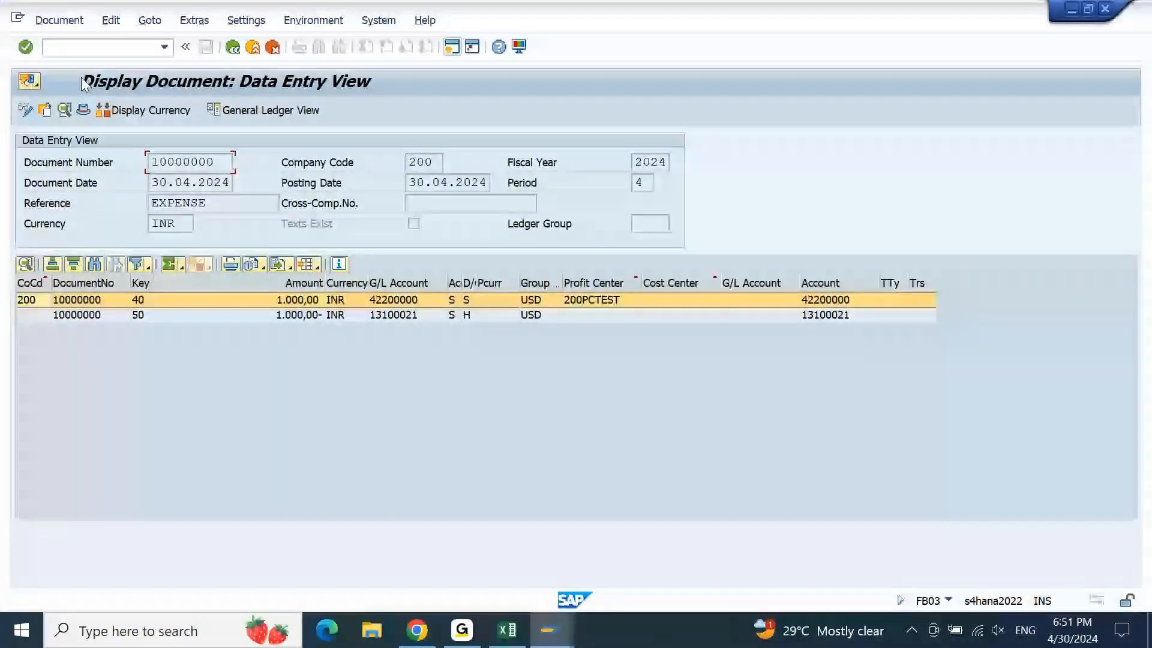
pyautogui.click(172, 48)
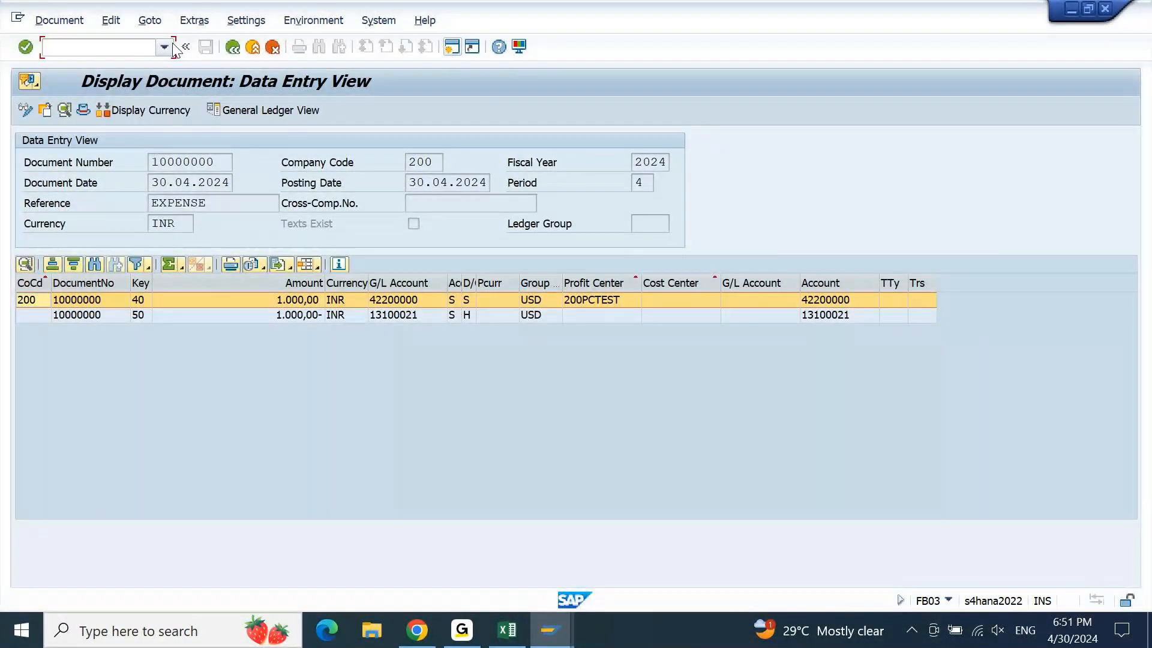
pyautogui.write('/NFB03')
pyautogui.press('Return')
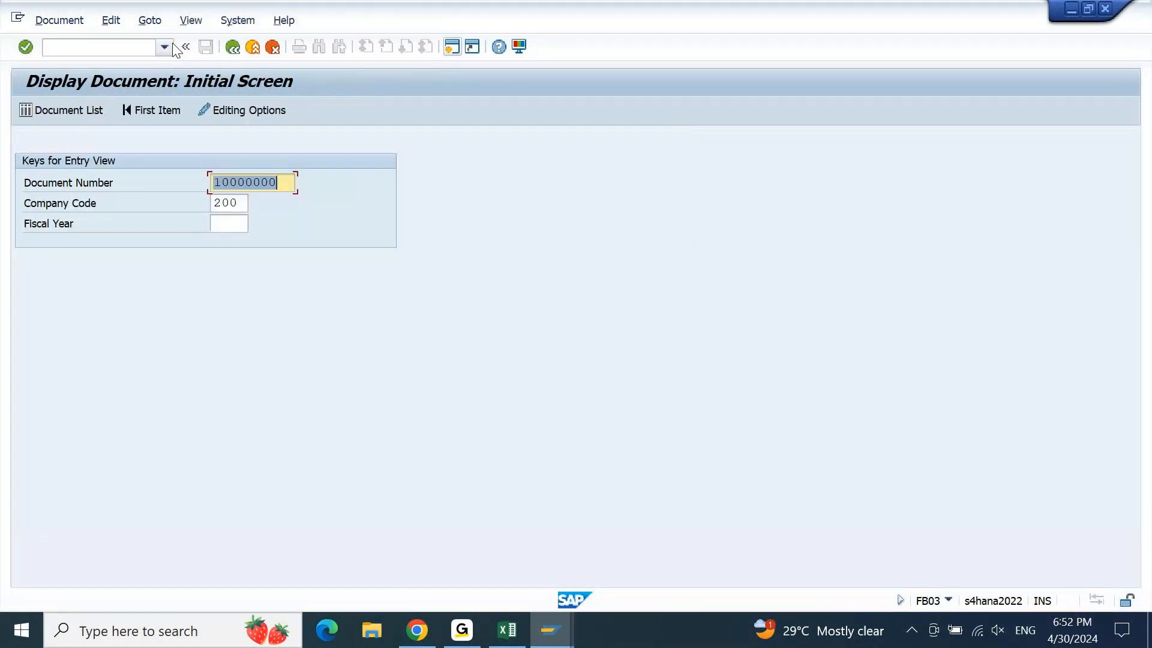
pyautogui.hotkey('shift', 'Tab')
pyautogui.hotkey('shift', 'Tab')
pyautogui.hotkey('shift', 'Tab')
pyautogui.press('Return')
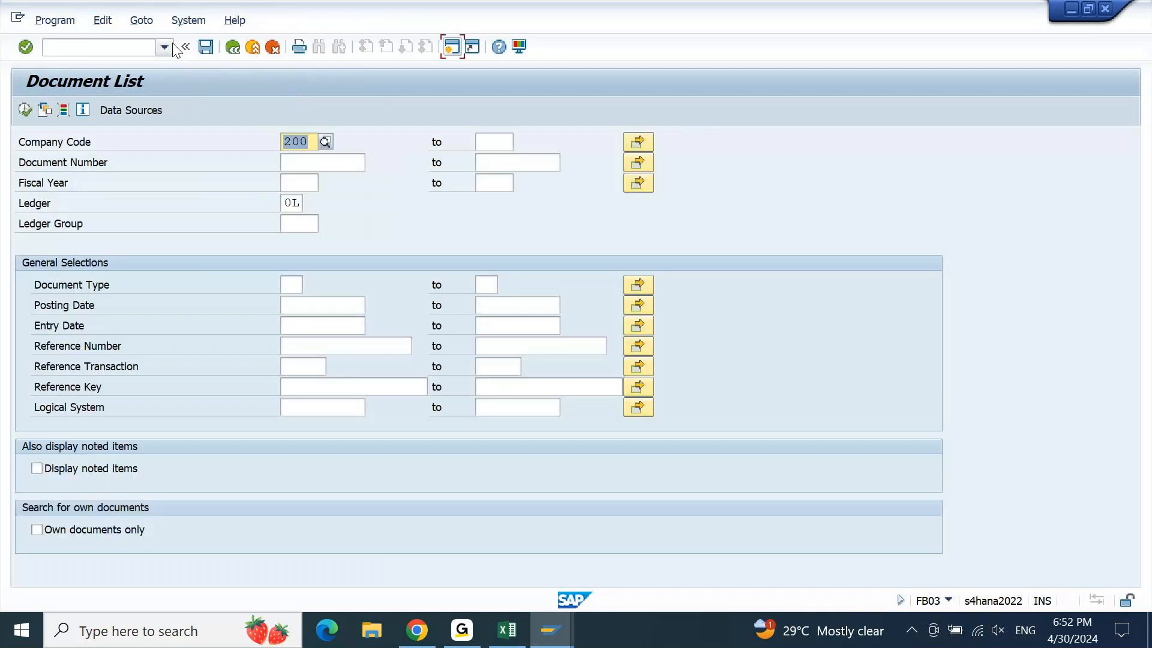
pyautogui.write('LEIN')
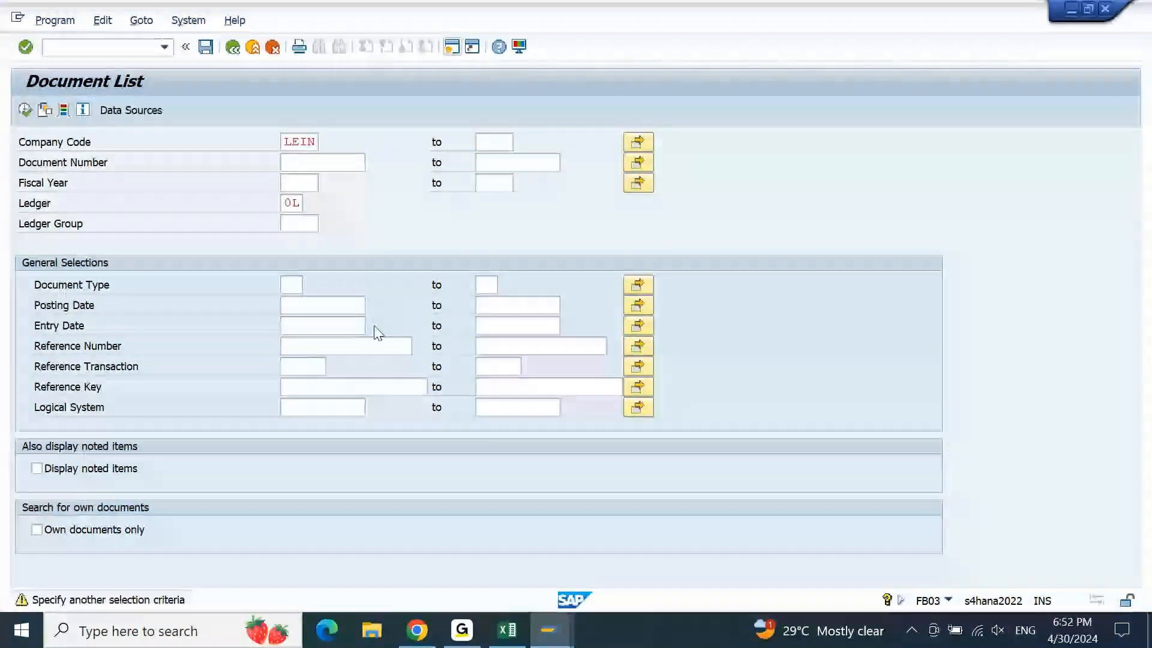
pyautogui.press('F4')
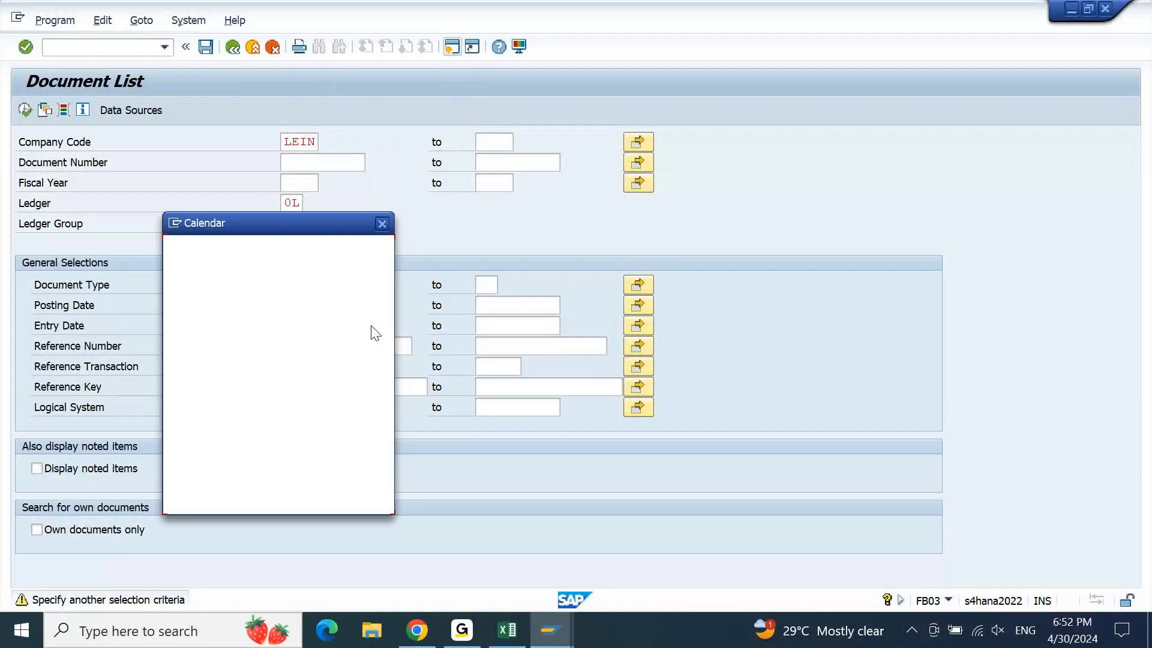
pyautogui.doubleClick(240, 412)
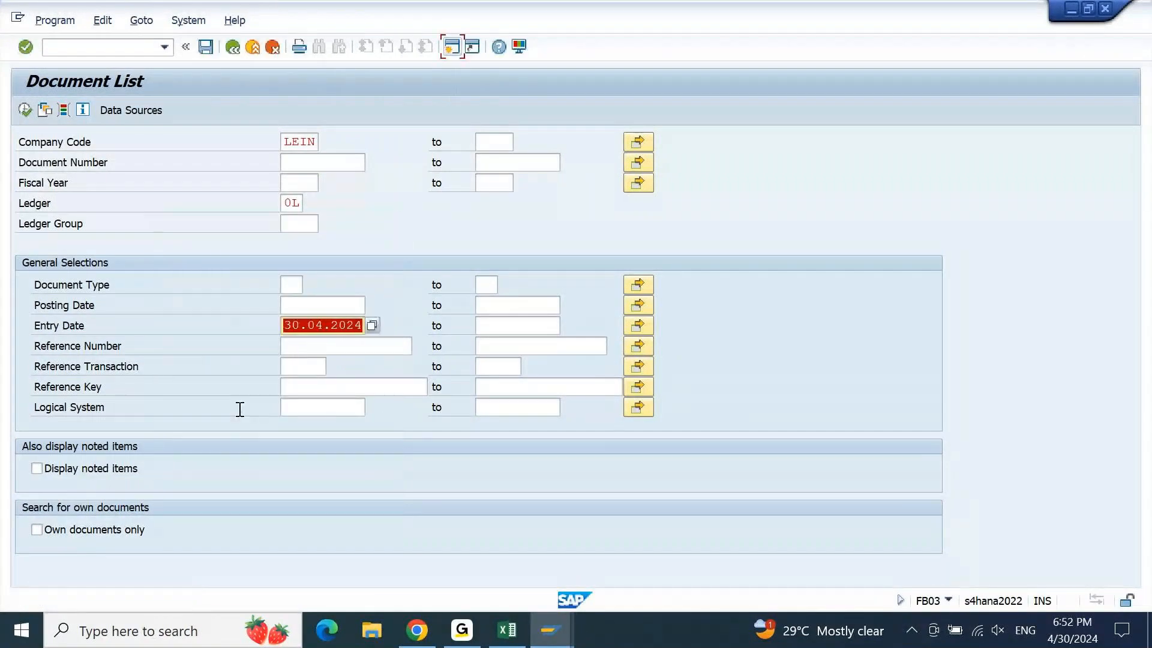
pyautogui.click(99, 531)
pyautogui.click(24, 110)
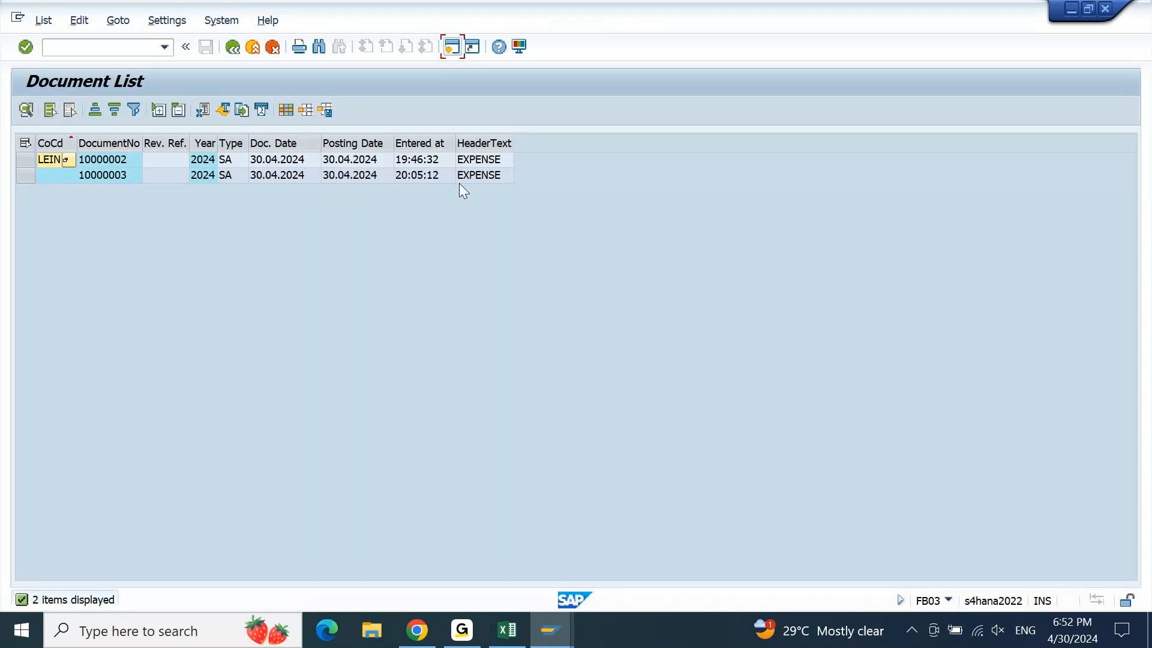
# Open document 10000003's bank line item 2 additional data, which has no house bank
pyautogui.doubleClick(311, 175)
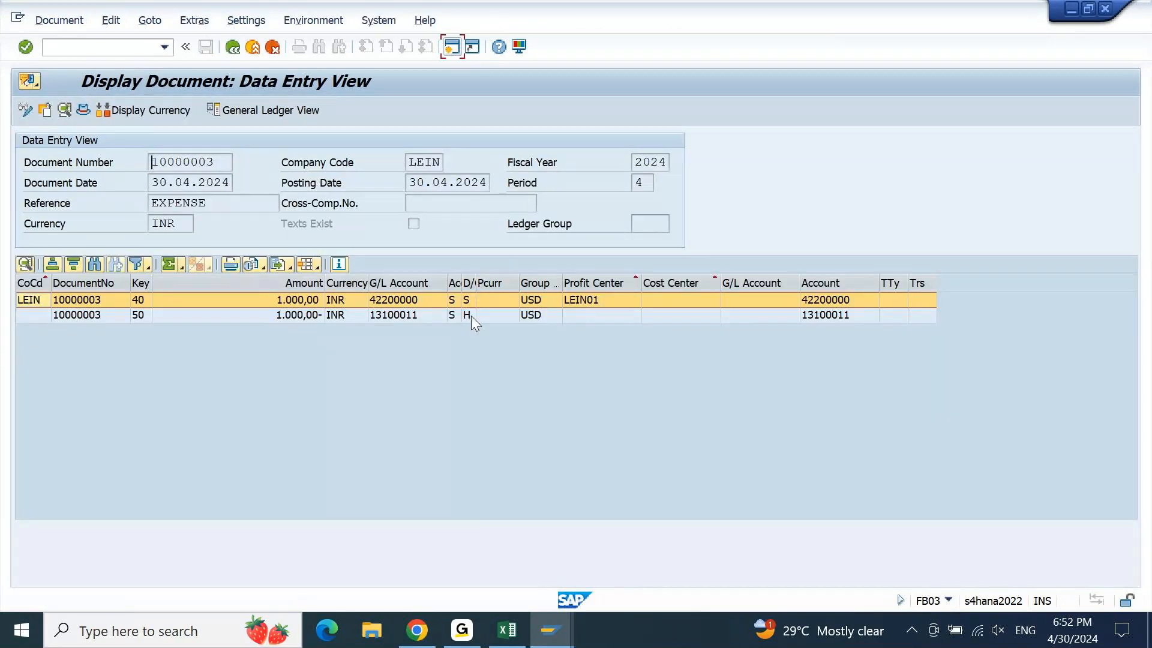
pyautogui.doubleClick(409, 319)
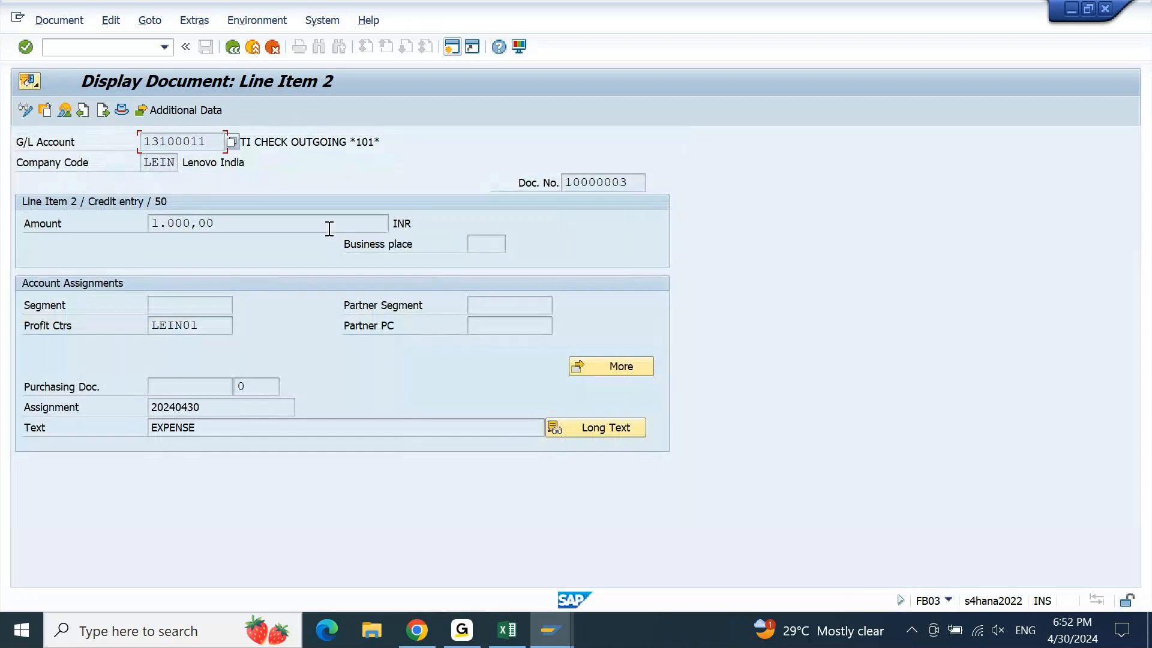
pyautogui.click(198, 109)
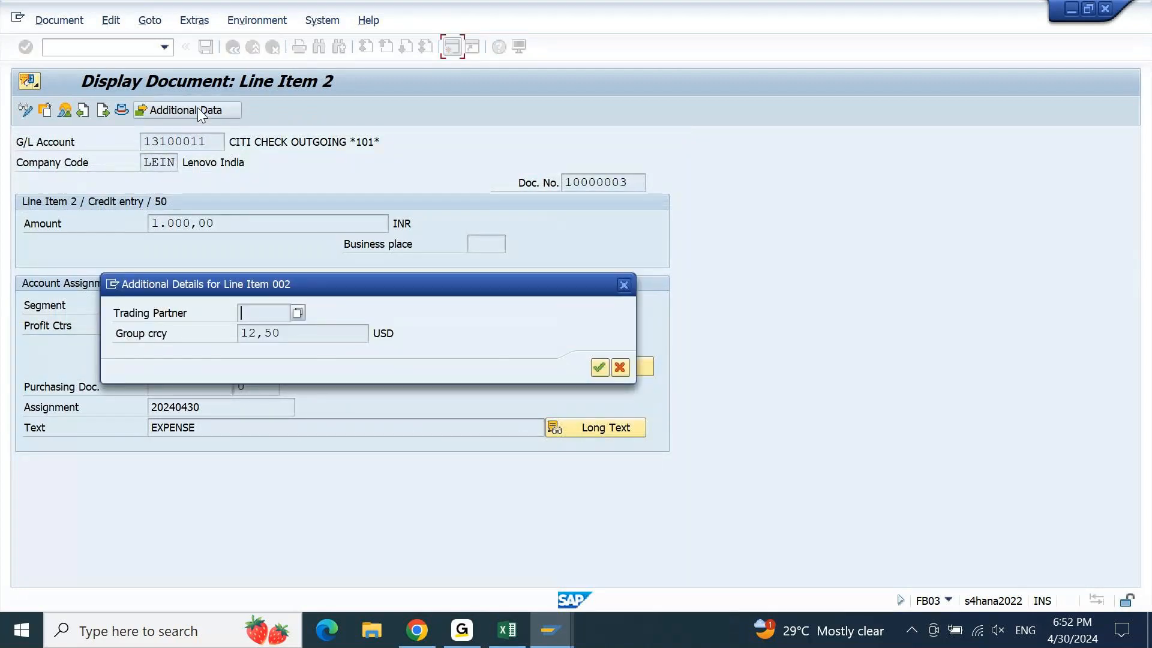
pyautogui.moveTo(337, 279); pyautogui.dragTo(294, 213)
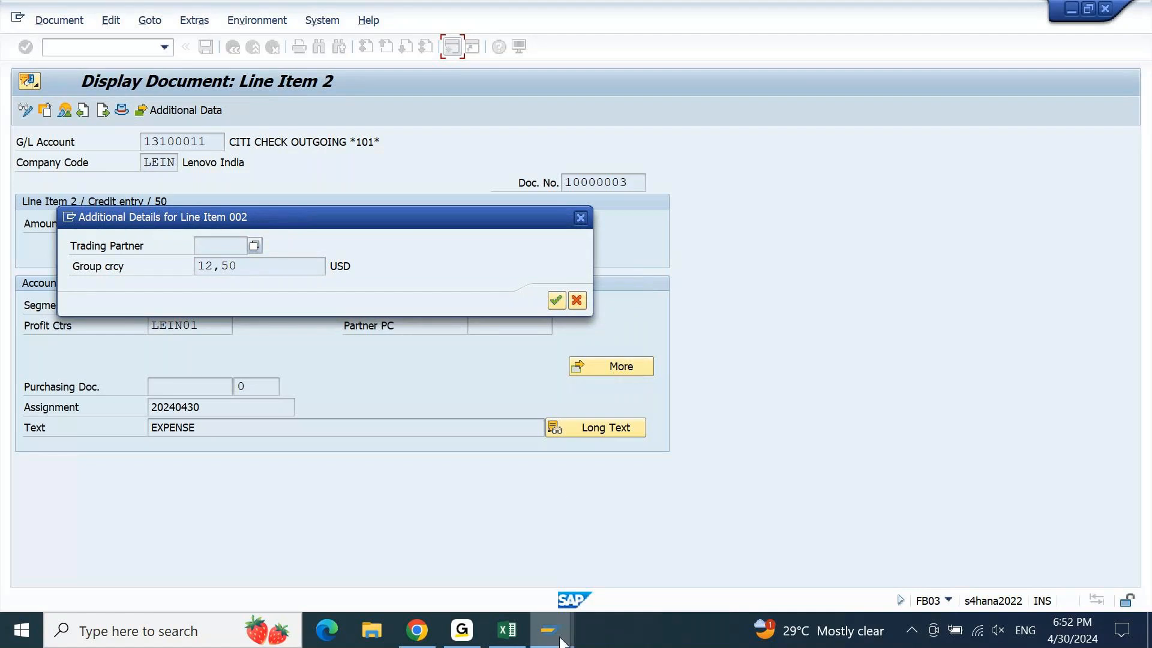
# Compare with document 10000000's line showing house bank CITI and account ID CITI1, then close it
pyautogui.moveTo(561, 640)
pyautogui.click(860, 555)
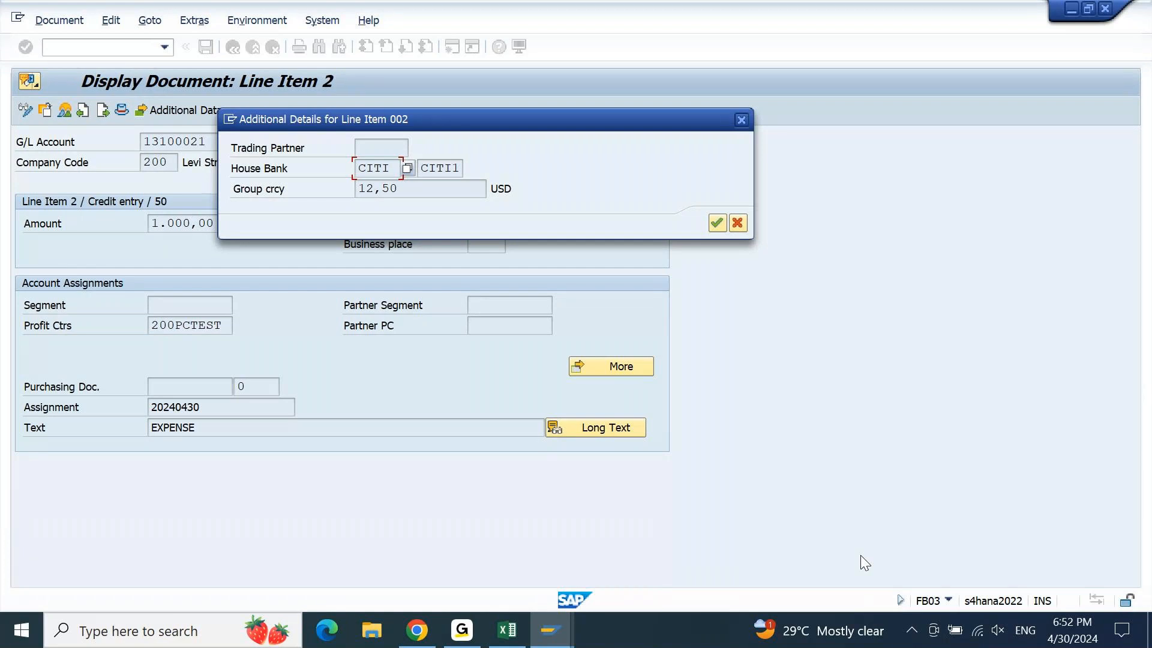
pyautogui.hotkey('alt', 'Tab')
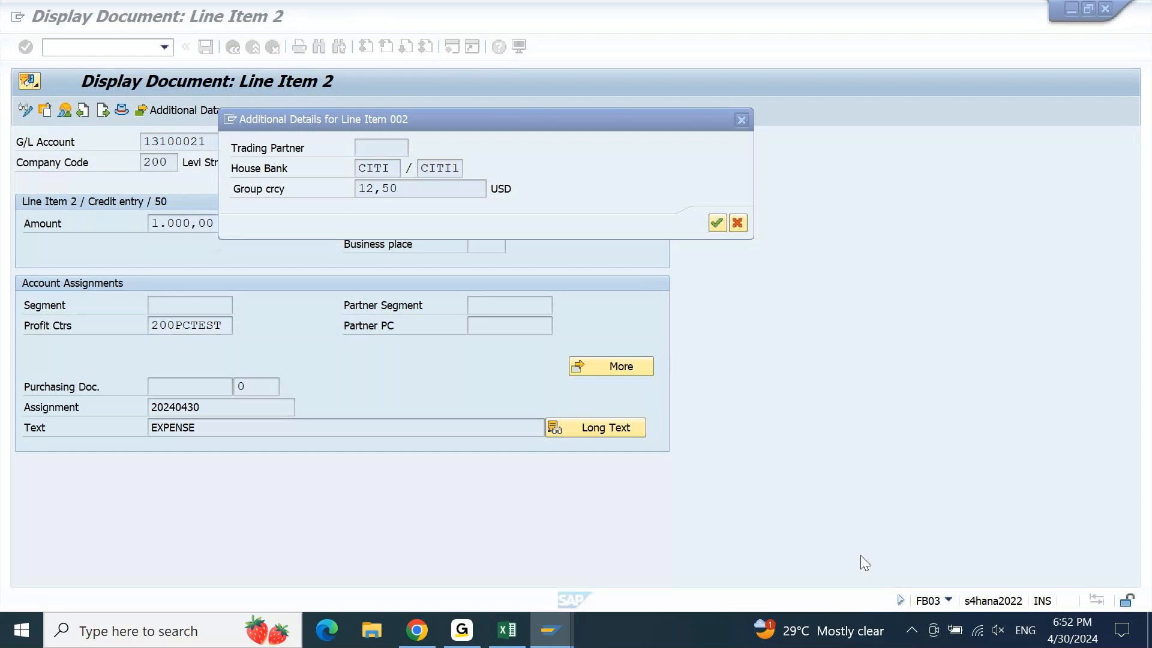
pyautogui.click(507, 283)
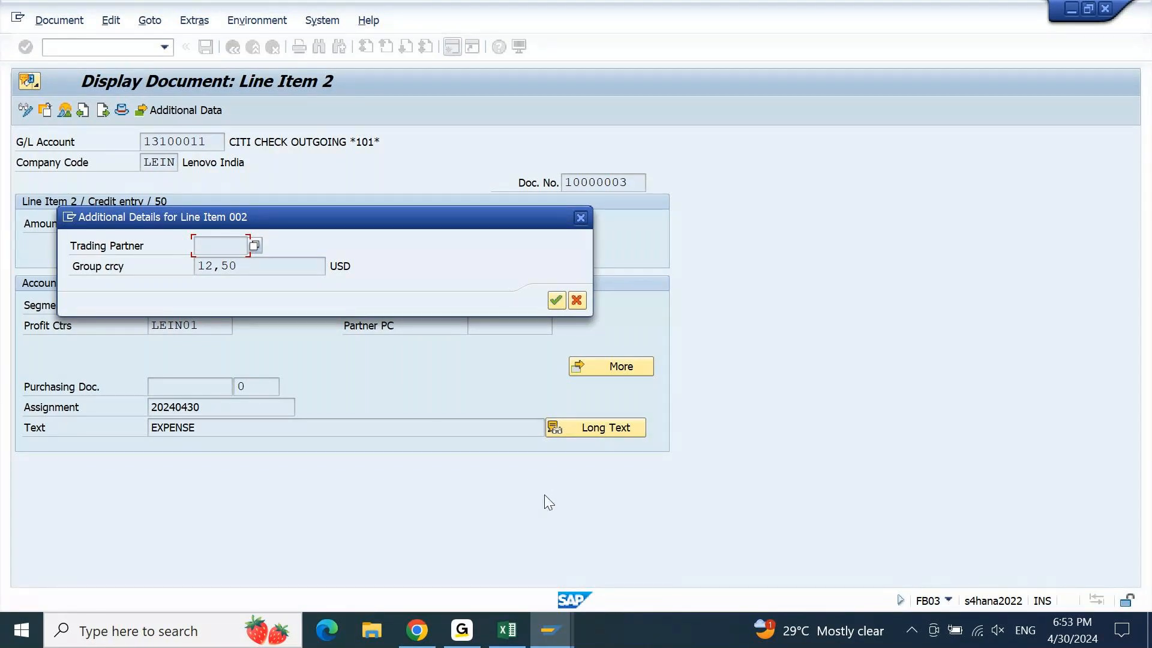
pyautogui.click(555, 638)
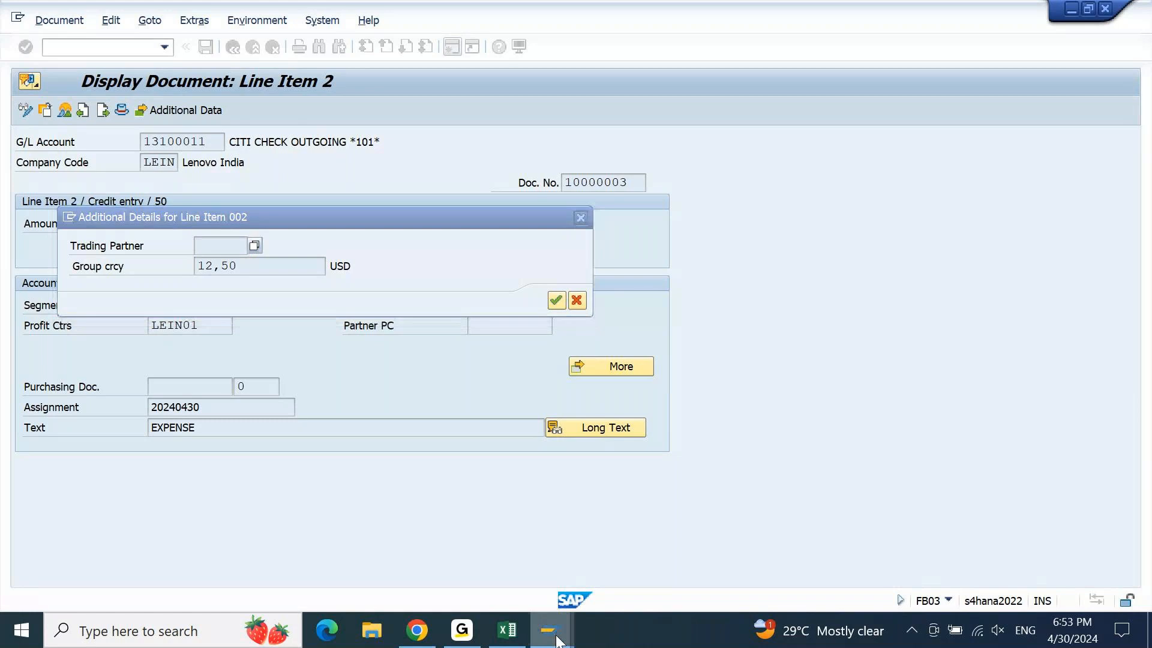
pyautogui.click(896, 537)
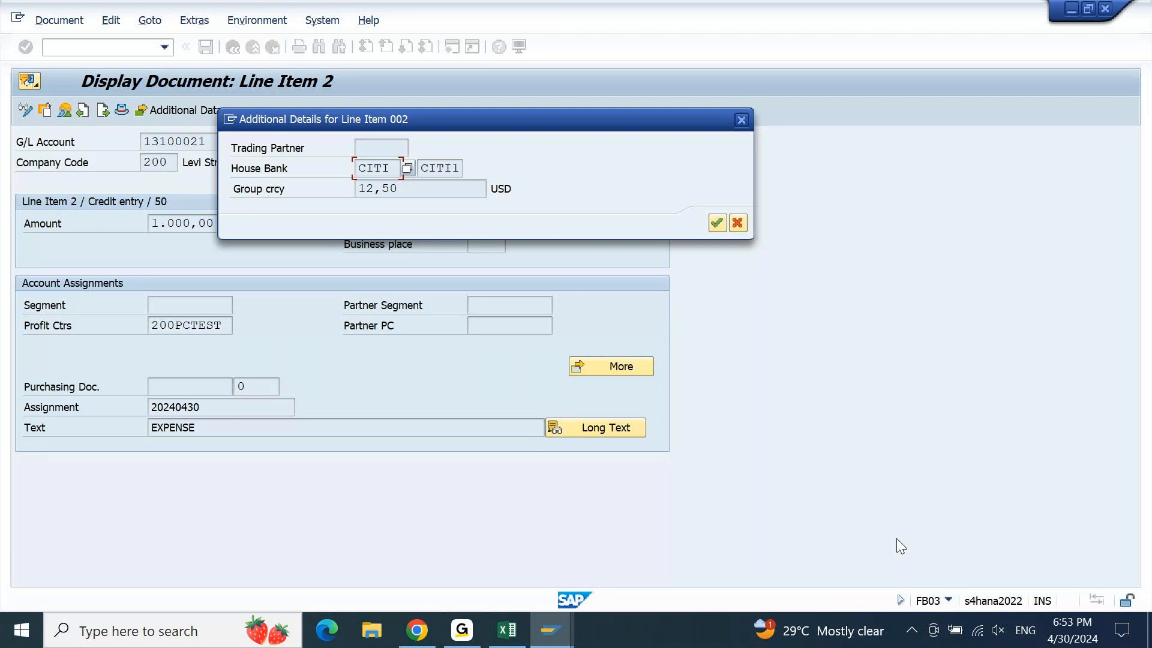
pyautogui.click(439, 170)
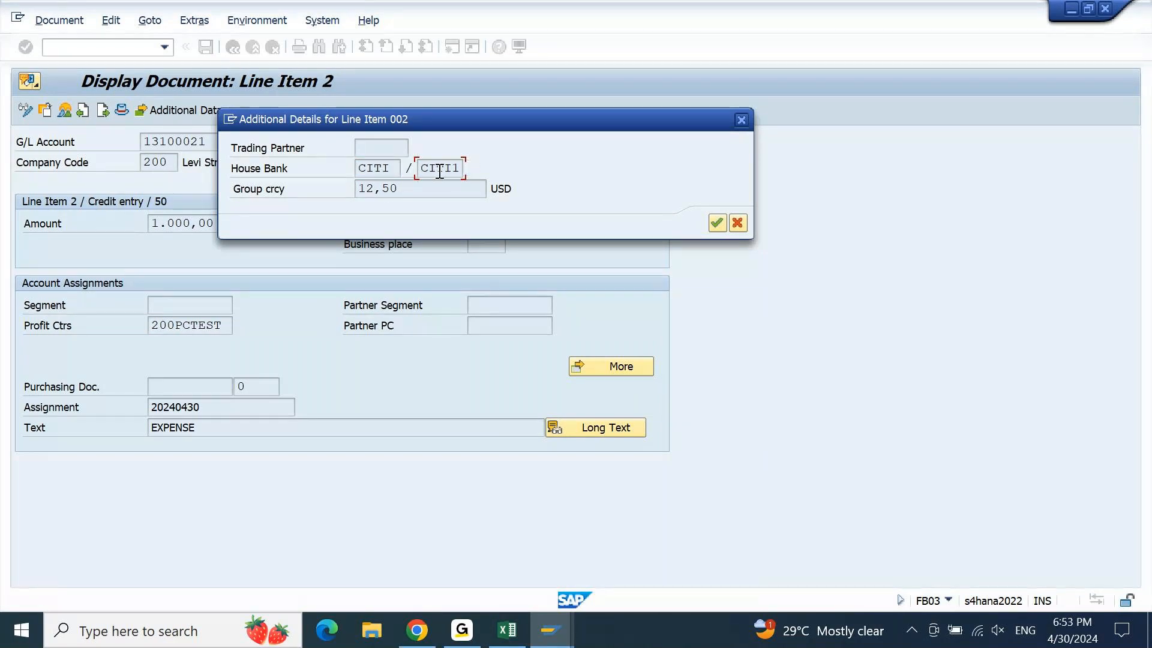
pyautogui.press('Return')
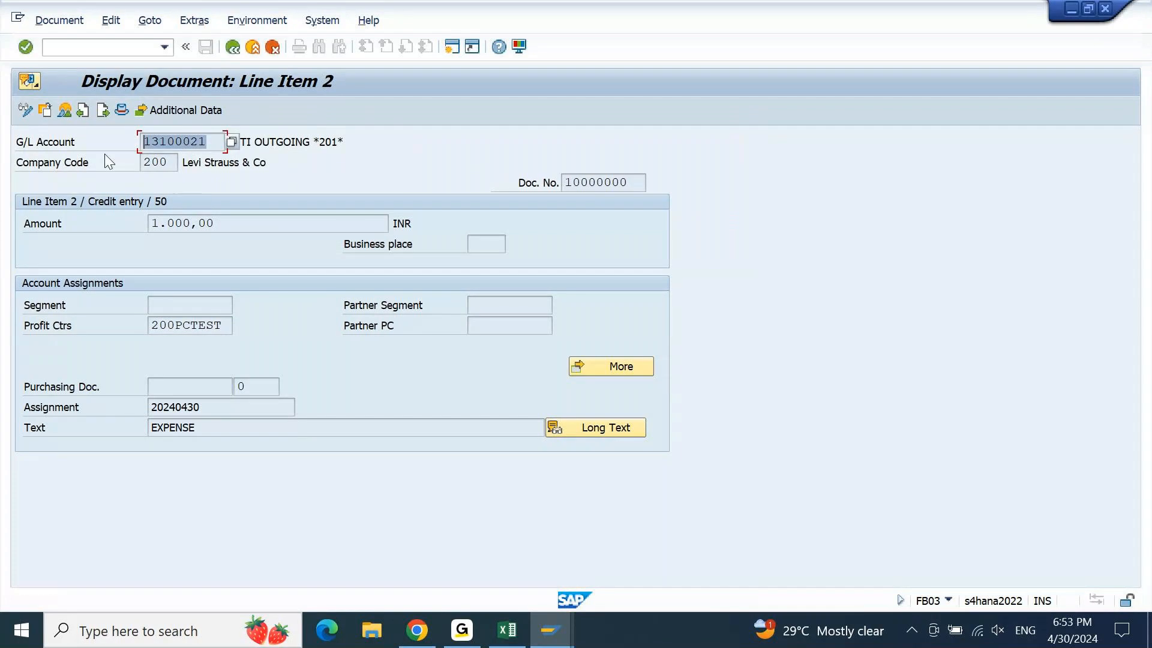
# Run /NFAGLL03 for account 13100021 with company code changed to 200, listing document 10000000
pyautogui.click(102, 44)
pyautogui.write('/NFAGLL')
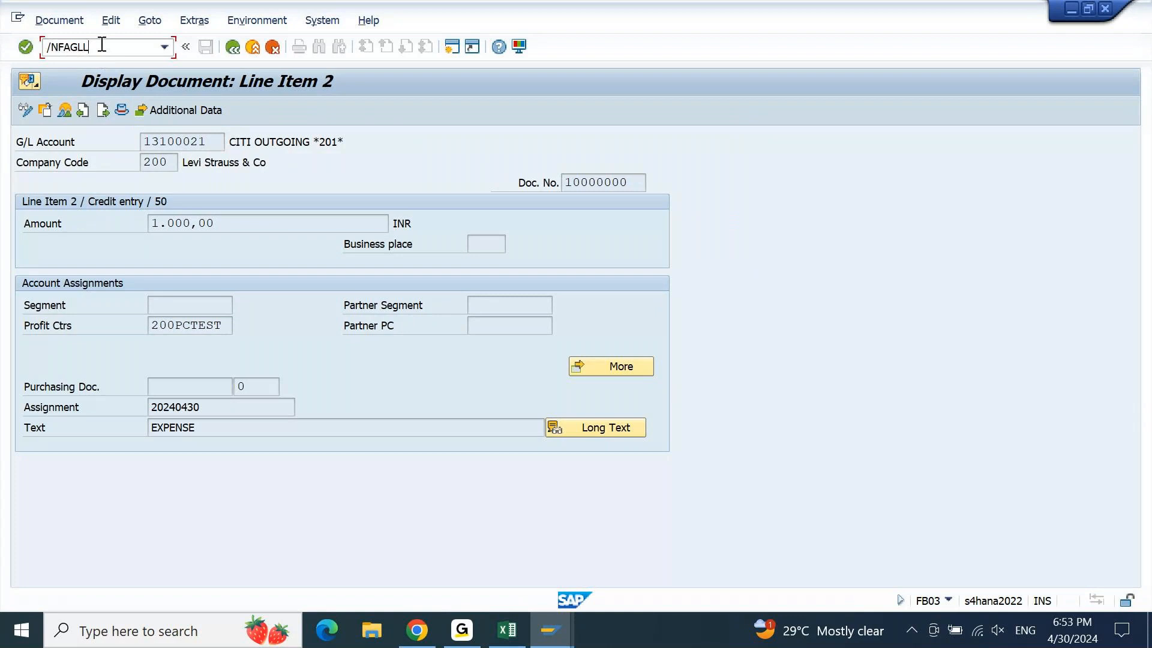
pyautogui.write('03')
pyautogui.press('Return')
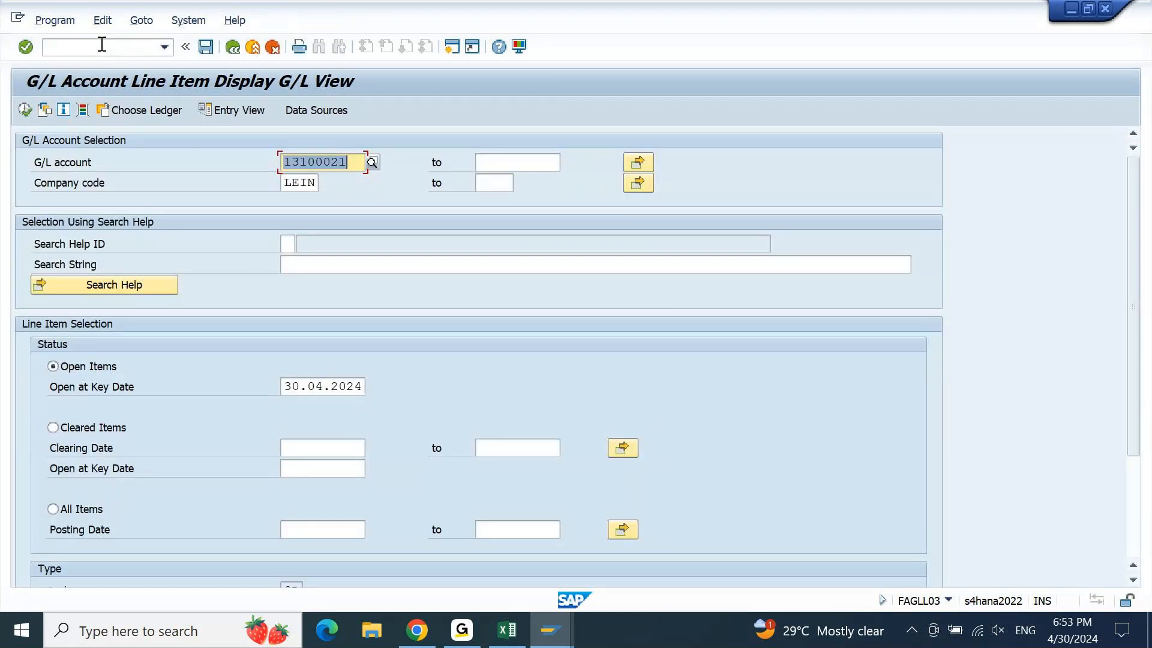
pyautogui.press('F8')
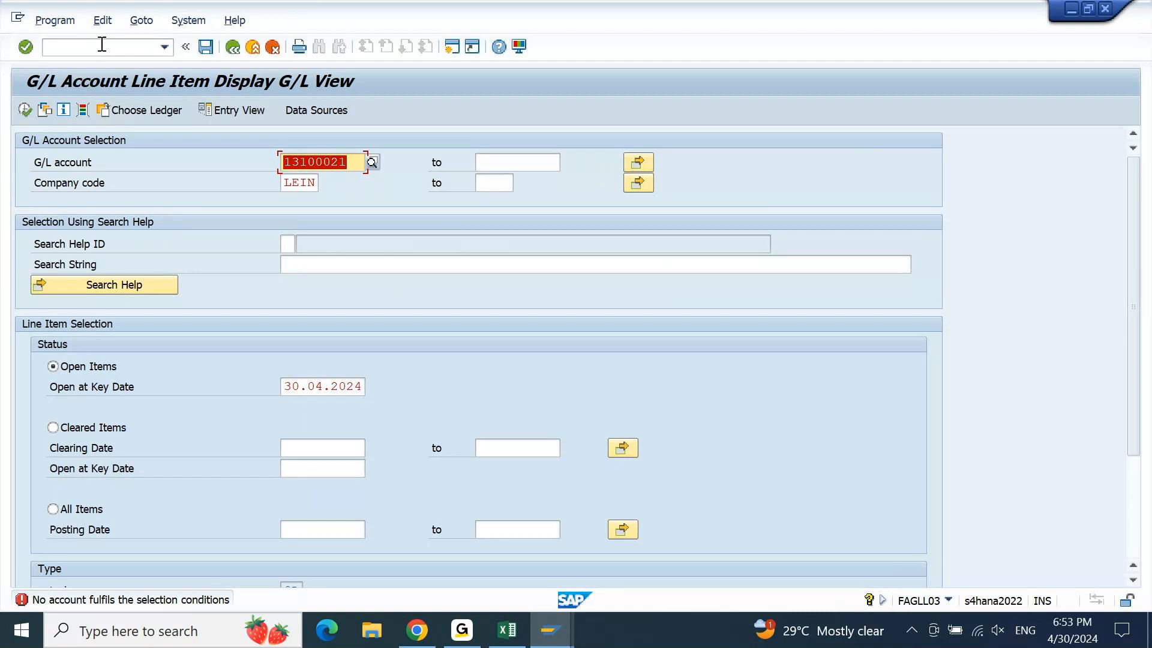
pyautogui.press('Down')
pyautogui.write('200')
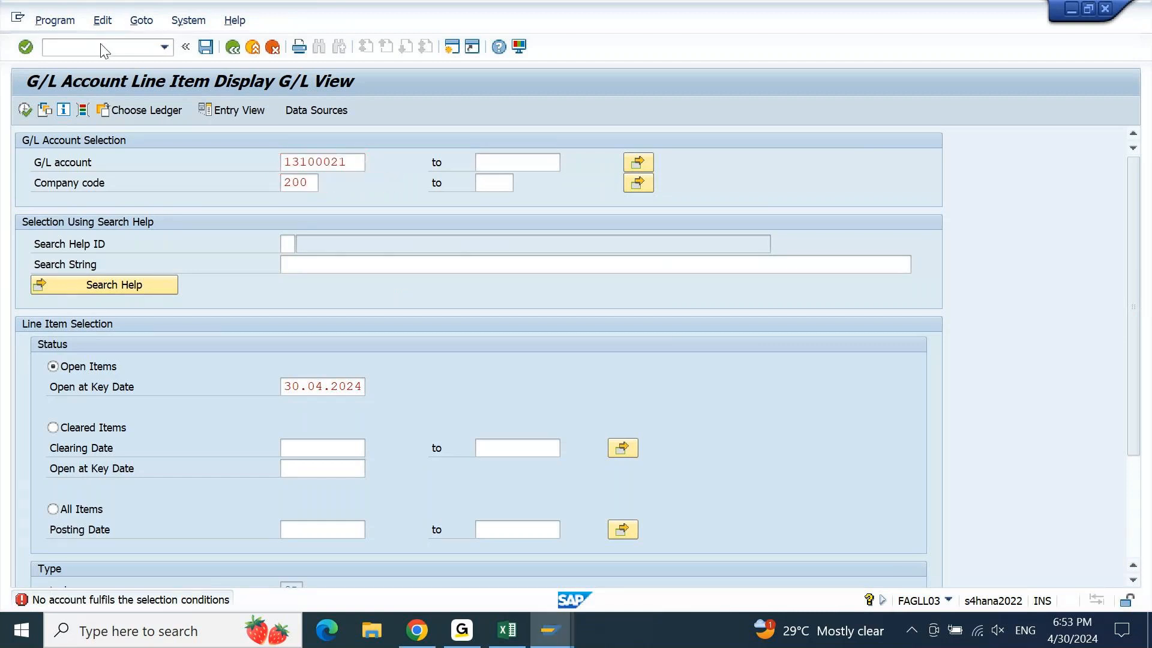
pyautogui.press('Return')
pyautogui.press('F8')
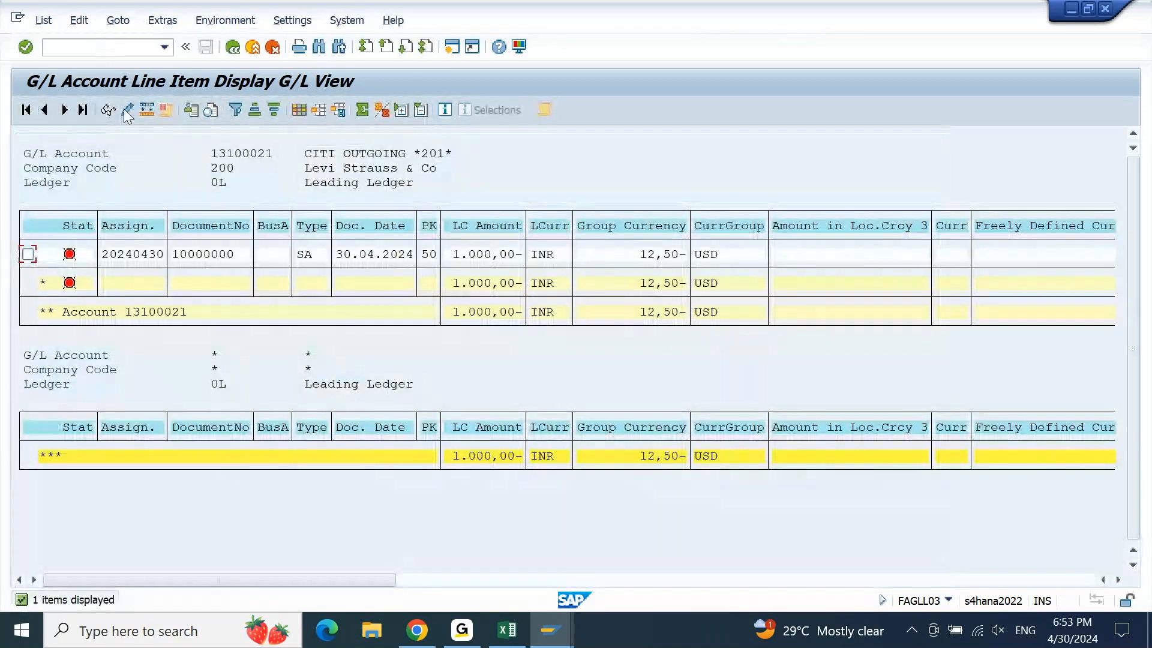
pyautogui.moveTo(340, 582); pyautogui.dragTo(1050, 582)
pyautogui.click(1050, 599)
pyautogui.click(103, 581)
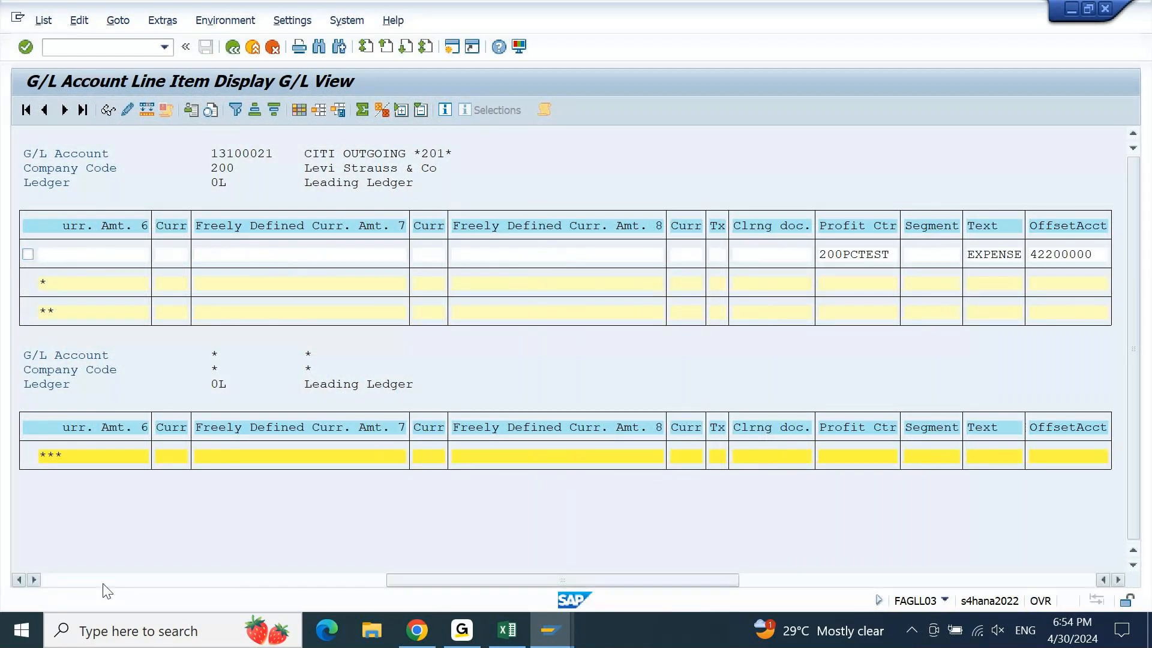
pyautogui.click(104, 581)
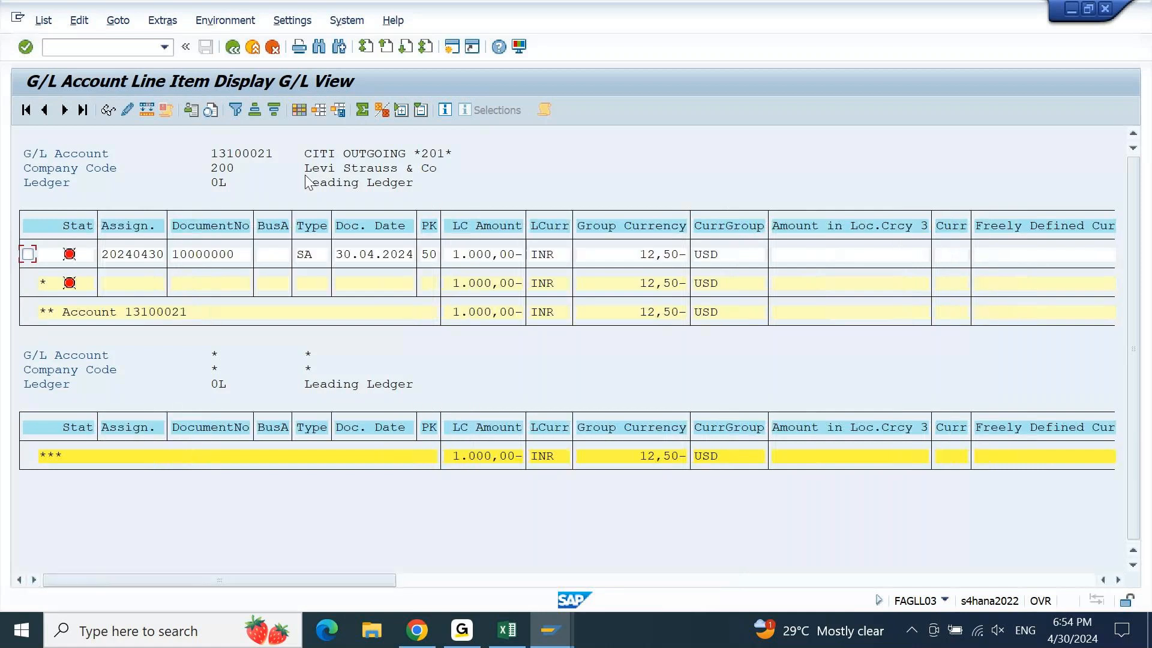
# Add the Account ID and House Bank fields to the report's column layout and apply it
pyautogui.click(299, 110)
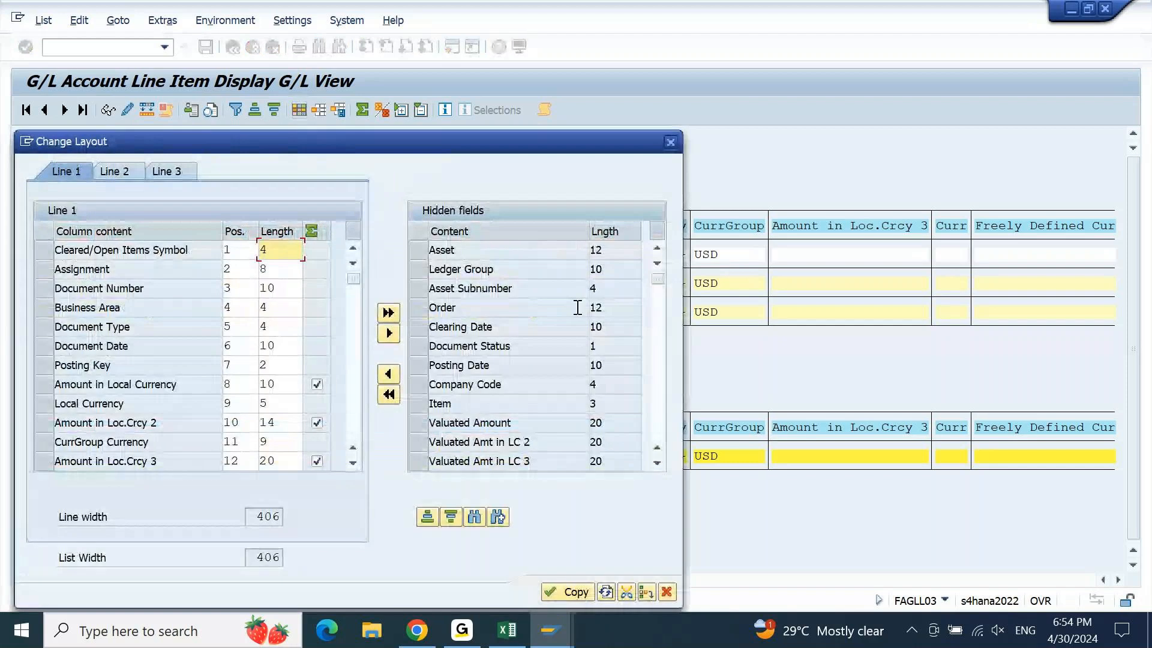
pyautogui.click(564, 367)
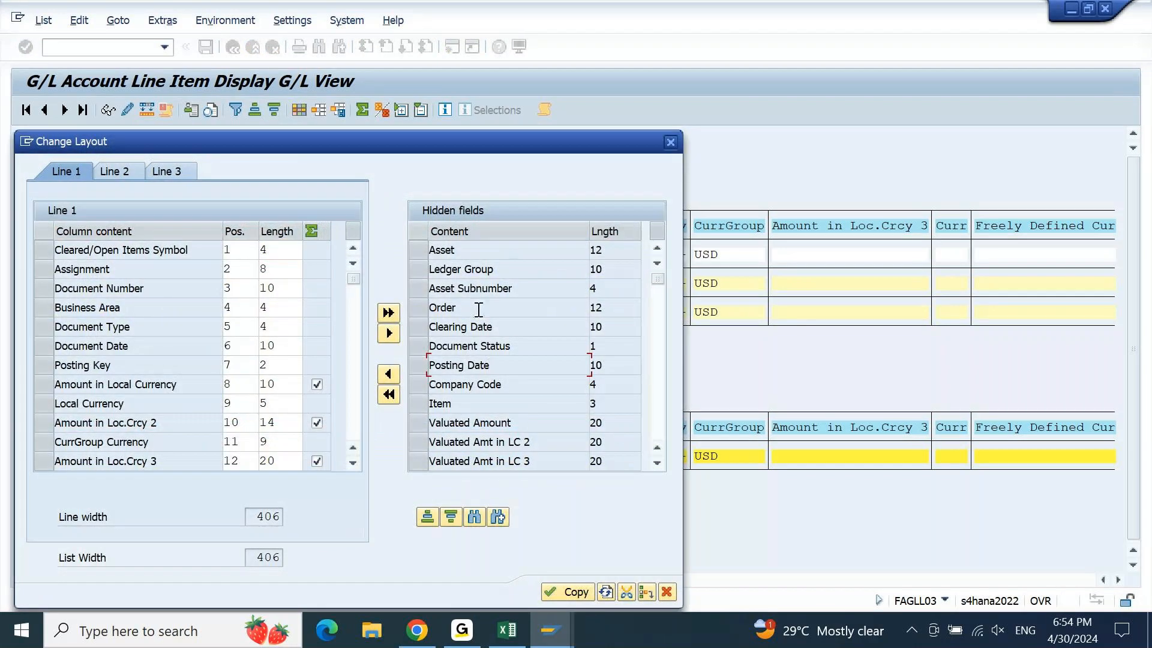
pyautogui.click(427, 517)
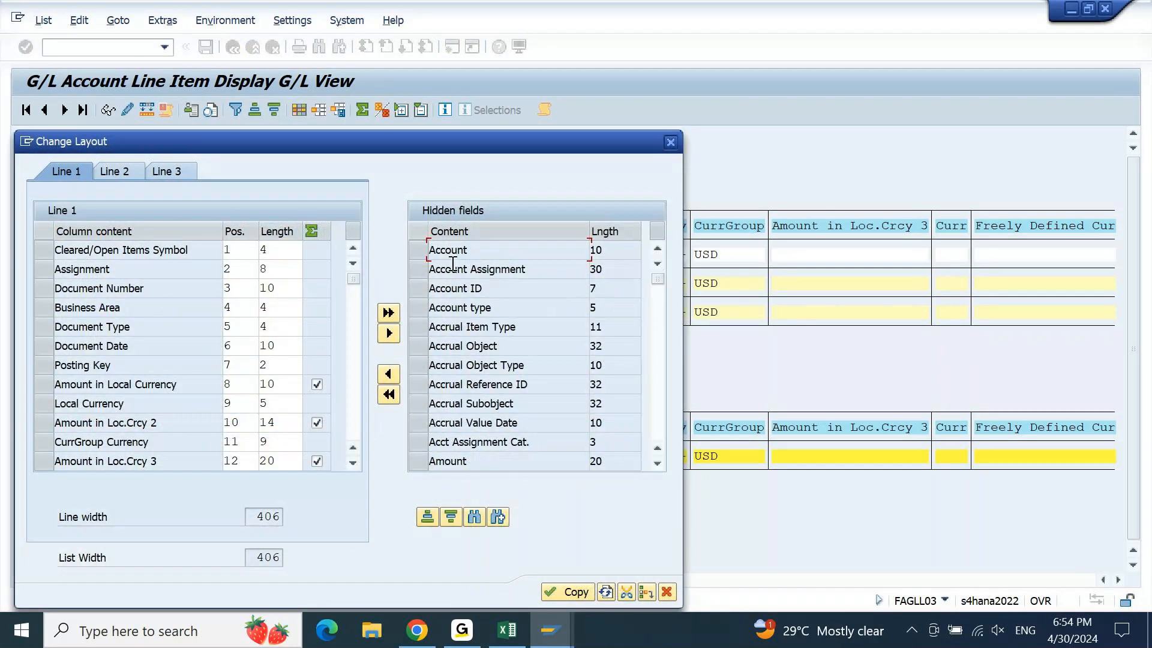
pyautogui.click(420, 292)
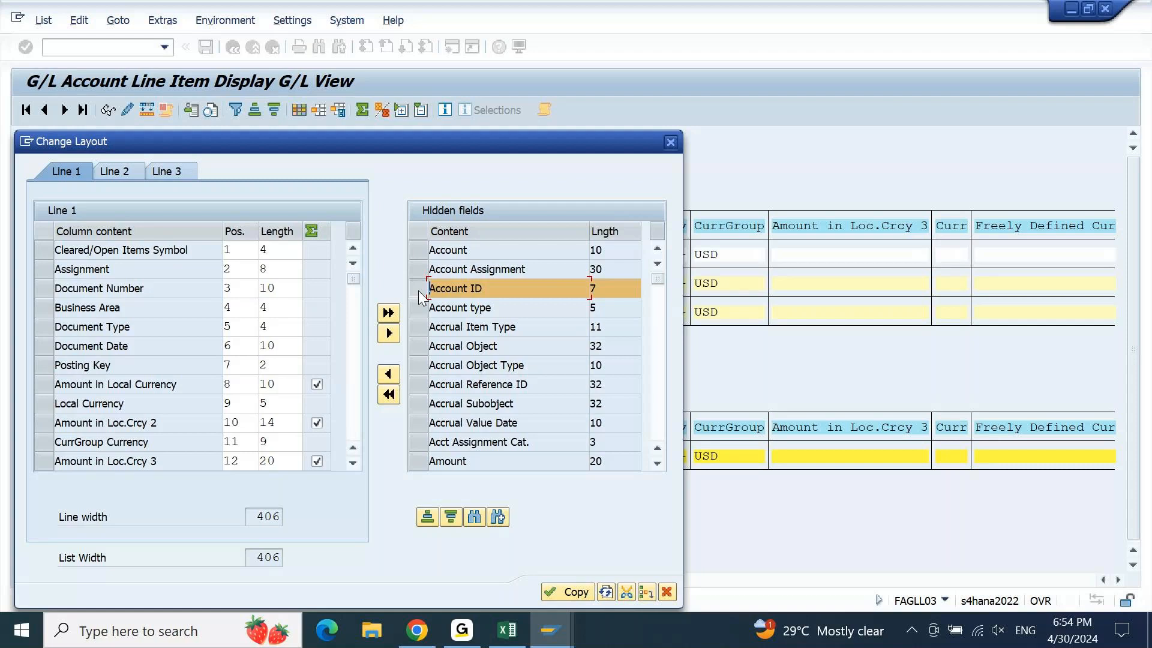
pyautogui.click(388, 374)
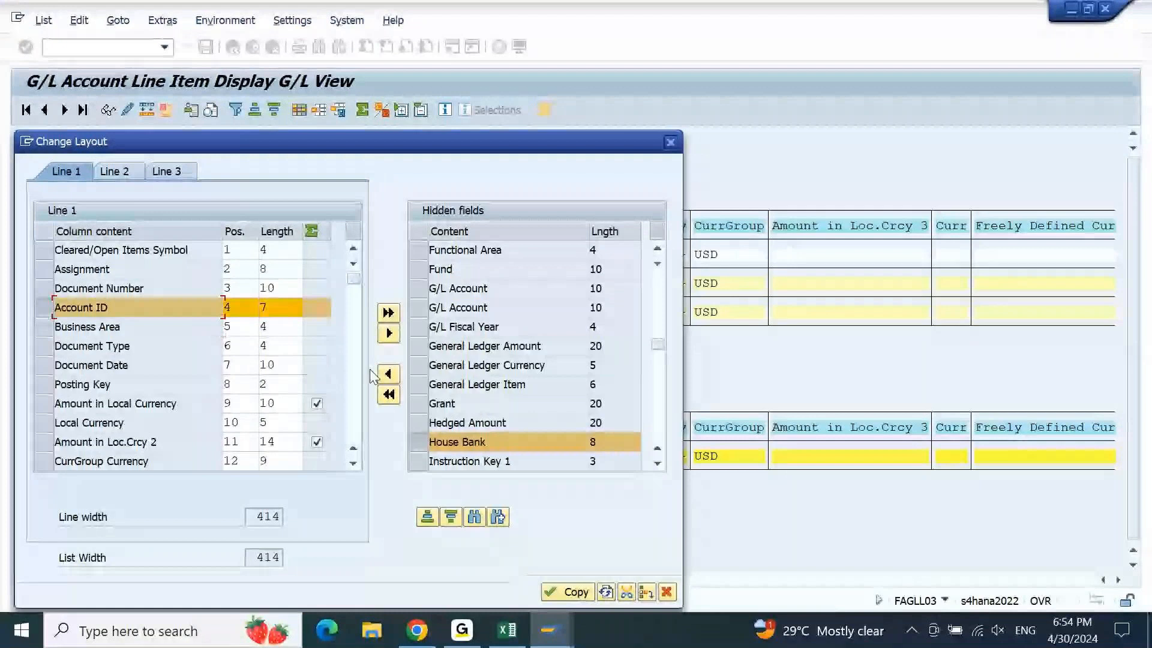
pyautogui.click(387, 374)
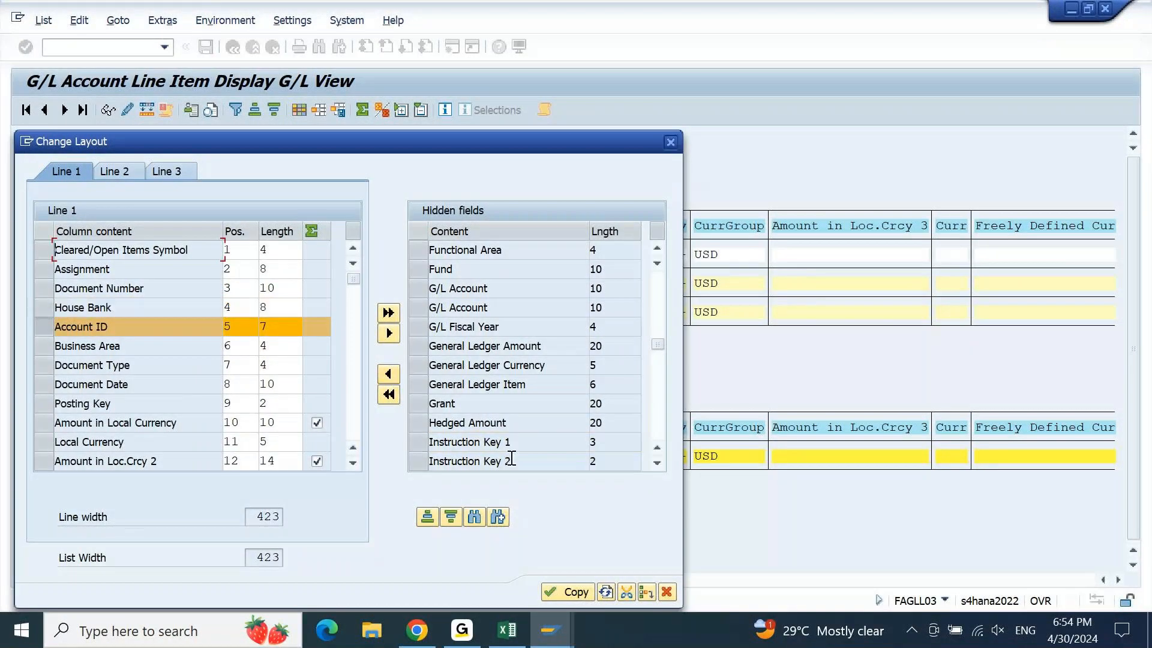
pyautogui.click(564, 593)
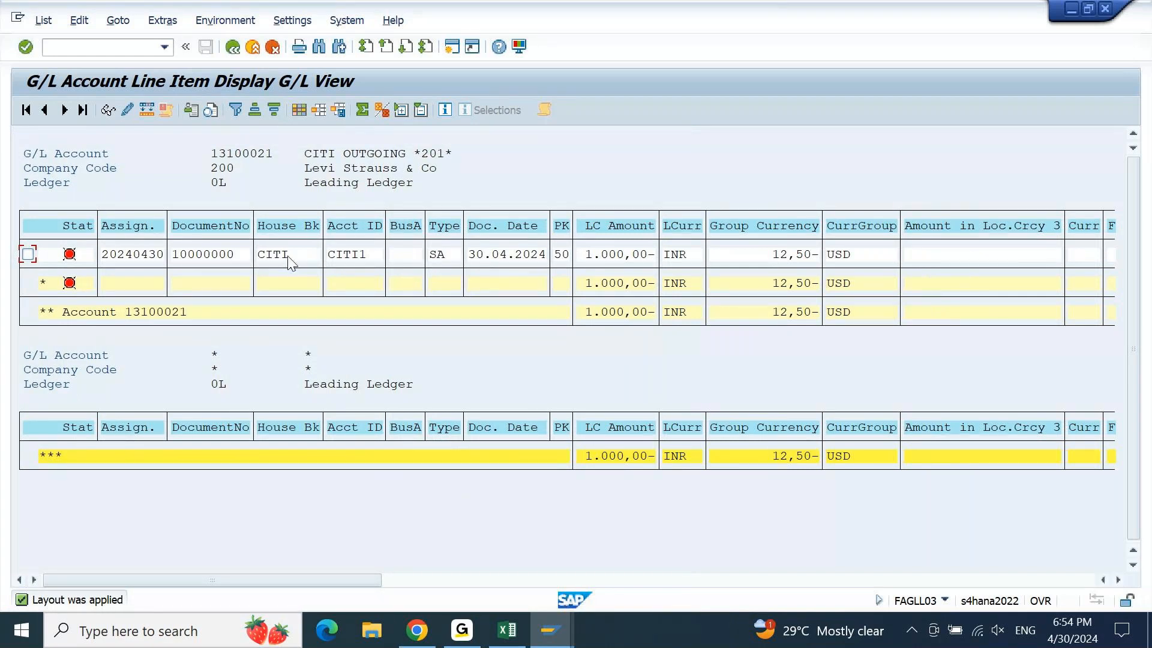
# Save the layout under the name /TEST with description TEST
pyautogui.click(339, 111)
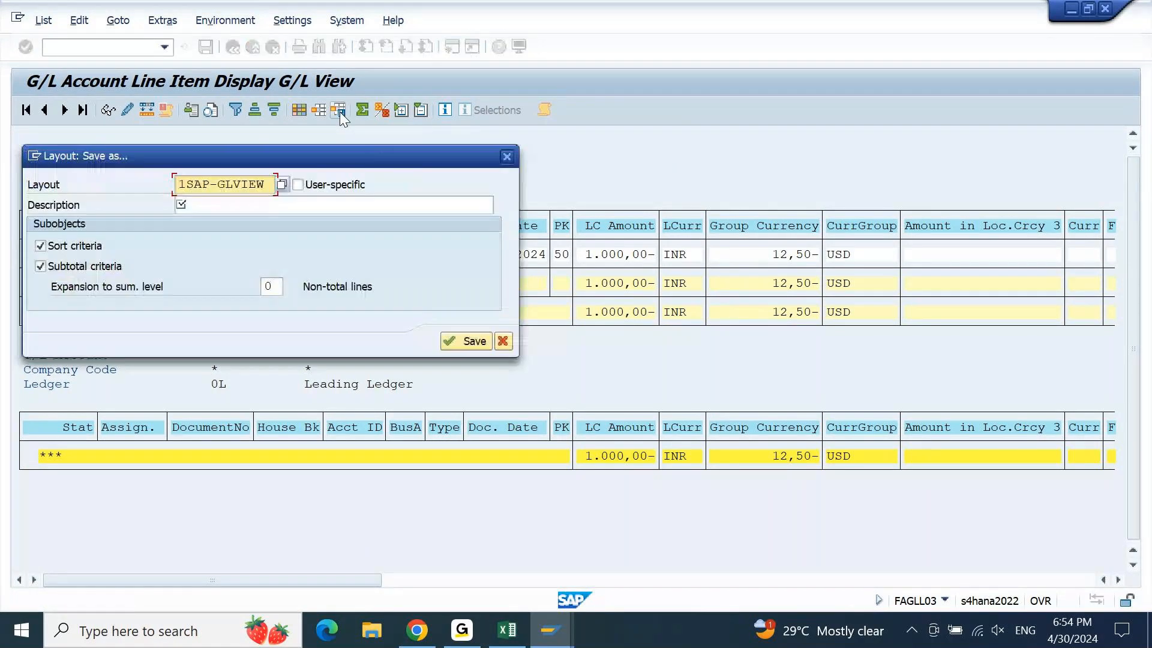
pyautogui.click(204, 204)
pyautogui.write('TEST')
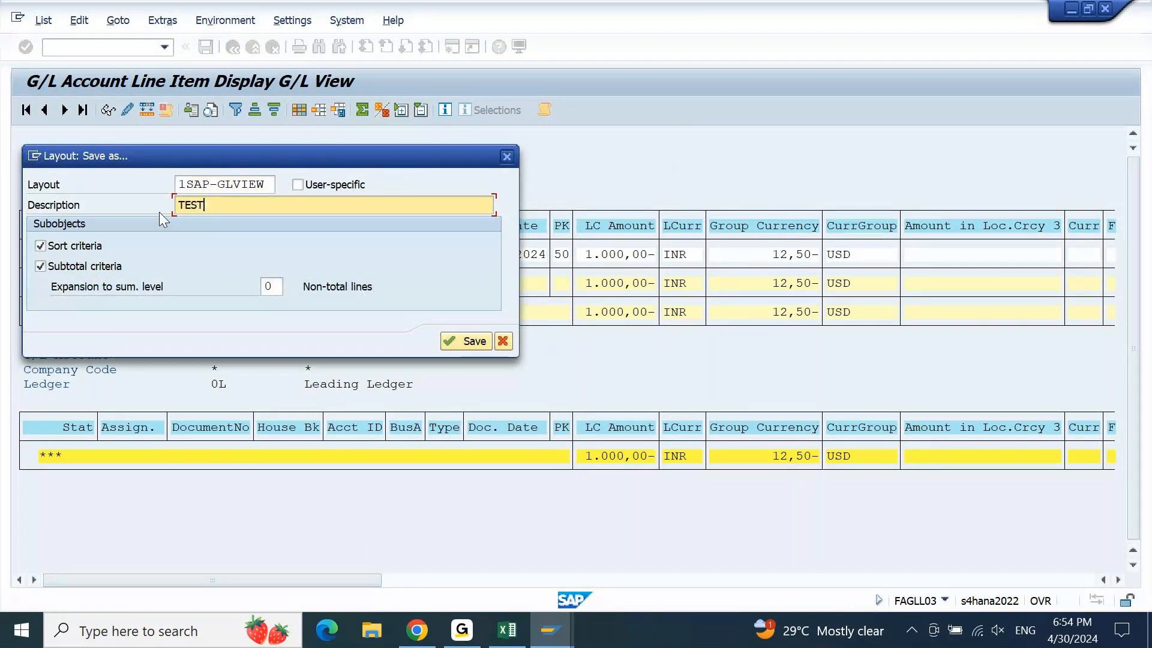
pyautogui.press('Tab')
pyautogui.hotkey('shift', 'Tab')
pyautogui.write('/TEST')
pyautogui.press('Tab')
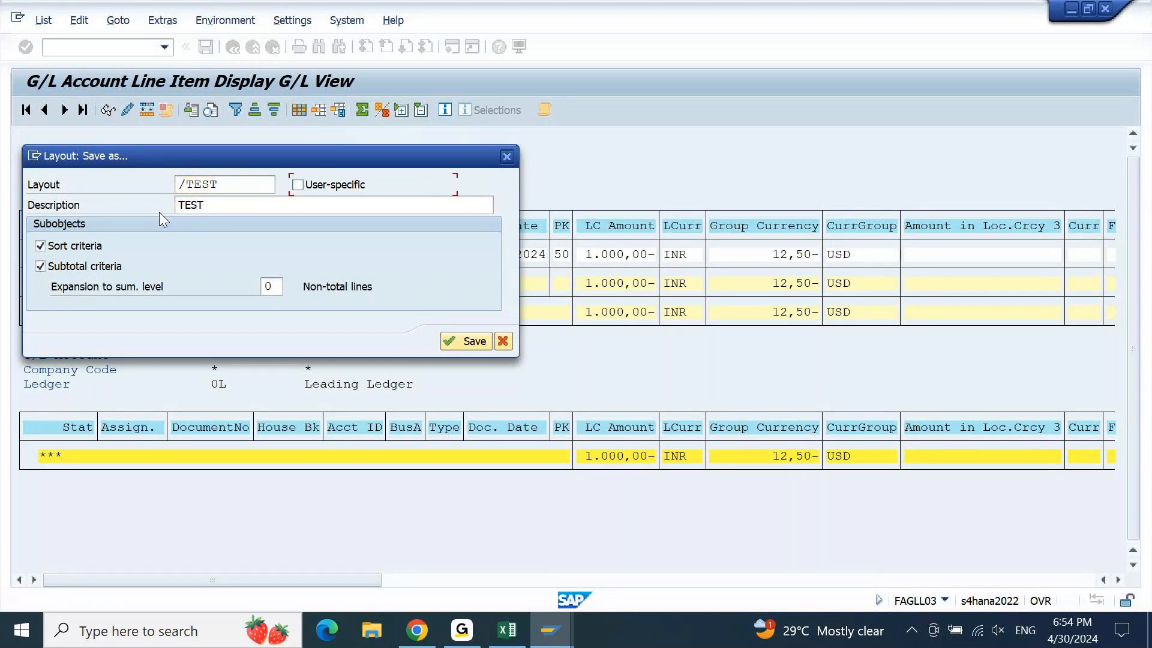
pyautogui.press('Tab')
pyautogui.press('Tab')
pyautogui.press('Return')
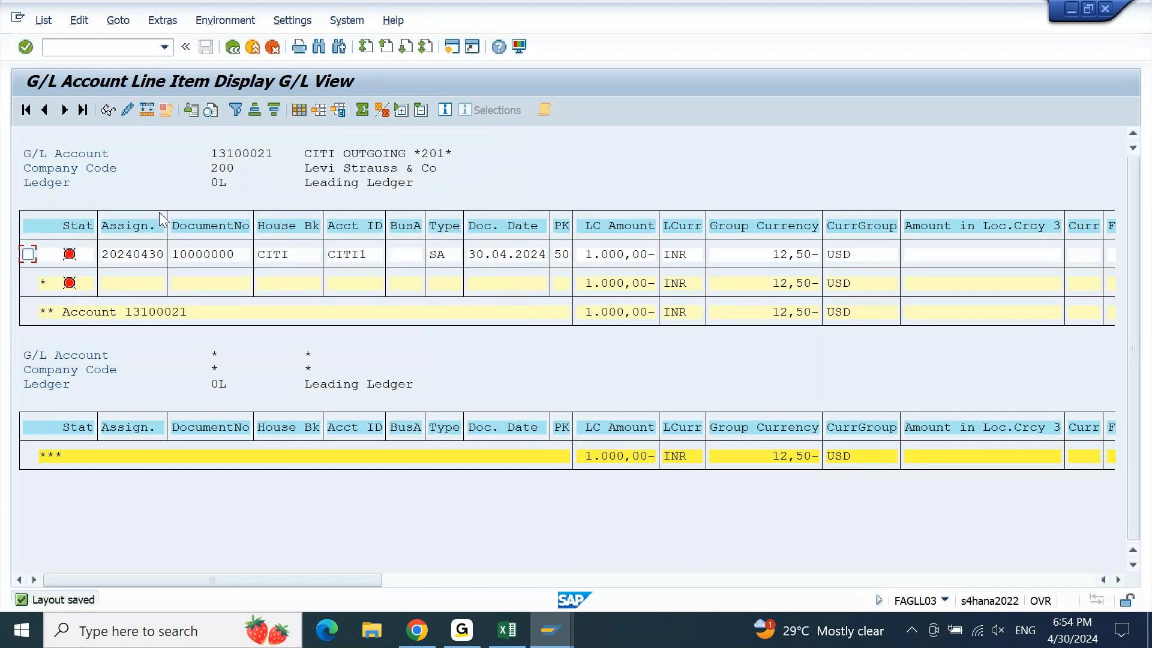
# Switch to the document line item window and close its additional details popup
pyautogui.moveTo(551, 630)
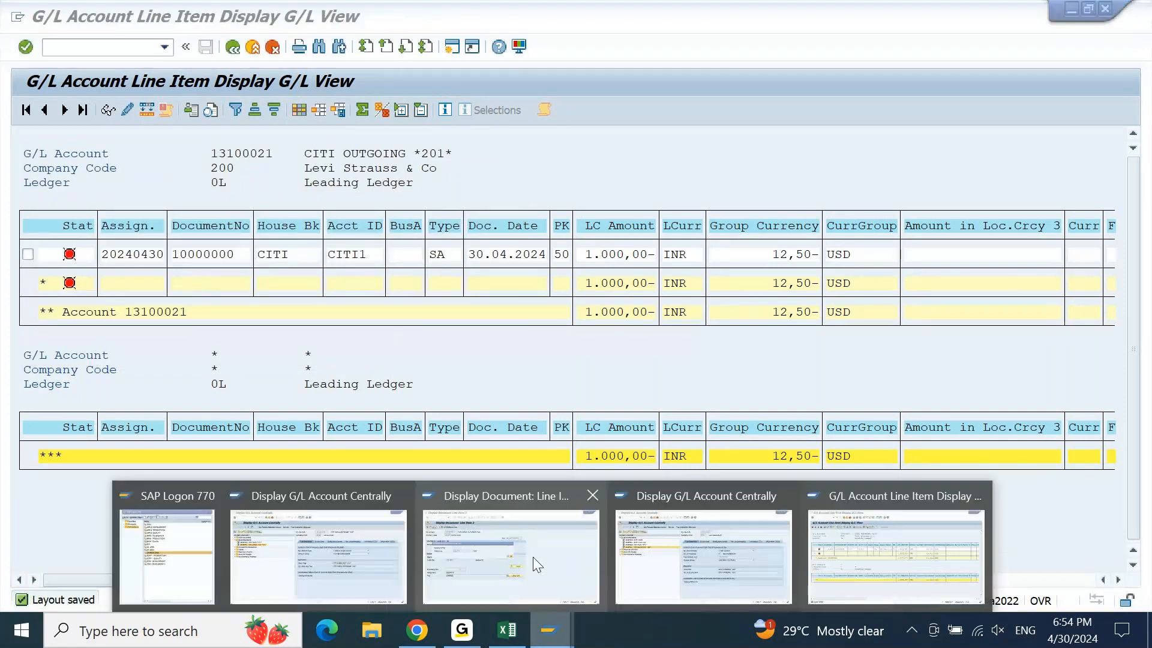
pyautogui.click(531, 555)
pyautogui.press('Return')
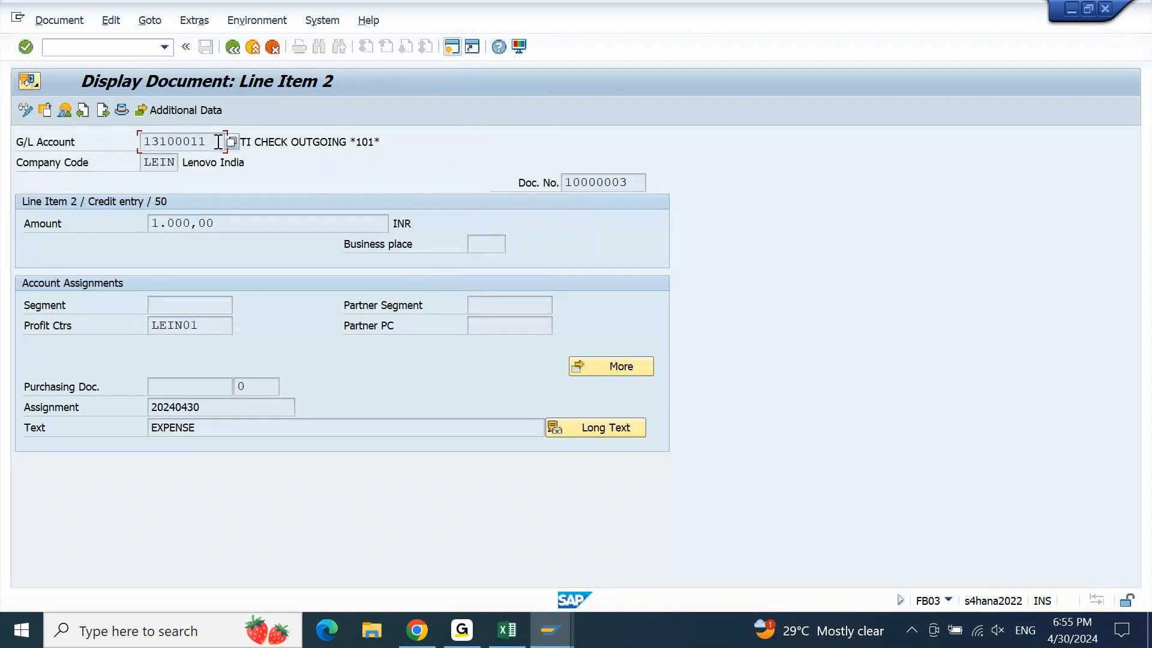
# Launch /NFAGLL03 with G/L account 13100011 and company code LEIN, and execute it
pyautogui.click(70, 46)
pyautogui.write('/NFAGLL03')
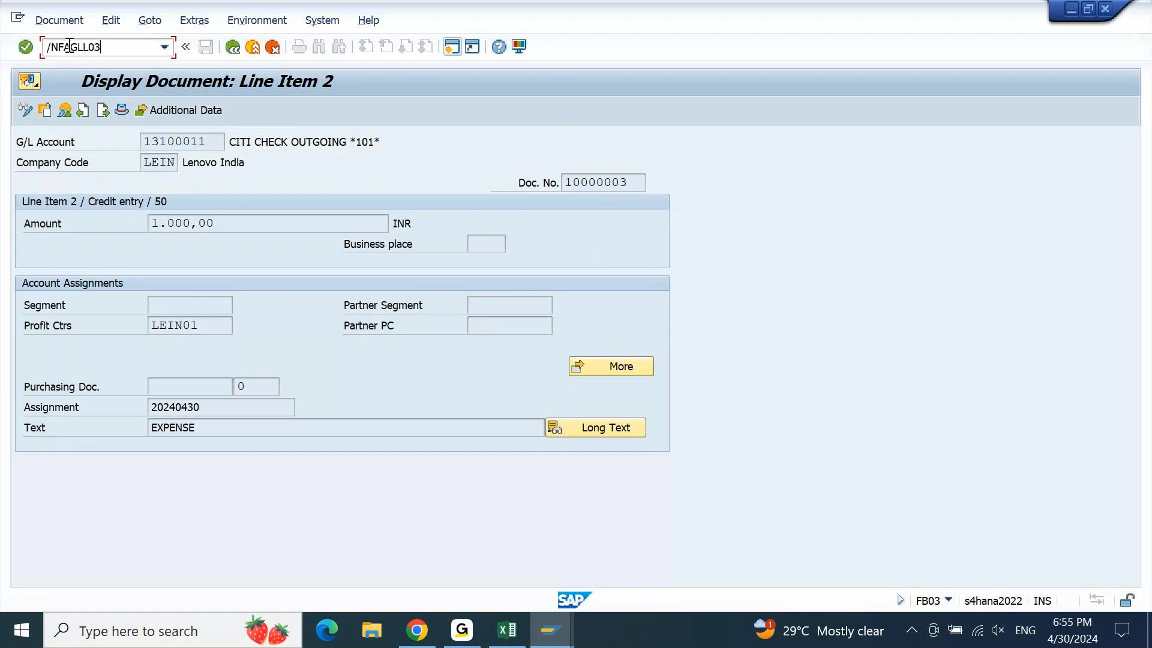
pyautogui.press('Return')
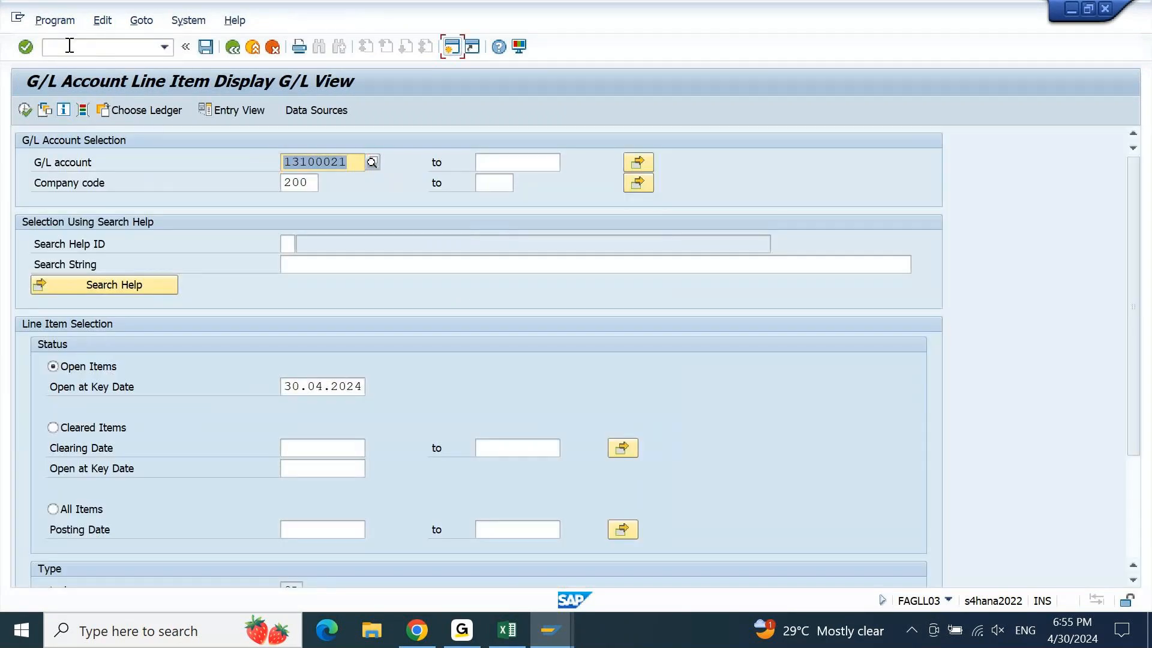
pyautogui.write('13100011')
pyautogui.press('Tab')
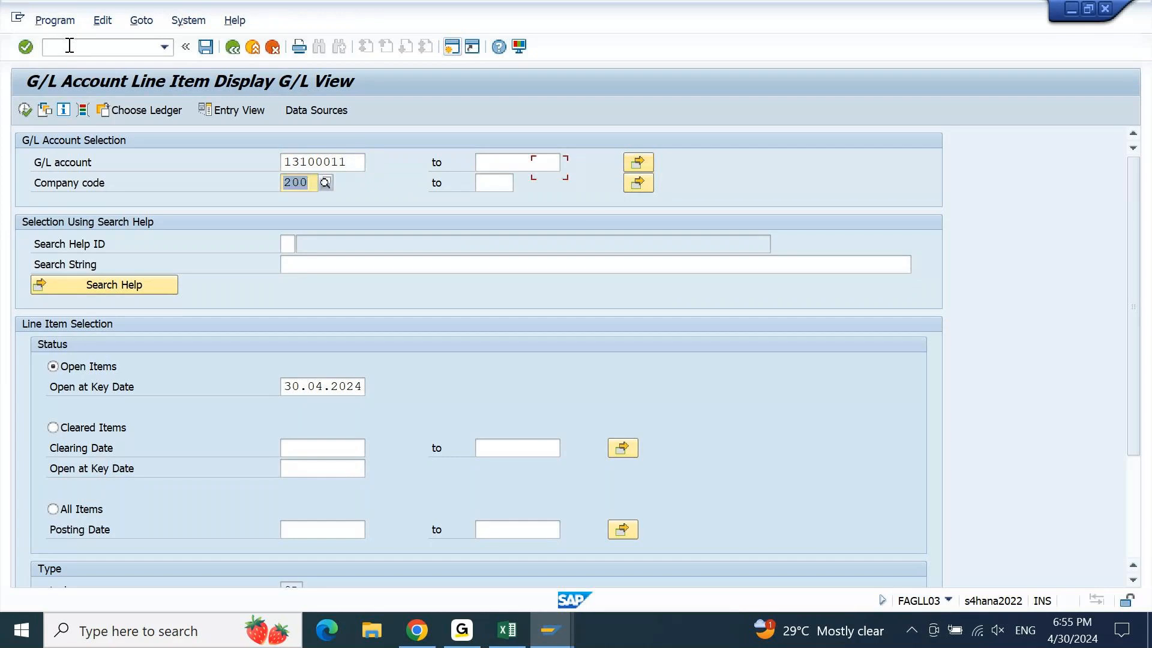
pyautogui.write('LEIN')
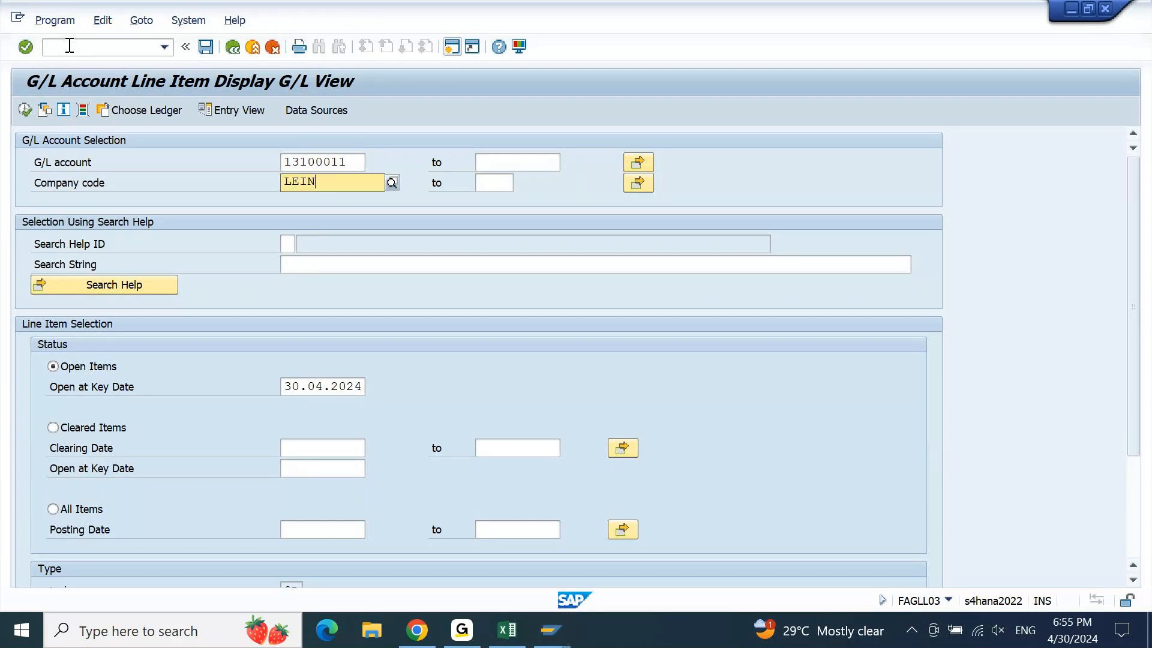
pyautogui.press('Return')
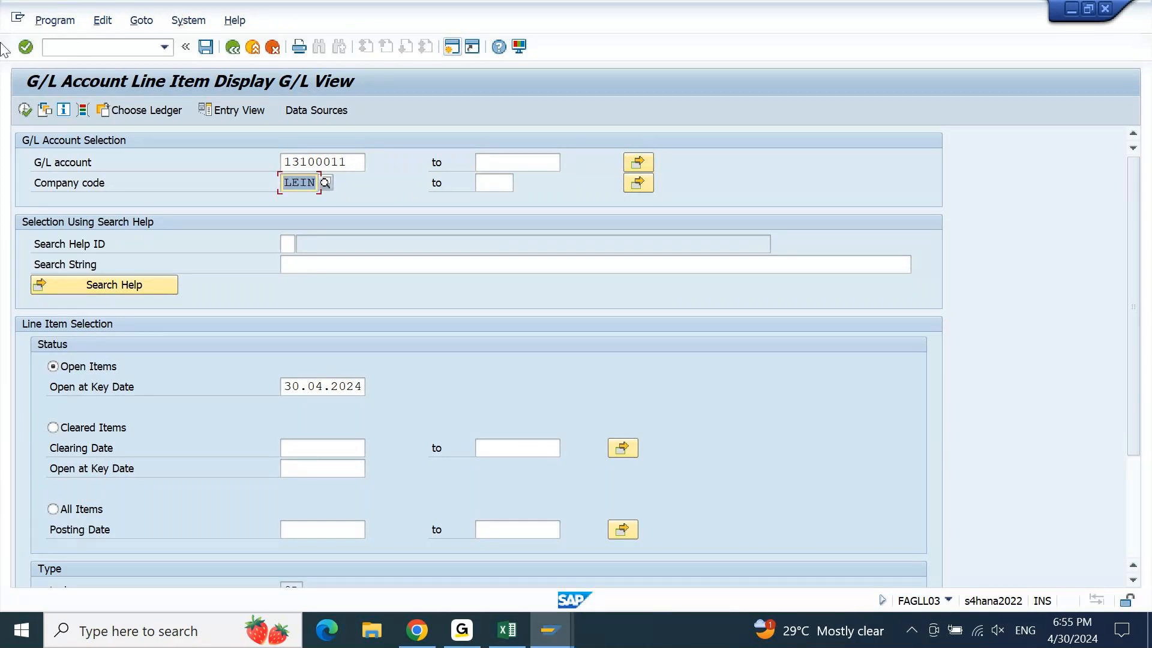
pyautogui.click(24, 110)
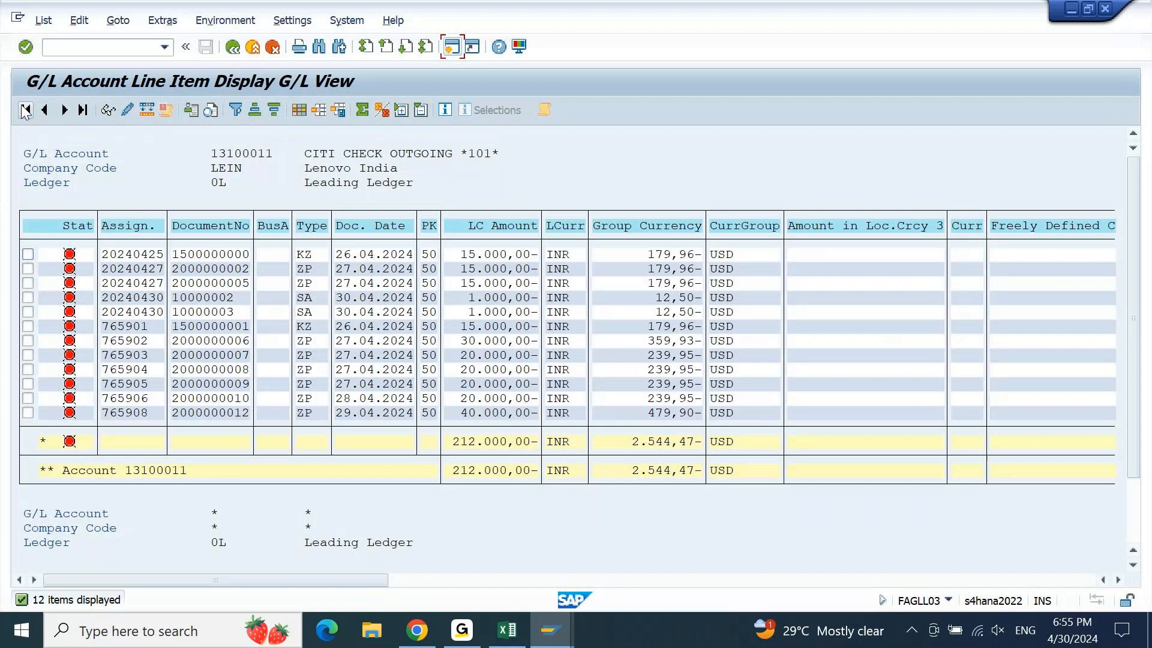
# Apply the saved layout with House Bk and Acct ID columns to account 13100011's items
pyautogui.hotkey('ctrl', 'F9')
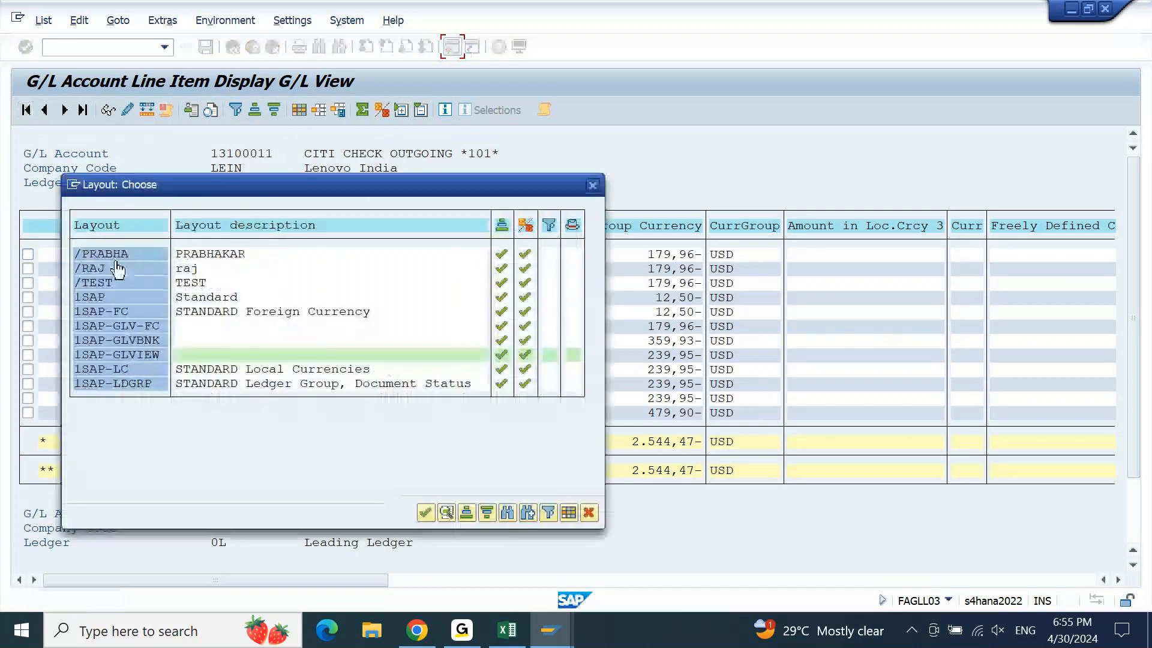
pyautogui.click(91, 283)
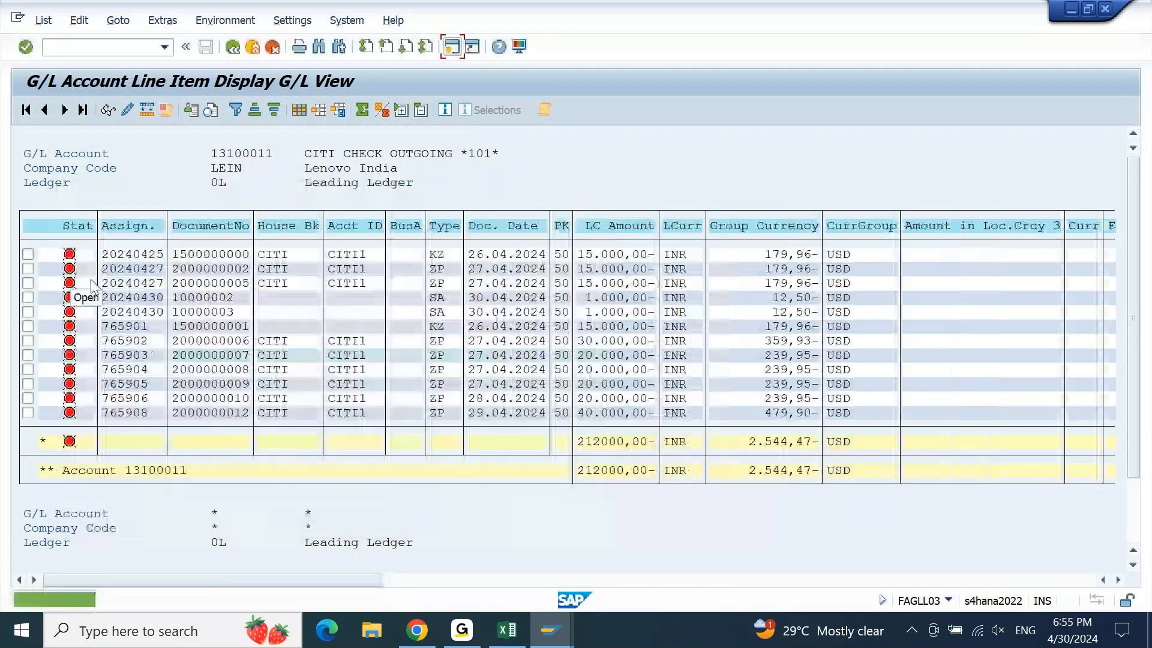
pyautogui.click(348, 258)
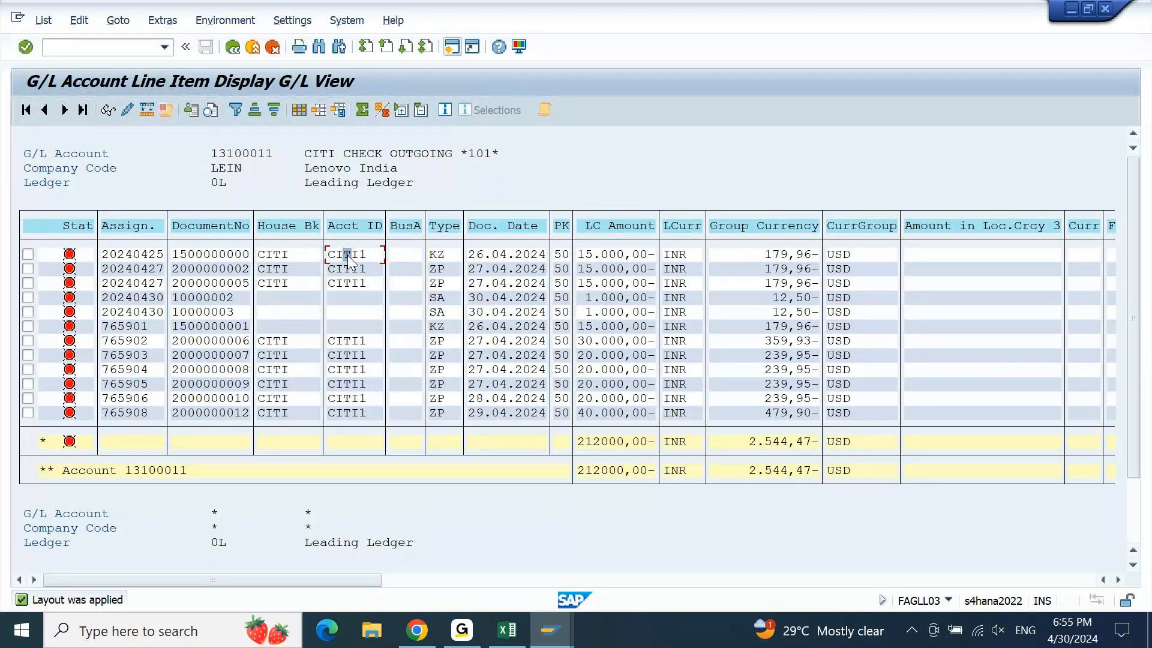
# Review the items: CITI1 account IDs, and SA document 10000002 lacking house bank and account ID
pyautogui.click(233, 311)
pyautogui.click(438, 298)
pyautogui.click(285, 299)
pyautogui.click(339, 283)
pyautogui.moveTo(358, 283); pyautogui.dragTo(364, 284)
pyautogui.click(355, 299)
pyautogui.click(303, 235)
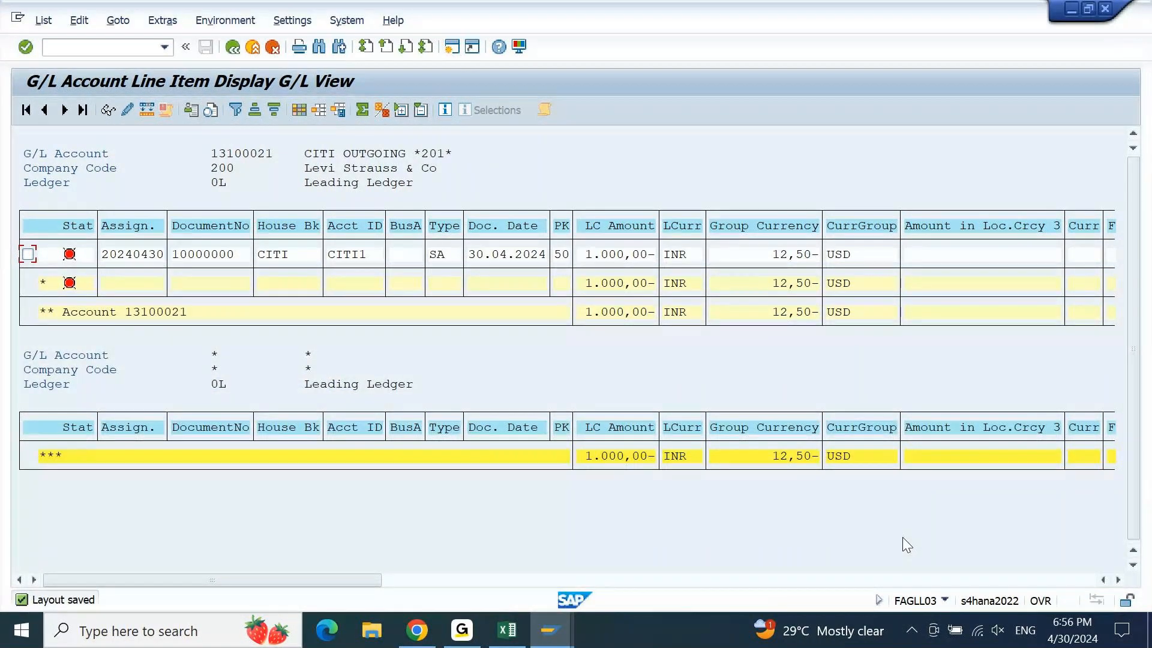
# Check house bank CITI on the expense, then bring up account 13100021 CITI OUTGOING *201* in FS00
pyautogui.click(283, 254)
pyautogui.click(325, 155)
pyautogui.click(317, 155)
pyautogui.click(550, 630)
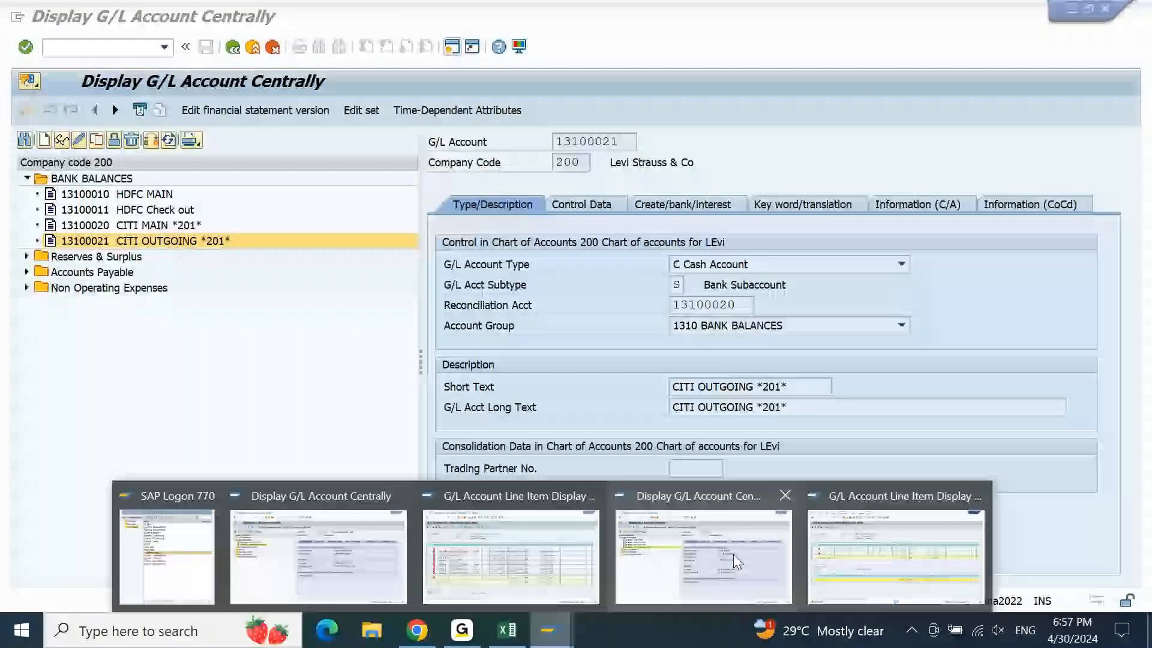
# Rename account 13100021's description to BANK OUTGOING *201* and save it
pyautogui.click(733, 553)
pyautogui.press('Down')
pyautogui.press('BackSpace')
pyautogui.press('BackSpace')
pyautogui.press('BackSpace')
pyautogui.press('BackSpace')
pyautogui.write('BANK')
pyautogui.press('Return')
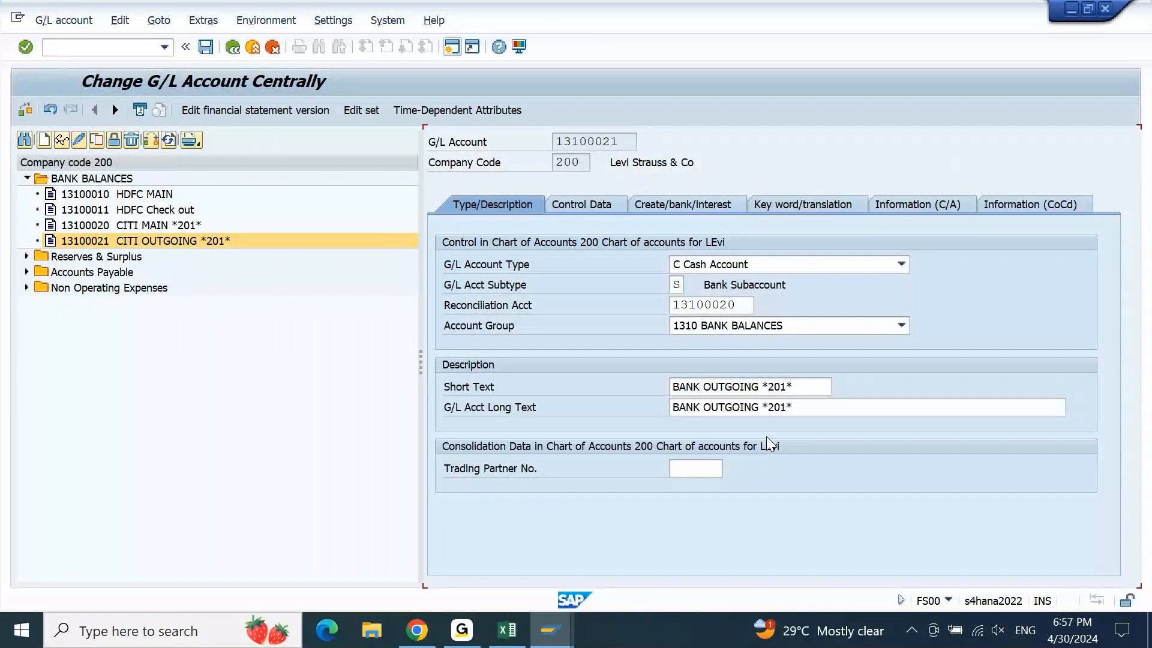
pyautogui.click(206, 48)
# Change account 13100020's short and long texts to BANK MAIN *201* and save
pyautogui.click(98, 228)
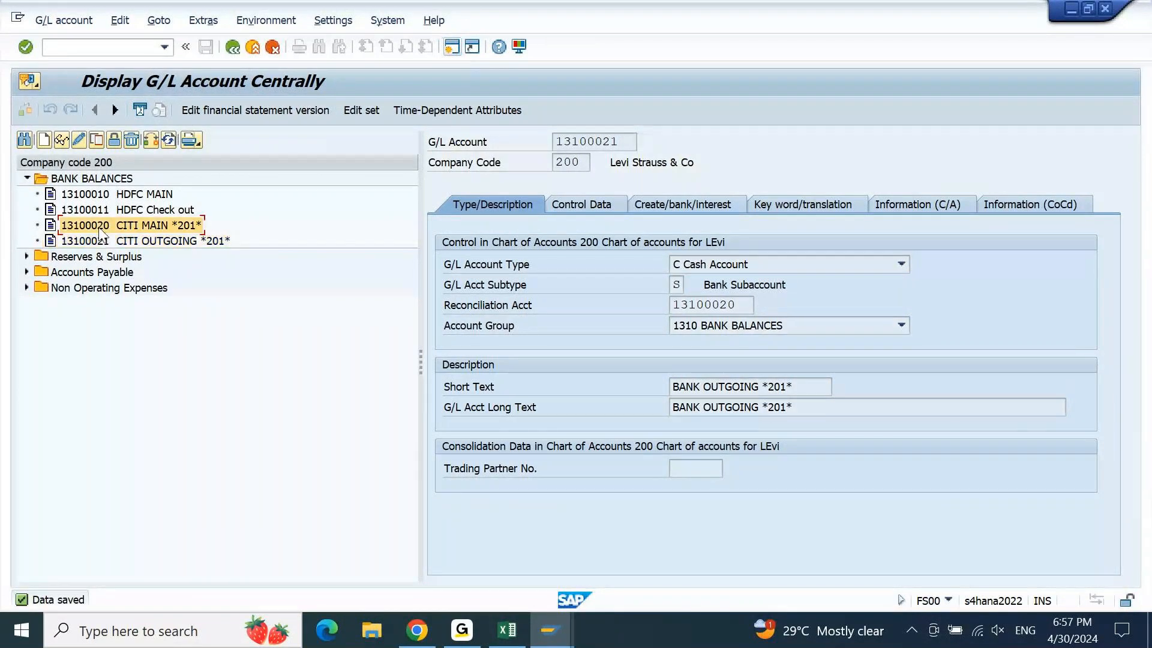
pyautogui.click(78, 141)
pyautogui.click(698, 366)
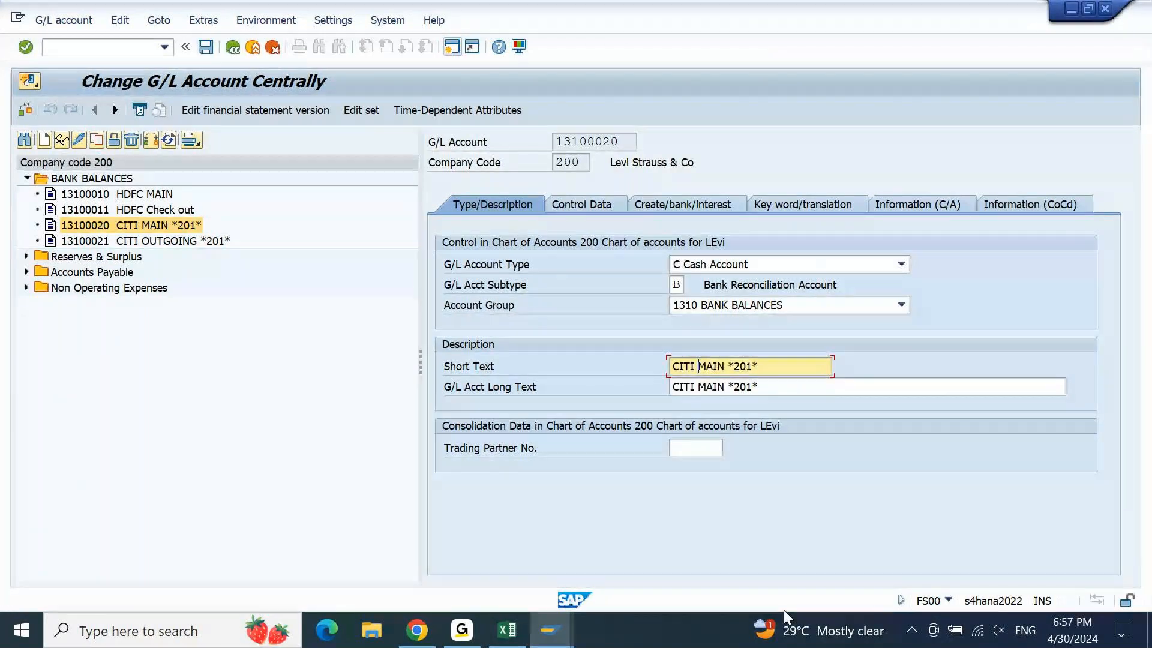
pyautogui.press('Left')
pyautogui.hotkey('shift', 'Home')
pyautogui.write('BANK')
pyautogui.press('Tab')
pyautogui.hotkey('shift', 'Right')
pyautogui.hotkey('shift', 'Right')
pyautogui.hotkey('shift', 'Right')
pyautogui.hotkey('shift', 'Right')
pyautogui.write('BANK')
pyautogui.press('Return')
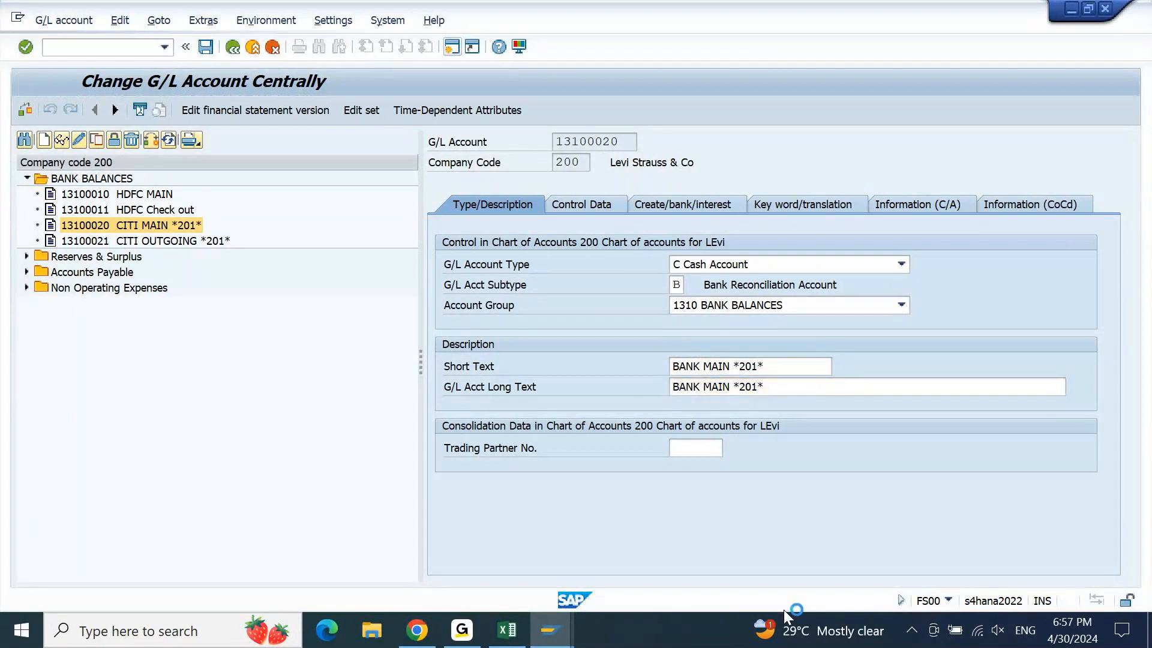
pyautogui.hotkey('ctrl', 's')
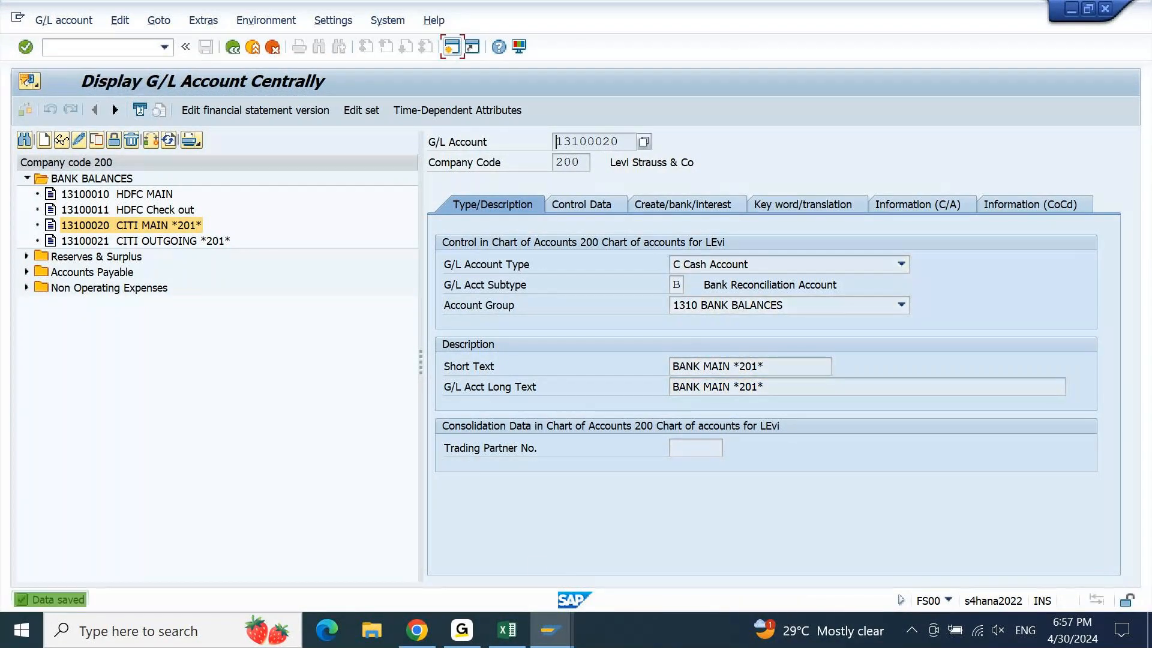
pyautogui.click(550, 629)
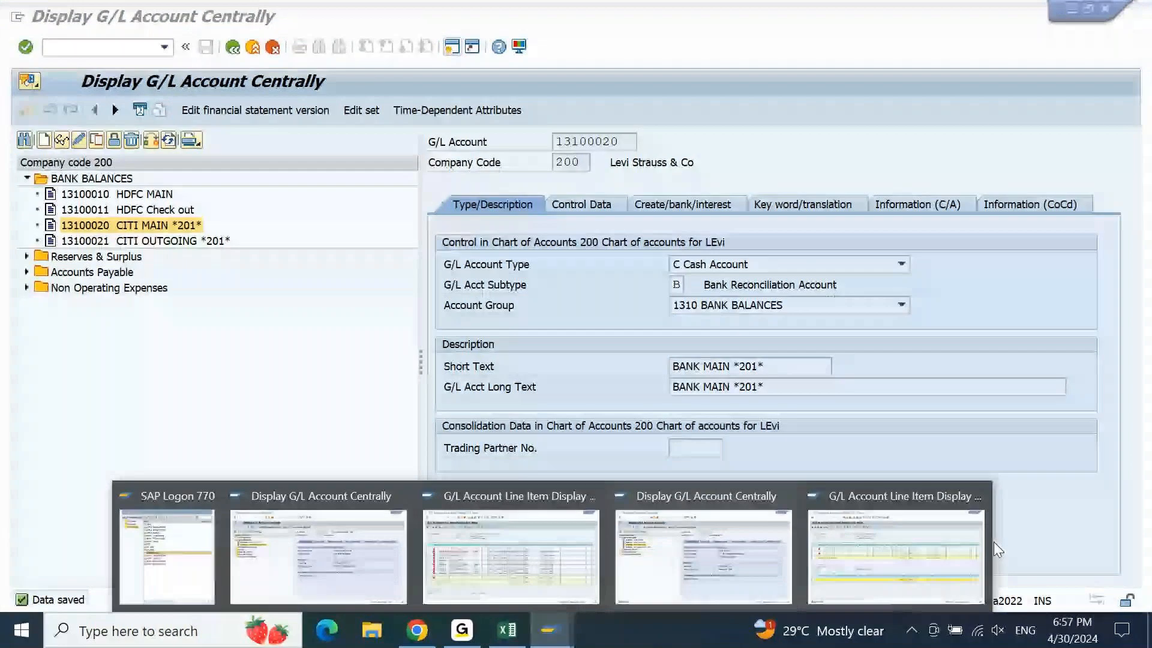
# Refresh the 13100021 FAGLL03 list via List > Refresh so its header reads BANK OUTGOING *201*
pyautogui.click(966, 546)
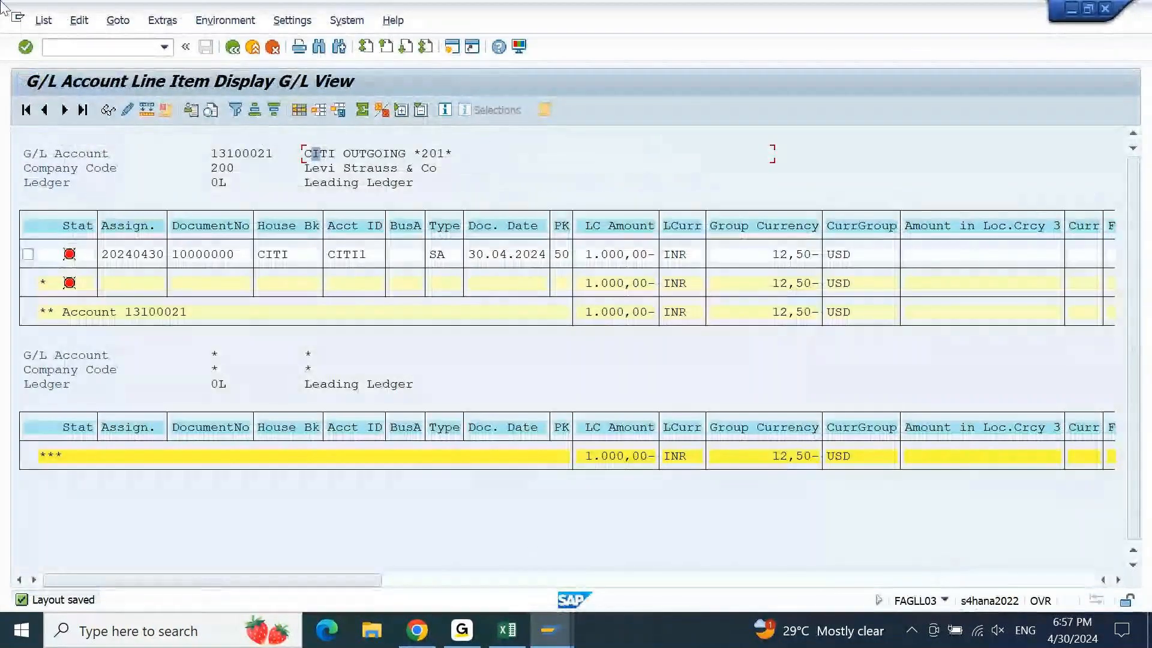
pyautogui.click(37, 22)
pyautogui.click(37, 23)
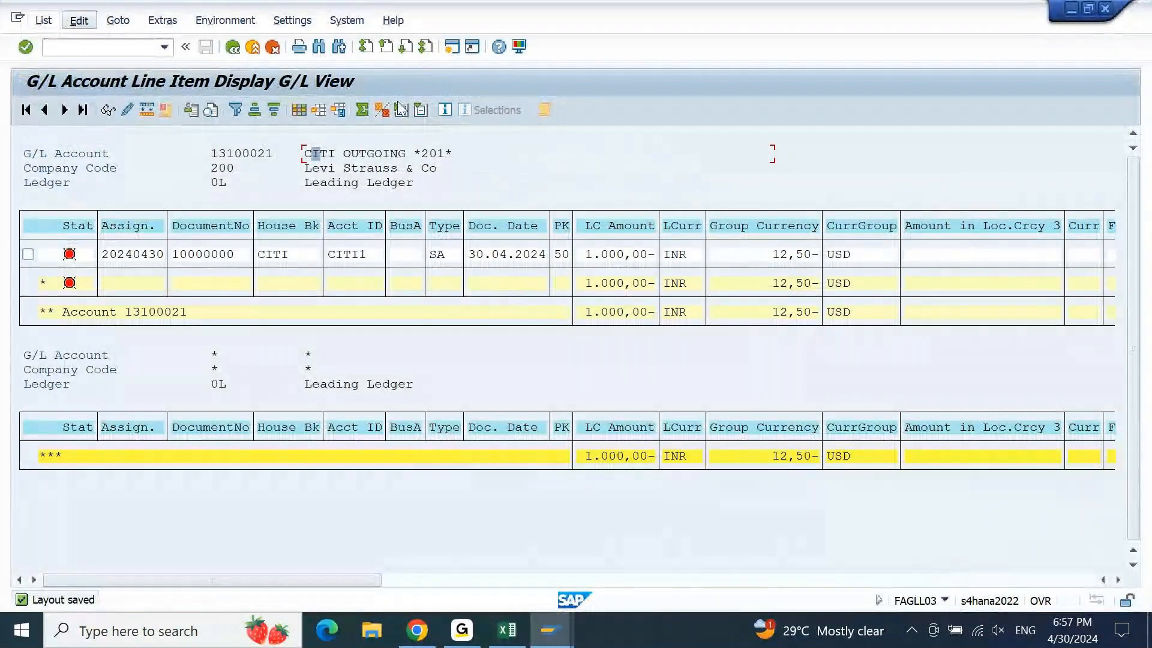
pyautogui.click(425, 157)
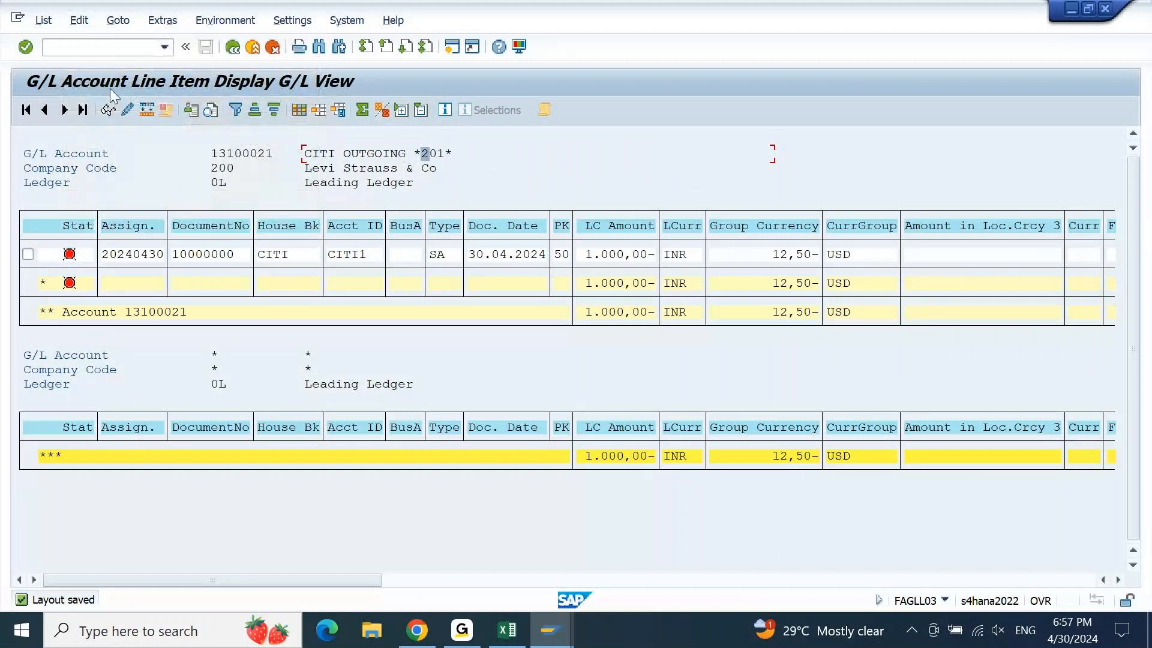
pyautogui.click(43, 22)
pyautogui.click(61, 60)
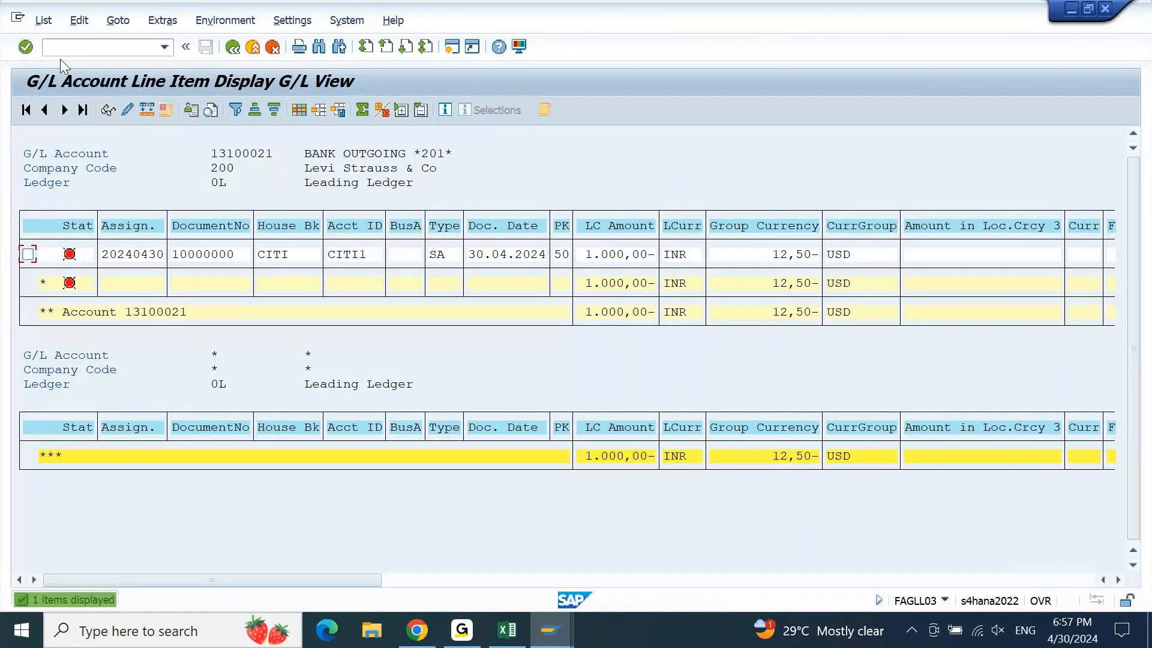
pyautogui.click(324, 155)
pyautogui.click(378, 155)
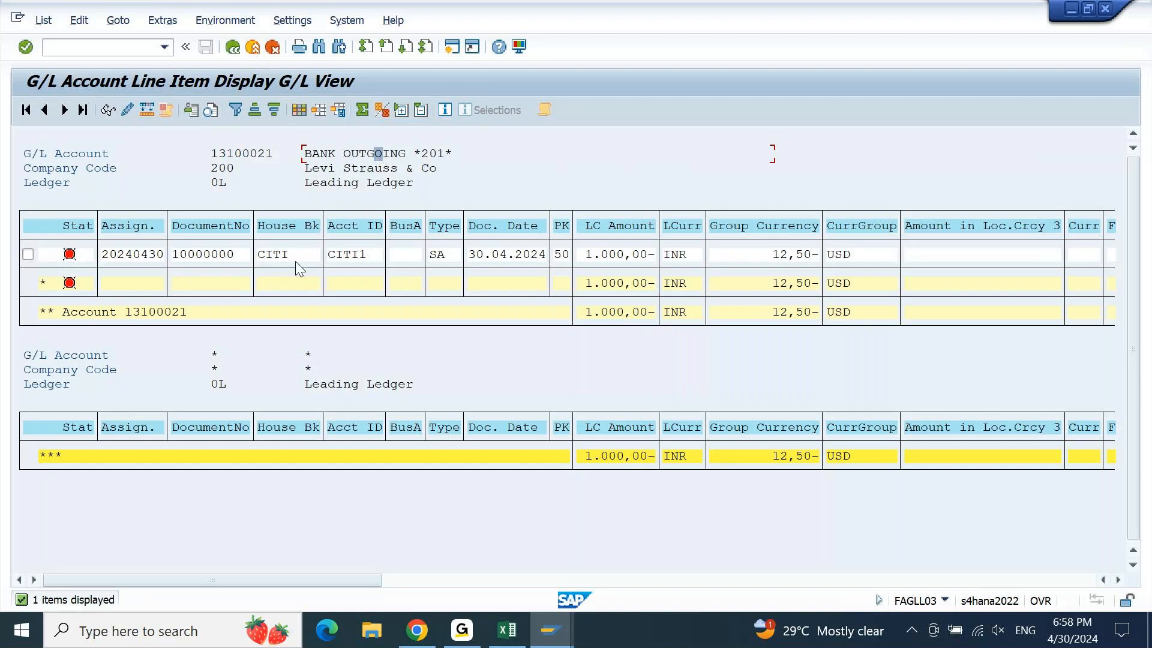
# Subtotal the BANK OUTGOING line items by Acct ID so they merge into a single CITI1 block
pyautogui.click(293, 283)
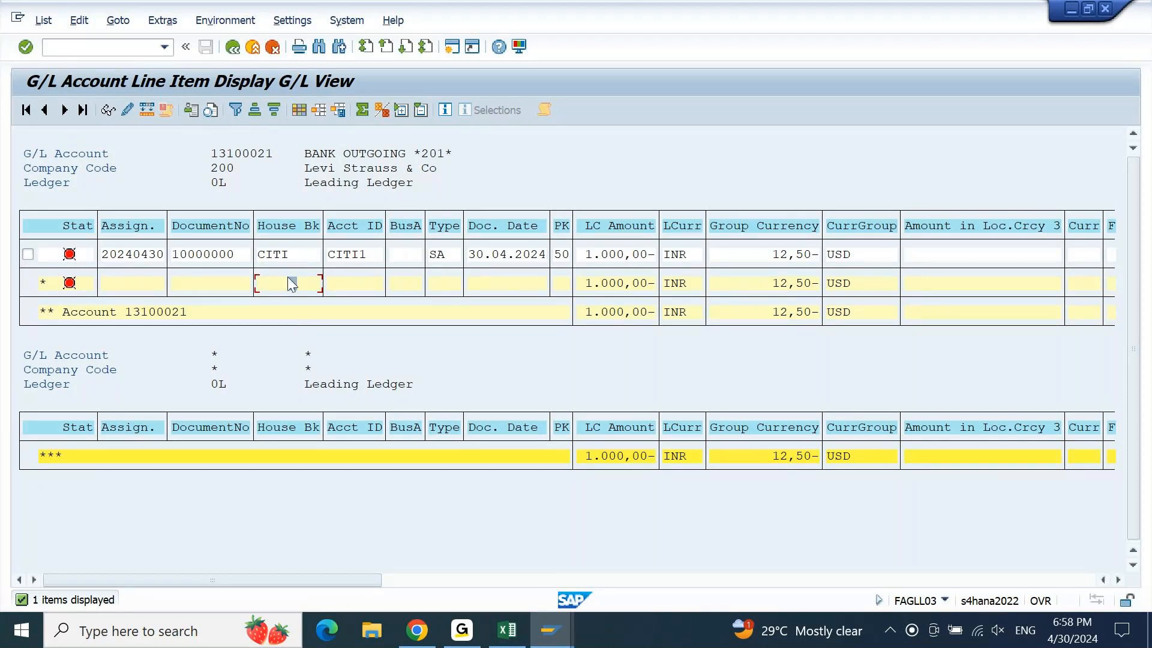
pyautogui.click(634, 284)
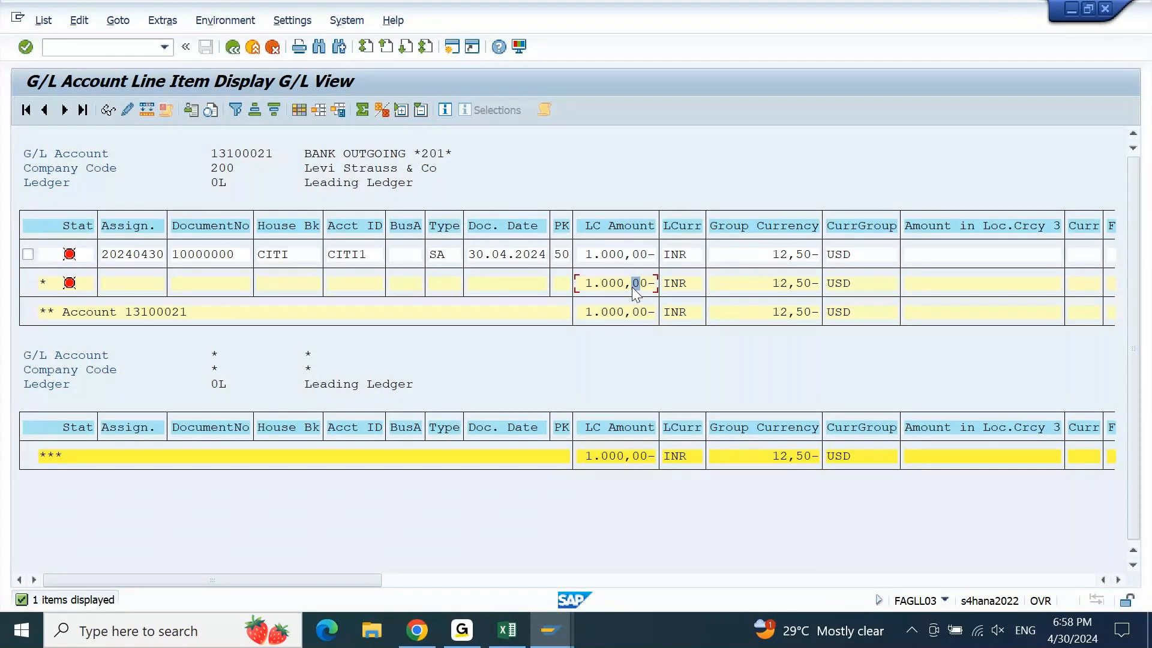
pyautogui.click(295, 225)
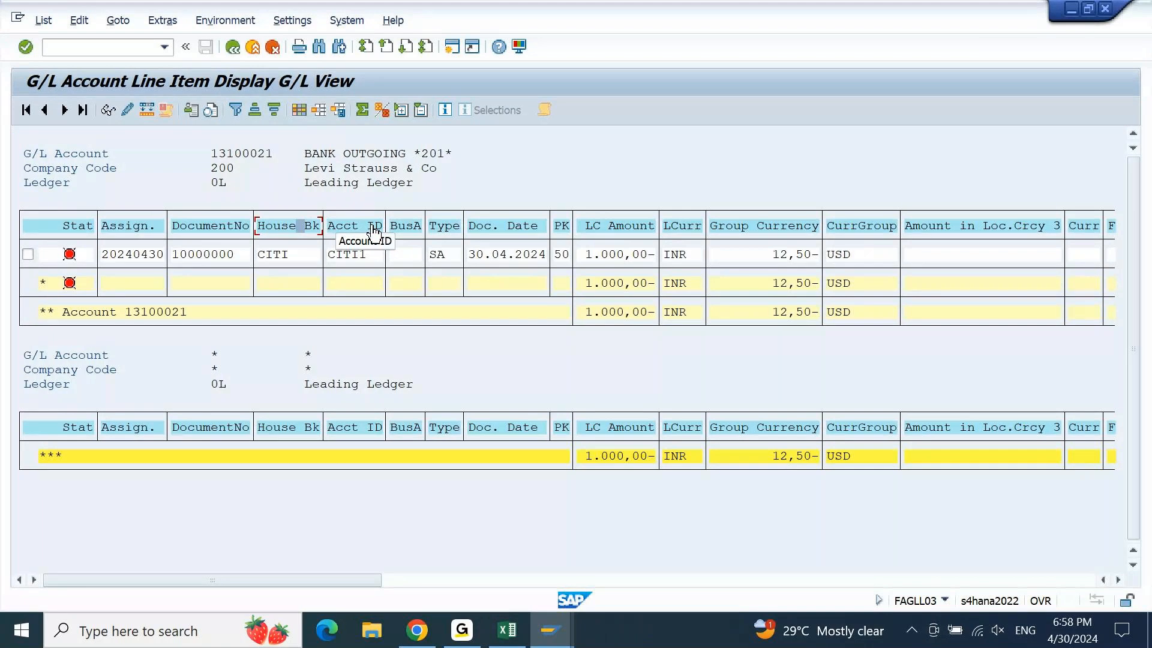
pyautogui.click(374, 231)
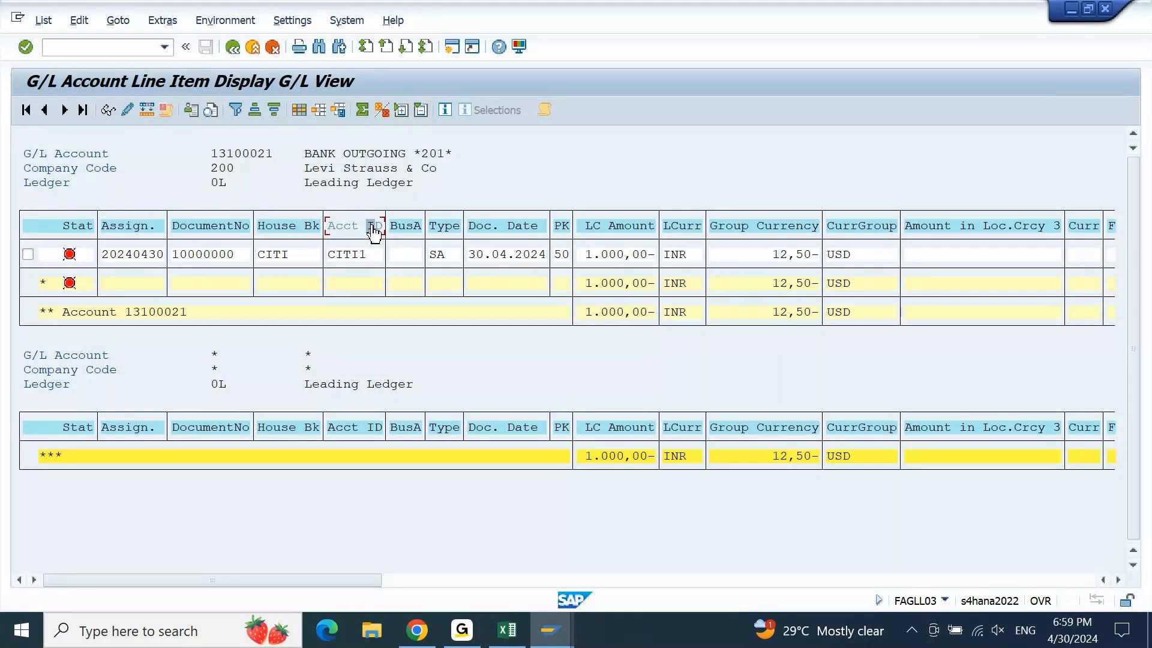
pyautogui.click(380, 109)
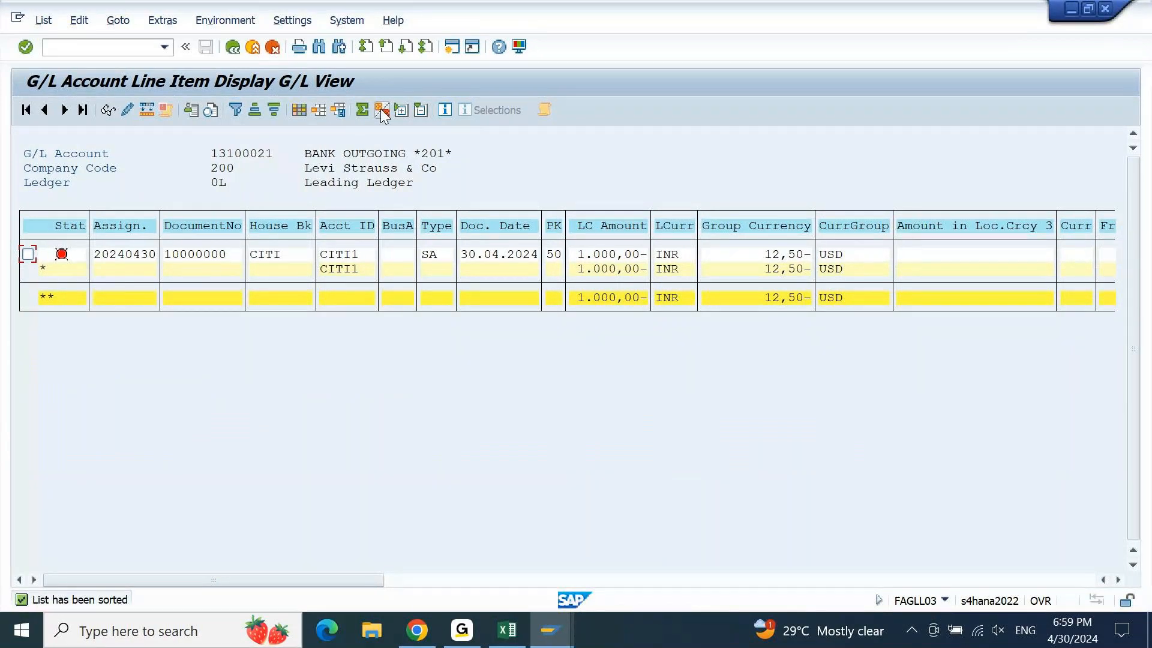
pyautogui.click(357, 270)
pyautogui.click(613, 270)
# Run FI12, jump to company code 200 and show its house banks CITI and HDFC
pyautogui.click(544, 613)
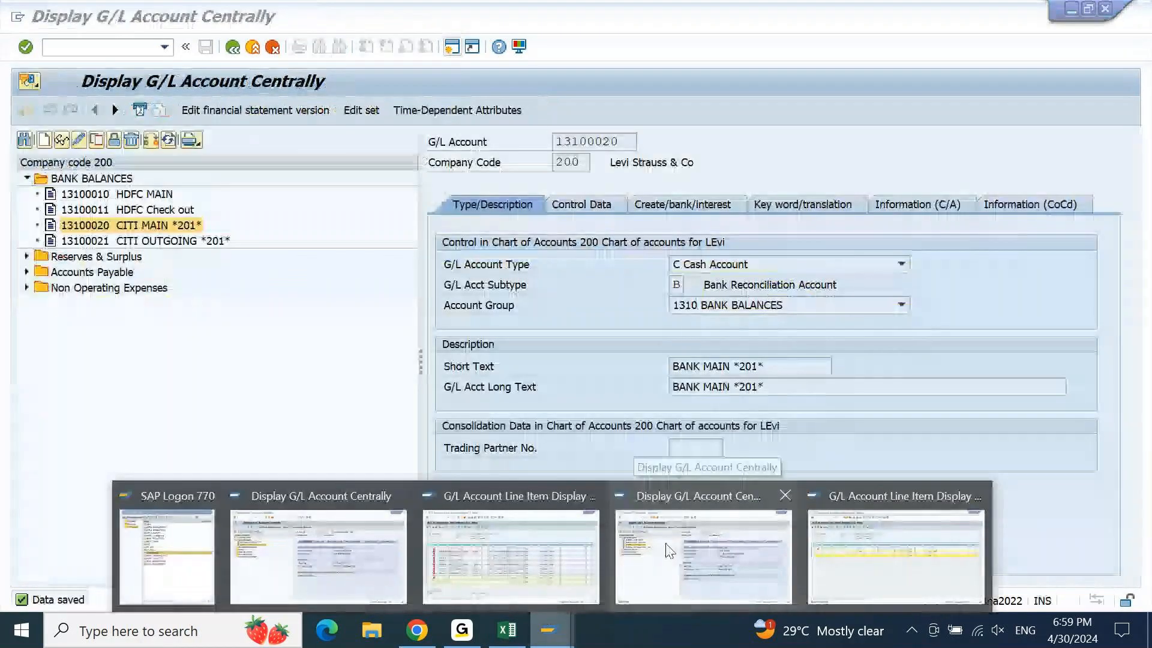
pyautogui.click(720, 529)
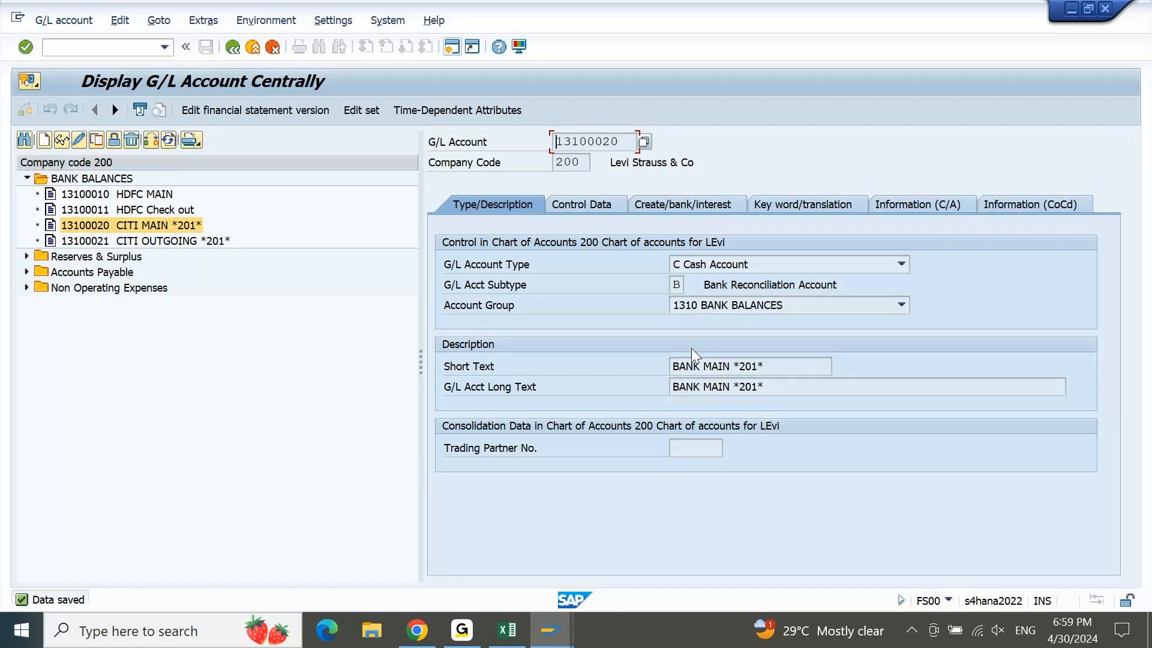
pyautogui.click(114, 48)
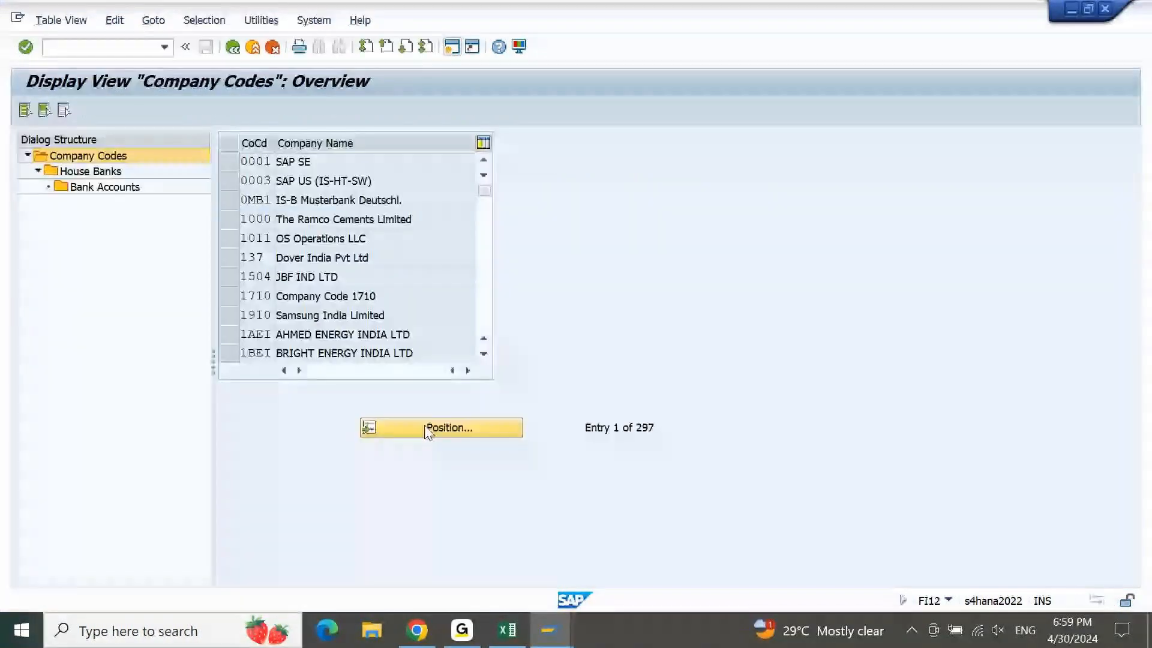
pyautogui.click(427, 427)
pyautogui.write('2')
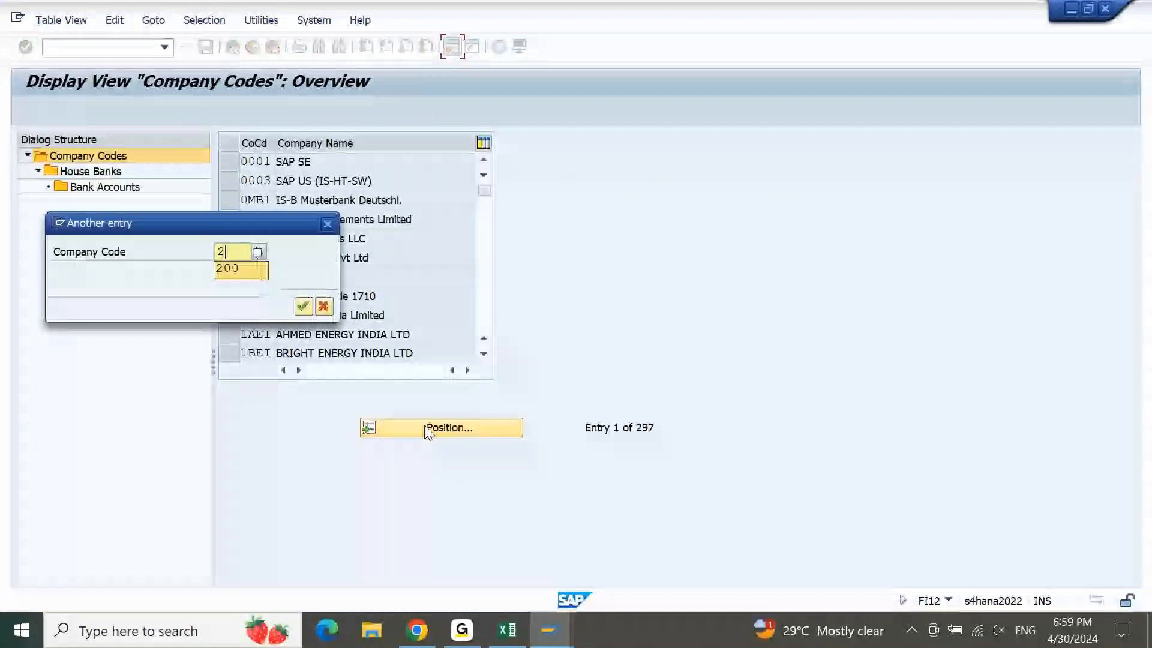
pyautogui.press('Return')
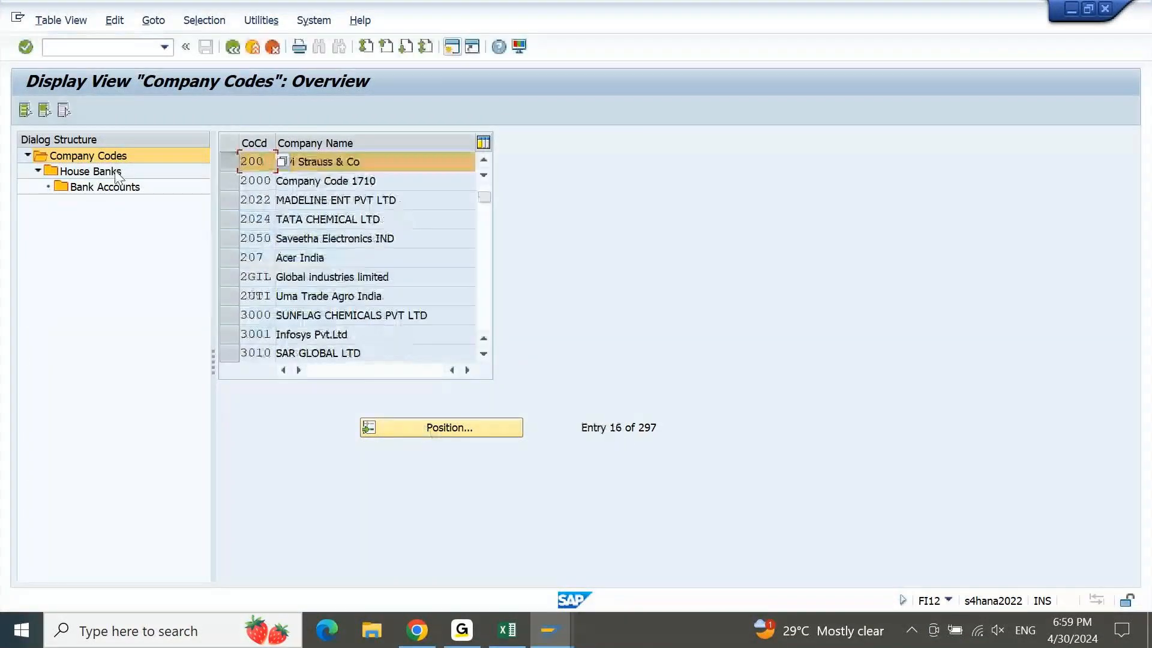
pyautogui.doubleClick(117, 173)
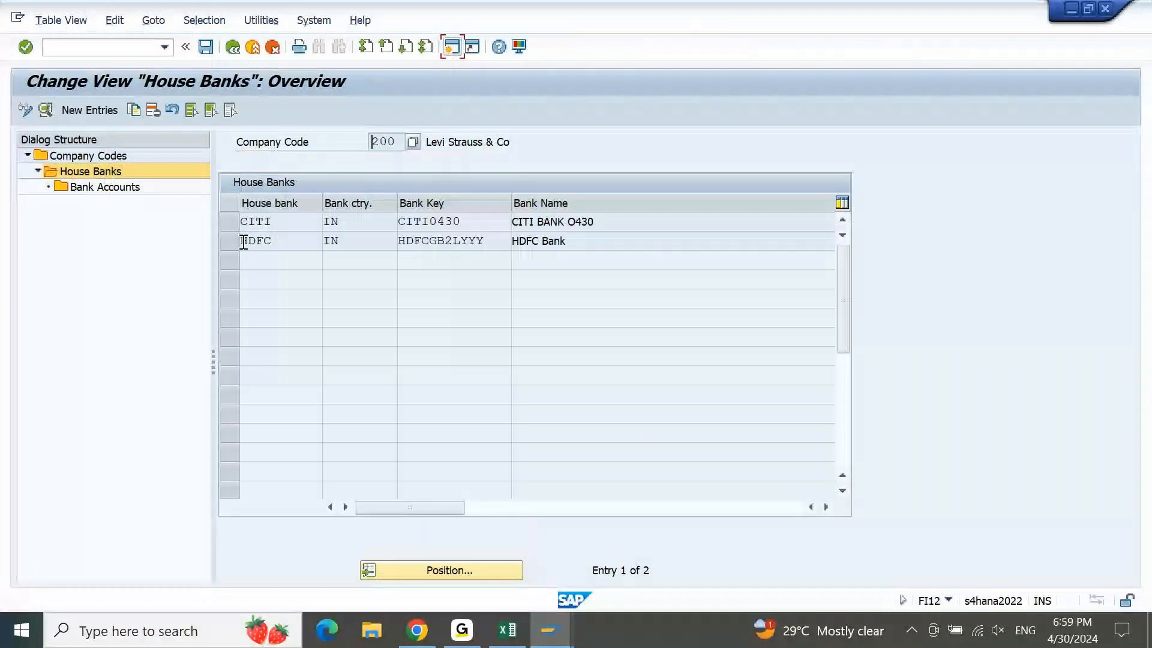
# Enter a new house bank AXIS with country IN and bank key AXIS0430
pyautogui.click(106, 110)
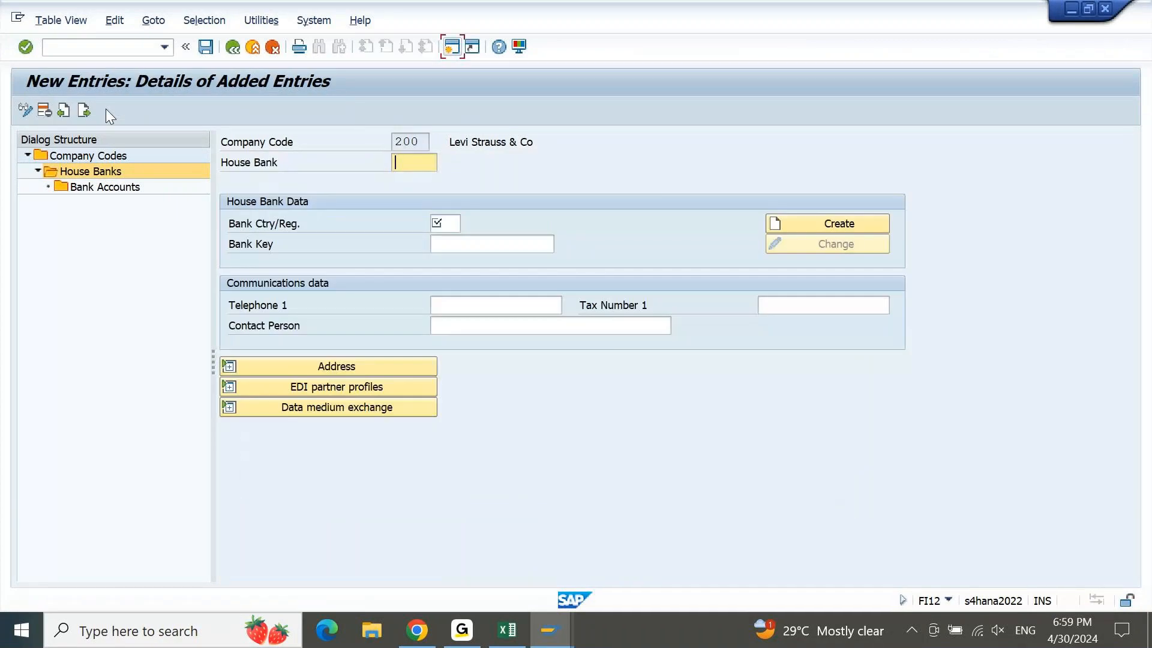
pyautogui.write('AXIS')
pyautogui.press('Tab')
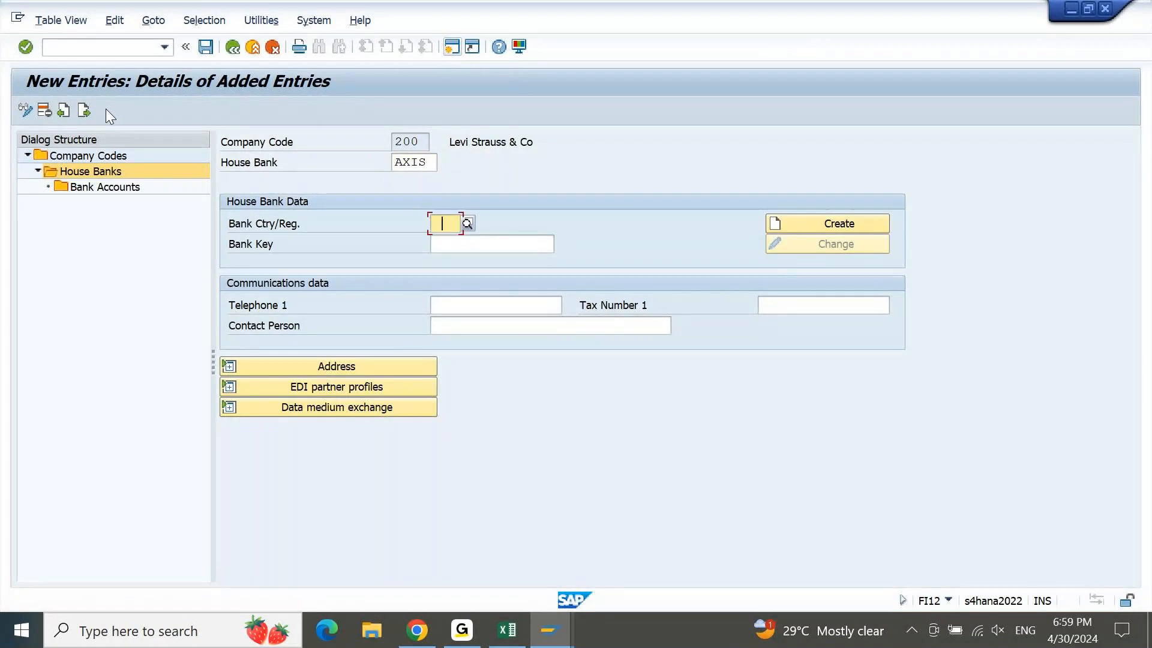
pyautogui.write('In')
pyautogui.press('Tab')
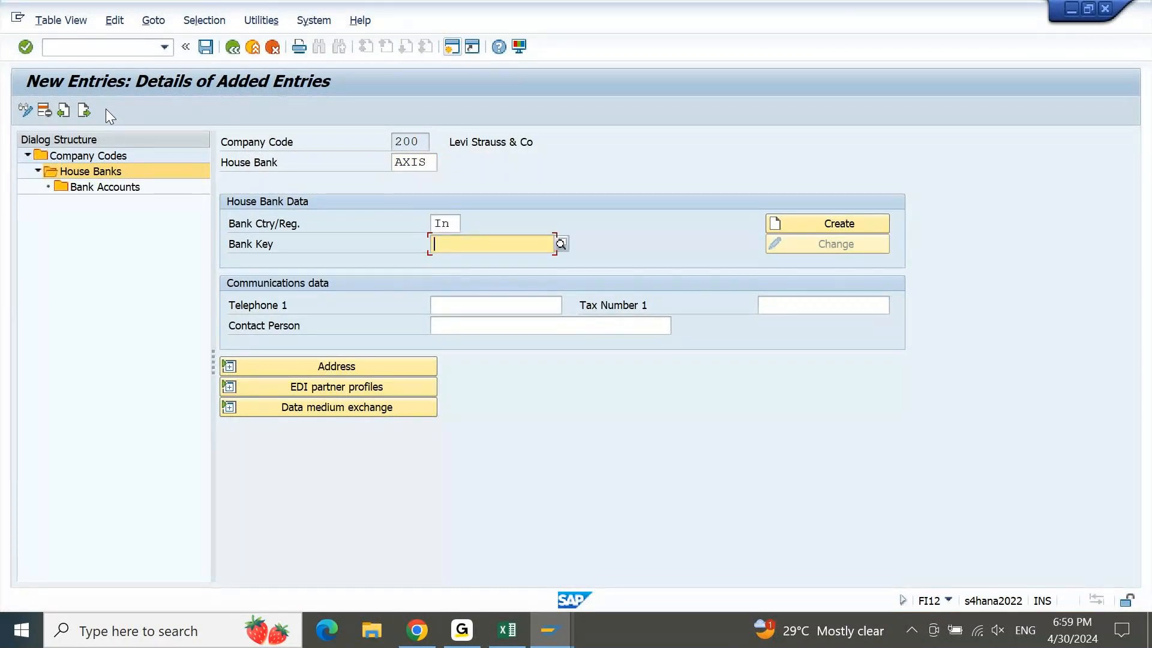
pyautogui.write('AXIS0430')
pyautogui.press('Tab')
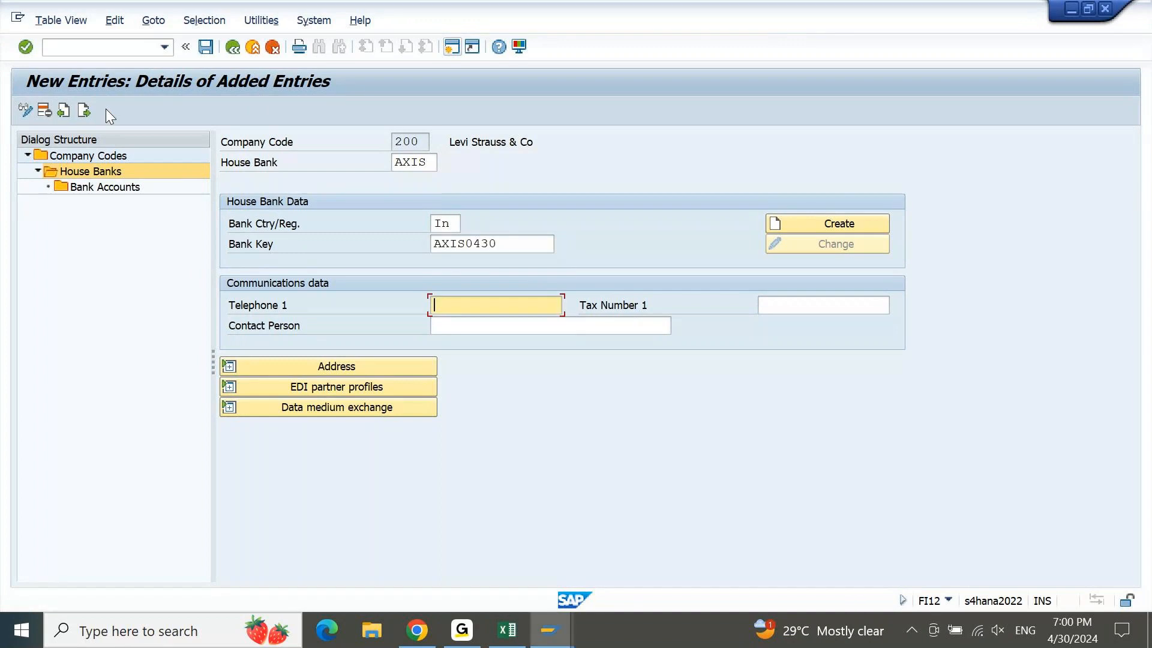
pyautogui.moveTo(472, 243); pyautogui.dragTo(506, 245)
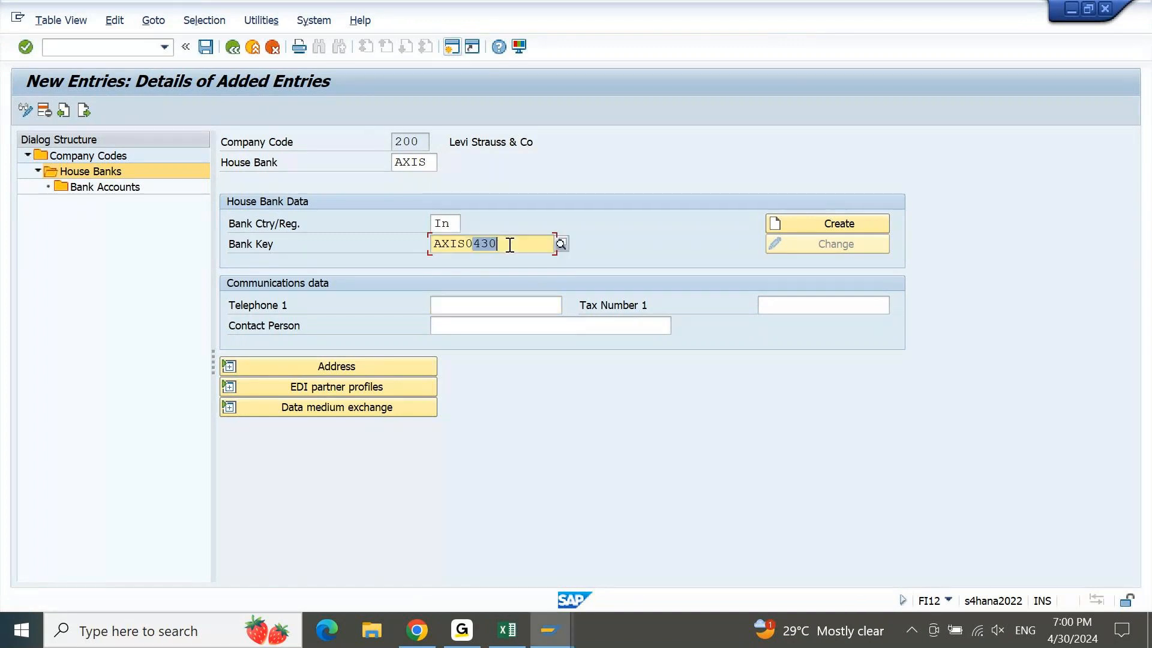
# Create bank data named AXIS with region 10, then save the house bank under a customizing request
pyautogui.click(797, 228)
pyautogui.write('AXIS')
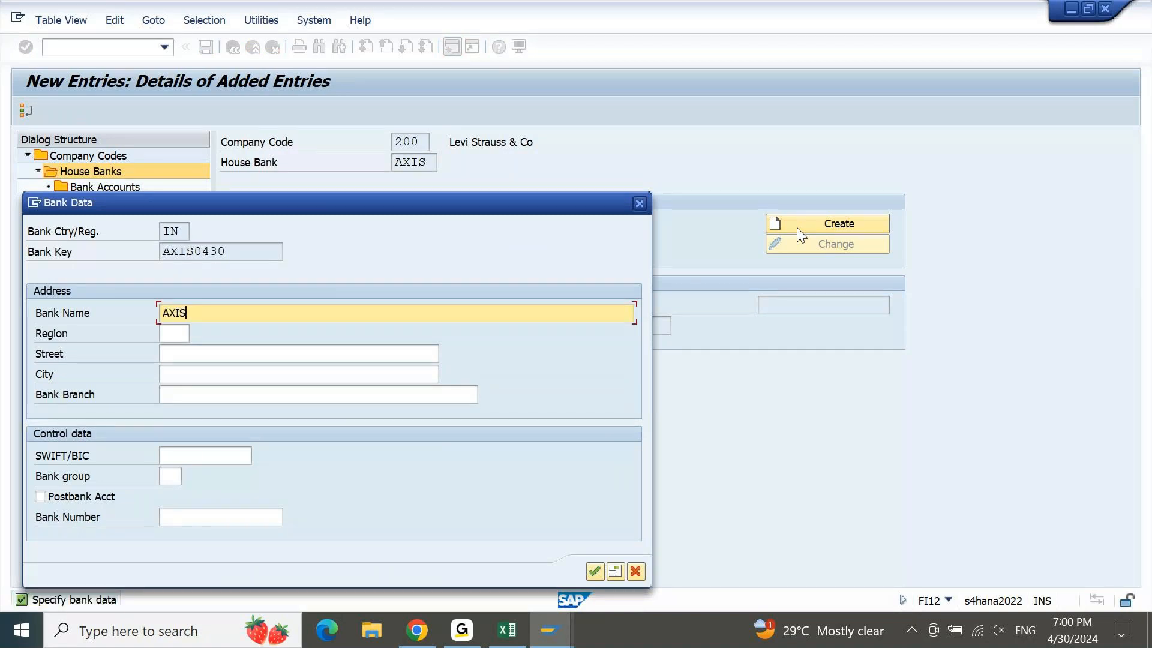
pyautogui.press('Tab')
pyautogui.write('10')
pyautogui.press('Tab')
pyautogui.write('A')
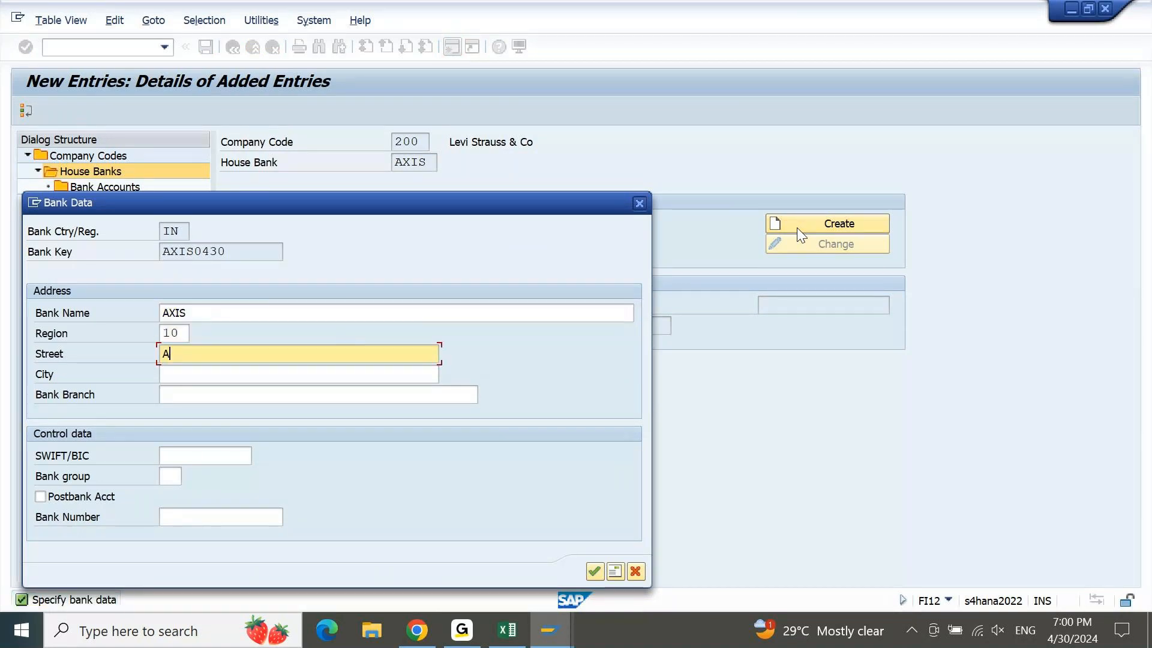
pyautogui.press('Tab')
pyautogui.write('A')
pyautogui.press('Tab')
pyautogui.write('A')
pyautogui.press('Return')
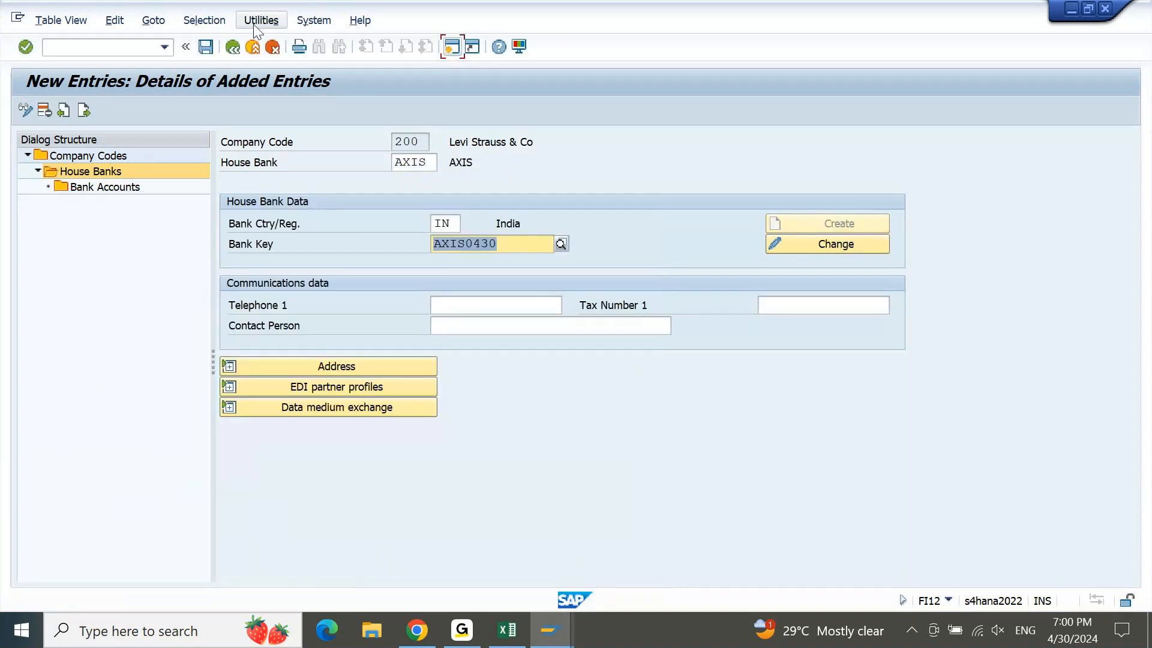
pyautogui.click(207, 47)
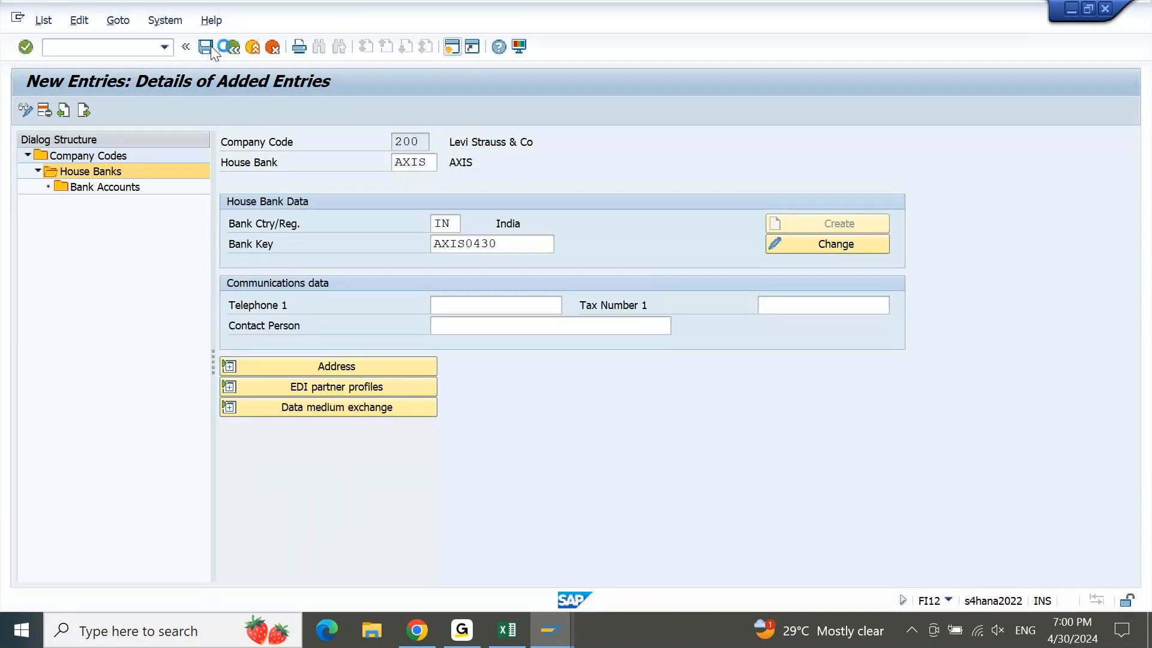
pyautogui.press('Return')
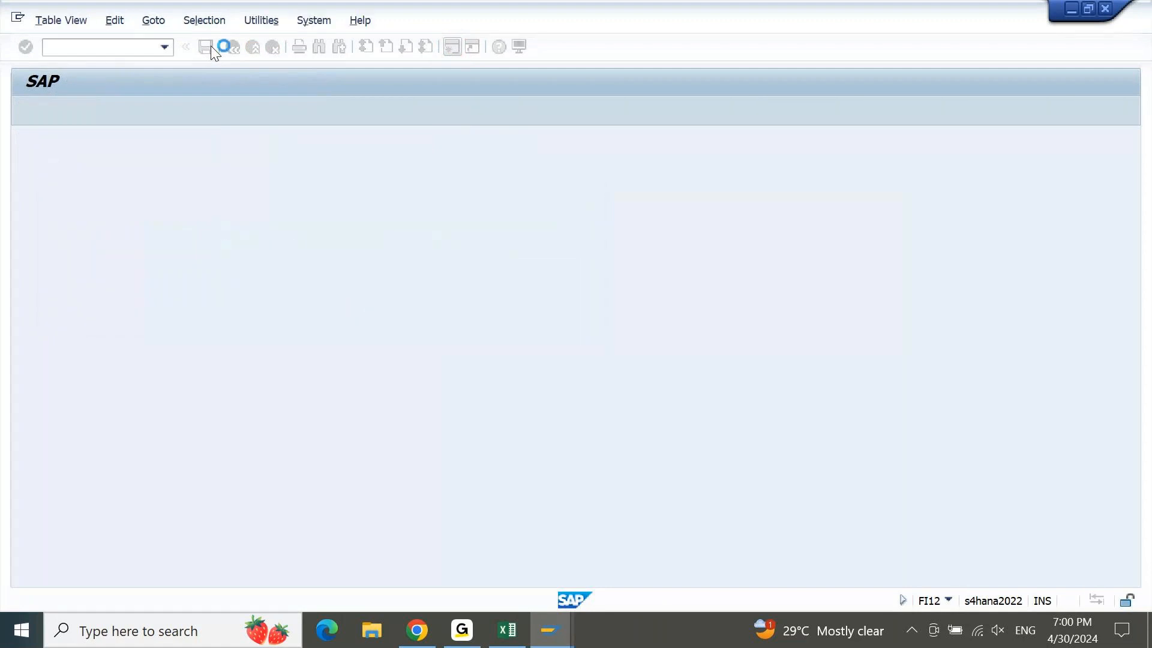
# Back in Manage Bank Accounts, create a draft for company code 200 with account type 01
pyautogui.click(428, 634)
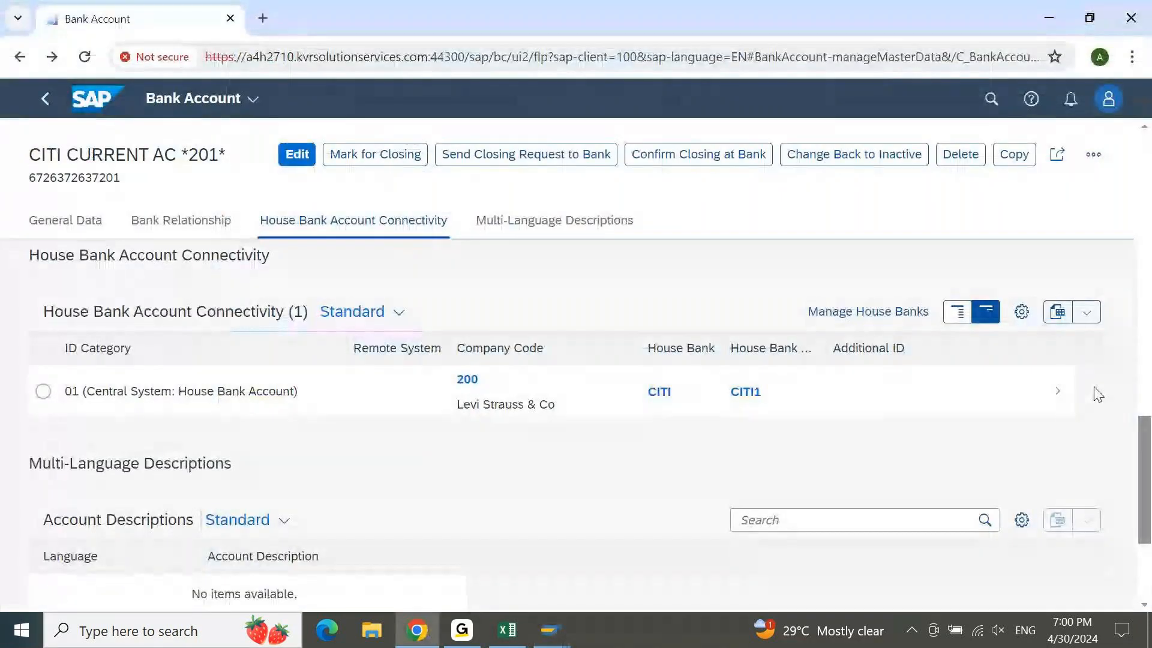
pyautogui.scroll(-3, 1143, 468)
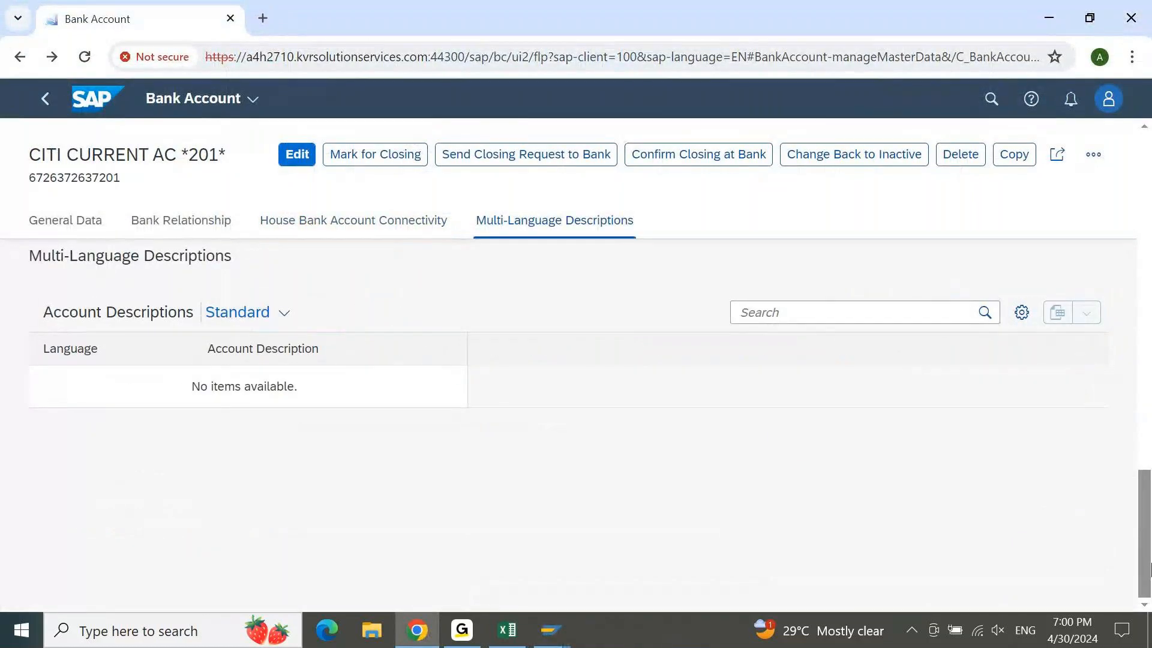
pyautogui.scroll(10, 1149, 567)
pyautogui.click(46, 106)
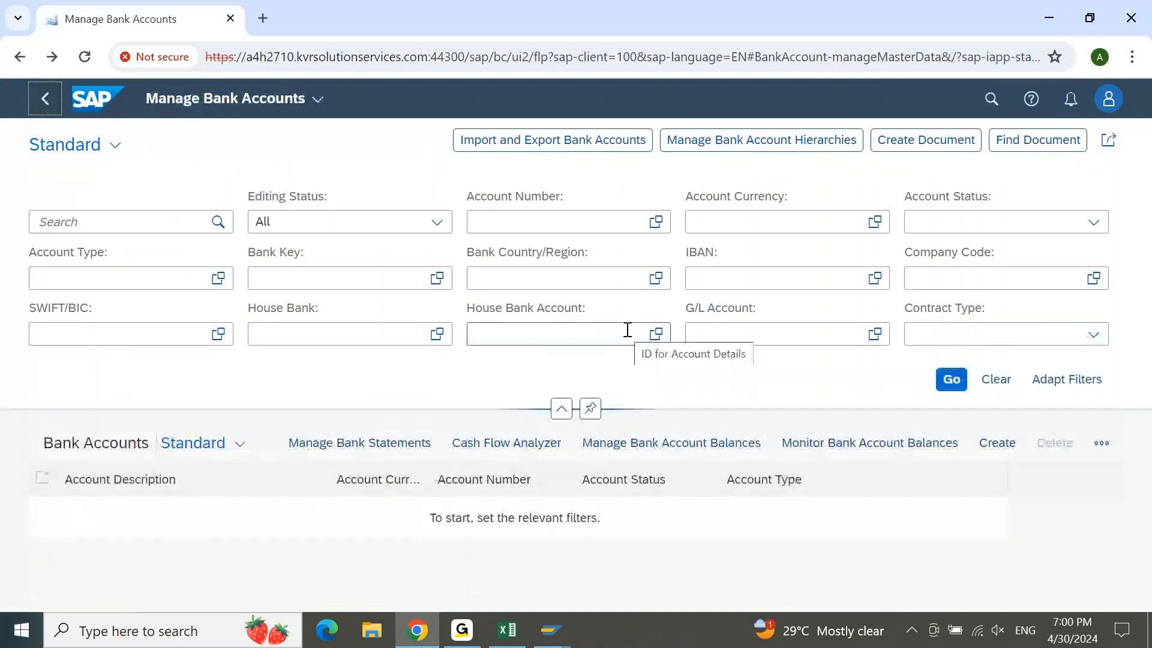
pyautogui.click(998, 443)
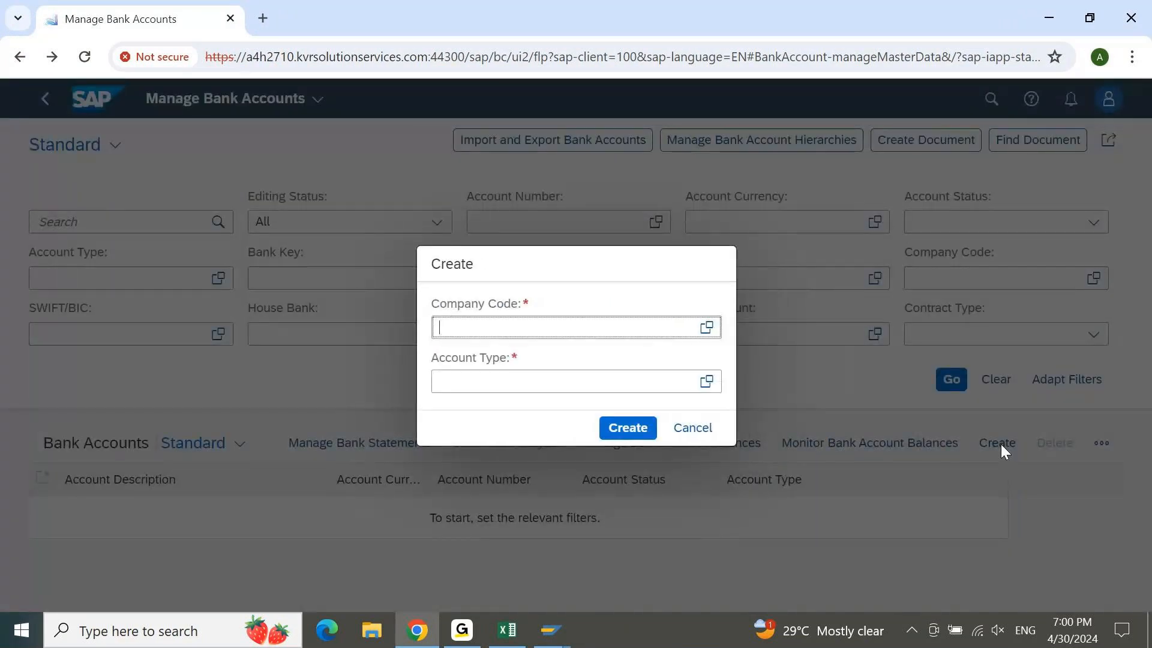
pyautogui.write('200')
pyautogui.press('Tab')
pyautogui.write('01')
pyautogui.press('Tab')
pyautogui.click(626, 427)
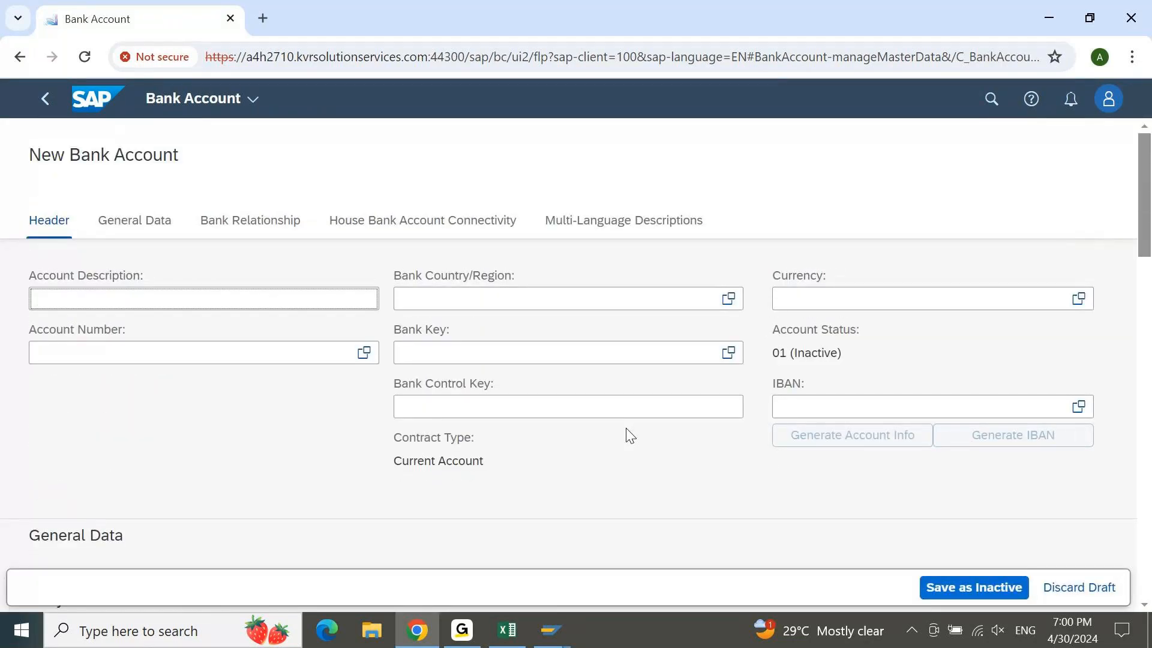
# Name the bank account AXIS CURRENT A/C 301
pyautogui.write('AXIS CURRENT')
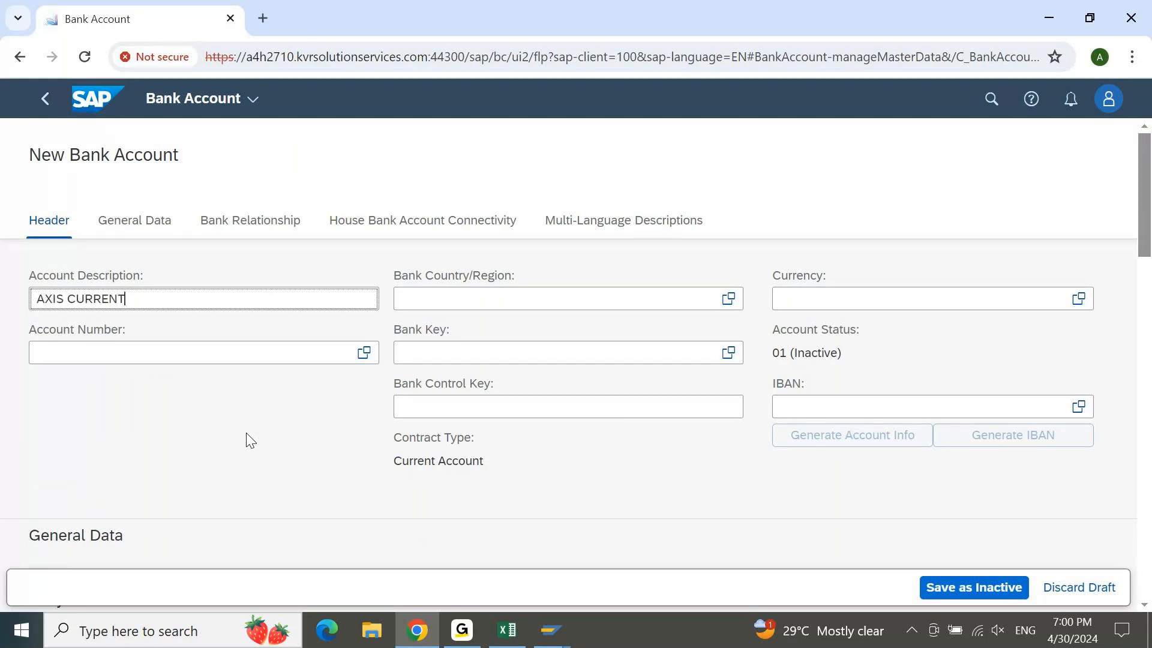
pyautogui.write(' A/C 202')
pyautogui.press('BackSpace')
pyautogui.write('1')
pyautogui.press('Left')
pyautogui.press('Left')
pyautogui.hotkey('shift', 'Left')
pyautogui.write('3')
# Paste the account number, choose bank key AXIS0430, and go to House Bank Account Connectivity
pyautogui.click(221, 344)
pyautogui.hotkey('ctrl', 'v')
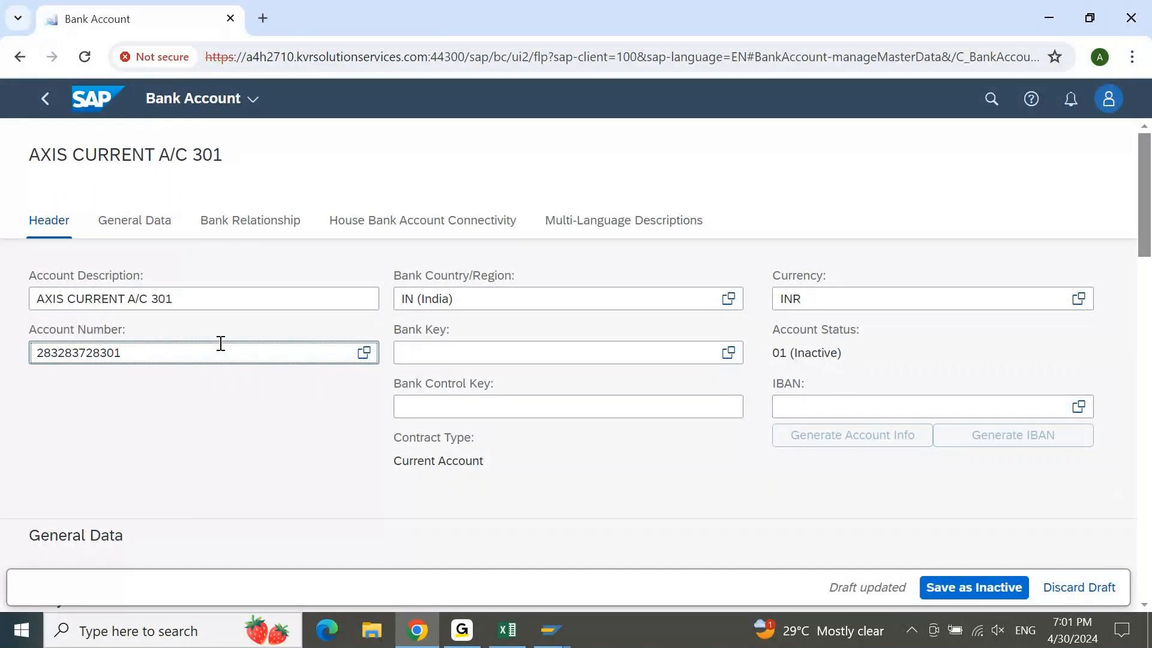
pyautogui.click(470, 353)
pyautogui.write('AXIS0001234')
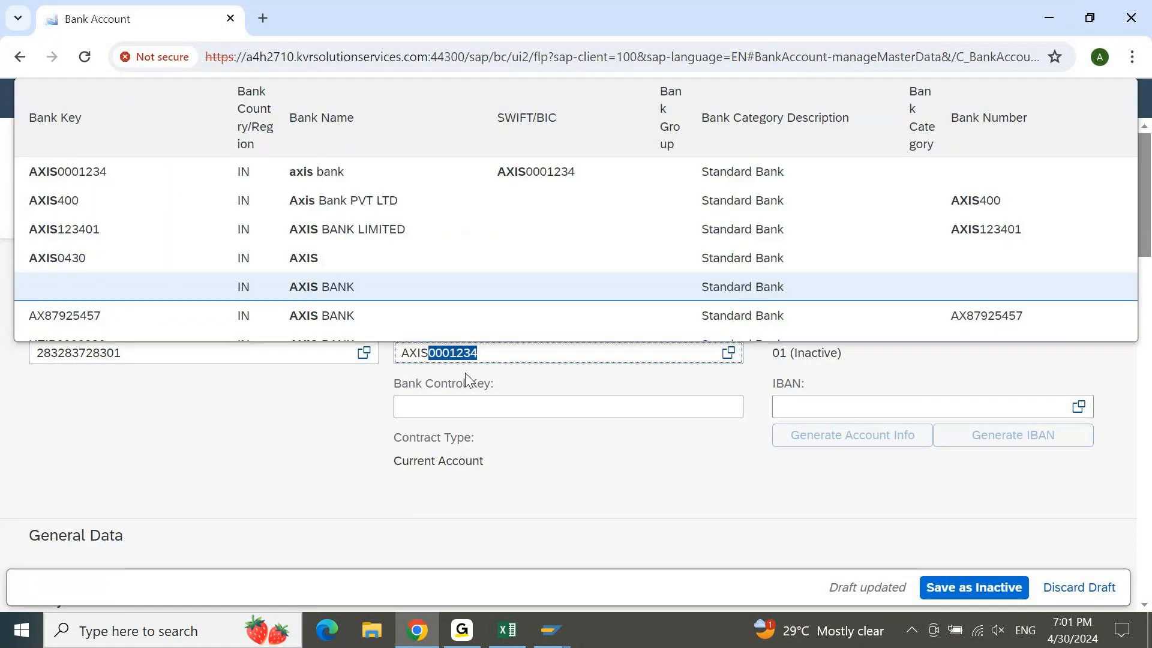
pyautogui.click(71, 262)
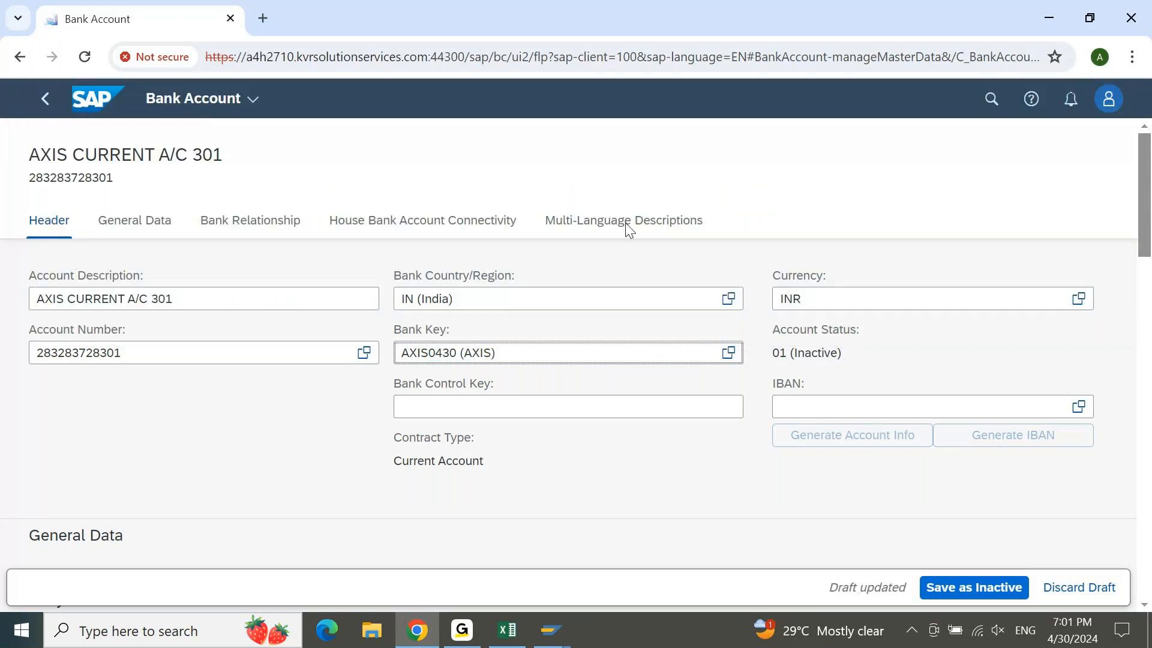
pyautogui.click(401, 225)
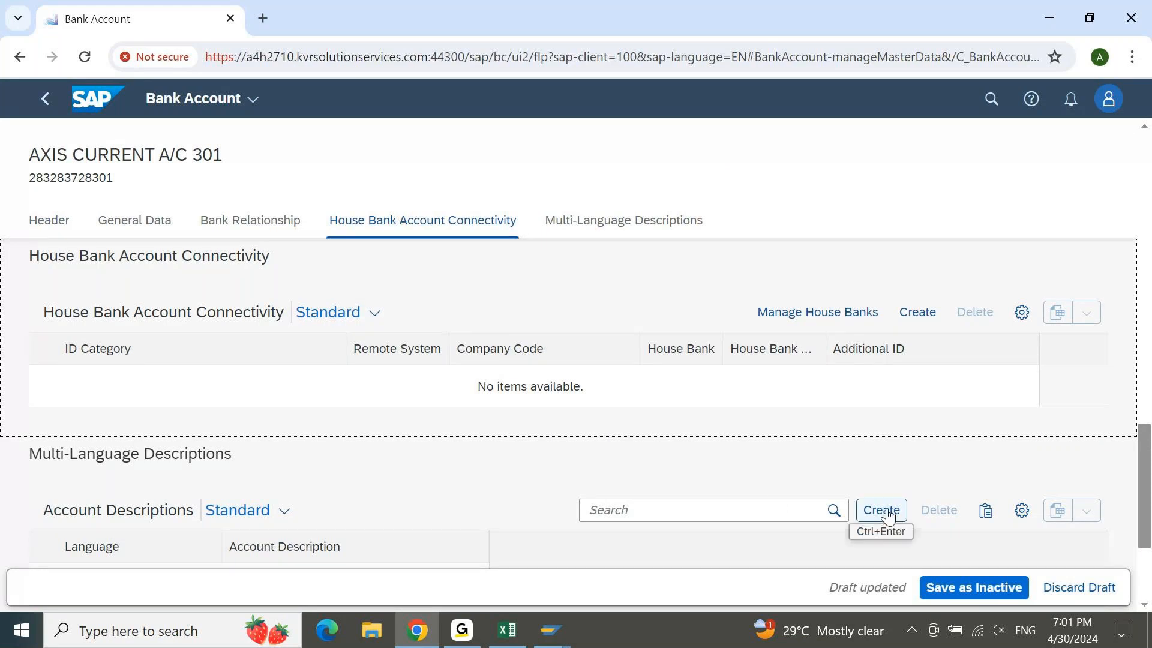
# Add a connectivity entry for house bank account AXIS1 linked to G/L account 13100020
pyautogui.click(931, 313)
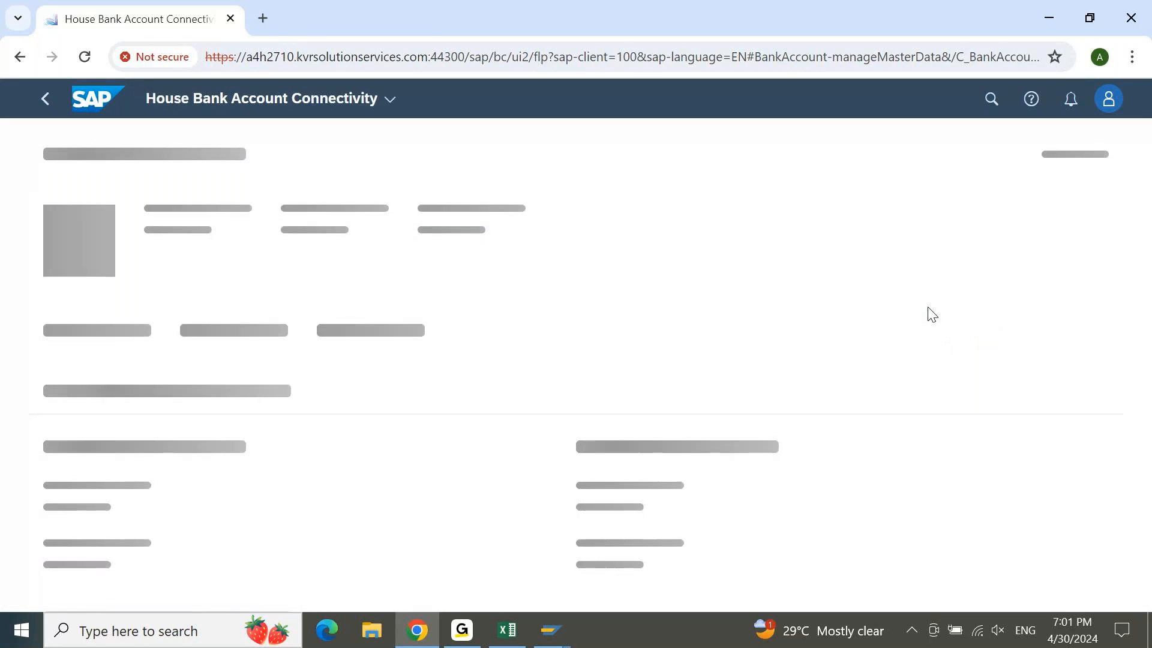
pyautogui.write('AXIA01 (Central System: House Bank Account')
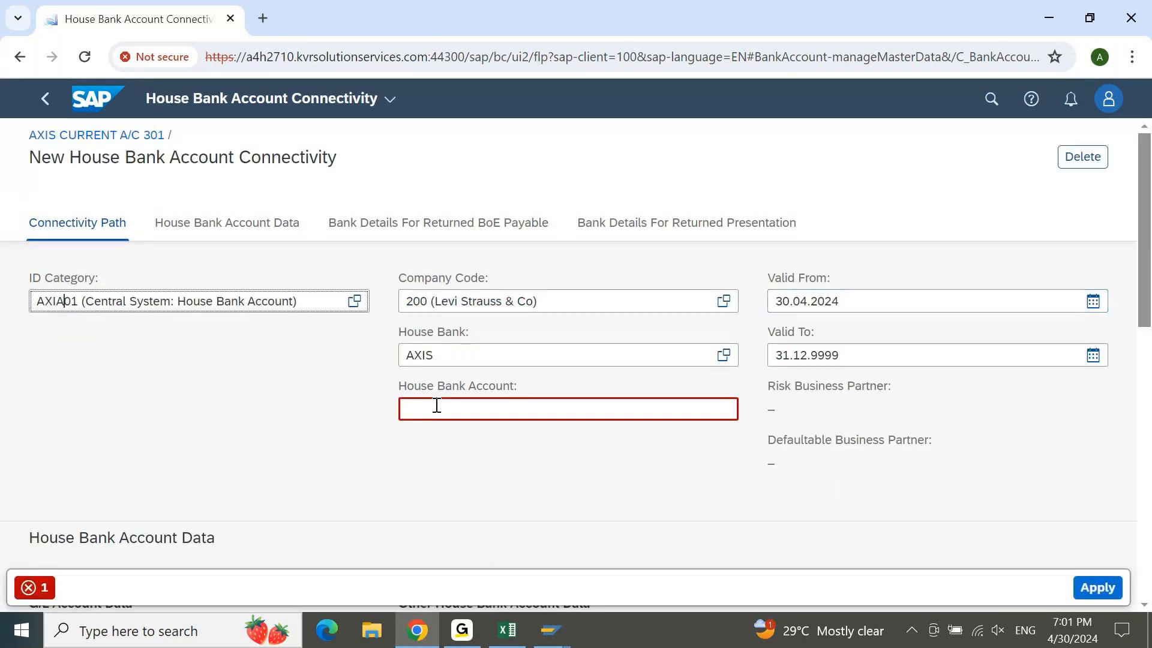
pyautogui.press('BackSpace')
pyautogui.press('BackSpace')
pyautogui.press('BackSpace')
pyautogui.press('BackSpace')
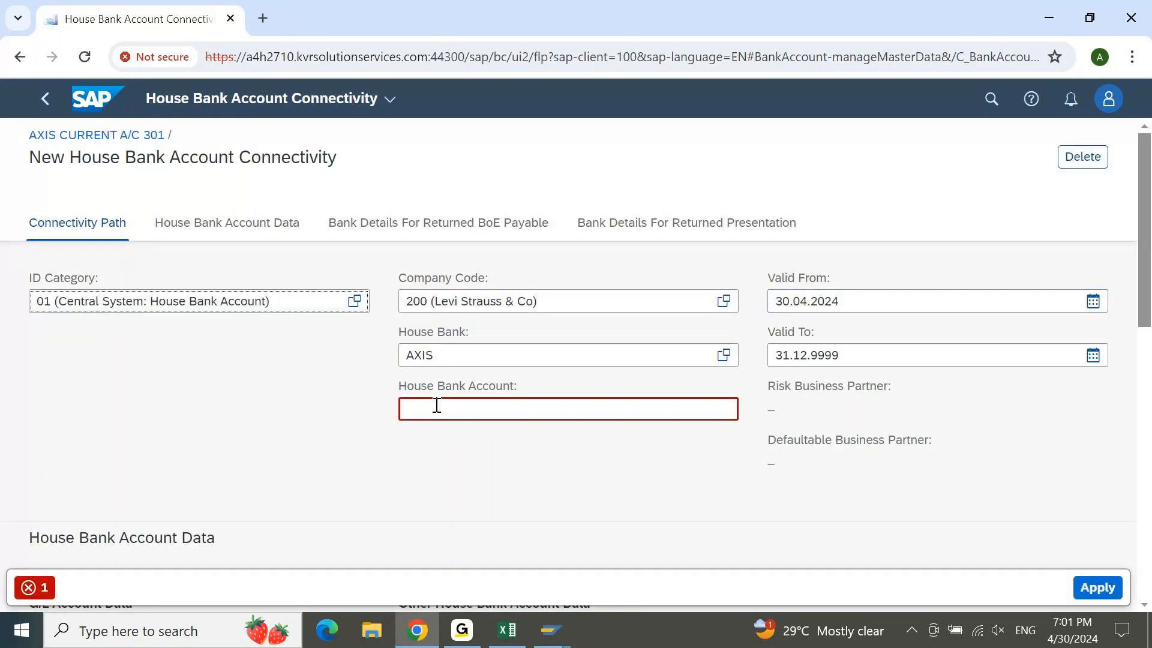
pyautogui.click(441, 406)
pyautogui.write('AXIS1')
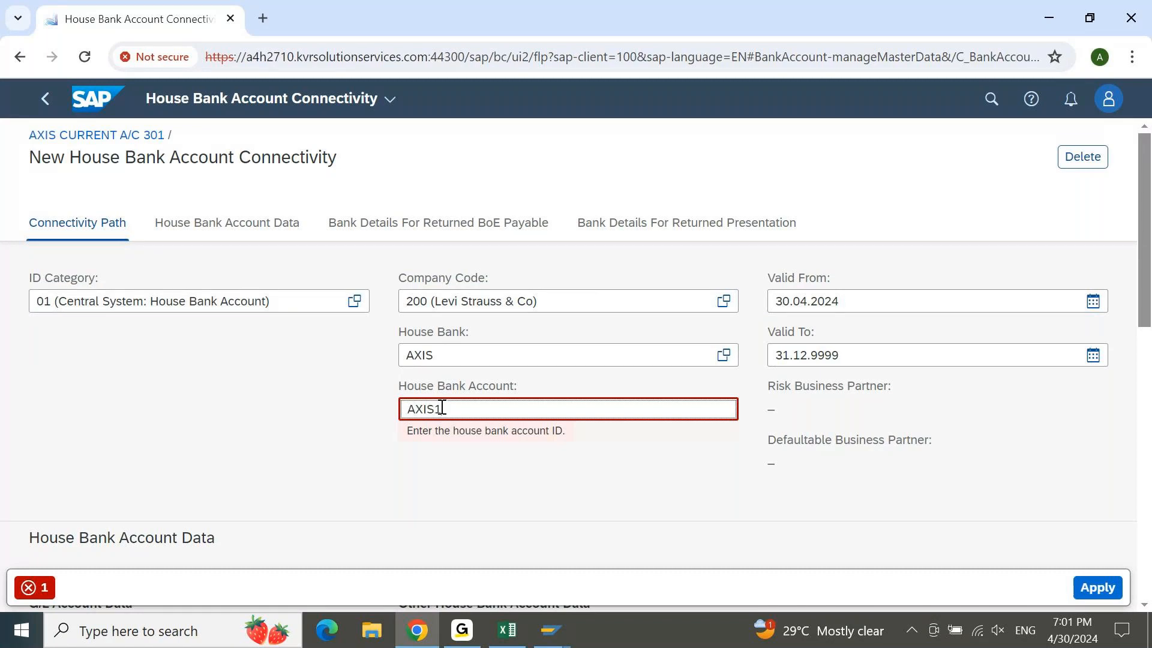
pyautogui.press('Return')
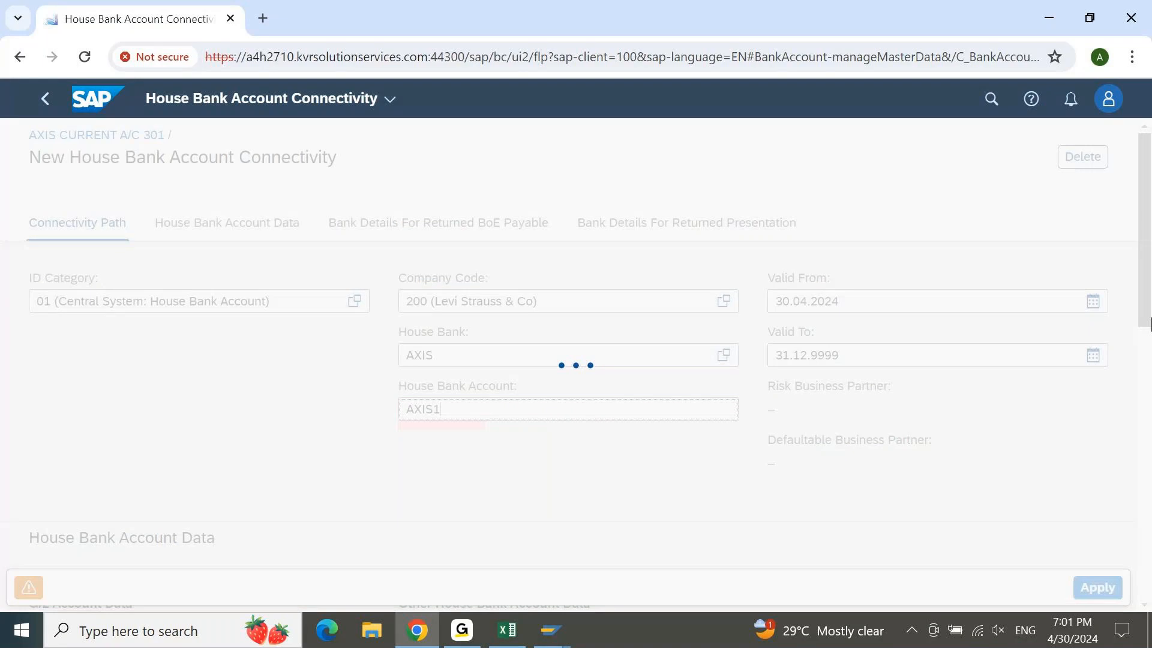
pyautogui.moveTo(1146, 284); pyautogui.dragTo(1146, 386)
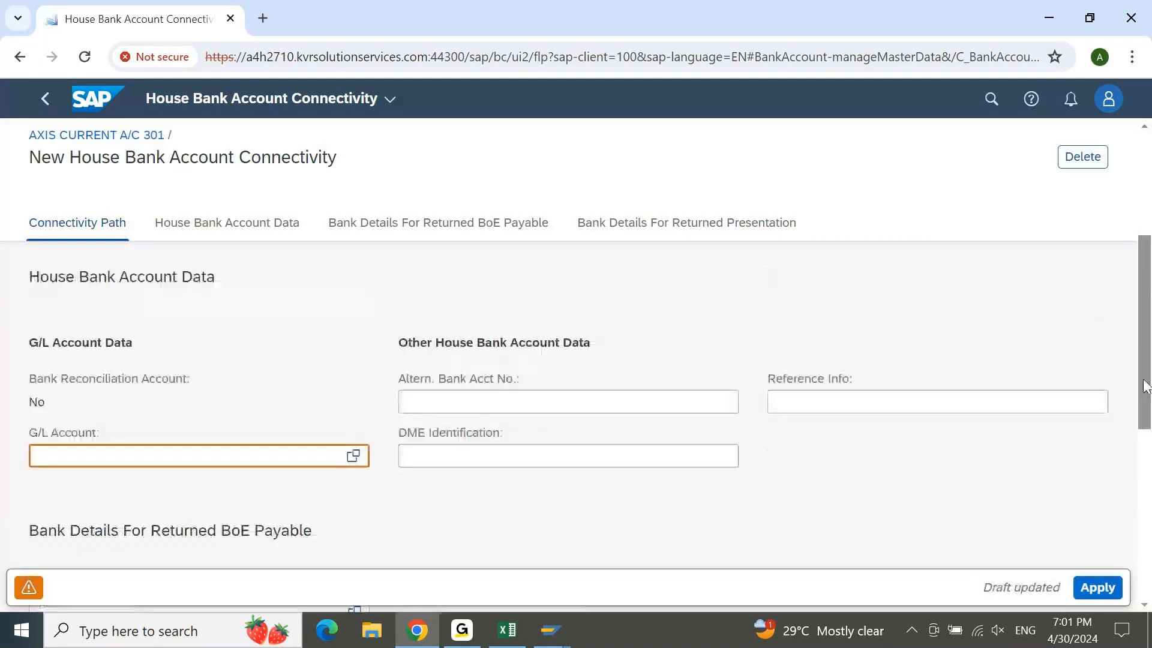
pyautogui.click(141, 455)
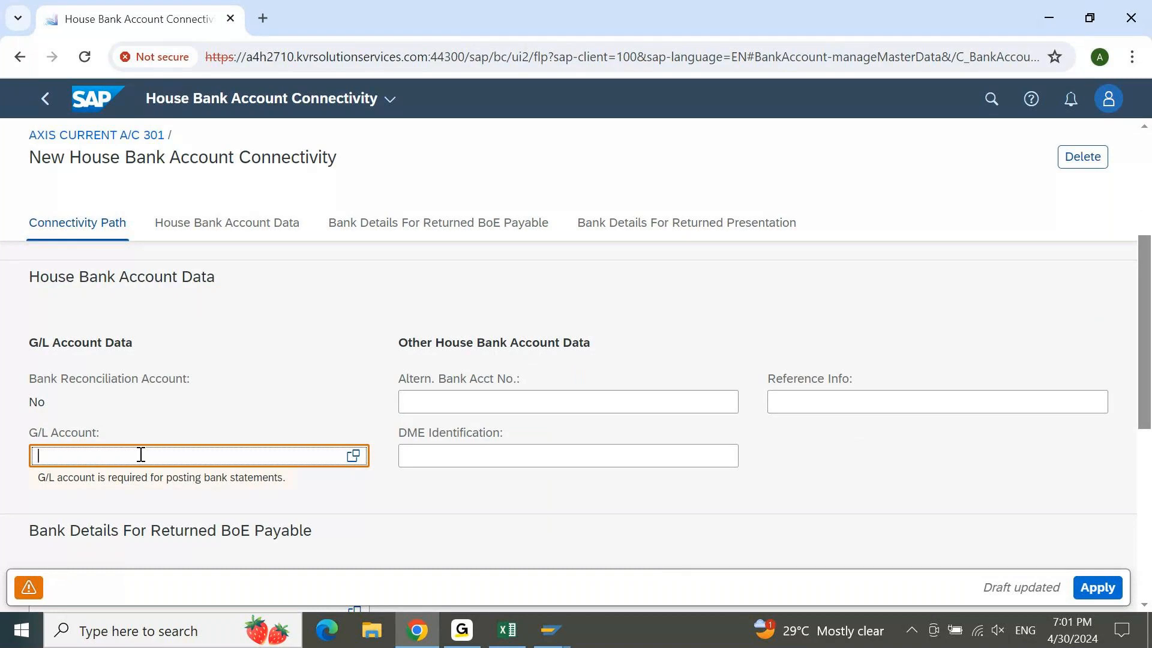
pyautogui.write('13100020')
pyautogui.press('Return')
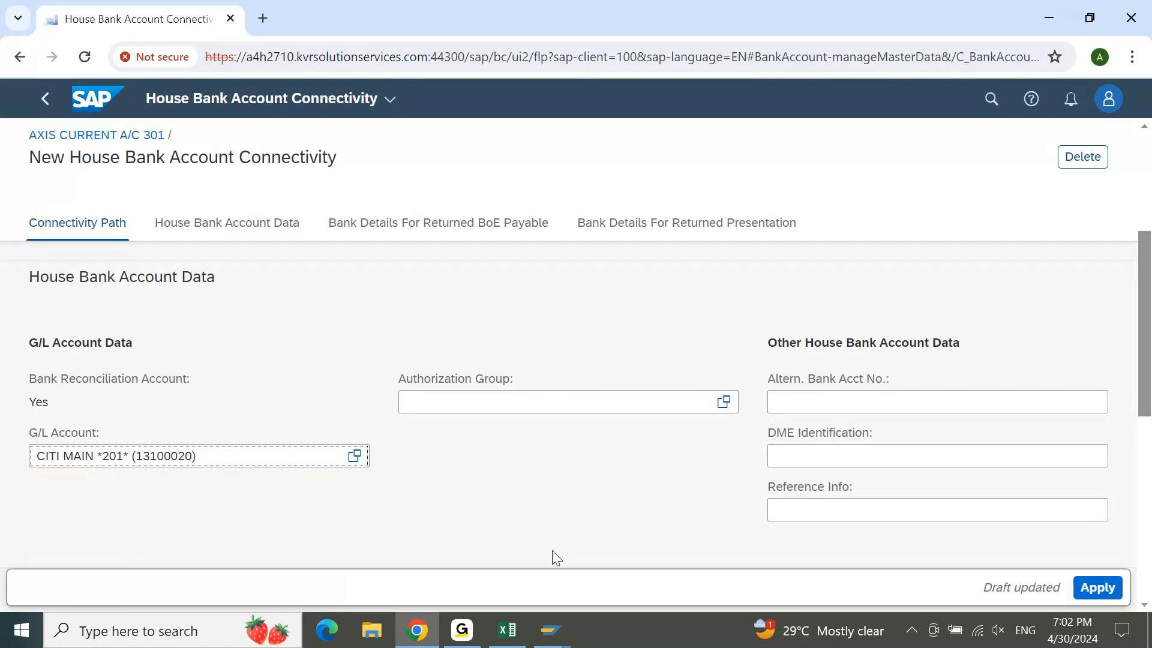
pyautogui.moveTo(551, 630)
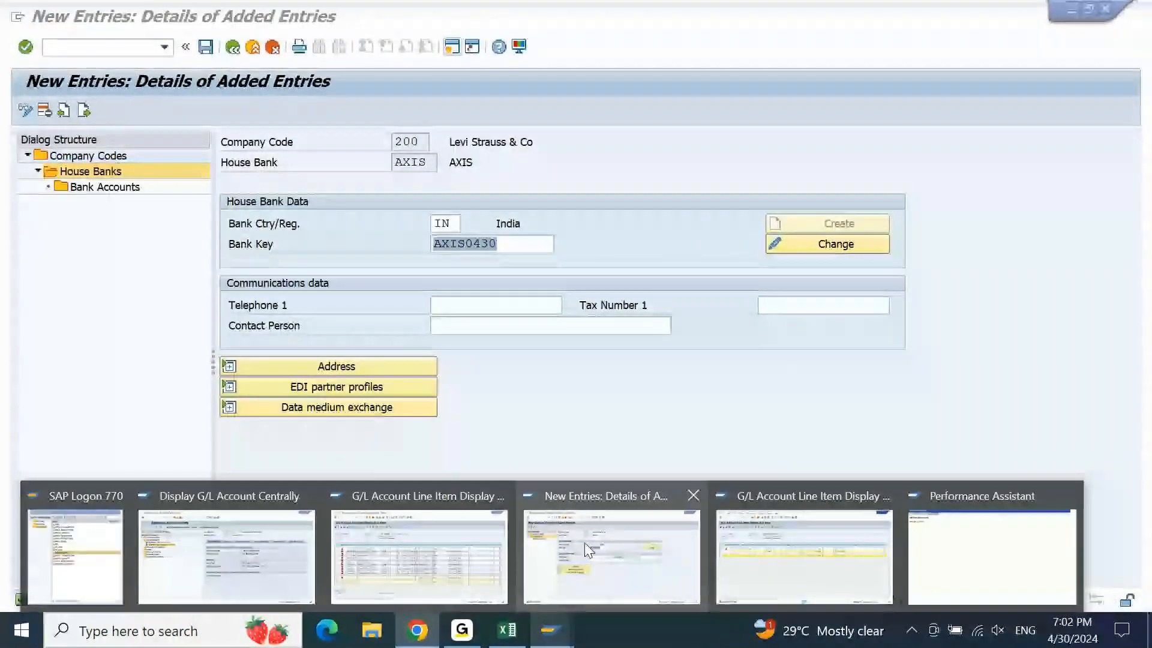
# In FS00, strip *201* from account 13100020's short and long texts and save it as BANK MAIN
pyautogui.click(691, 542)
pyautogui.click(66, 48)
pyautogui.write('/N')
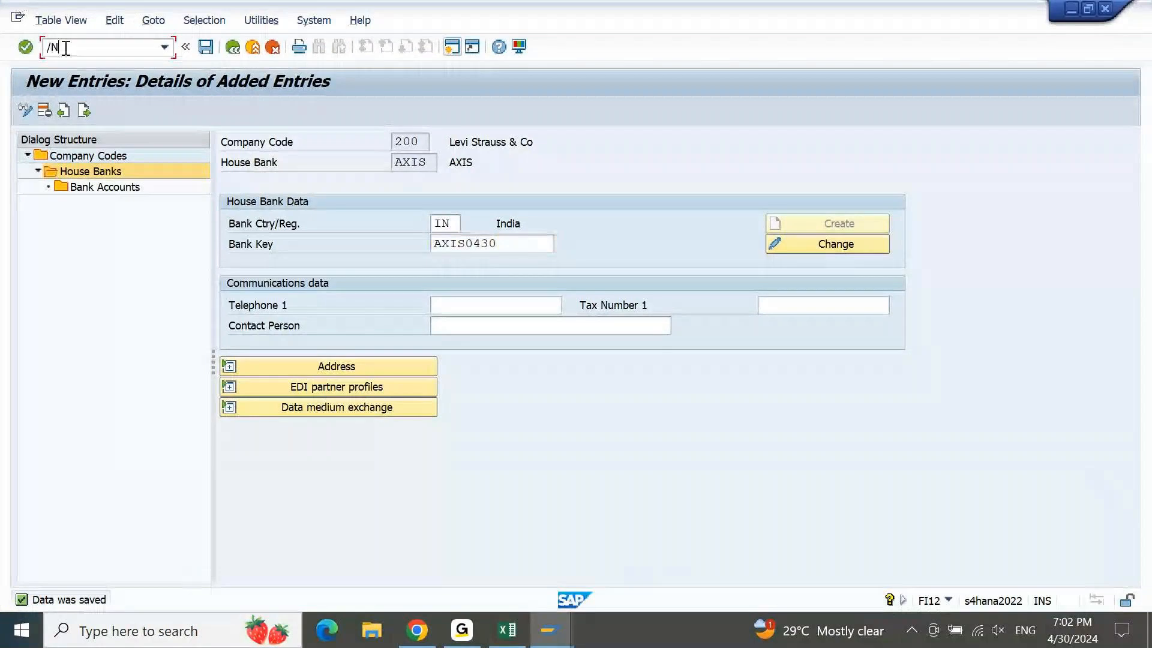
pyautogui.write('FS00')
pyautogui.press('Return')
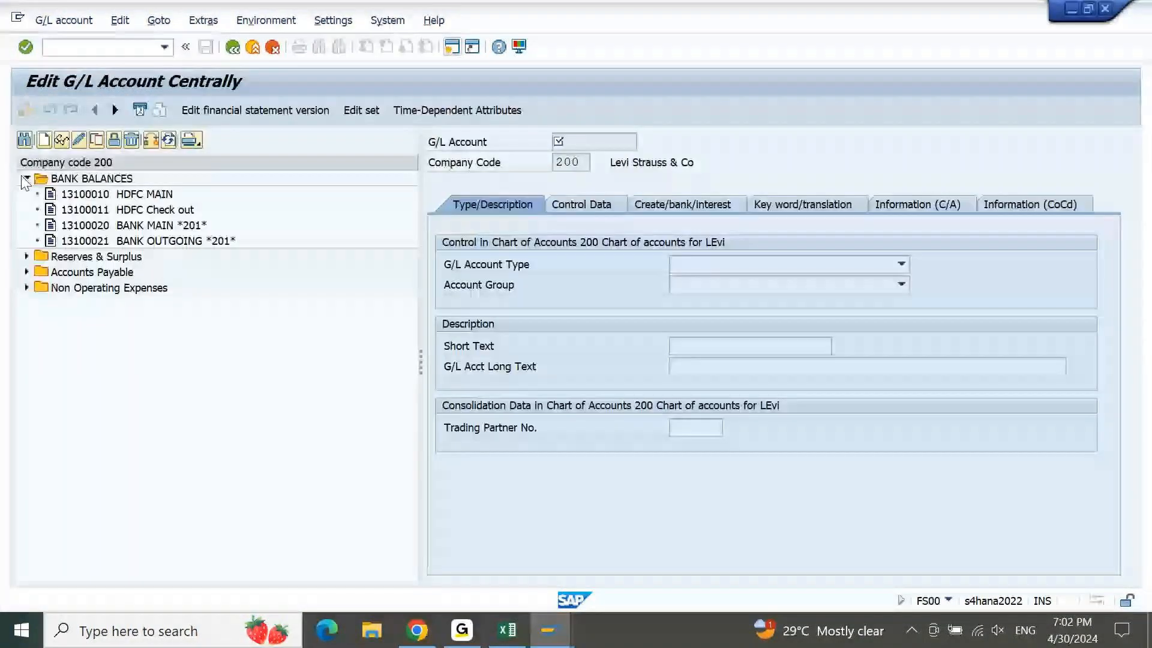
pyautogui.click(131, 228)
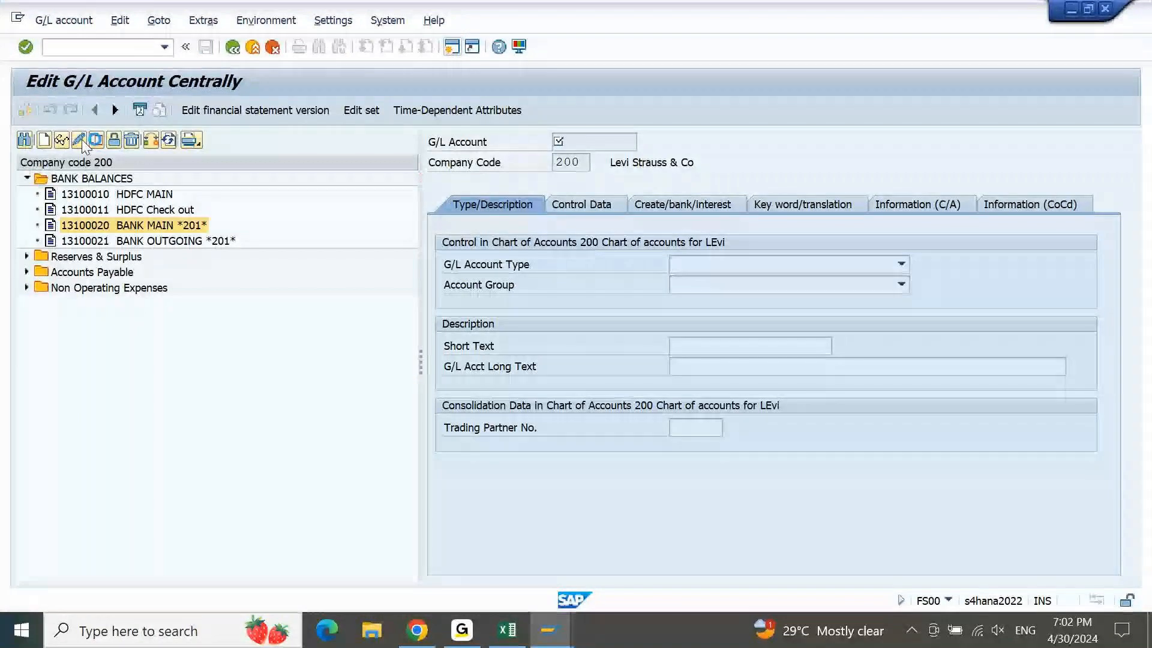
pyautogui.click(81, 143)
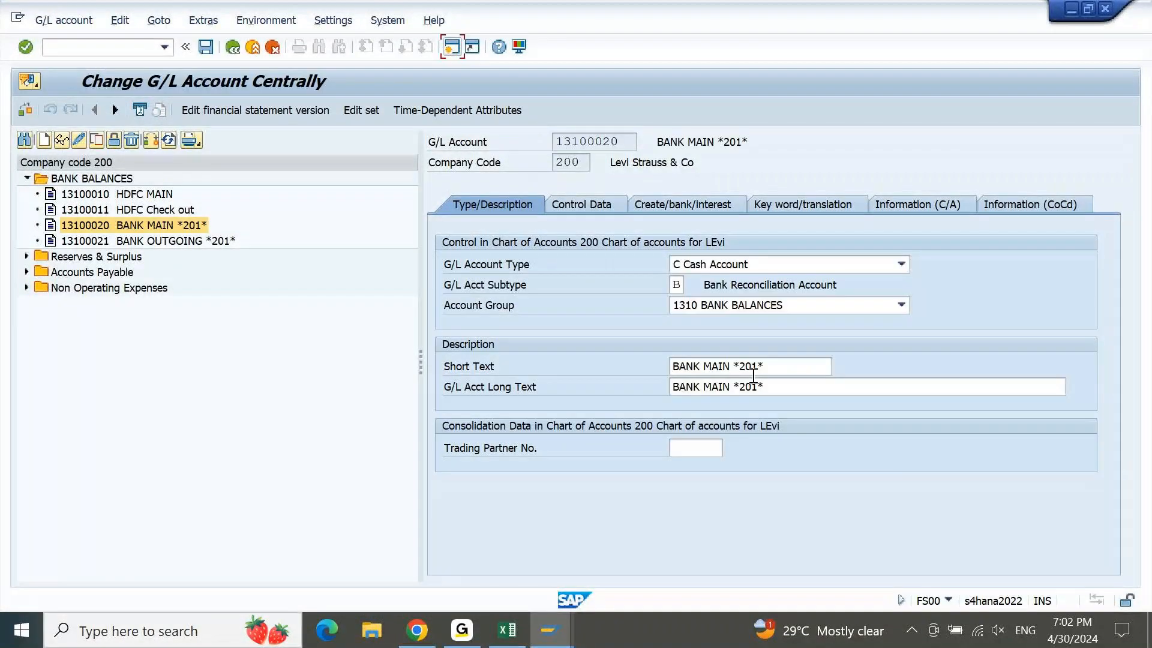
pyautogui.moveTo(733, 368); pyautogui.dragTo(782, 370)
pyautogui.press('Delete')
pyautogui.press('Tab')
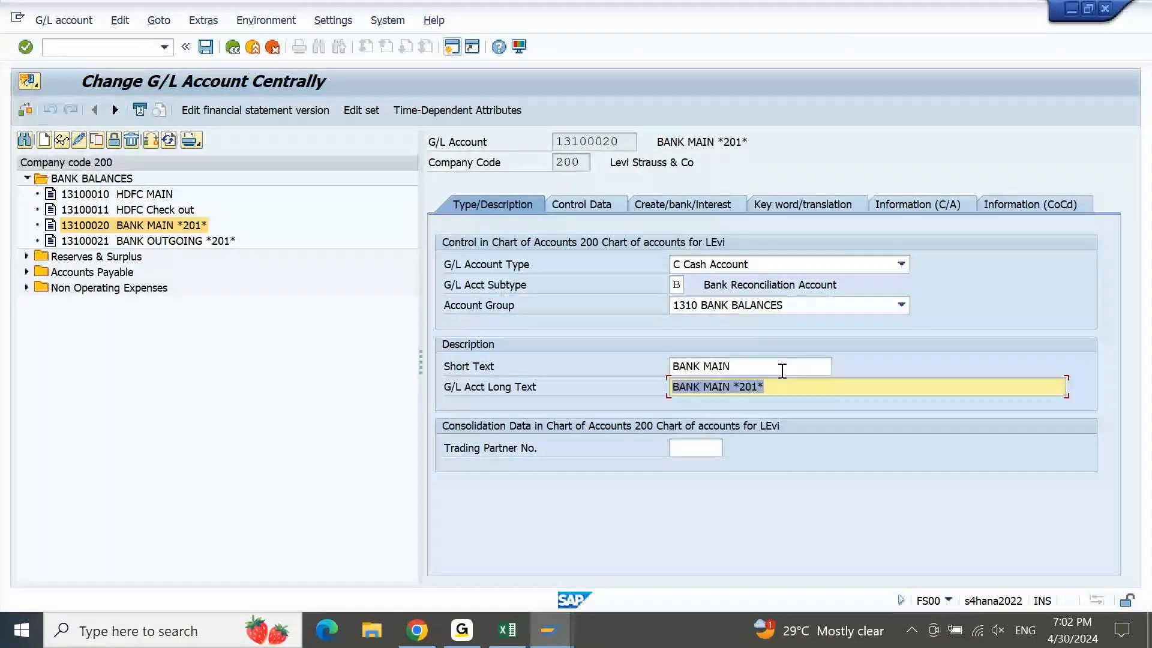
pyautogui.press('End')
pyautogui.hotkey('shift', 'Left')
pyautogui.hotkey('shift', 'Left')
pyautogui.hotkey('shift', 'Left')
pyautogui.hotkey('shift', 'Left')
pyautogui.hotkey('shift', 'Left')
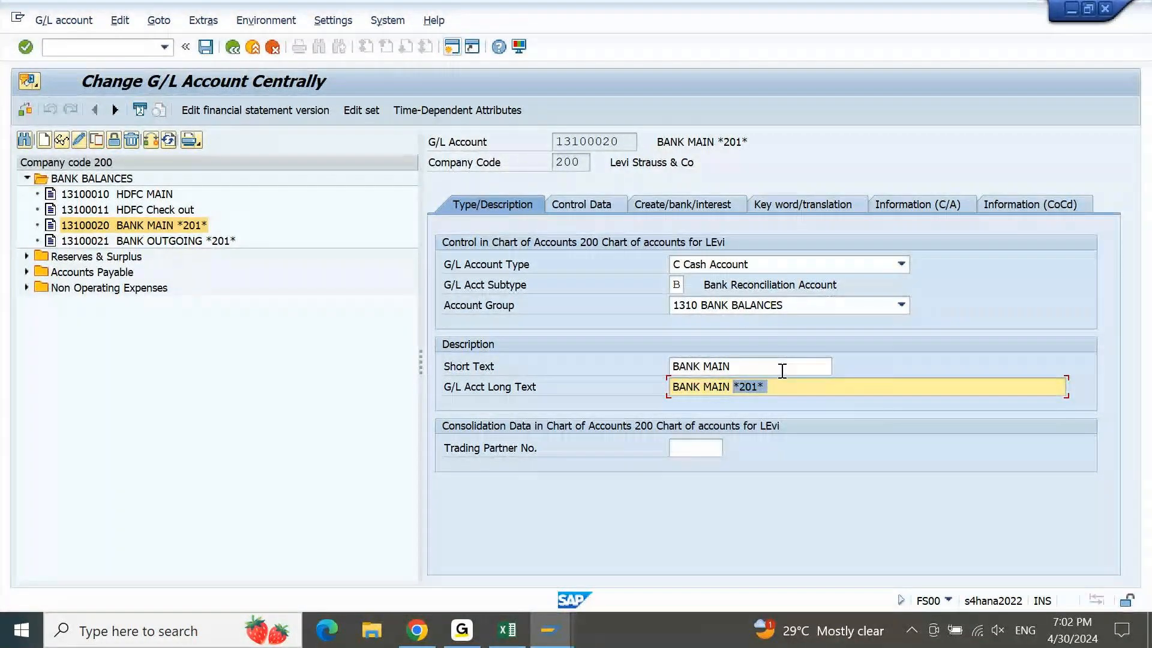
pyautogui.press('Delete')
pyautogui.press('Return')
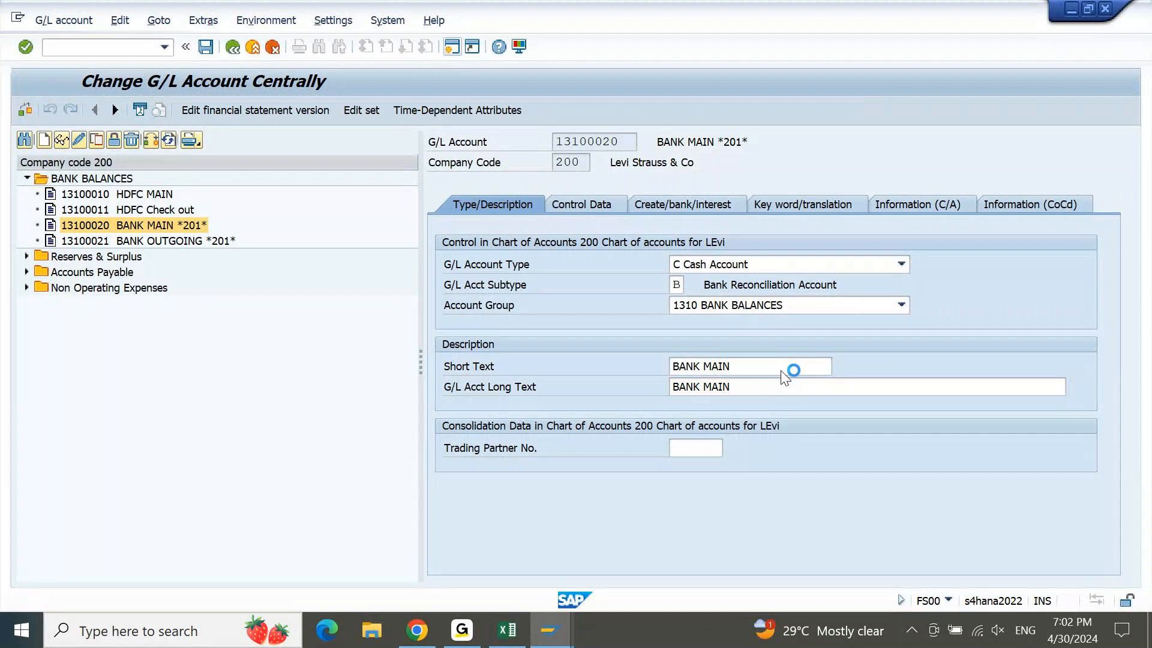
# Strip *201* from account 13100021's texts and save it as BANK OUTGOING
pyautogui.click(79, 140)
pyautogui.doubleClick(822, 387)
pyautogui.press('Delete')
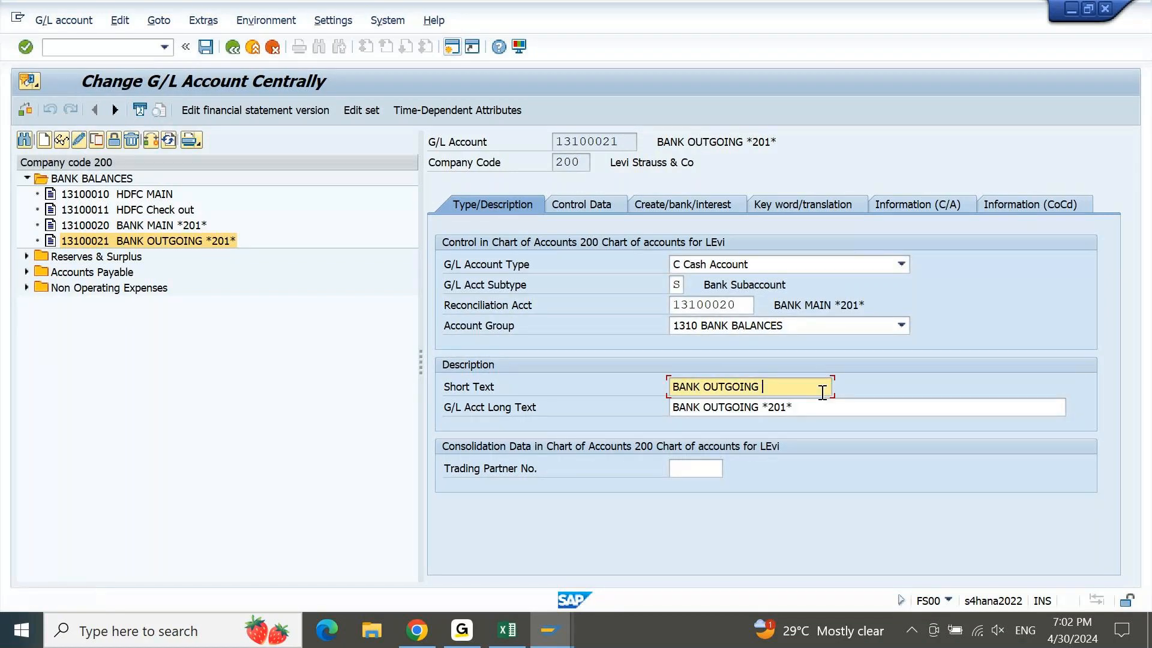
pyautogui.click(807, 408)
pyautogui.hotkey('ctrl', 'shift', 'Left')
pyautogui.hotkey('ctrl', 'shift', 'Left')
pyautogui.hotkey('ctrl', 'shift', 'Right')
pyautogui.press('Delete')
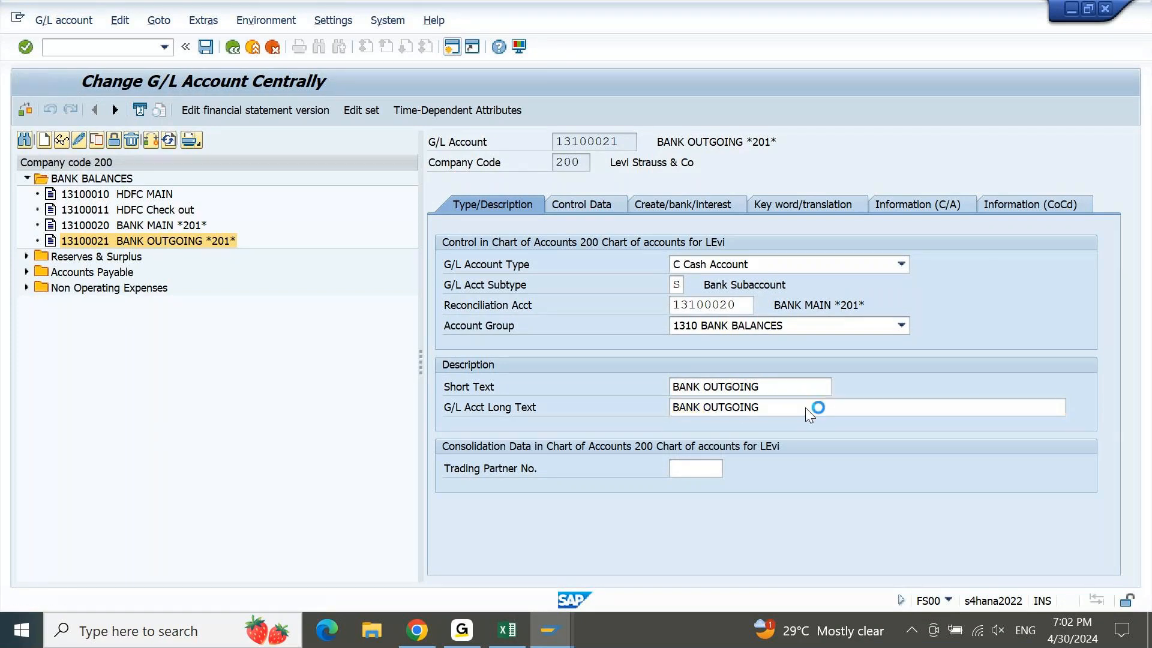
pyautogui.hotkey('ctrl', 's')
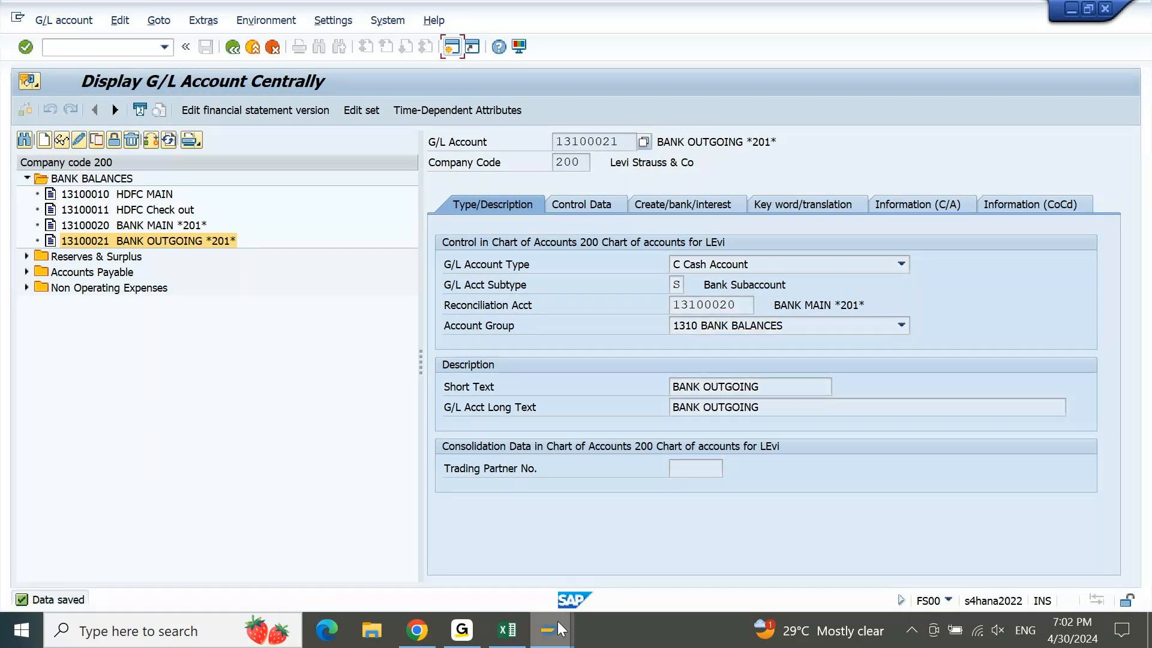
pyautogui.click(417, 630)
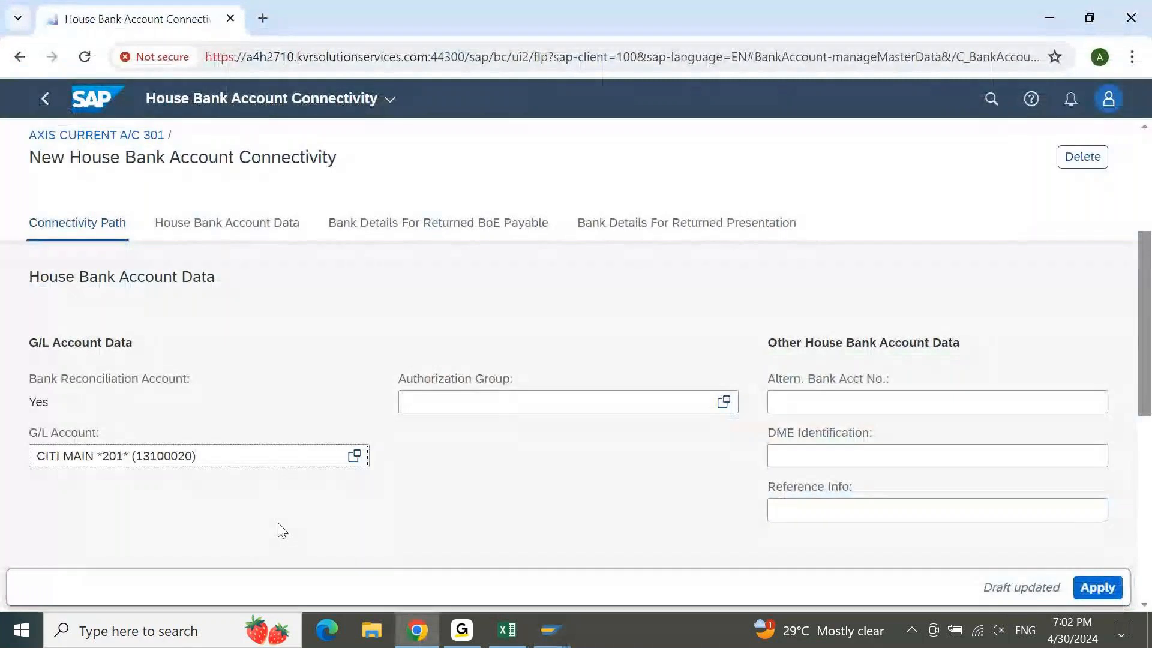
# Apply the AXIS1 connectivity, save AXIS CURRENT A/C 301 as inactive, then activate it
pyautogui.press('Return')
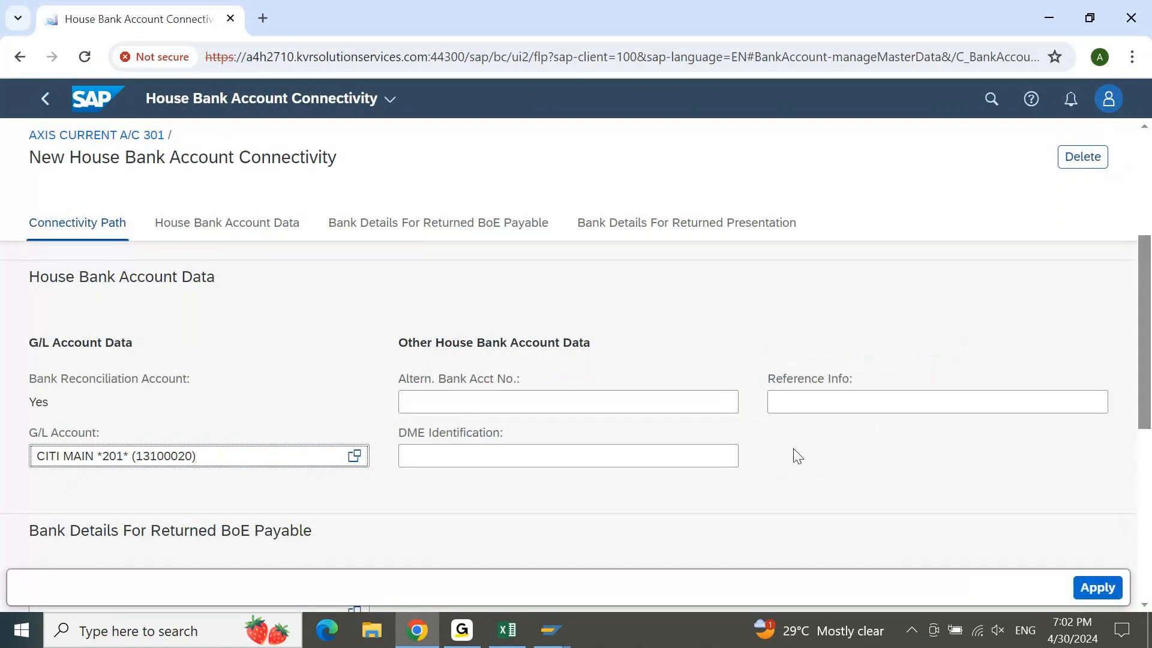
pyautogui.click(1097, 587)
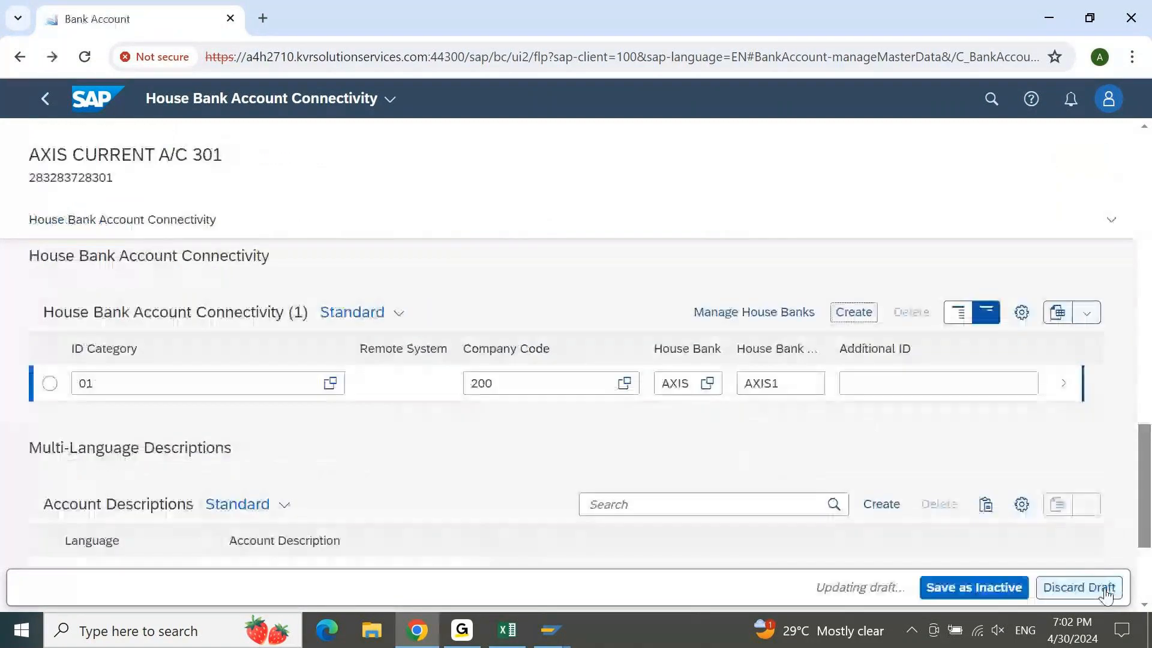
pyautogui.click(1002, 591)
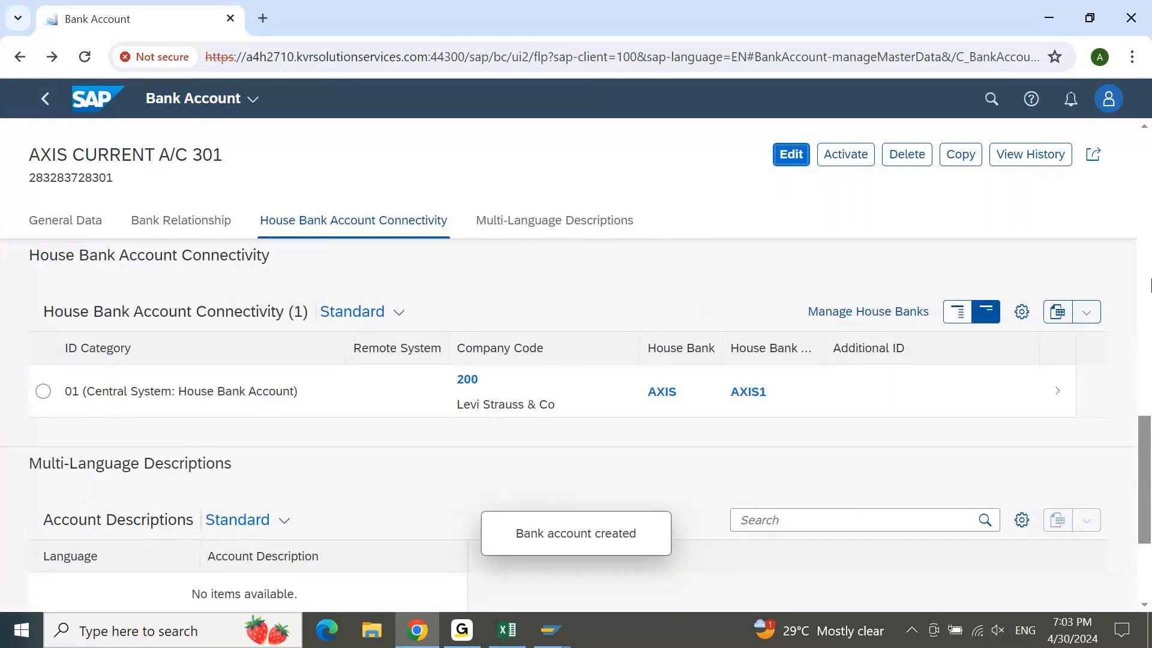
pyautogui.click(847, 155)
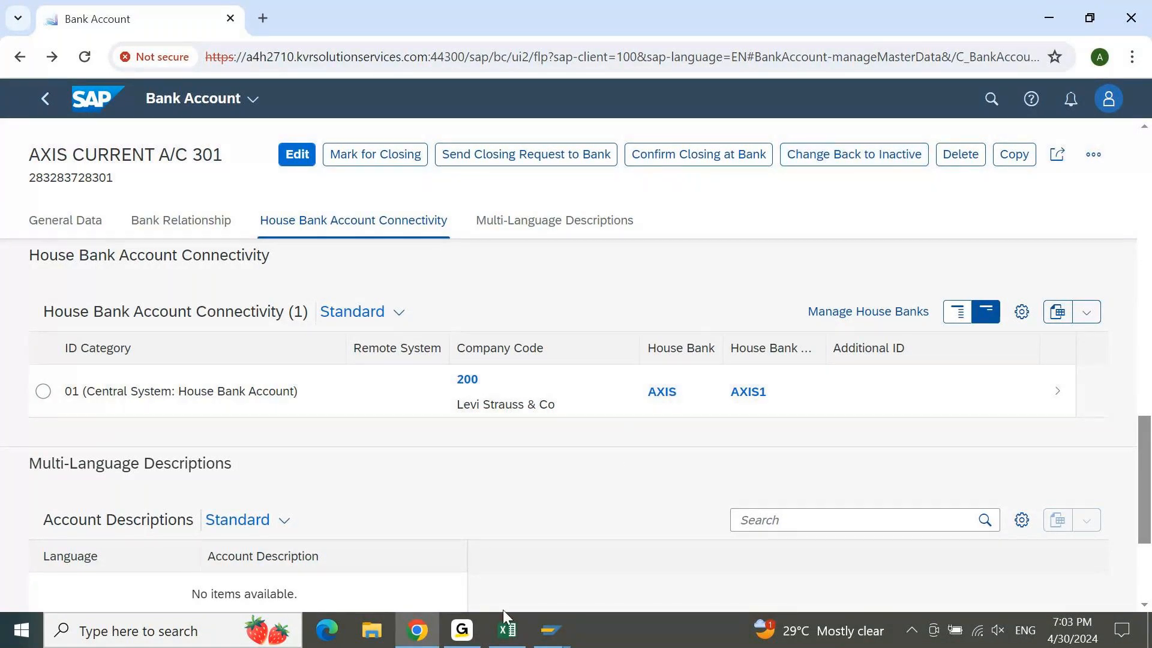
pyautogui.moveTo(549, 641)
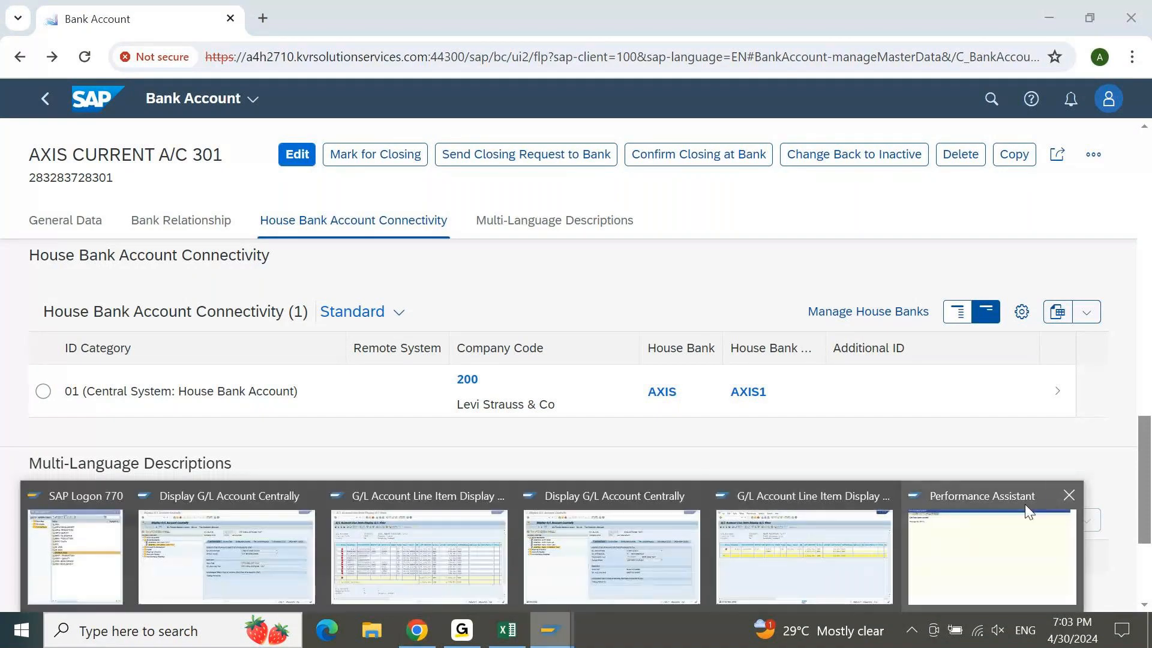
pyautogui.moveTo(1079, 490)
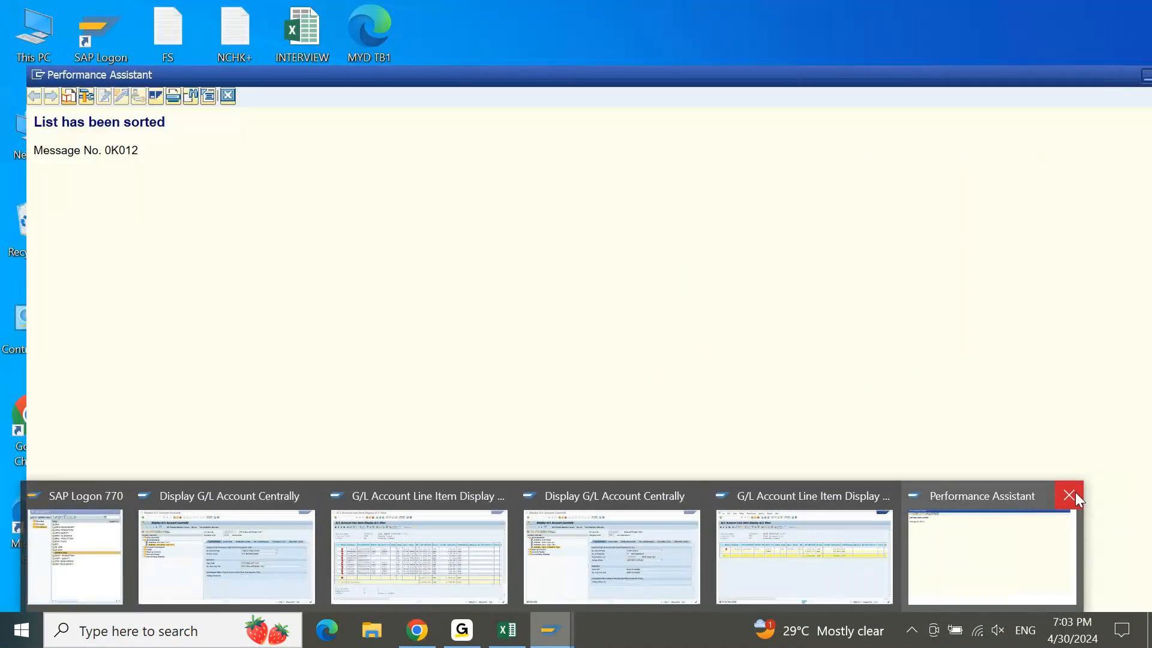
# Start an F-02 posting dated 30.04.2024 with reference and header text EXPENSE
pyautogui.click(1075, 497)
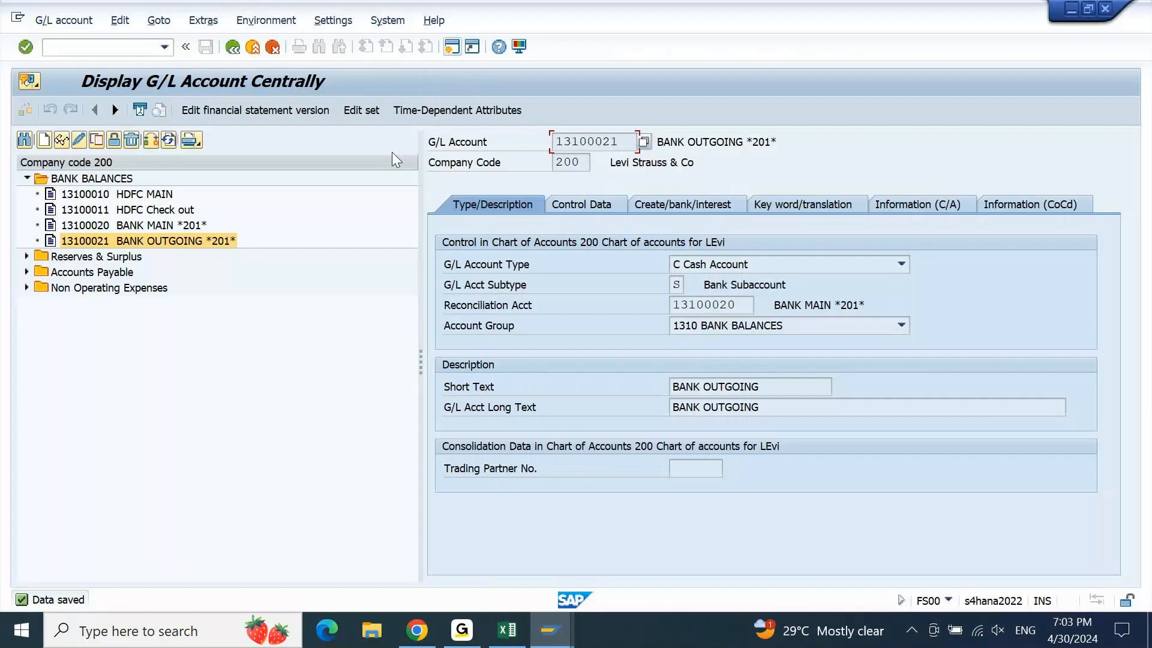
pyautogui.click(107, 48)
pyautogui.write('/NF-02')
pyautogui.press('Return')
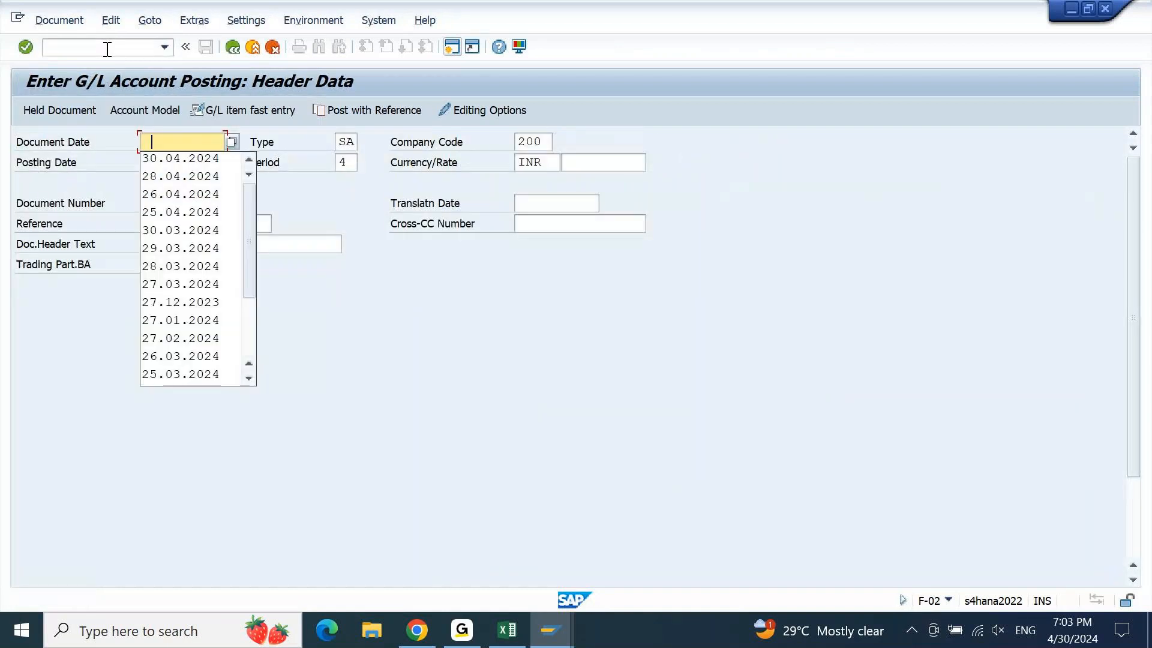
pyautogui.press('Down')
pyautogui.press('Return')
pyautogui.press('Down')
pyautogui.press('Down')
pyautogui.press('Down')
pyautogui.write('EXPENSE')
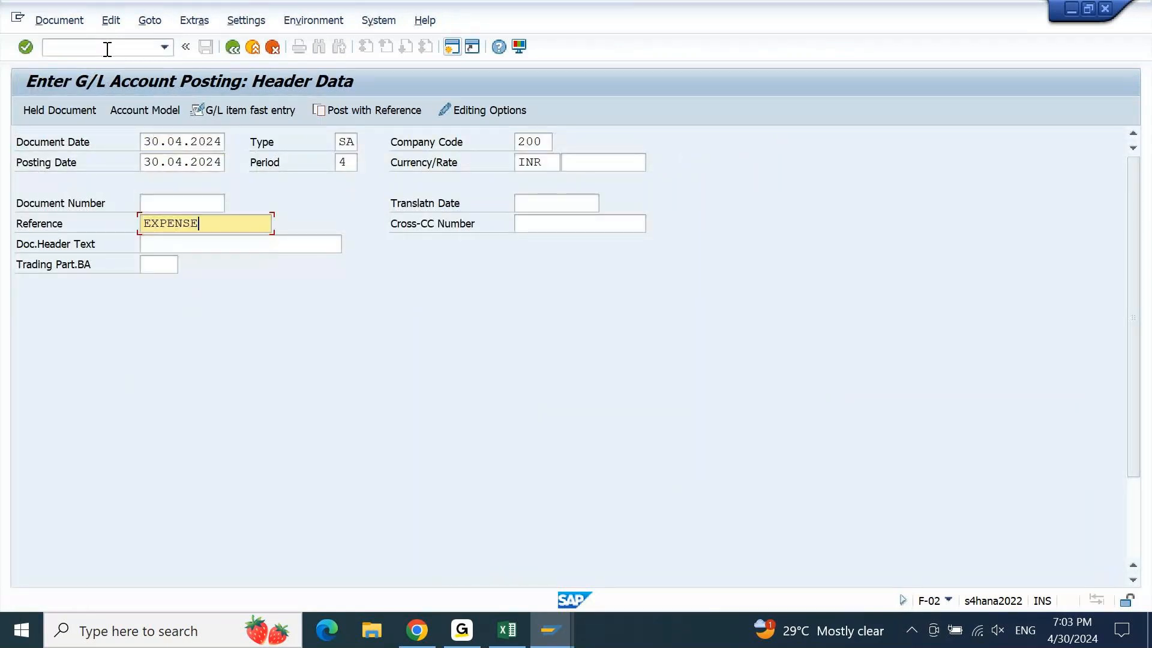
pyautogui.press('Tab')
pyautogui.write('EXPENSE')
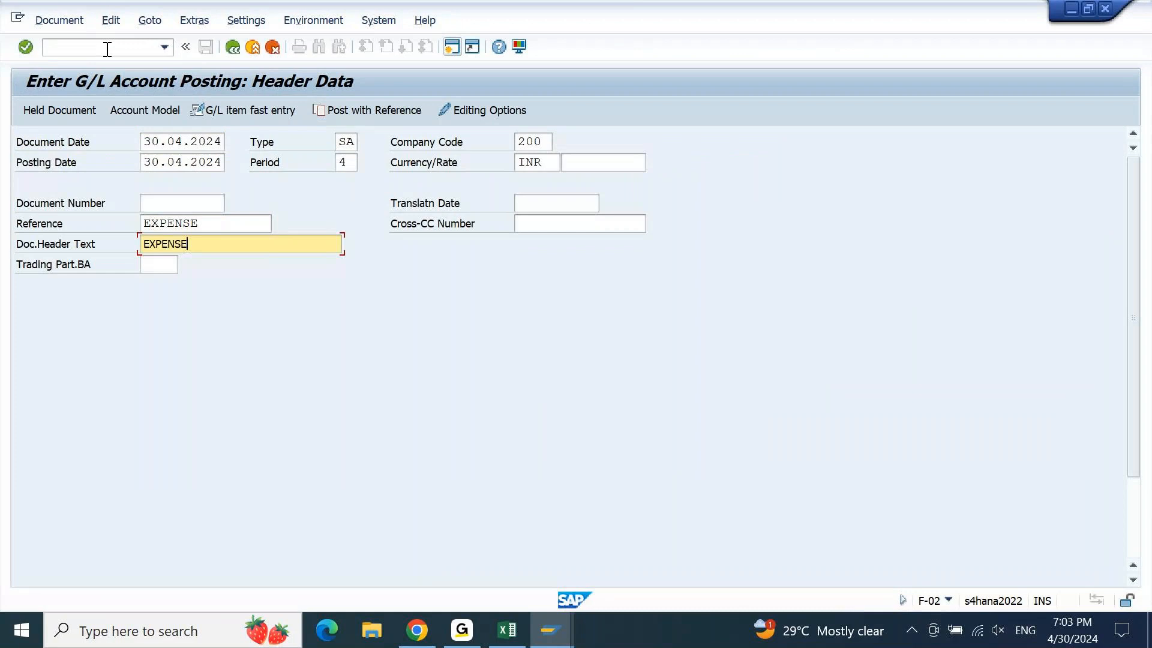
pyautogui.press('Tab')
pyautogui.press('Tab')
pyautogui.press('Tab')
# Add a 1500 debit line on account 42200000, with the credit going to 13100021
pyautogui.press('space')
pyautogui.press('Down')
pyautogui.press('Down')
pyautogui.press('Return')
pyautogui.press('Return')
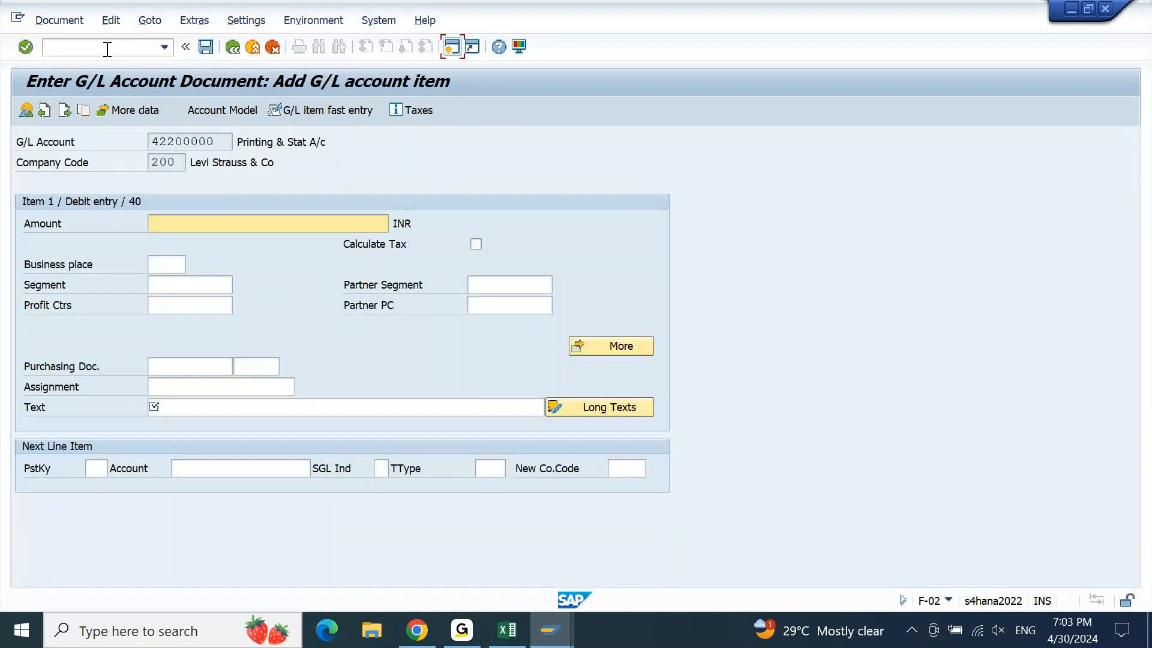
pyautogui.write('1500')
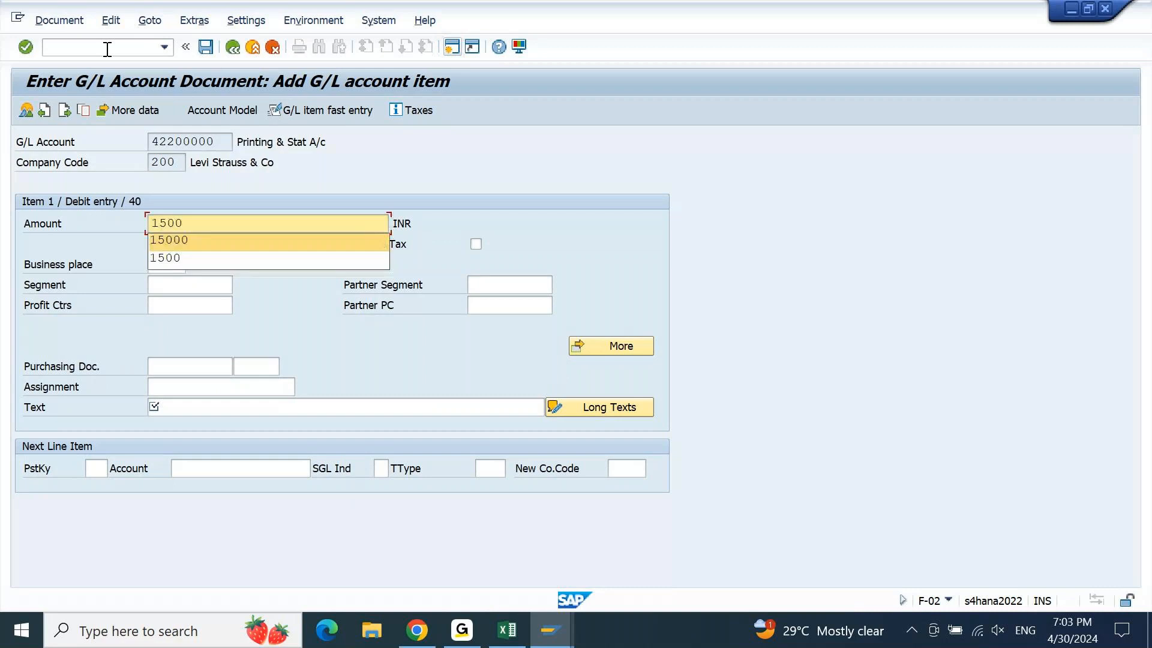
pyautogui.press('Down')
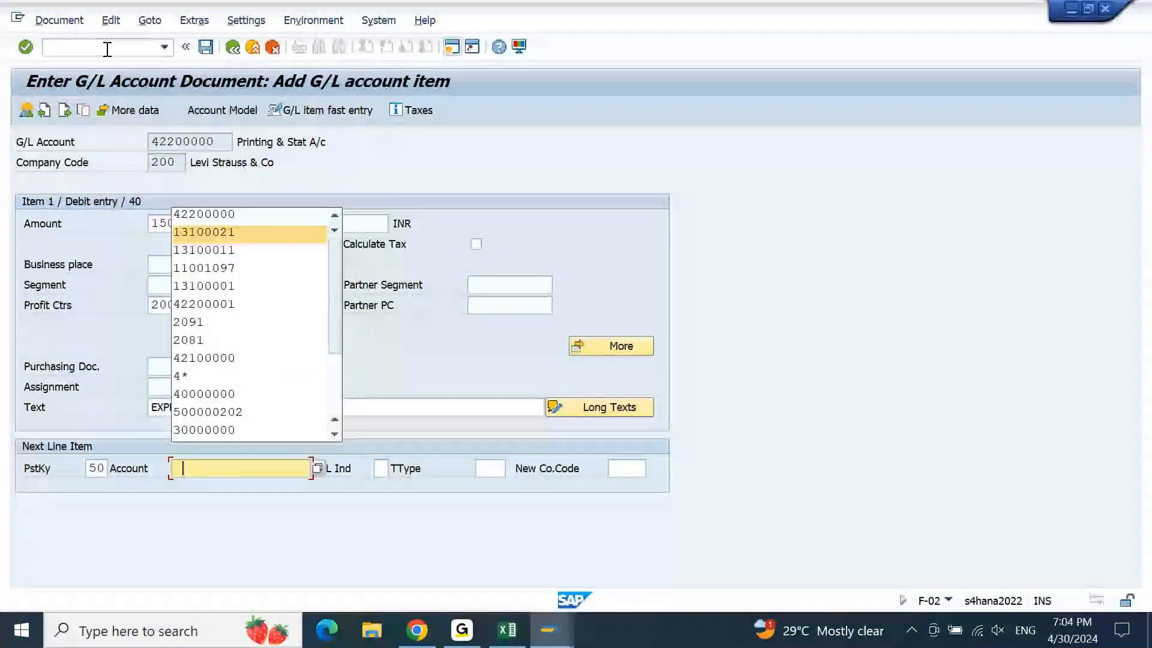
pyautogui.press('Return')
pyautogui.press('Return')
# Give the credit line amount 1500, profit centre 200PCTEST and item text EXPENSE
pyautogui.press('Down')
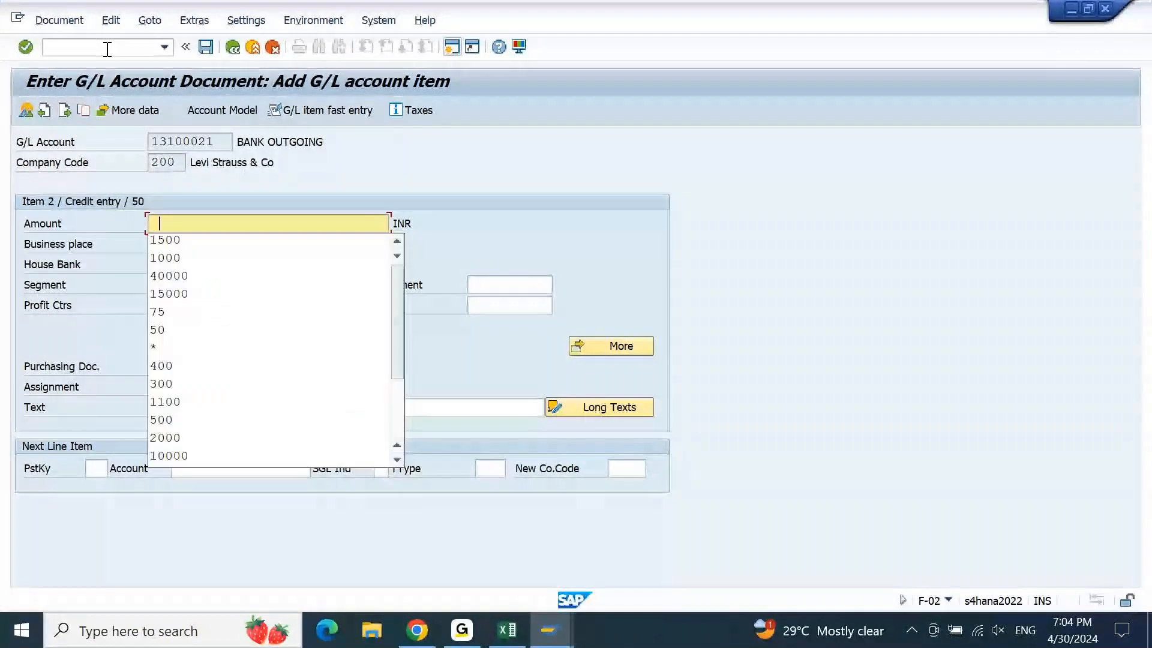
pyautogui.press('Down')
pyautogui.press('Return')
pyautogui.press('Tab')
pyautogui.press('Tab')
pyautogui.press('Tab')
pyautogui.press('Tab')
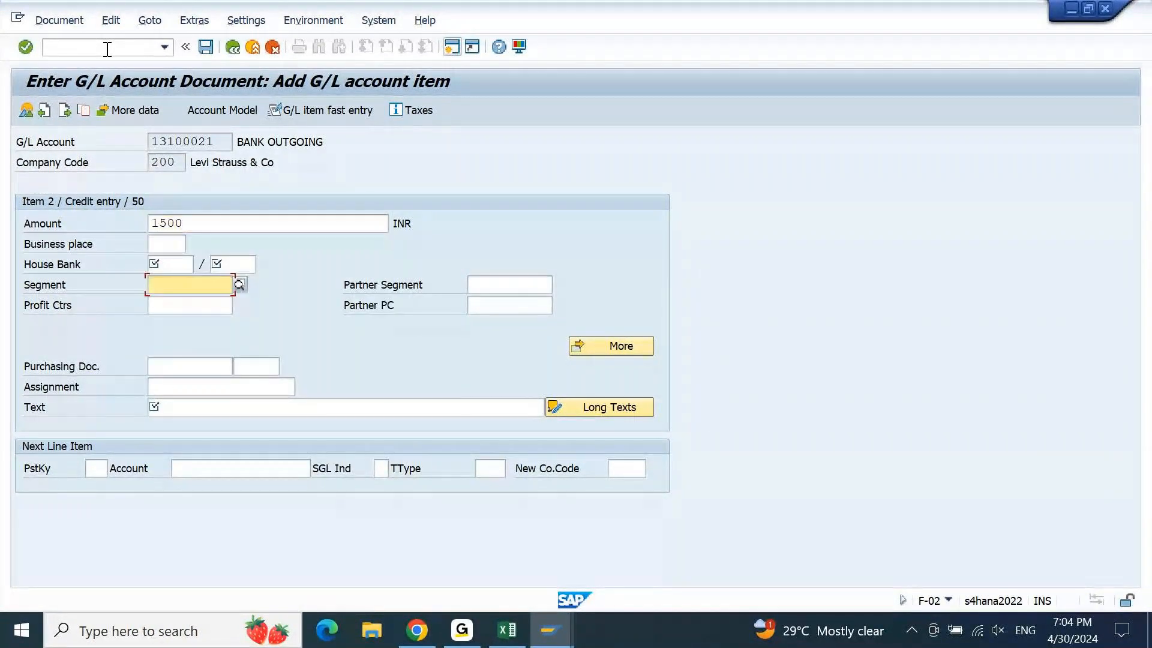
pyautogui.press('Tab')
pyautogui.press('Tab')
pyautogui.write('200PCTEST')
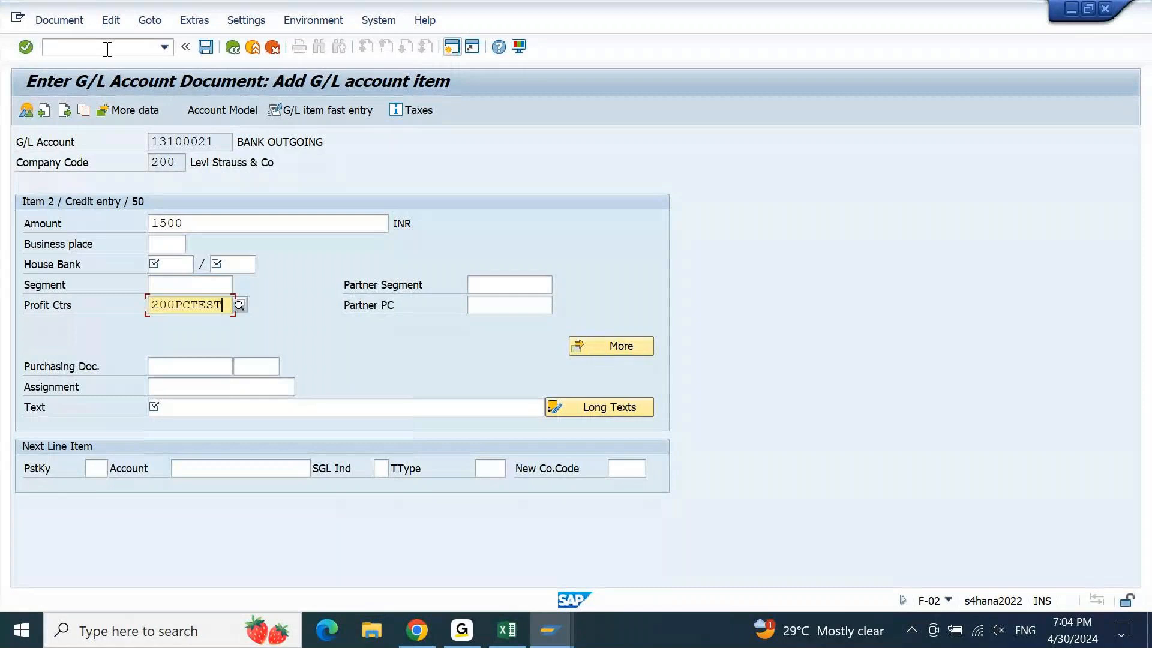
pyautogui.press('Tab')
pyautogui.press('Tab')
pyautogui.press('Tab')
pyautogui.press('Tab')
pyautogui.press('Tab')
pyautogui.press('Tab')
pyautogui.press('Down')
pyautogui.press('Down')
pyautogui.press('Return')
pyautogui.press('Return')
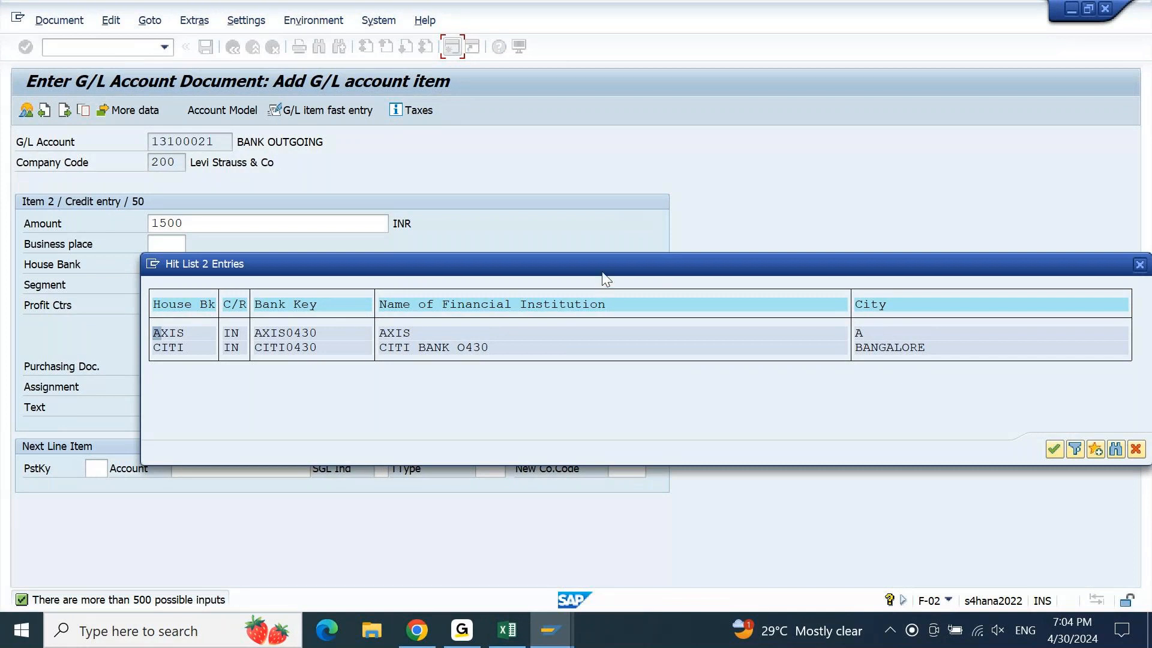
# Assign house bank AXIS with account ID AXIS1 to the credit line
pyautogui.moveTo(603, 273); pyautogui.dragTo(755, 156)
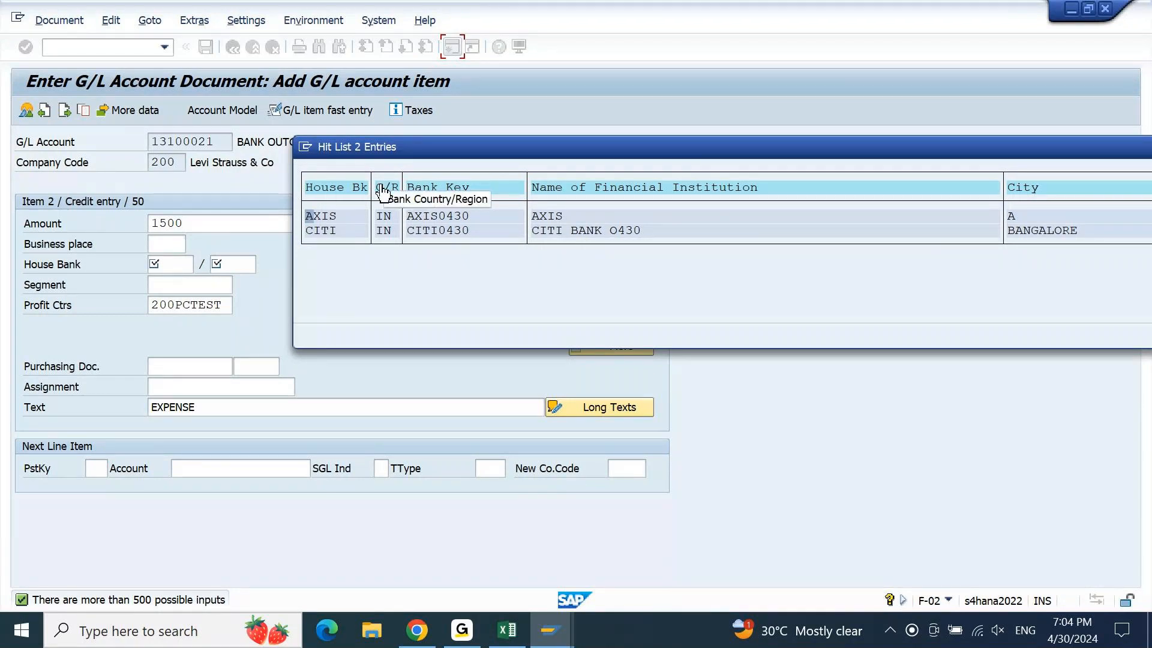
pyautogui.doubleClick(328, 218)
pyautogui.press('Tab')
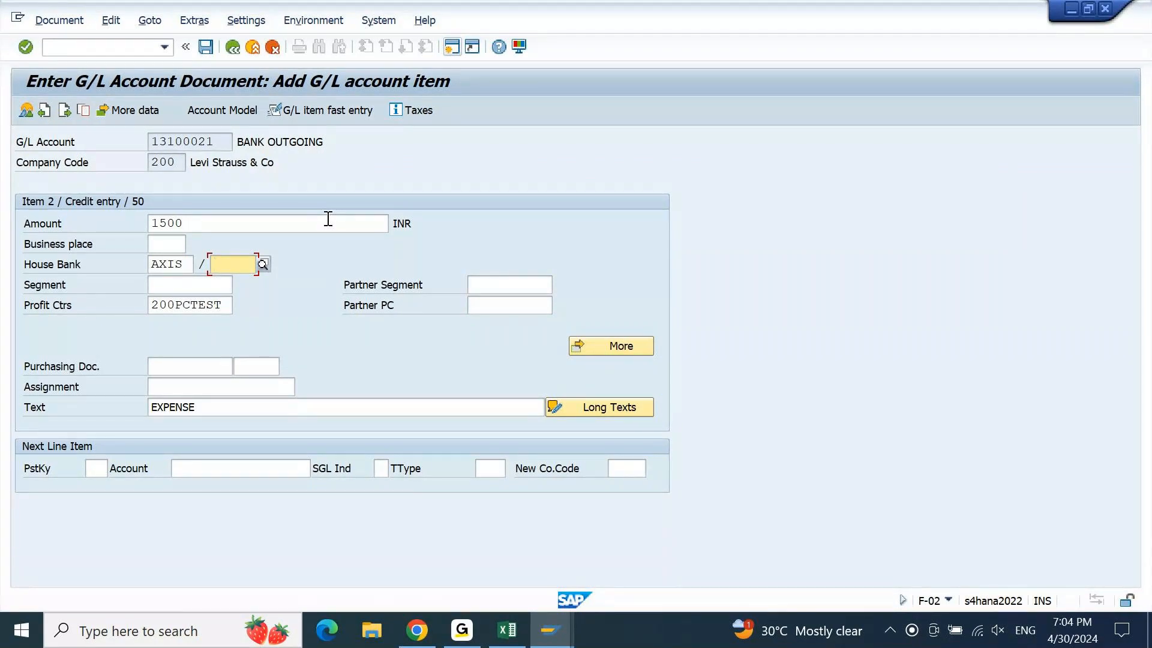
pyautogui.press('F4')
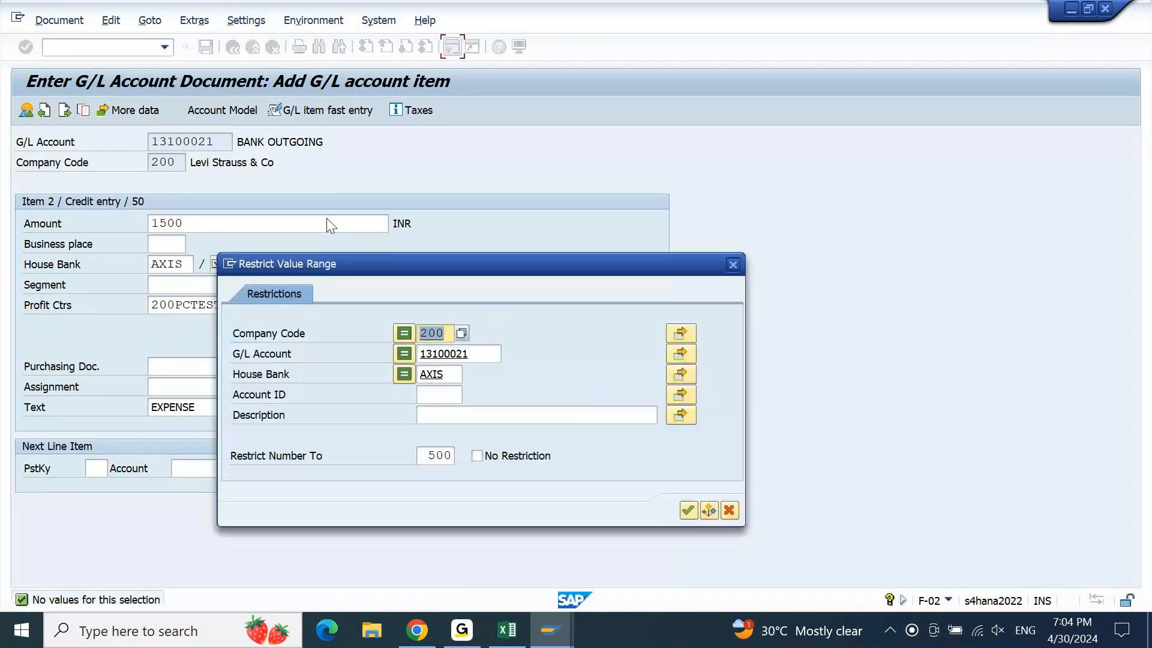
pyautogui.press('Tab')
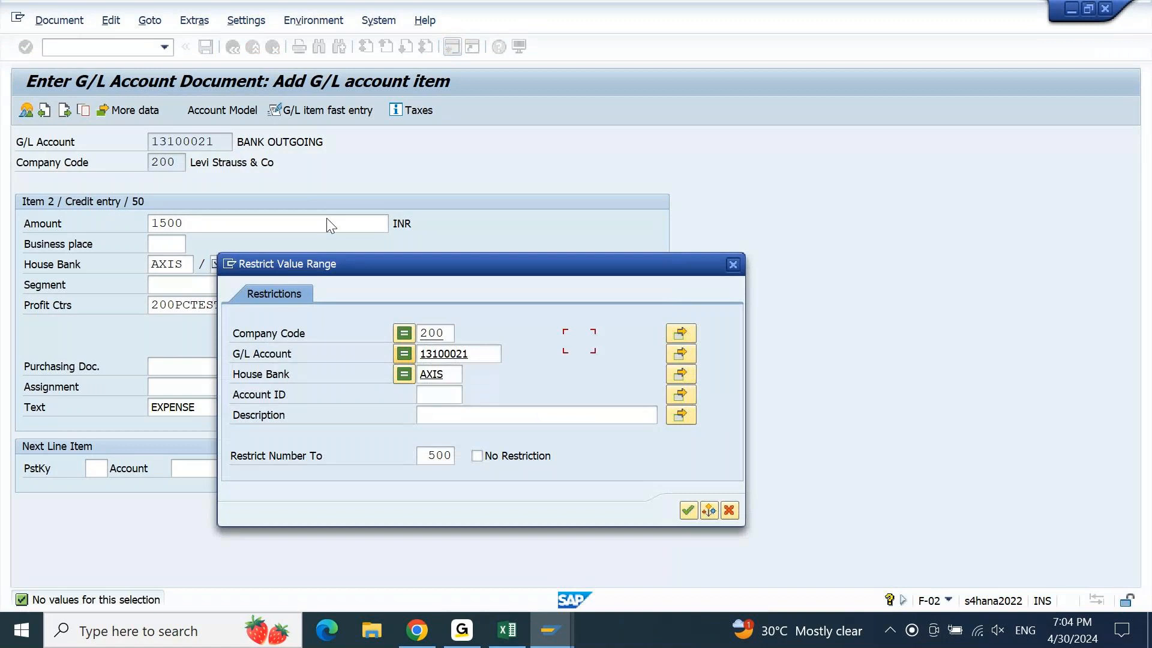
pyautogui.press('Tab')
pyautogui.press('Delete')
pyautogui.press('Return')
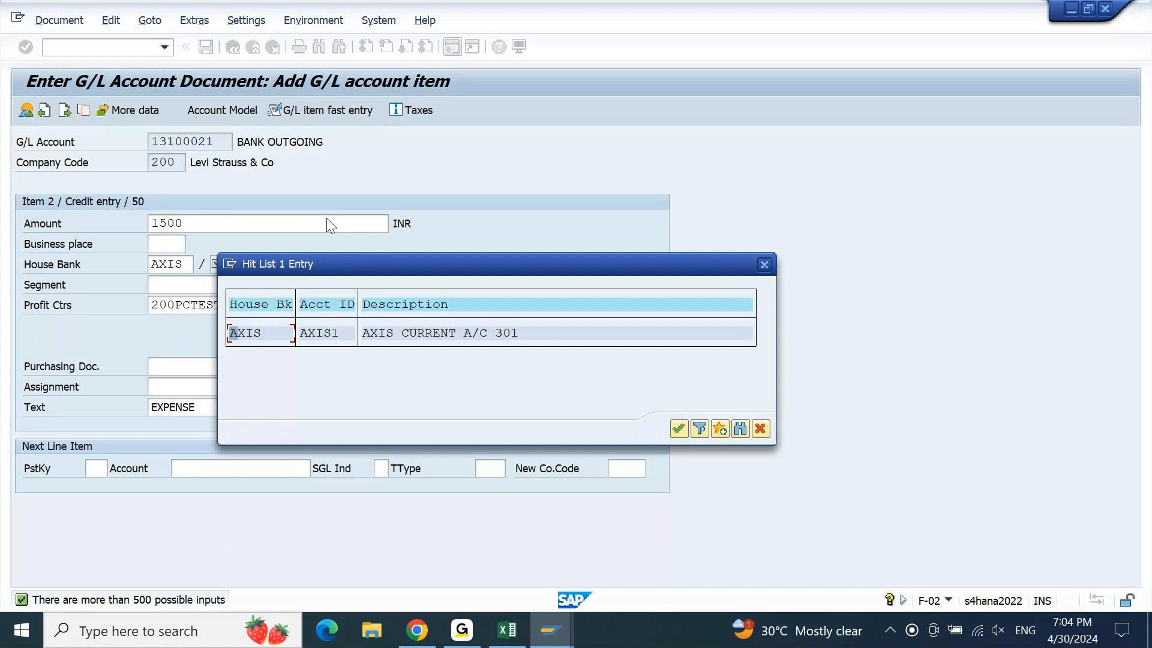
pyautogui.doubleClick(453, 333)
pyautogui.press('Return')
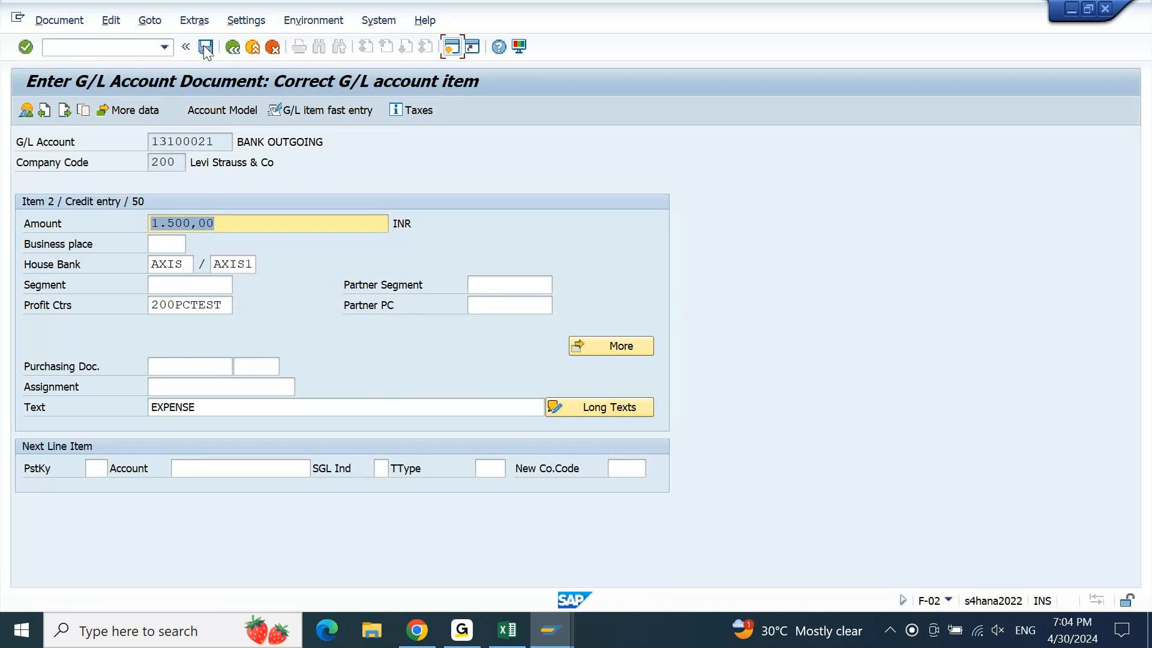
# Simulate and post the balanced 1,500 INR document, creating document 10000001
pyautogui.click(84, 22)
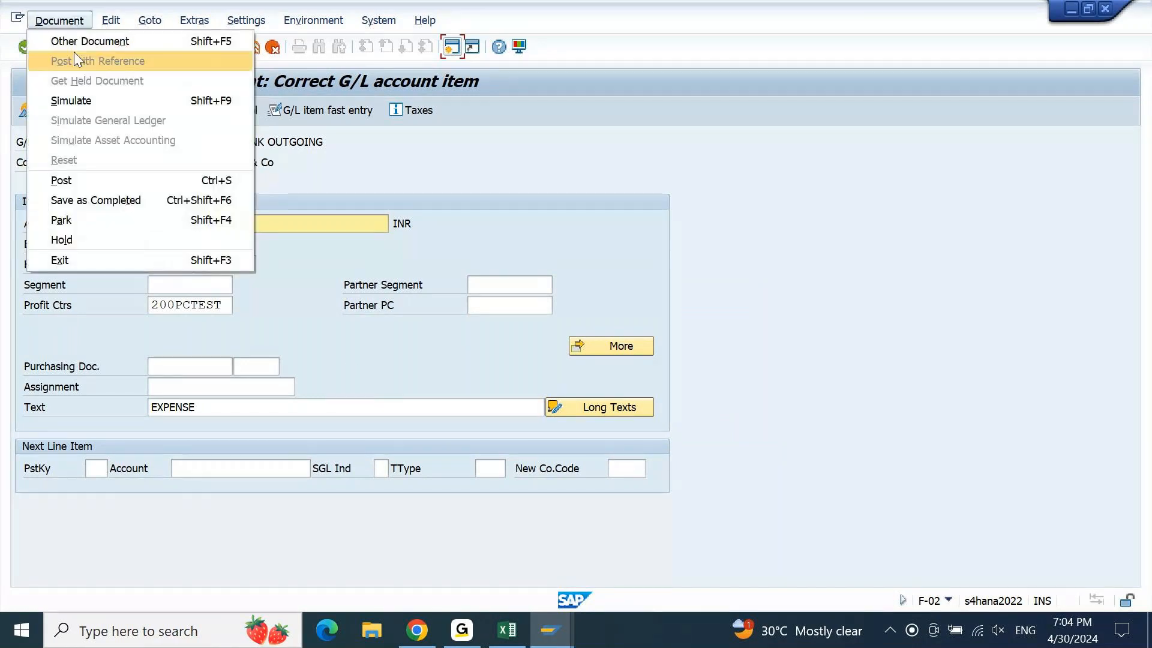
pyautogui.click(73, 100)
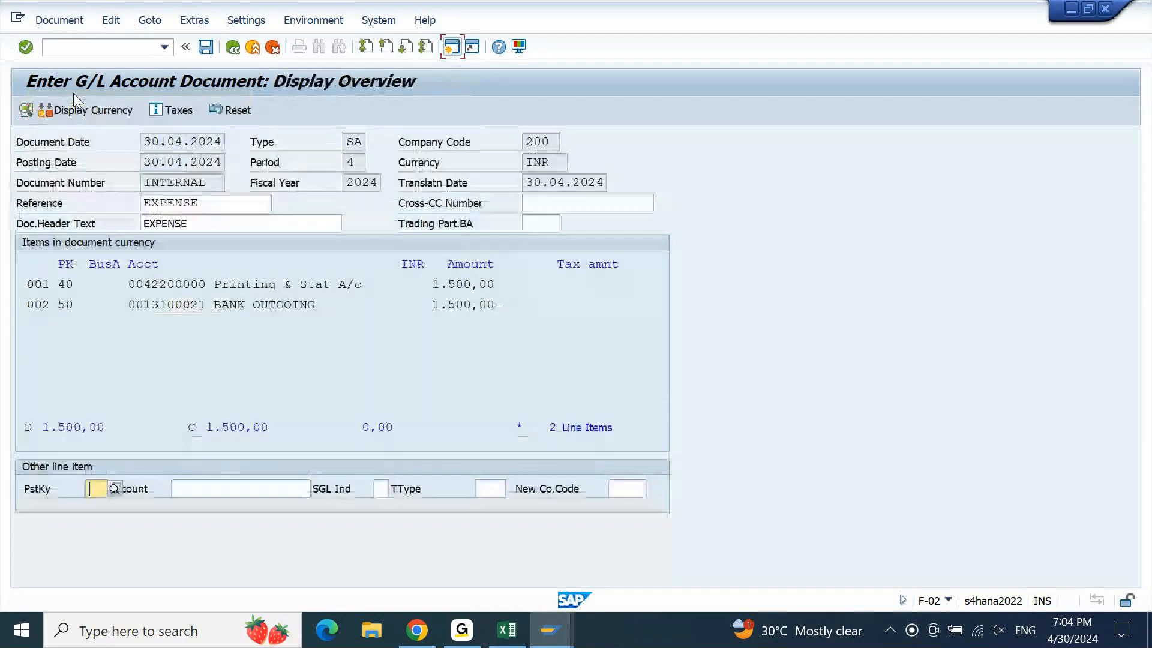
pyautogui.click(206, 46)
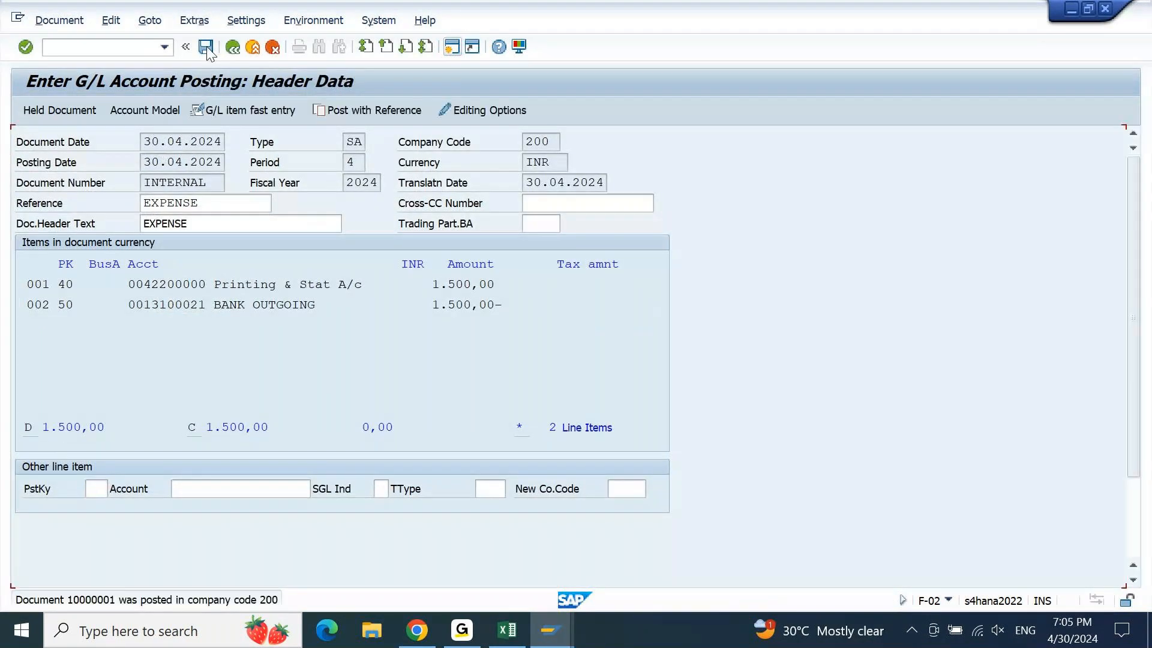
# Bring up the FAGLL03 BANK OUTGOING line item list and refresh it to show the new AXIS posting
pyautogui.click(562, 637)
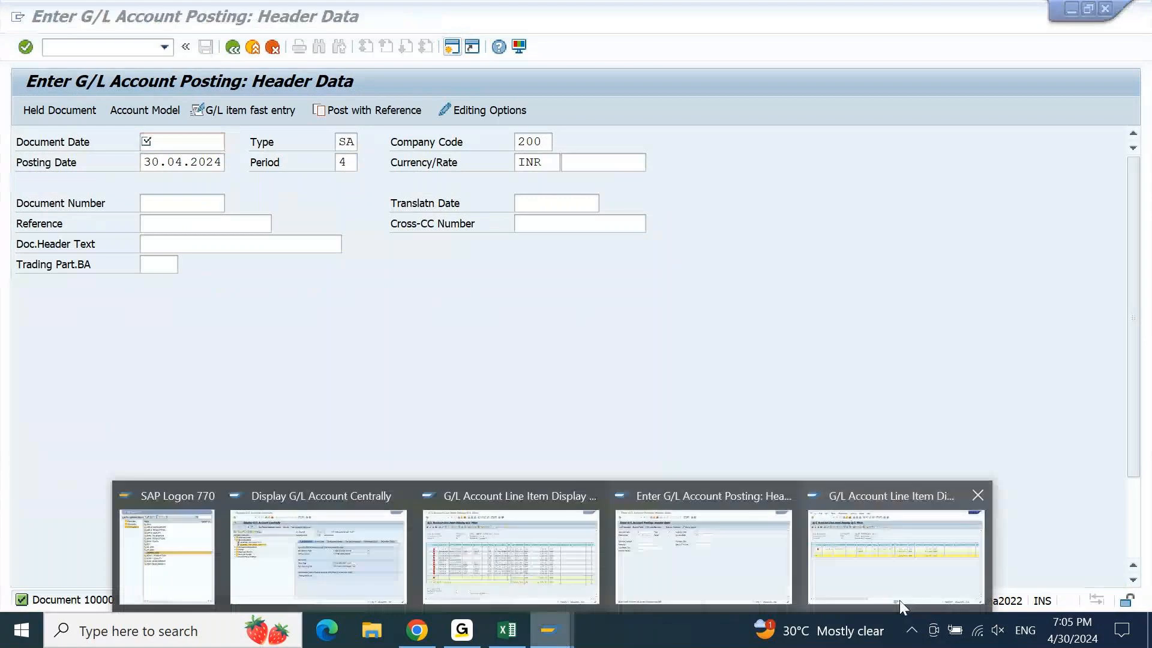
pyautogui.click(898, 600)
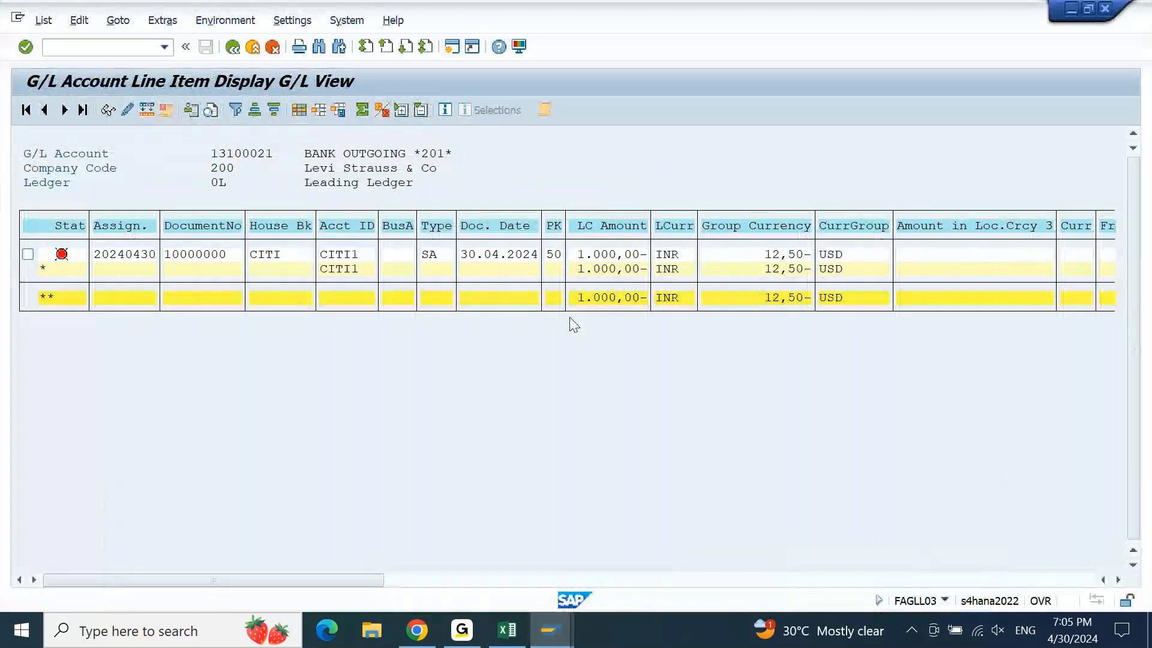
pyautogui.click(45, 22)
pyautogui.click(622, 270)
pyautogui.click(44, 21)
pyautogui.click(50, 56)
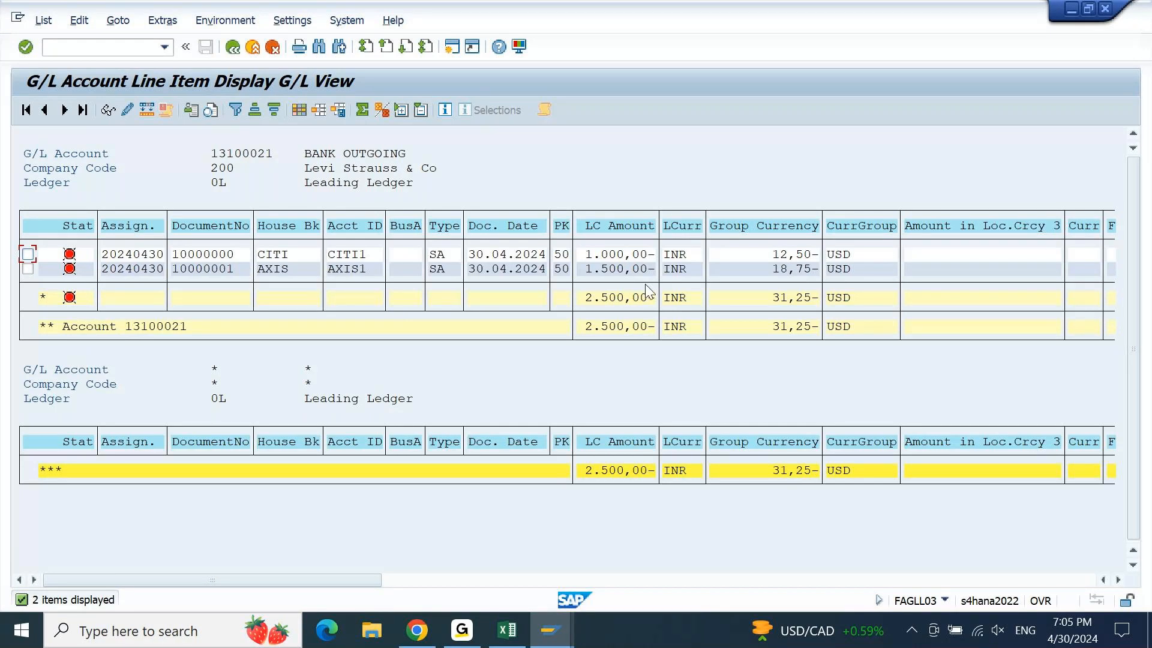
# Point out the new 1,500 INR AXIS line item and select the House Bk and Acct ID columns
pyautogui.click(277, 272)
pyautogui.click(286, 228)
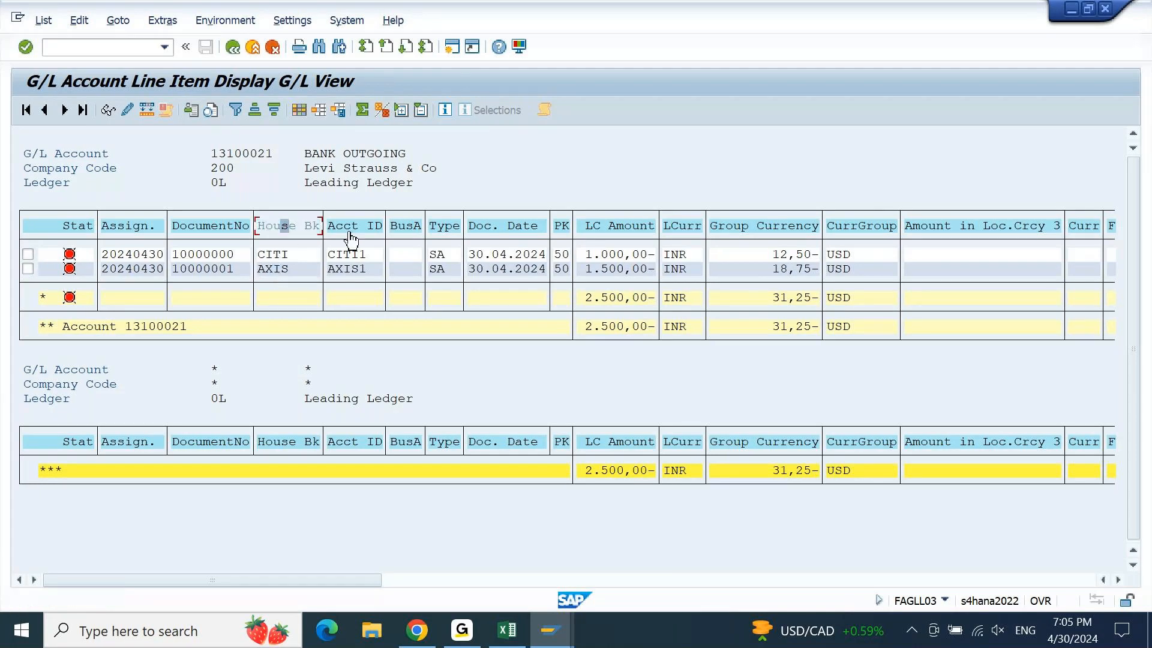
pyautogui.click(308, 229)
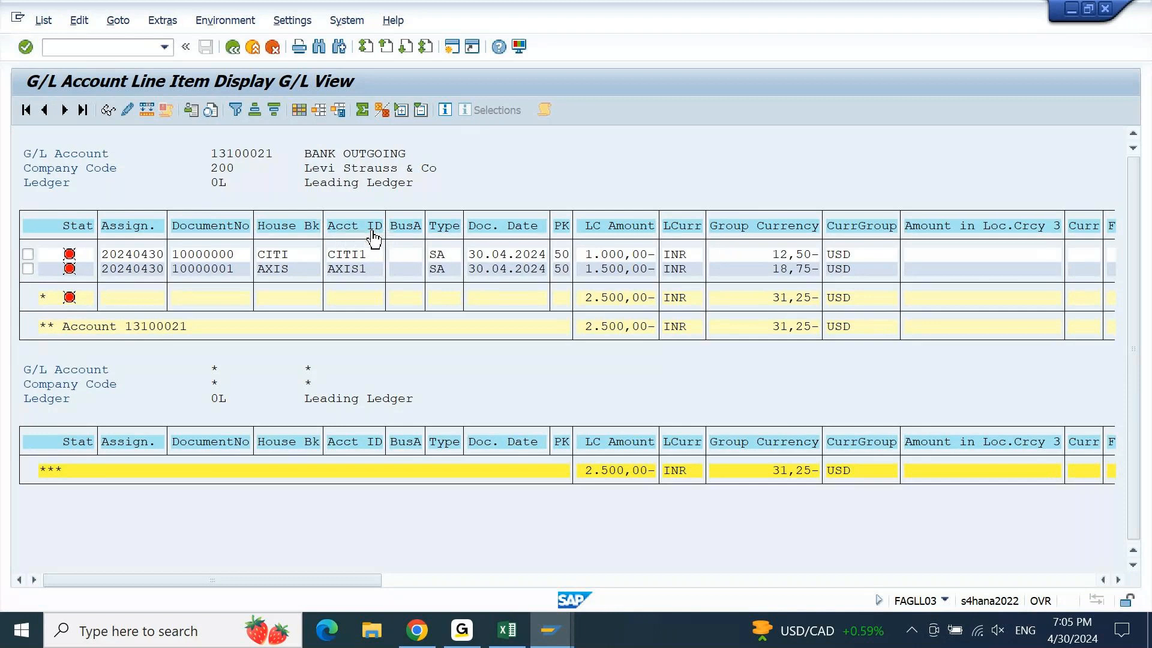
pyautogui.click(310, 231)
pyautogui.click(362, 226)
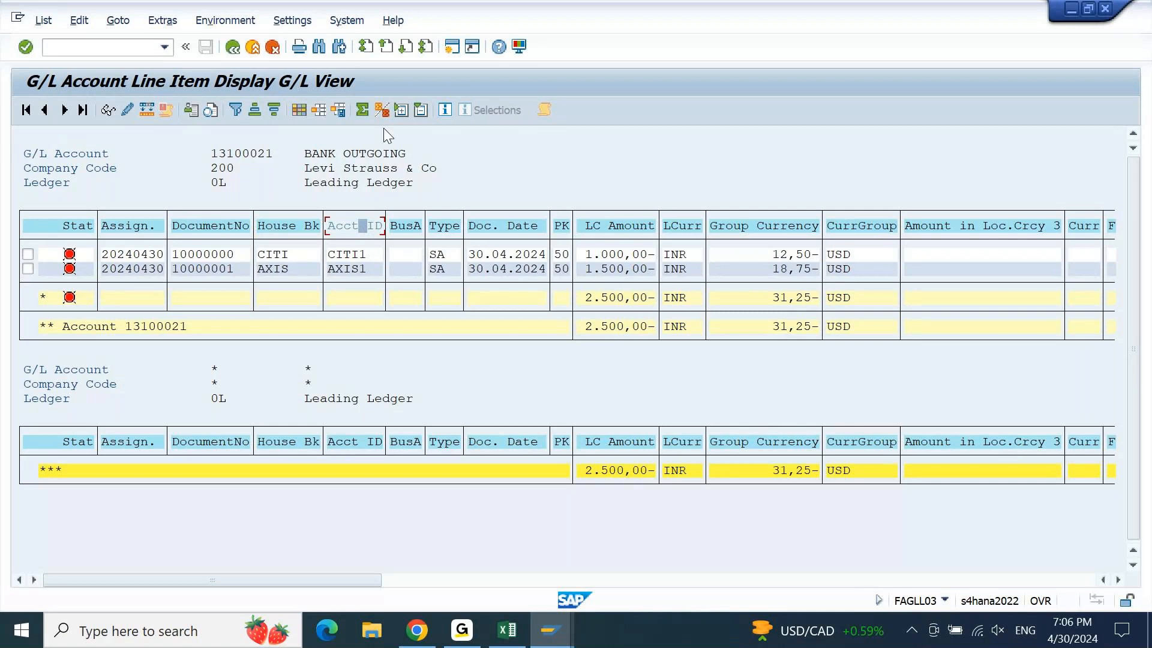
# Subtotal by Acct ID and collapse to AXIS1 1.500,00- and CITI1 1.000,00- INR totals
pyautogui.click(386, 113)
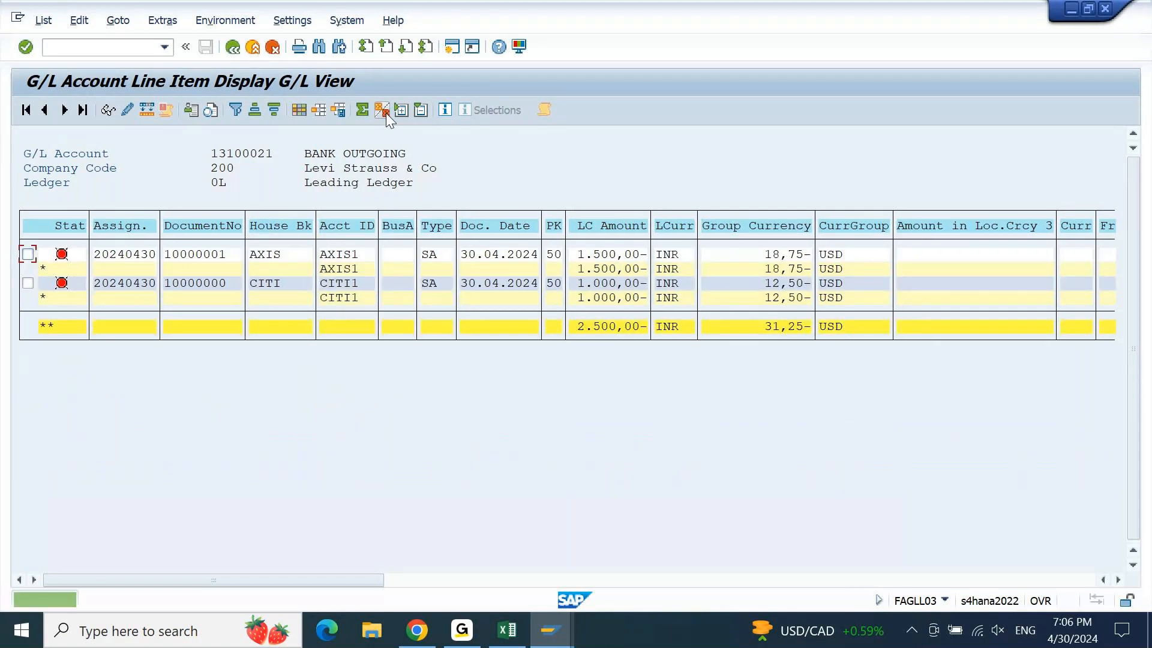
pyautogui.click(47, 326)
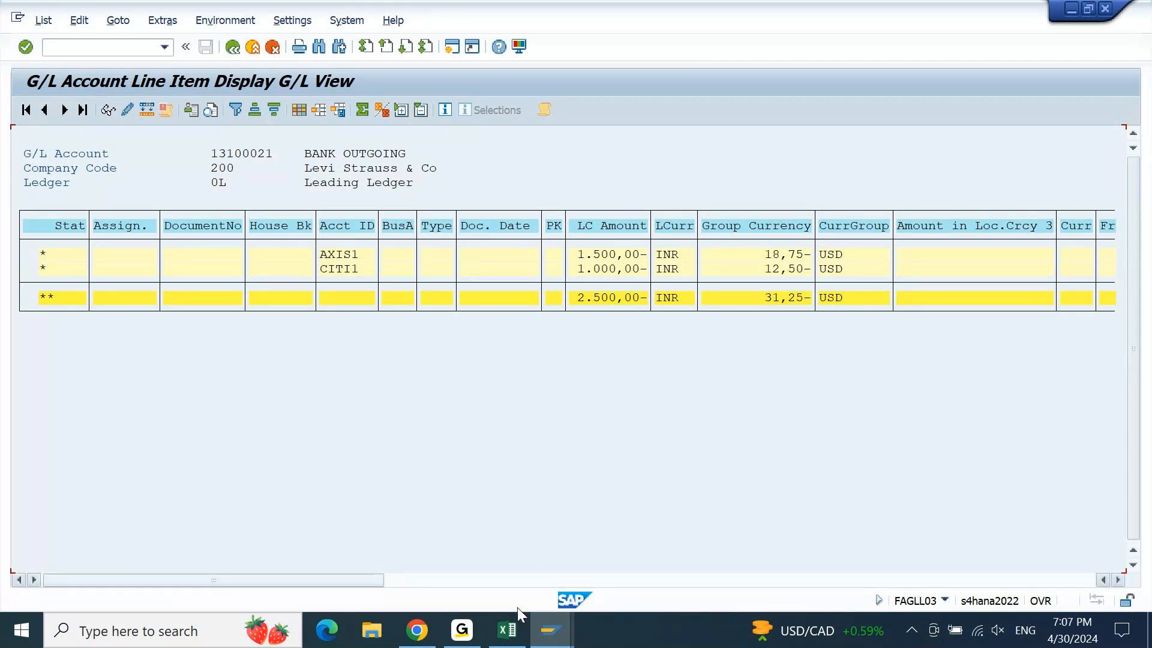
pyautogui.click(498, 634)
# Add item '2. Bank Manual Outgoing Payment ( F-58 )' below item 1 in the task list
pyautogui.press('Down')
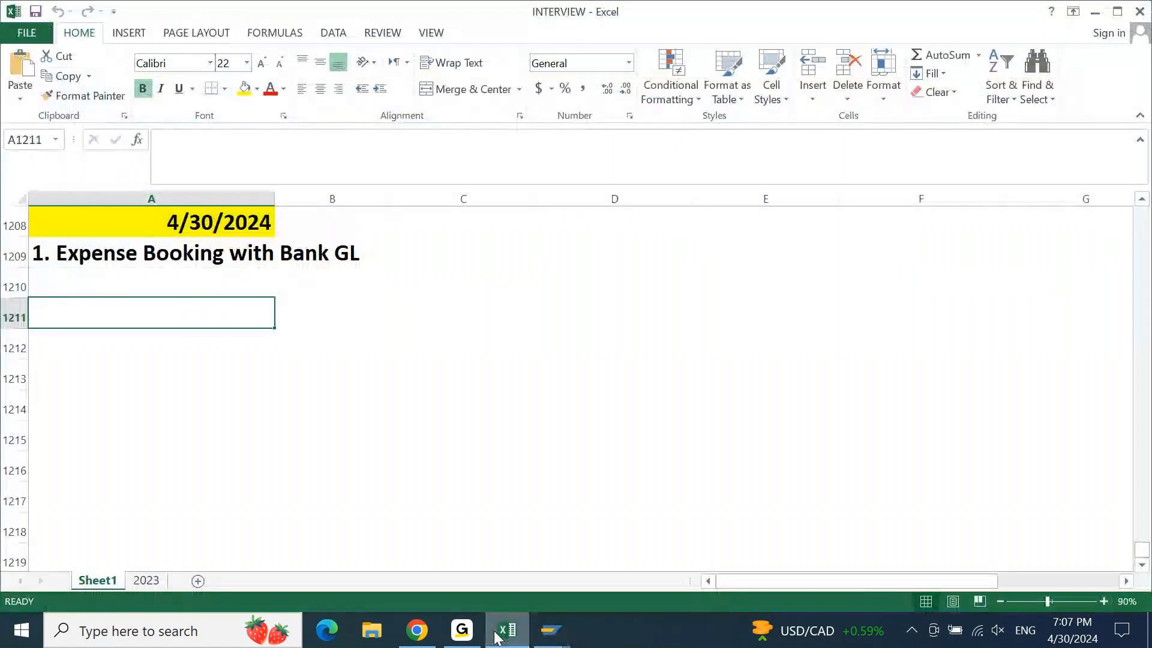
pyautogui.press('Down')
pyautogui.press('Up')
pyautogui.press('Up')
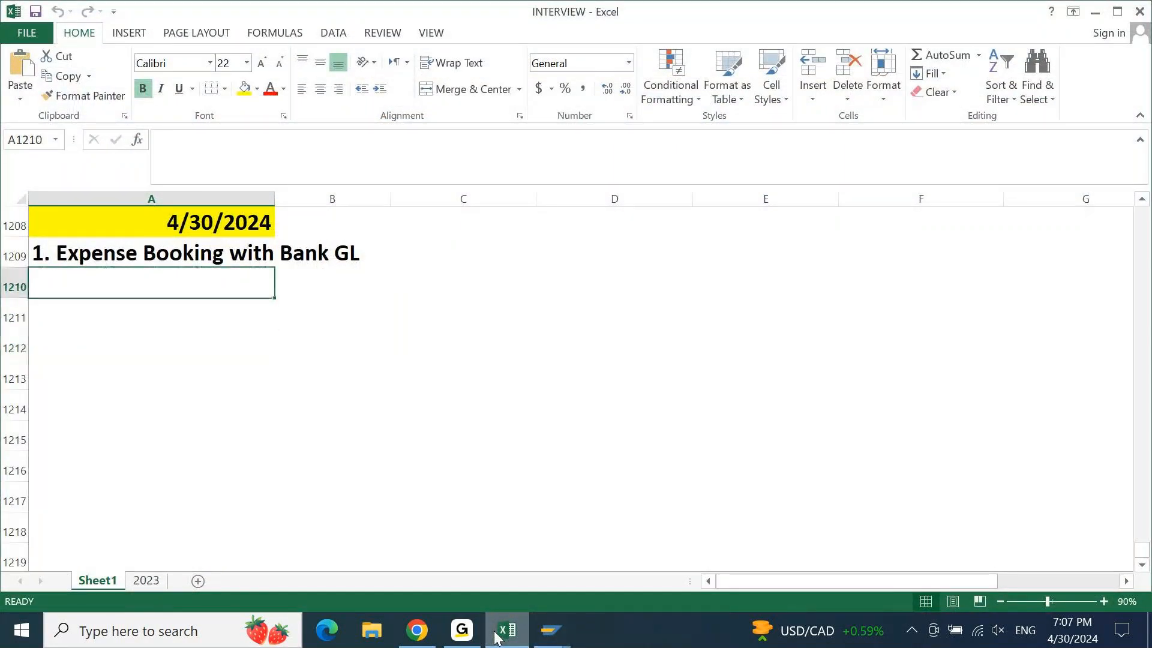
pyautogui.write('2. Bank Manual Pay')
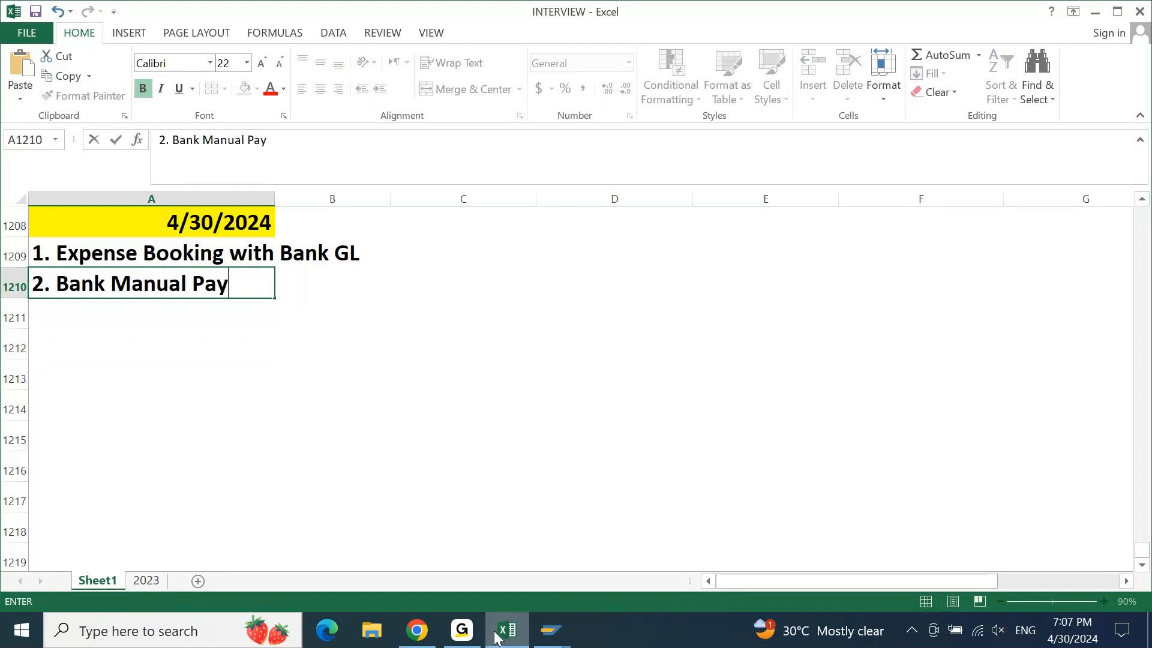
pyautogui.press('BackSpace')
pyautogui.press('BackSpace')
pyautogui.press('BackSpace')
pyautogui.write('Out')
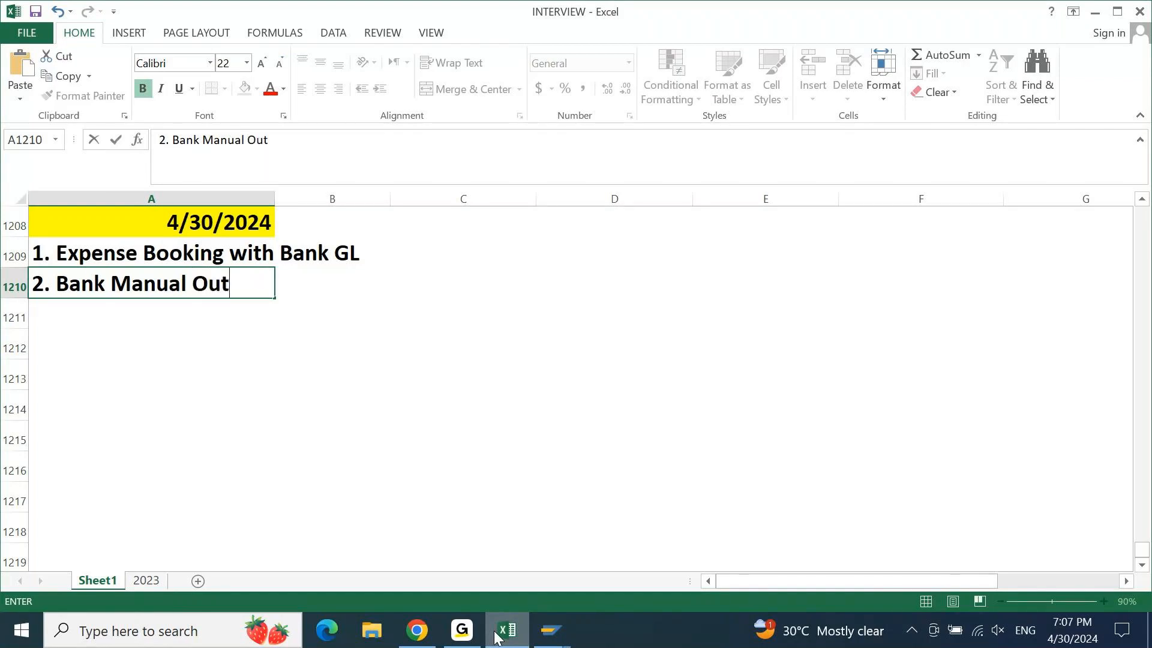
pyautogui.write('going ')
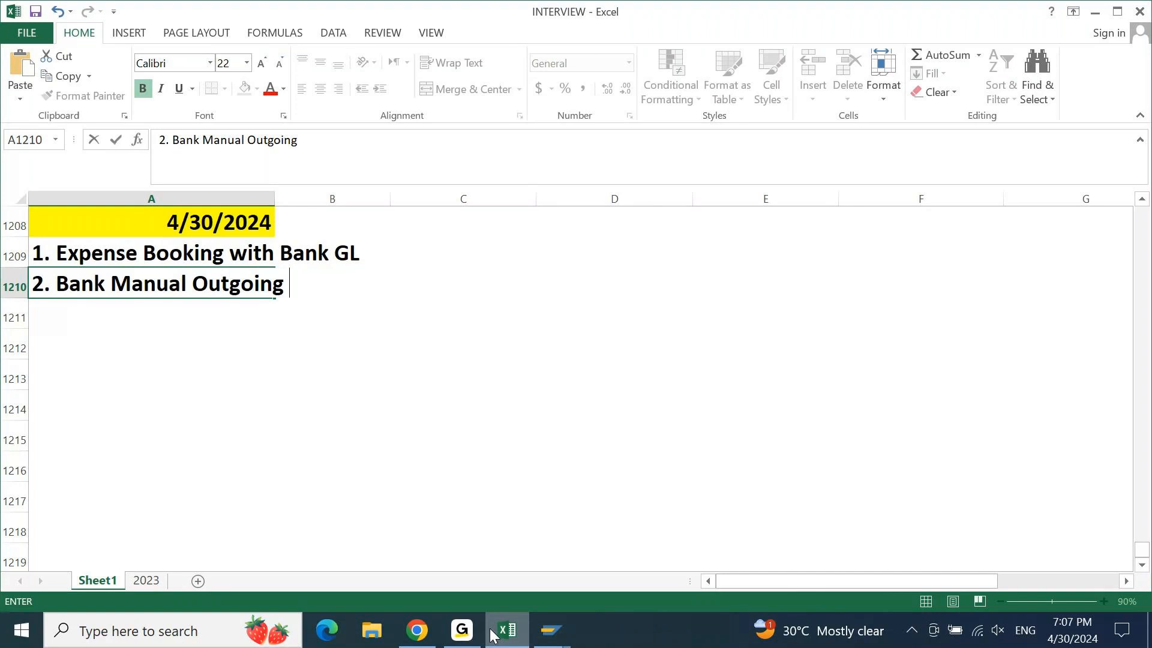
pyautogui.write('Payment ( F-58 )')
pyautogui.press('Return')
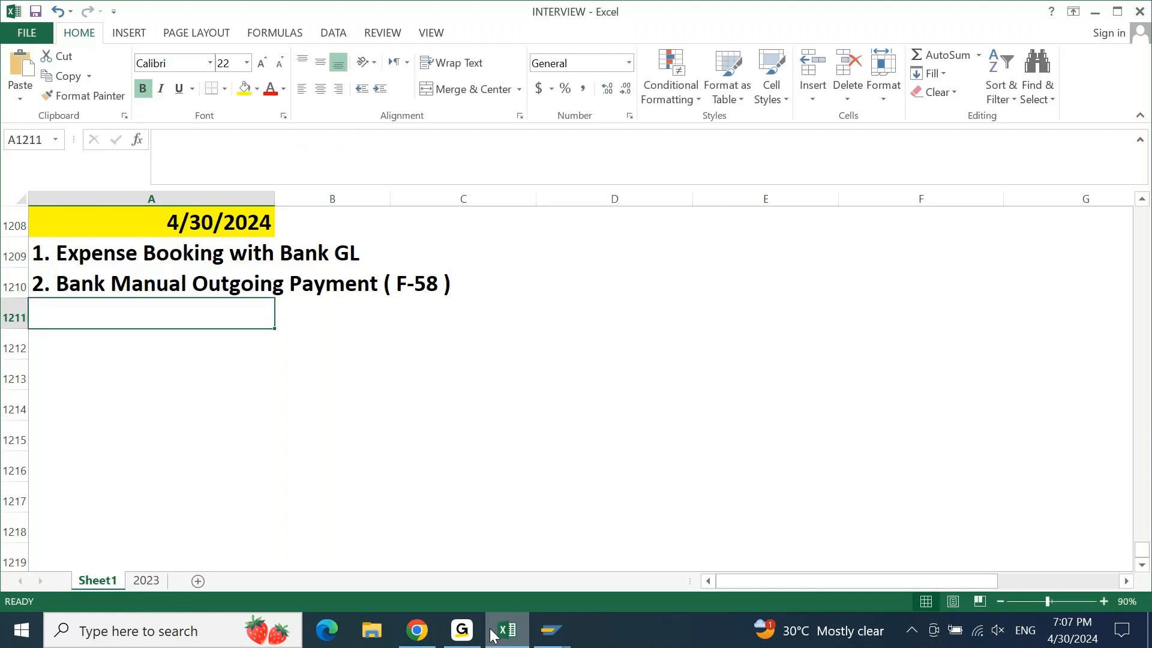
# Add item '3. Bank Outgoing Payment with Printout (F-58)'
pyautogui.write('3. Bank')
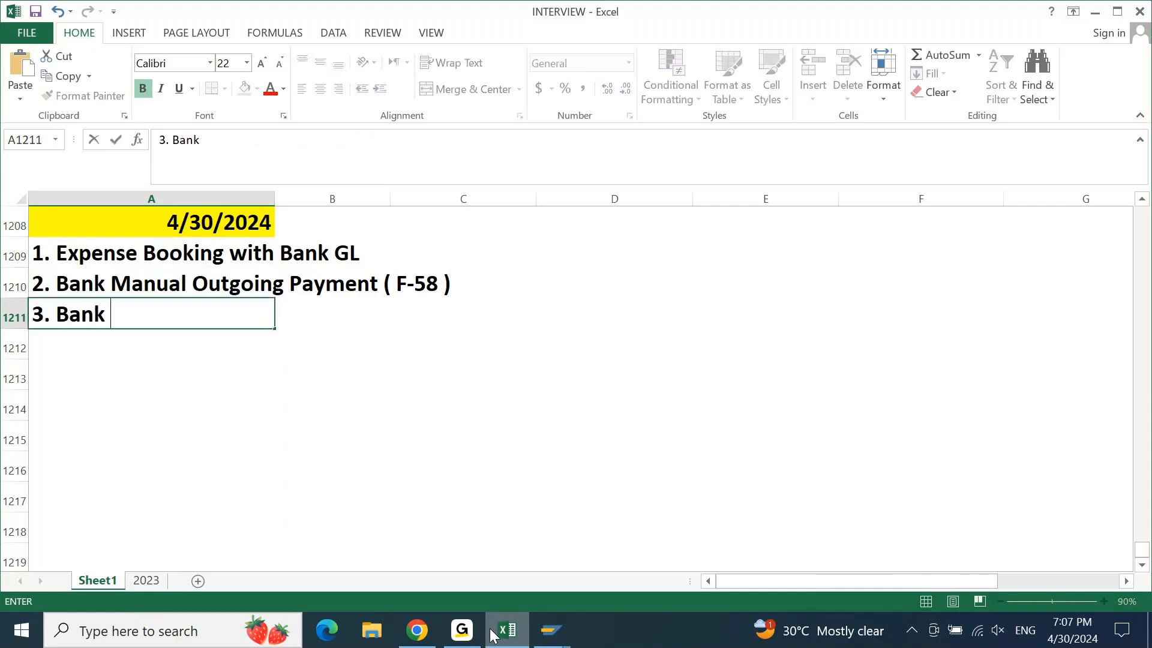
pyautogui.write(' Outg')
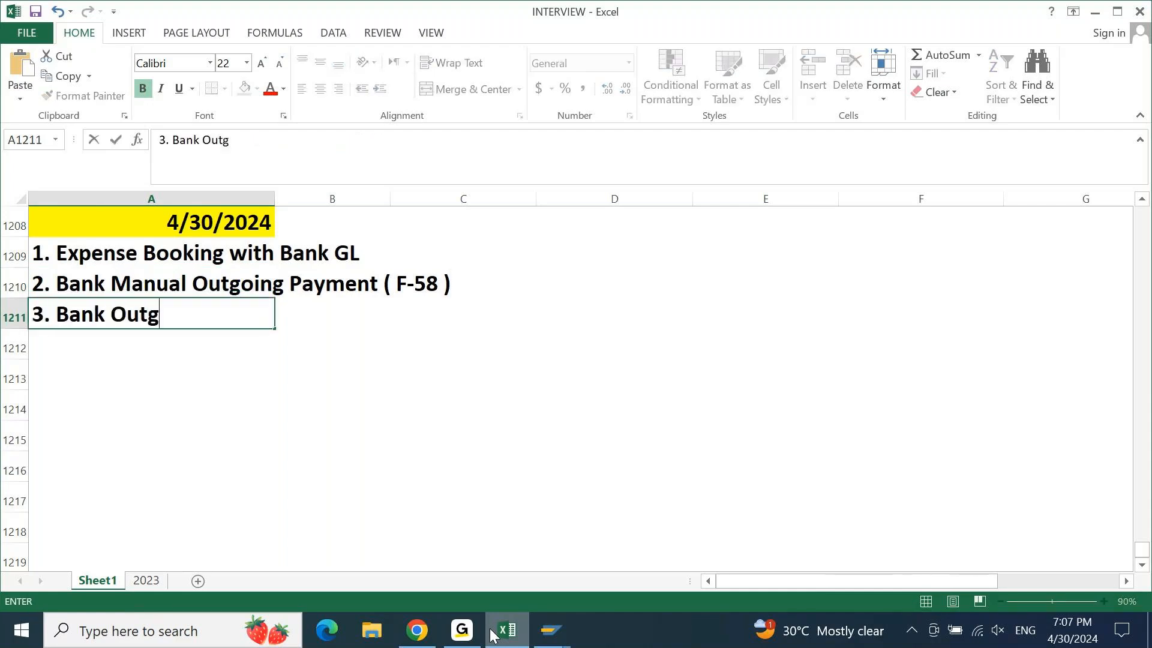
pyautogui.write('oing Payment')
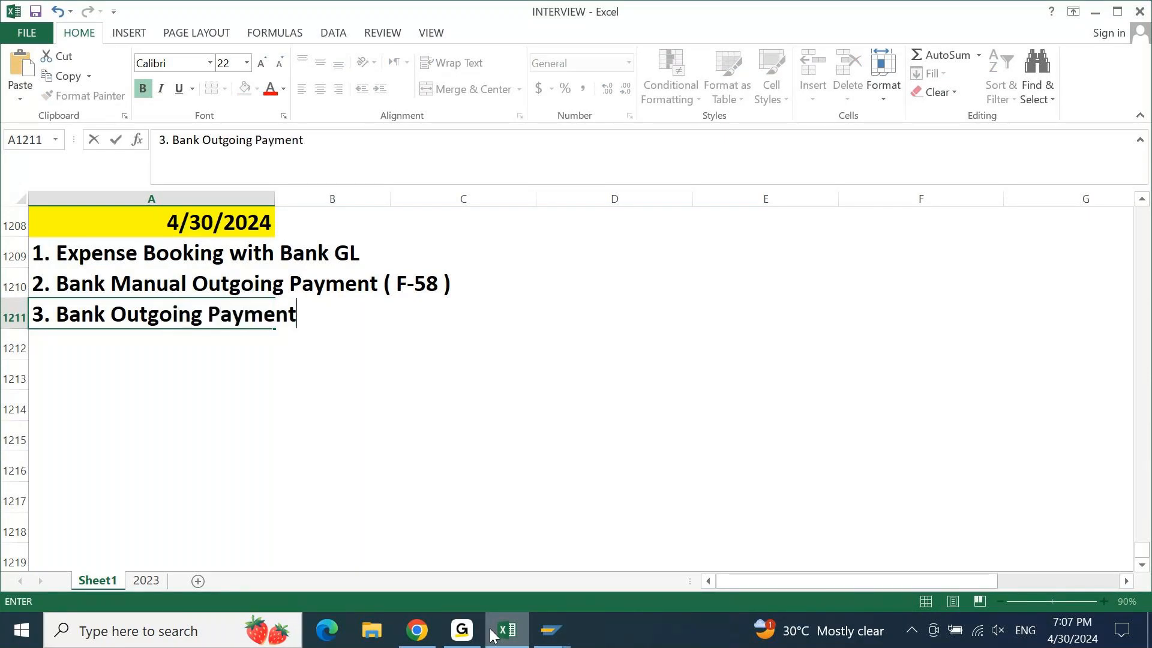
pyautogui.write(' with Pi')
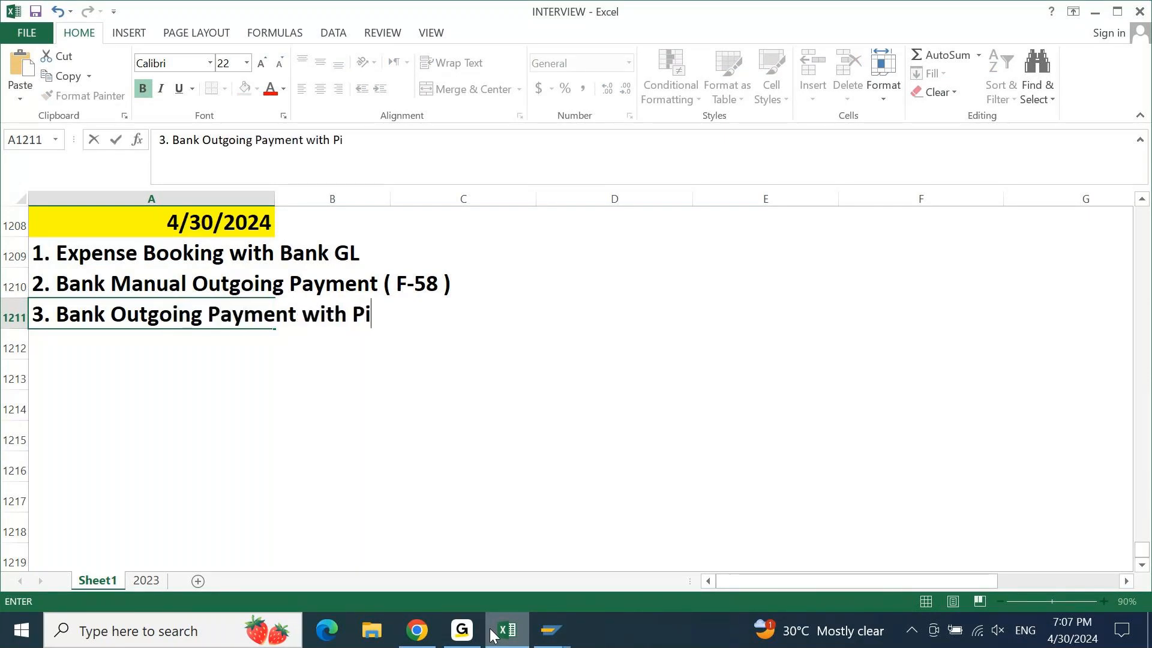
pyautogui.write('n')
pyautogui.press('BackSpace')
pyautogui.press('BackSpace')
pyautogui.write('rintout')
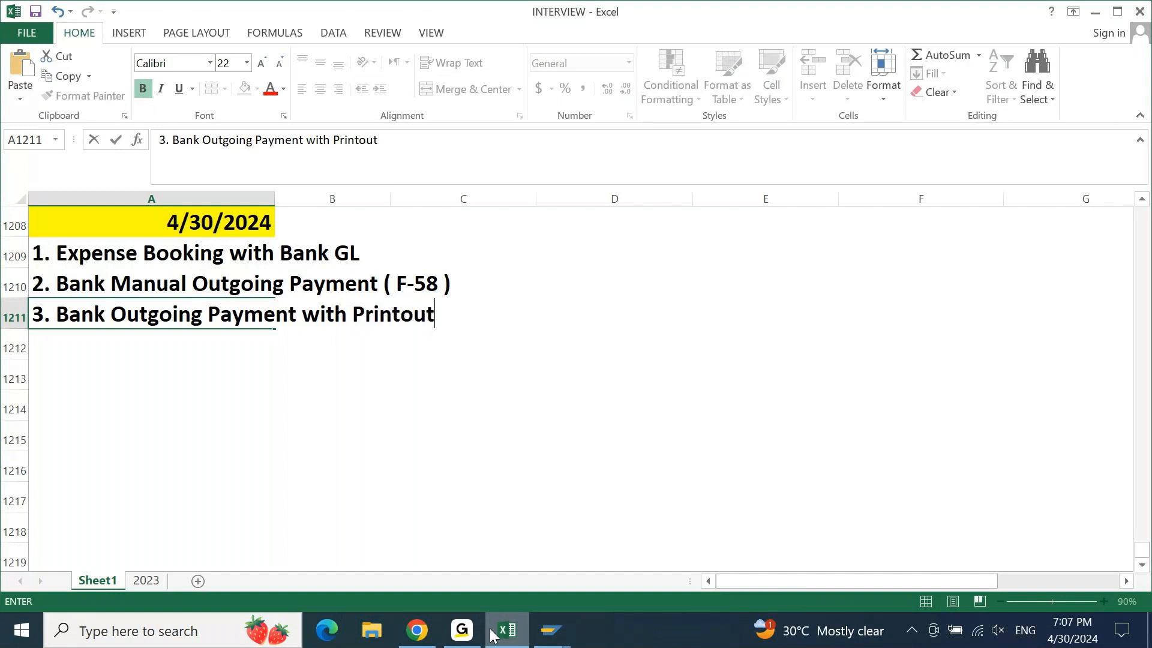
pyautogui.write(' (F-58')
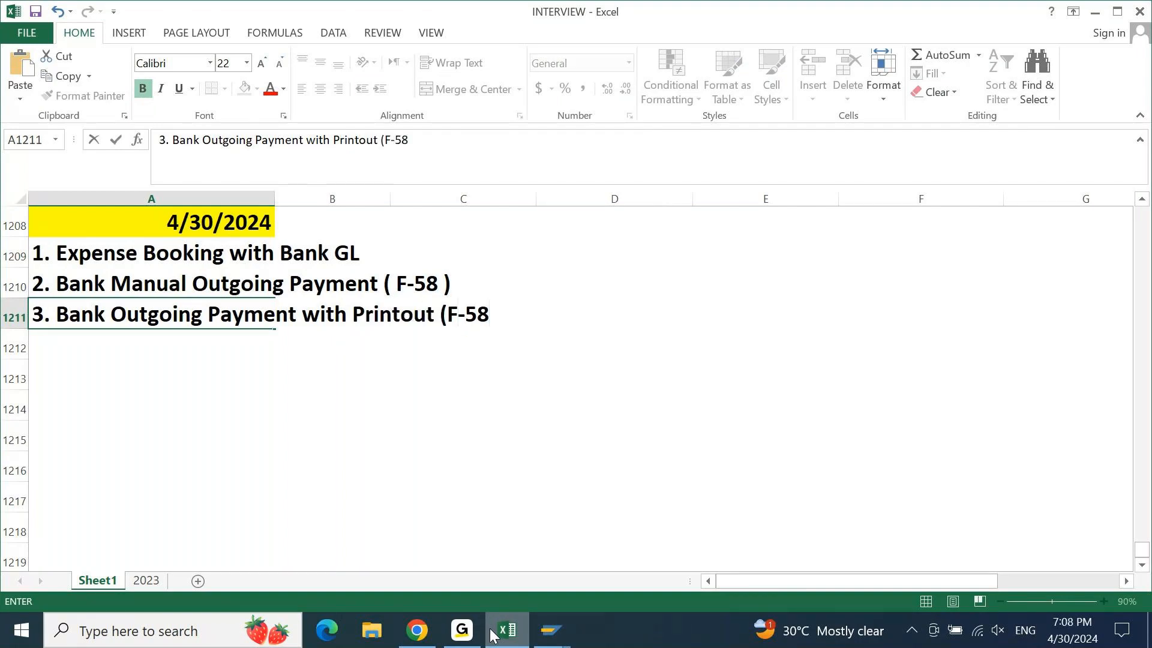
pyautogui.write(')')
pyautogui.press('Return')
# Add item '4. Automatic Payment Program ( F110)'
pyautogui.write('4. ')
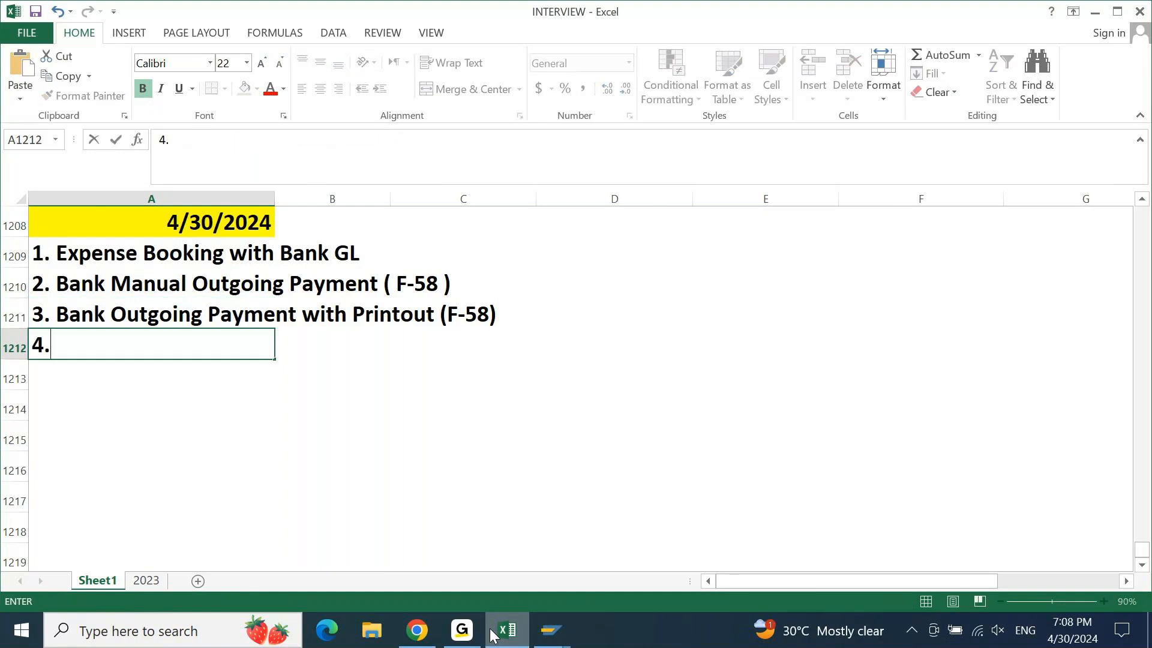
pyautogui.write('Automatic')
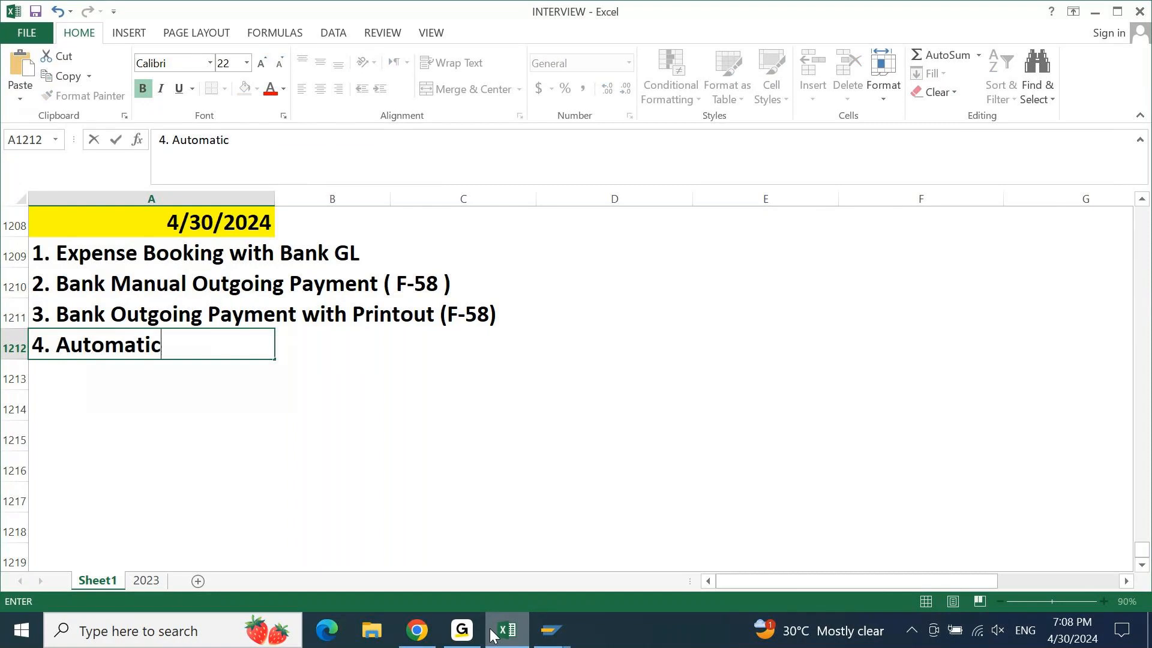
pyautogui.write(' Paymen')
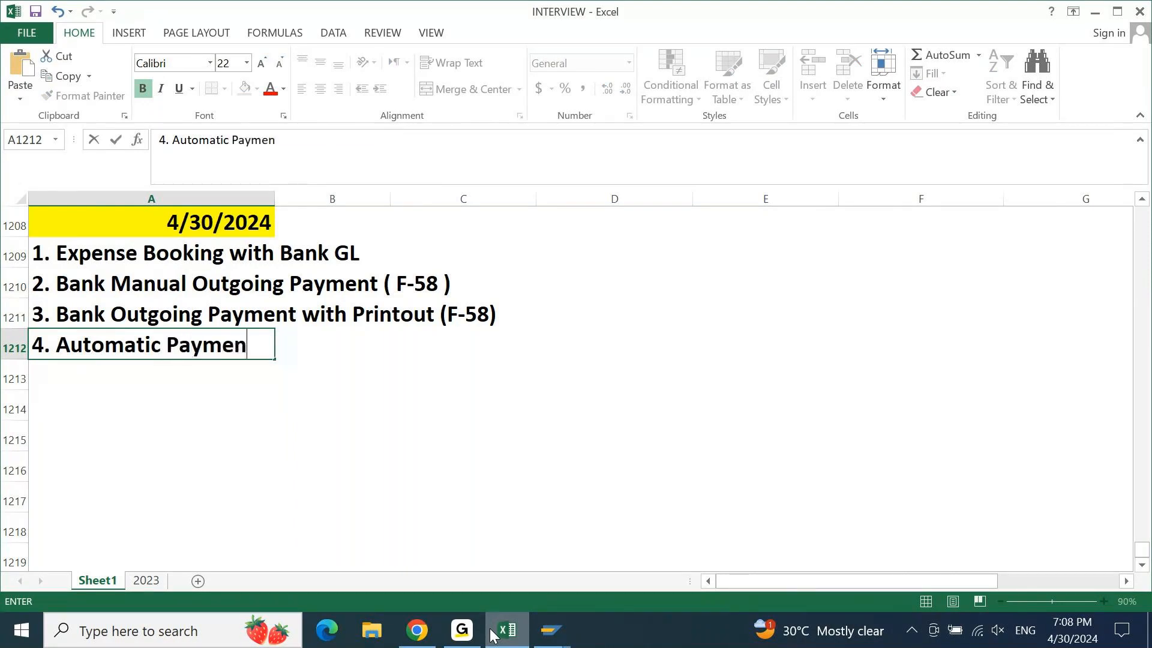
pyautogui.write('t Progr')
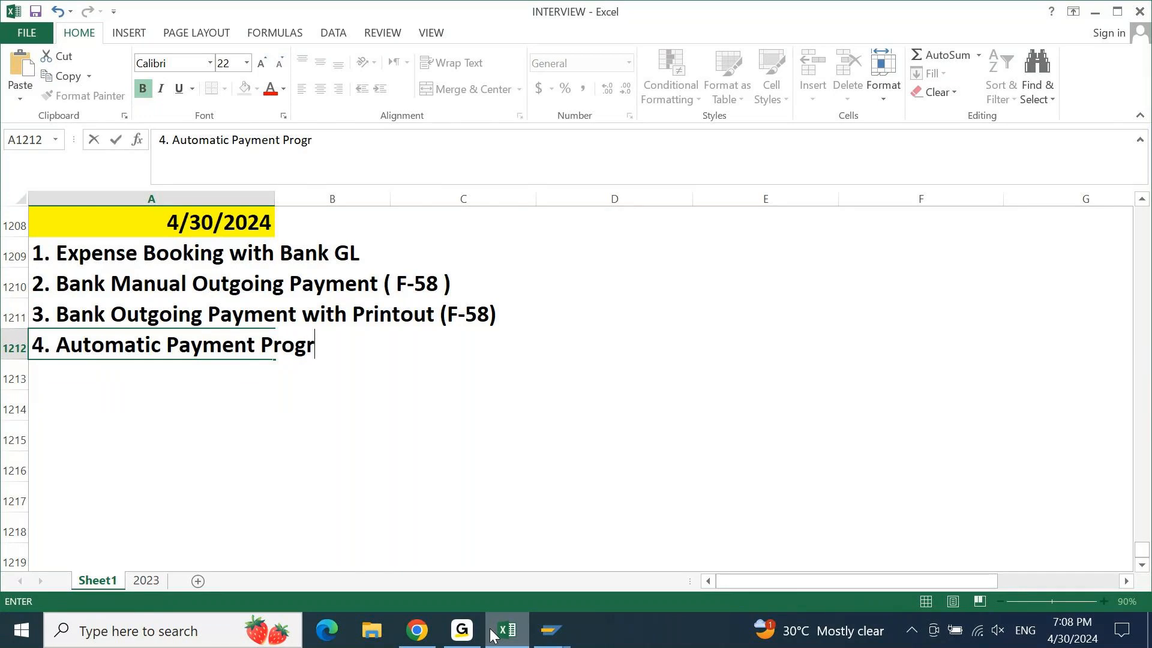
pyautogui.write('am ( F110')
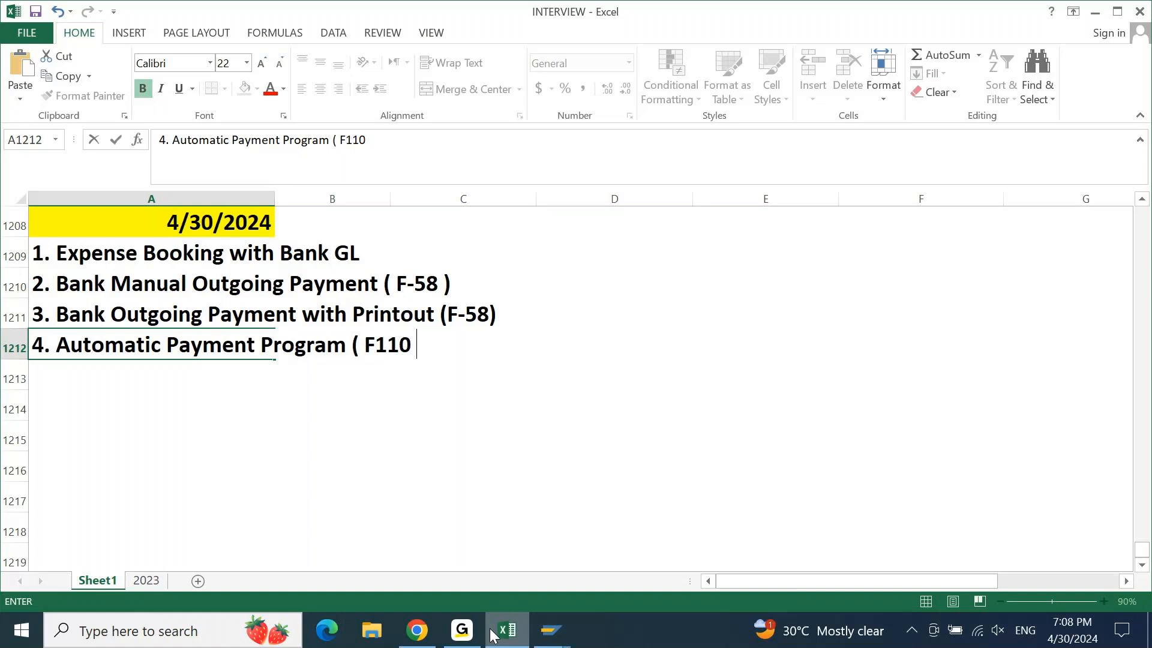
pyautogui.write(')')
pyautogui.press('Return')
# Add item '5. Bank Reconciliation ( FF67 & FF_5 )' in row 1213
pyautogui.write('5. Bank Reconcu')
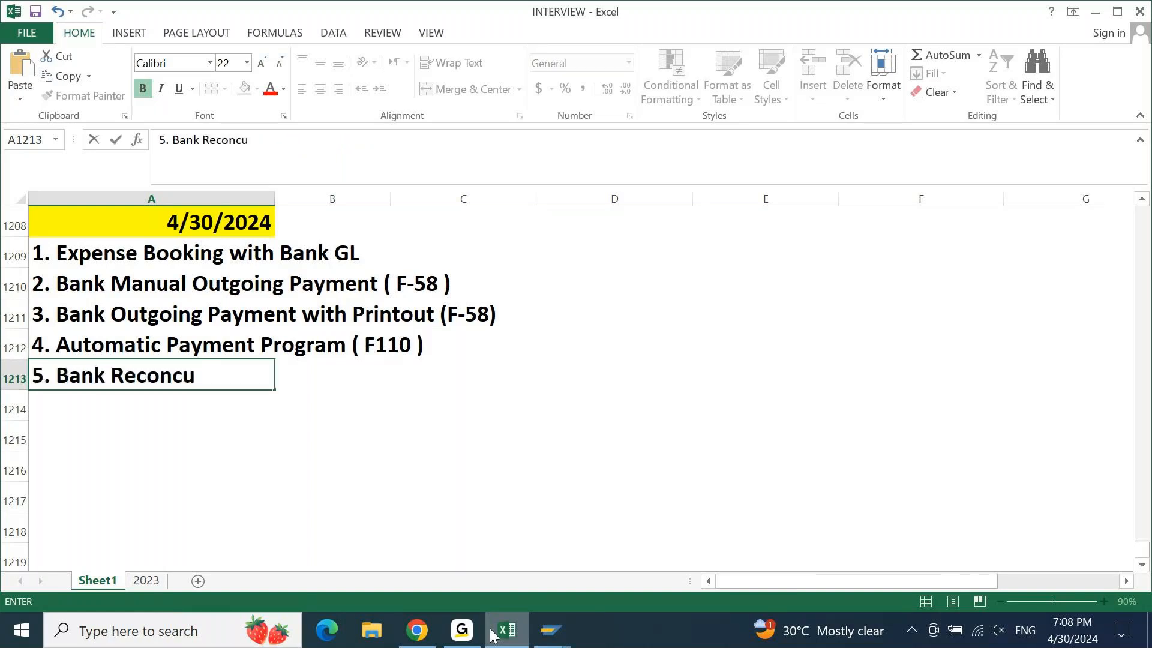
pyautogui.press('BackSpace')
pyautogui.write('iliation (')
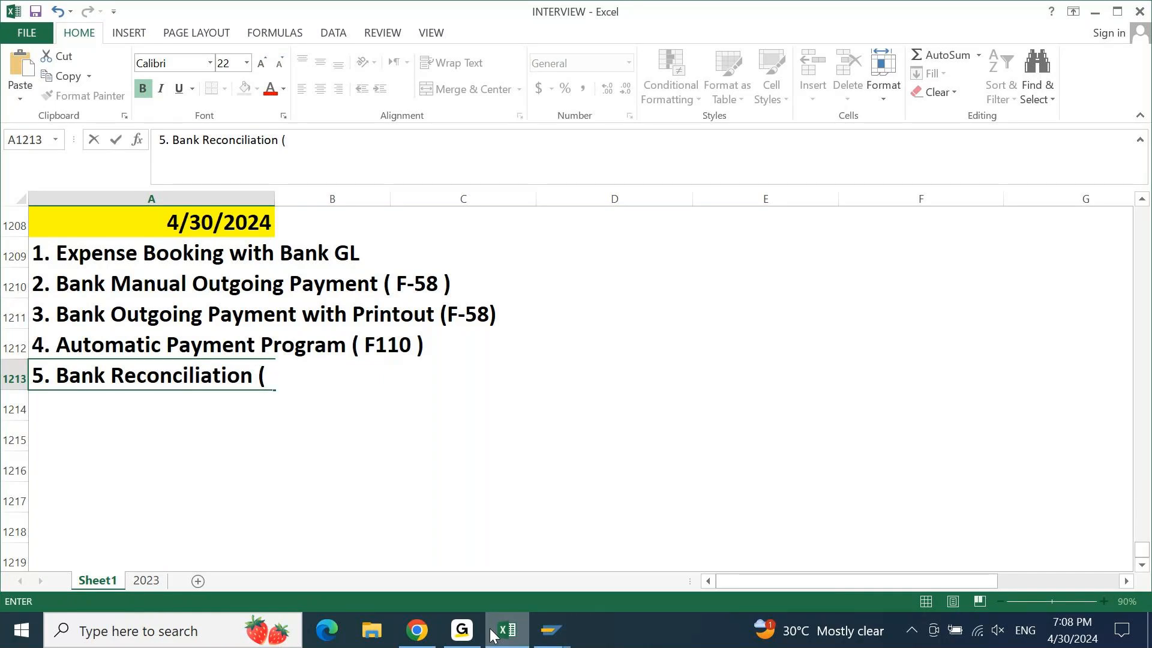
pyautogui.write(' M')
pyautogui.press('BackSpace')
pyautogui.write('FF67 & FF_5 )')
pyautogui.press('Return')
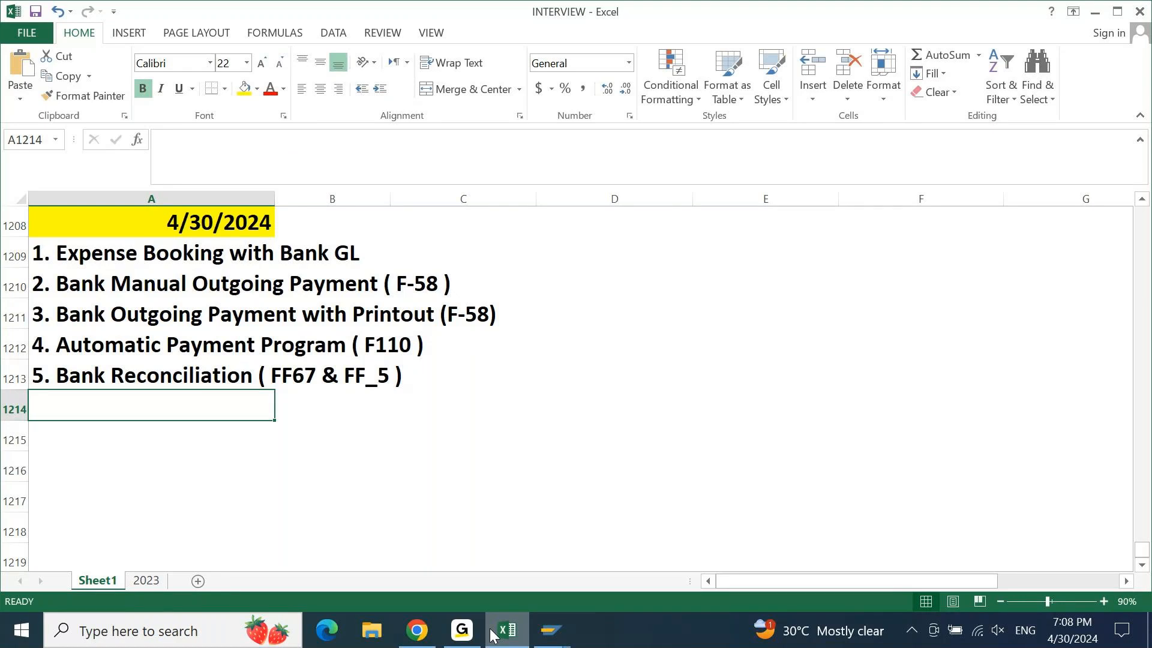
# Mark item 1 of the bank task list as Done in column E
pyautogui.press('Up')
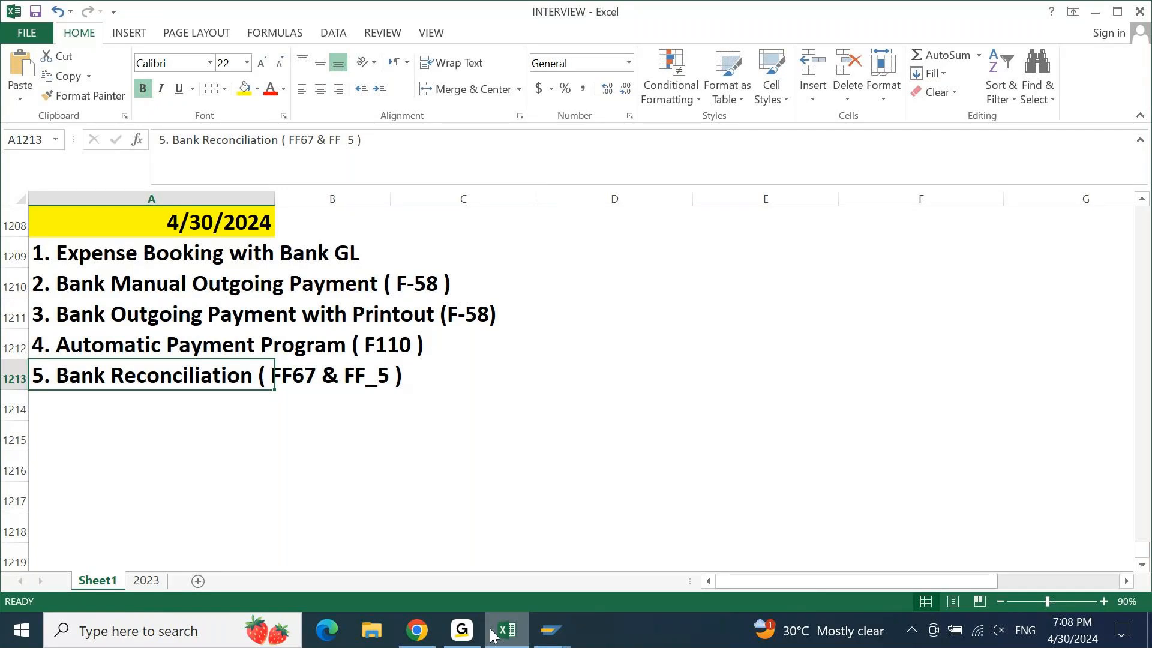
pyautogui.hotkey('ctrl', 'Up')
pyautogui.press('Down')
pyautogui.press('Right')
pyautogui.press('Right')
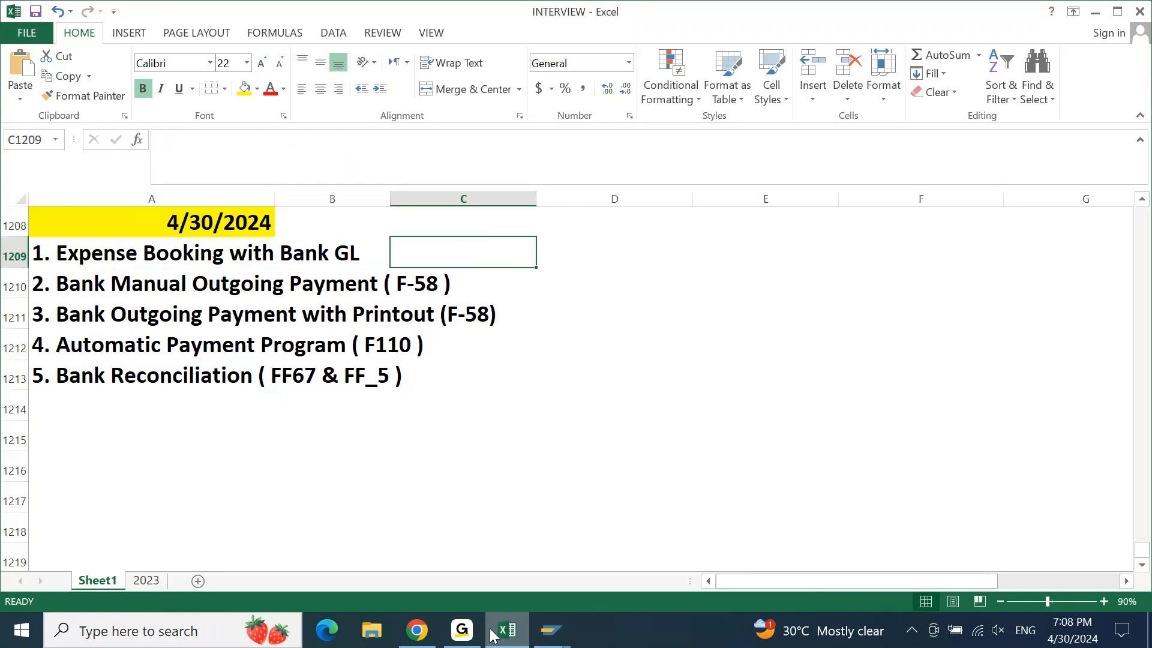
pyautogui.press('Right')
pyautogui.press('Right')
pyautogui.write('Done')
pyautogui.press('Return')
# Change item 2's transaction code from F-58 to F-53
pyautogui.press('Up')
pyautogui.press('Down')
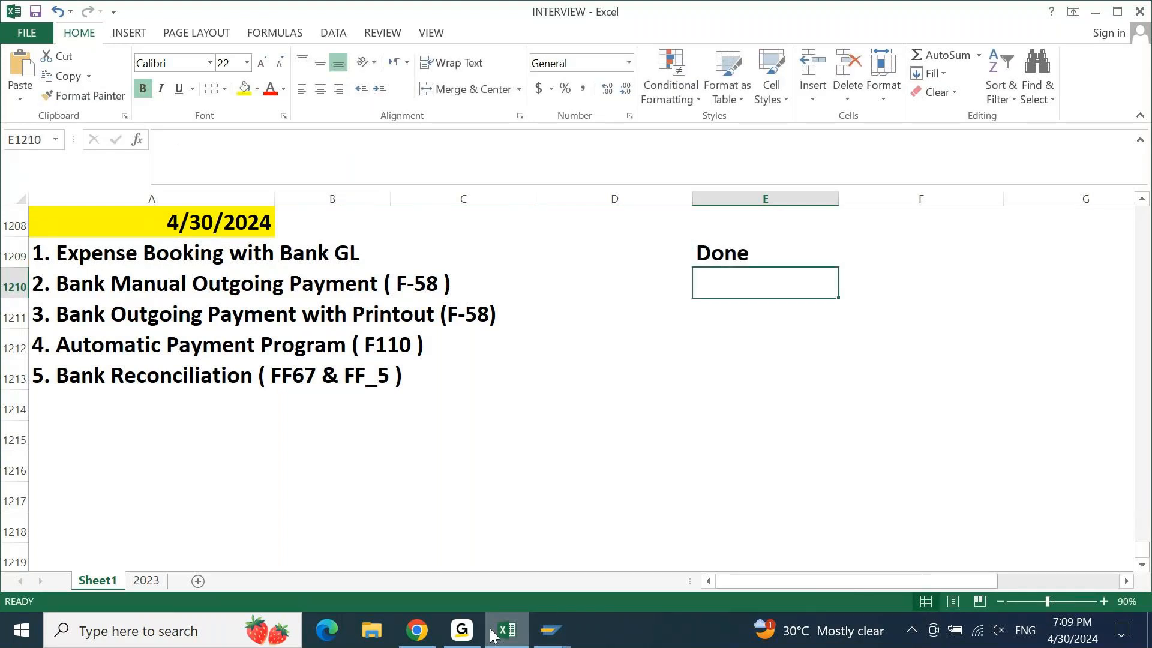
pyautogui.hotkey('shift', 'Down')
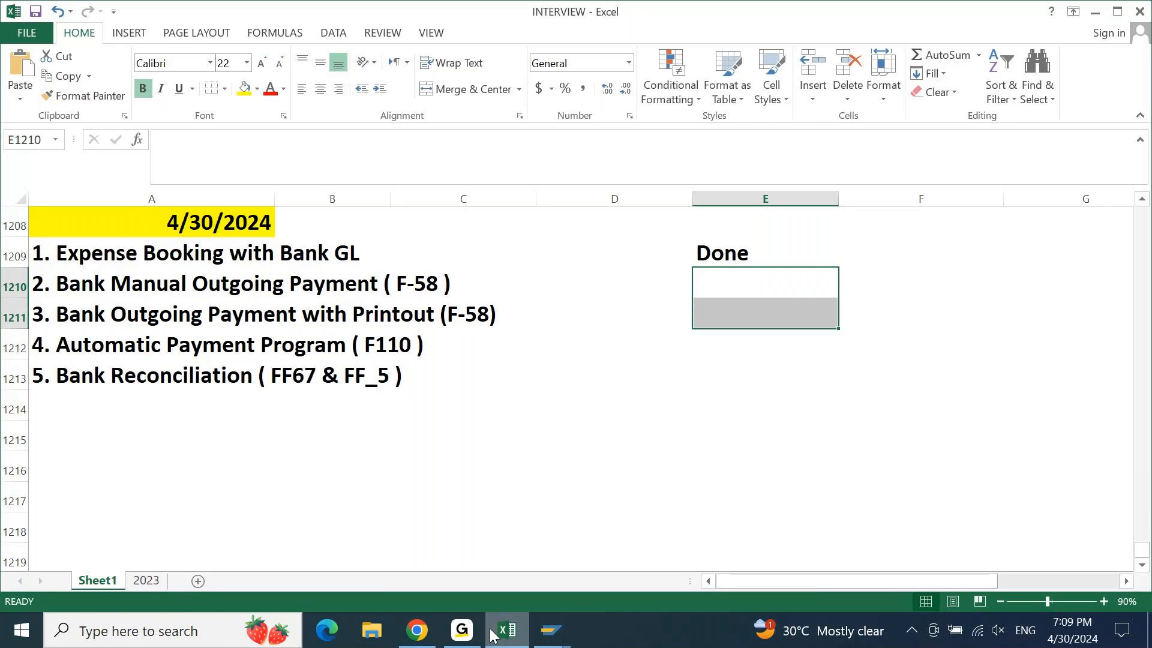
pyautogui.hotkey('shift', 'space')
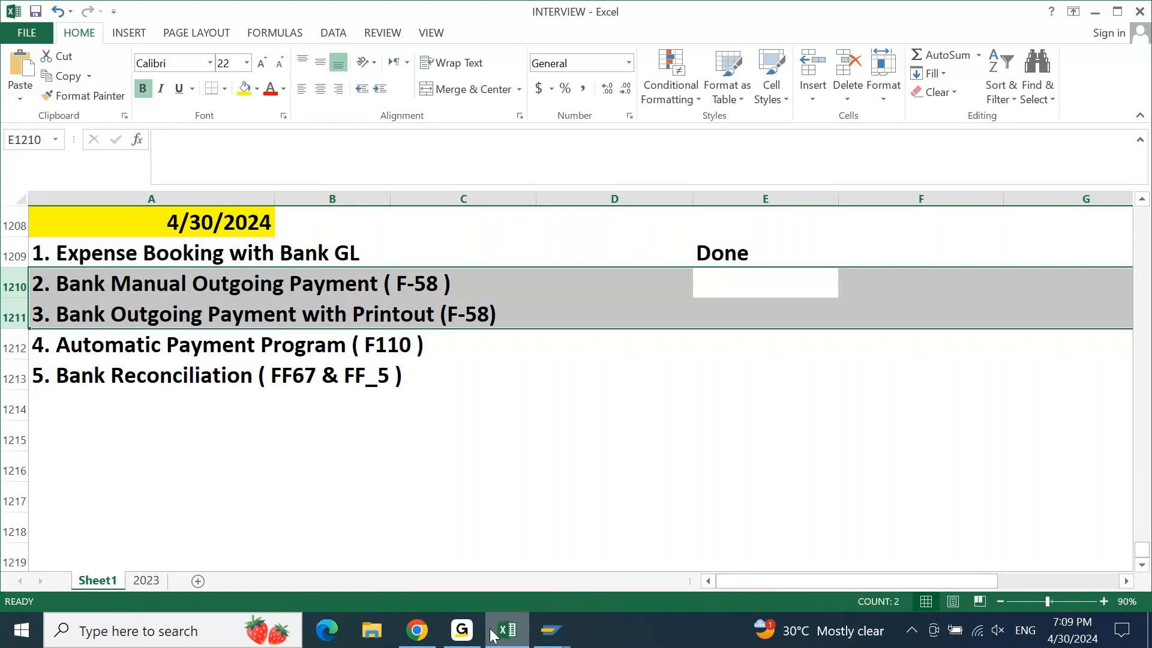
pyautogui.press('Home')
pyautogui.press('F2')
pyautogui.press('Left')
pyautogui.press('Left')
pyautogui.hotkey('shift', 'Left')
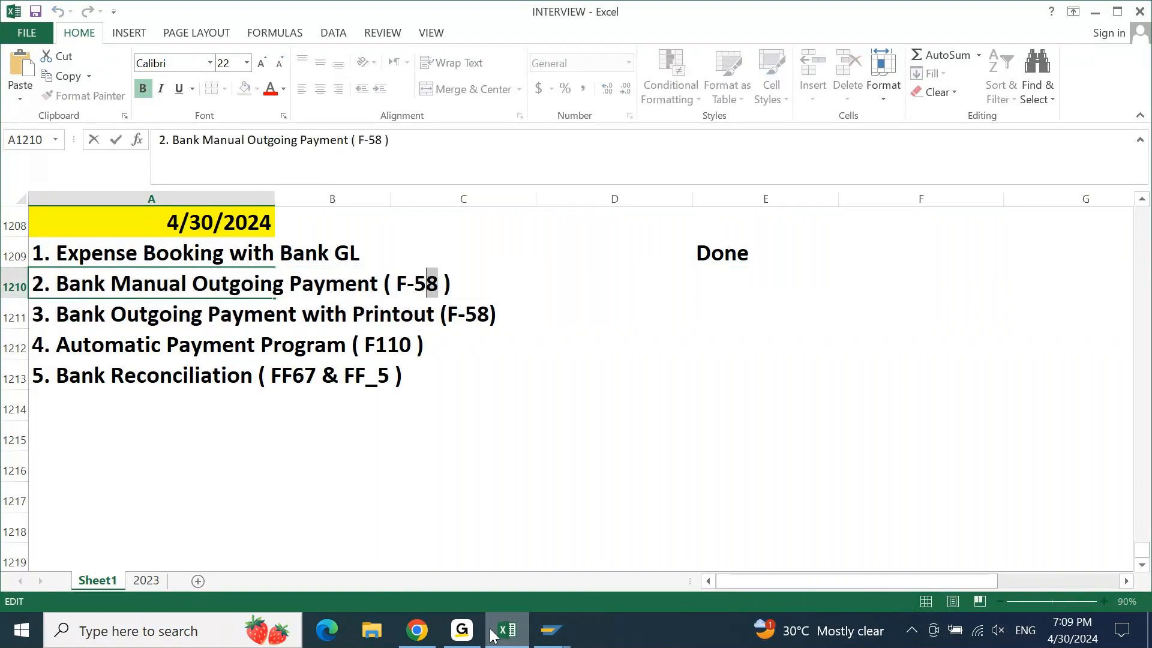
pyautogui.write('3')
pyautogui.press('Return')
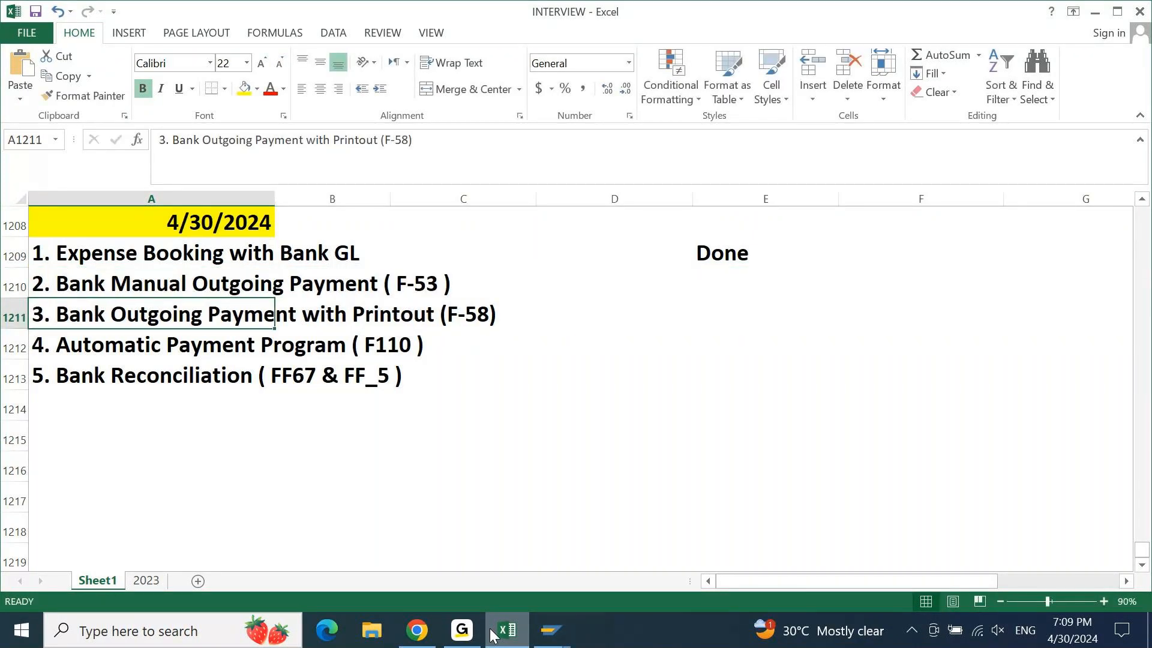
pyautogui.press('Down')
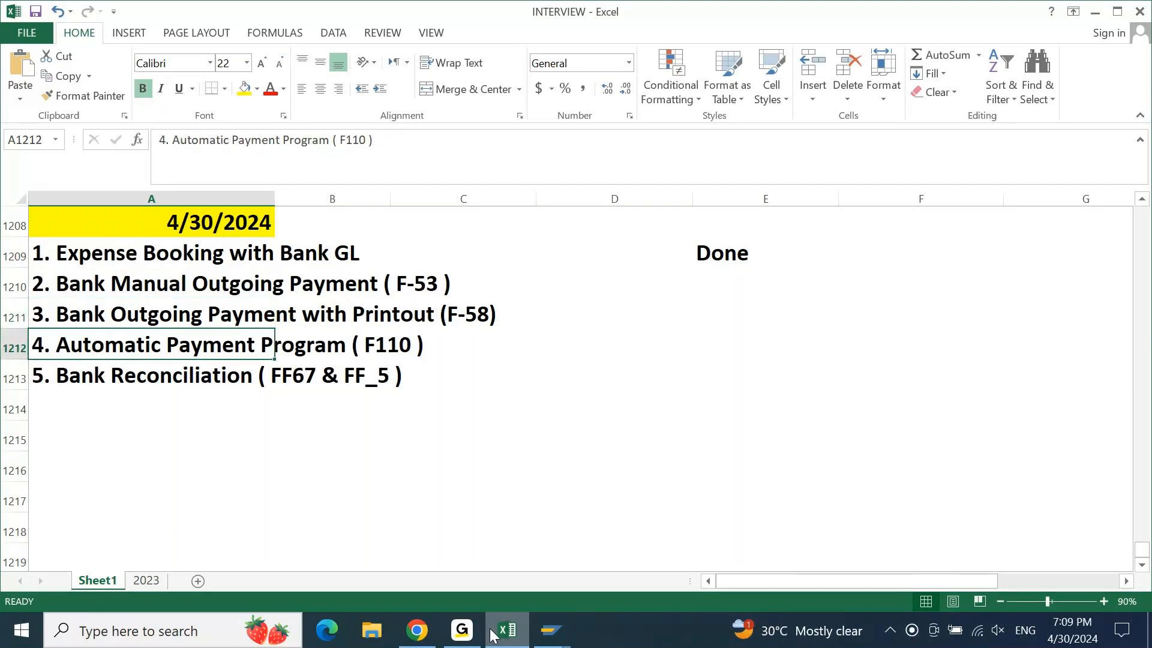
pyautogui.press('Down')
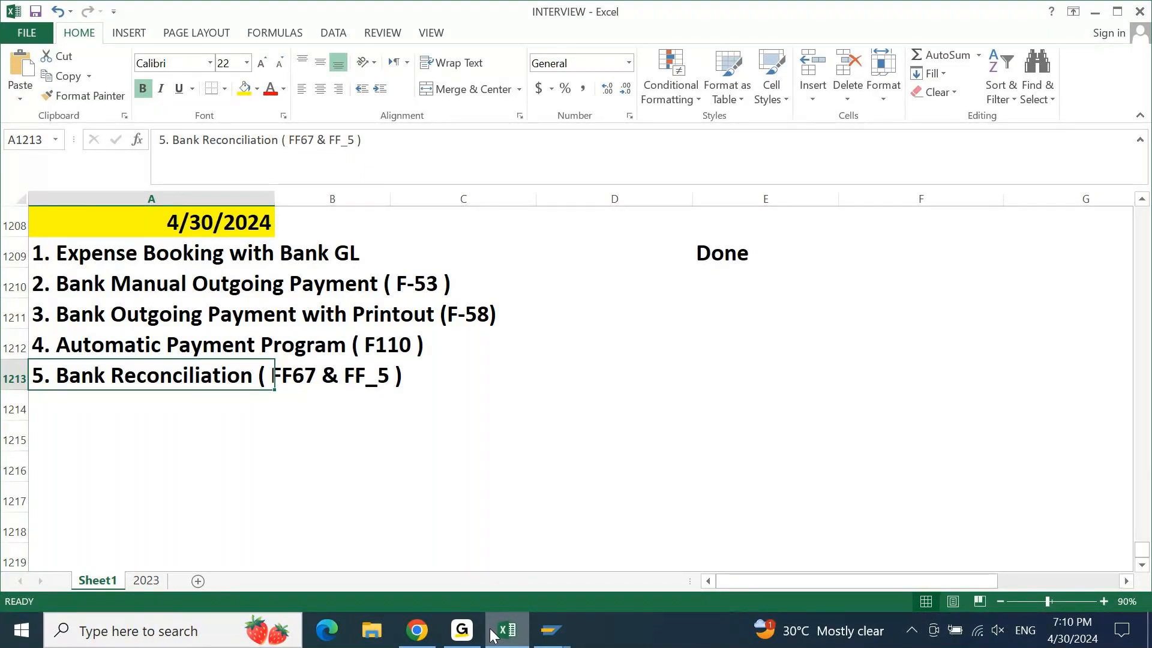
pyautogui.press('Up')
pyautogui.press('Up')
pyautogui.press('Up')
pyautogui.press('Up')
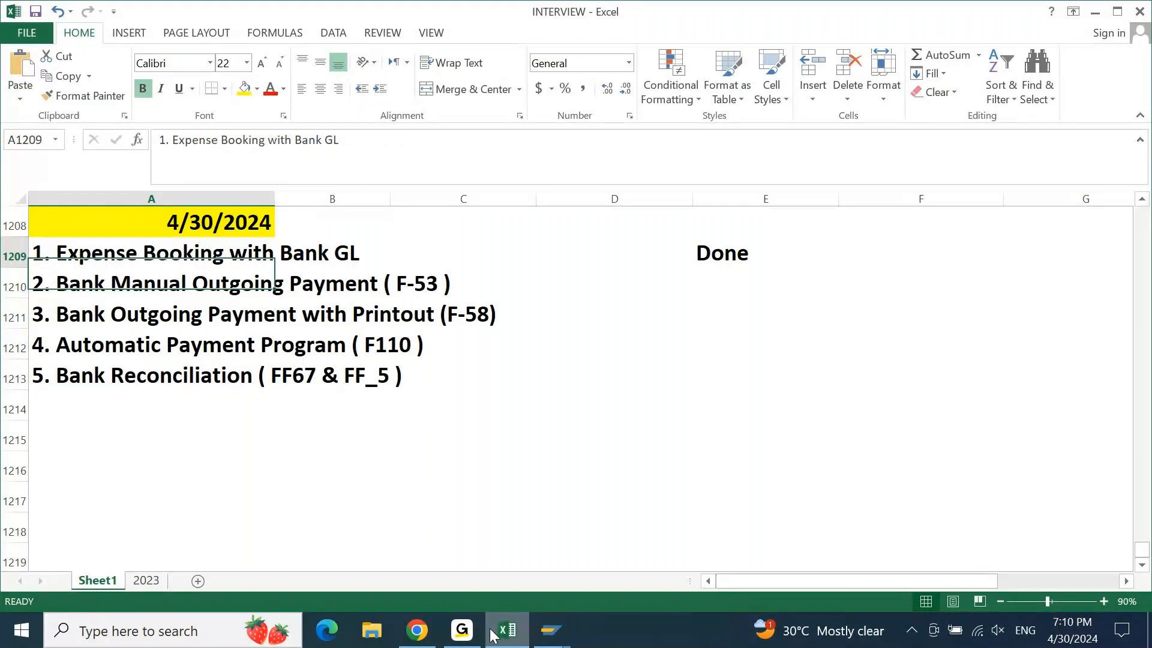
pyautogui.press('Right')
pyautogui.press('Right')
pyautogui.press('Right')
pyautogui.press('Right')
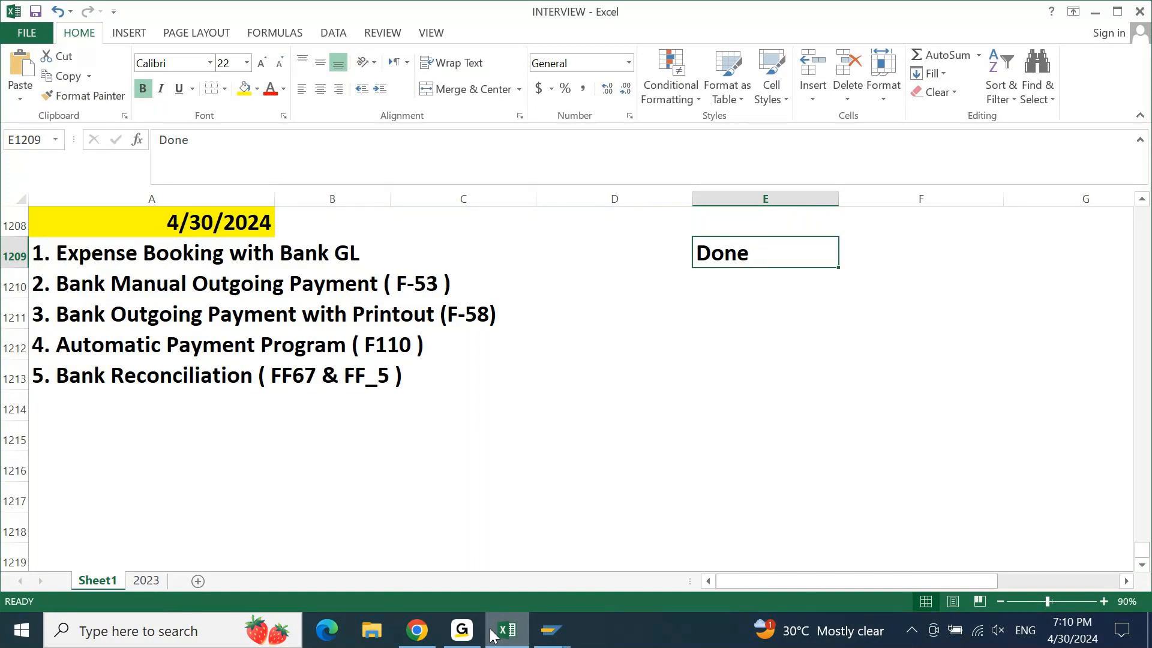
pyautogui.press('Down')
pyautogui.press('Left')
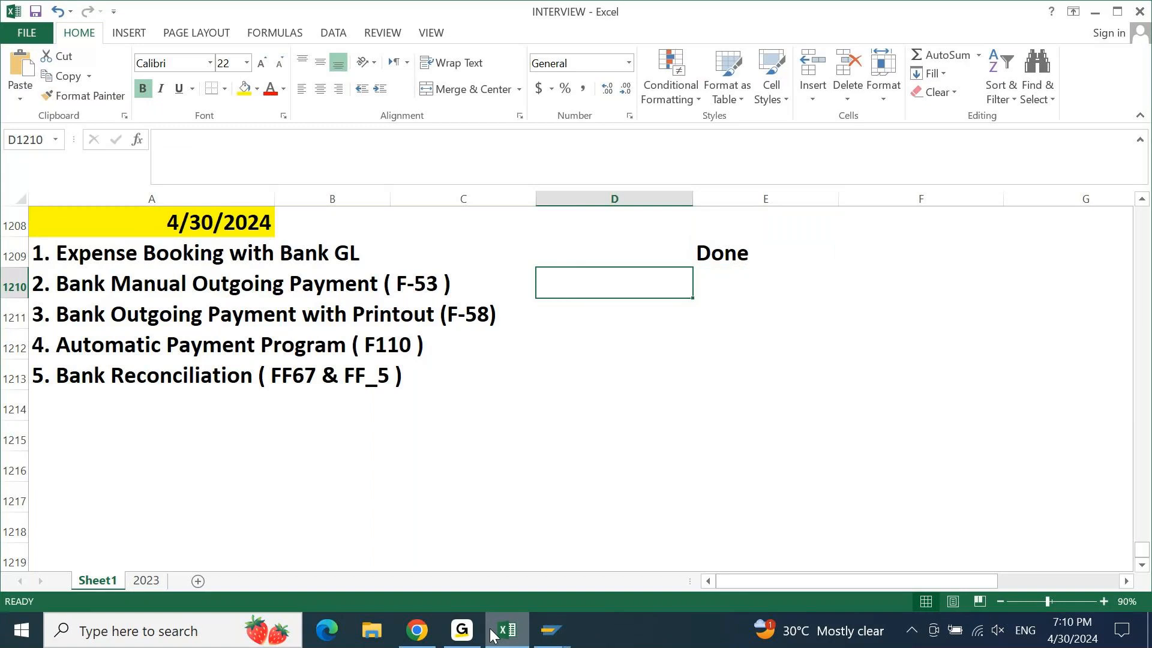
pyautogui.press('Left')
pyautogui.press('Left')
pyautogui.press('Left')
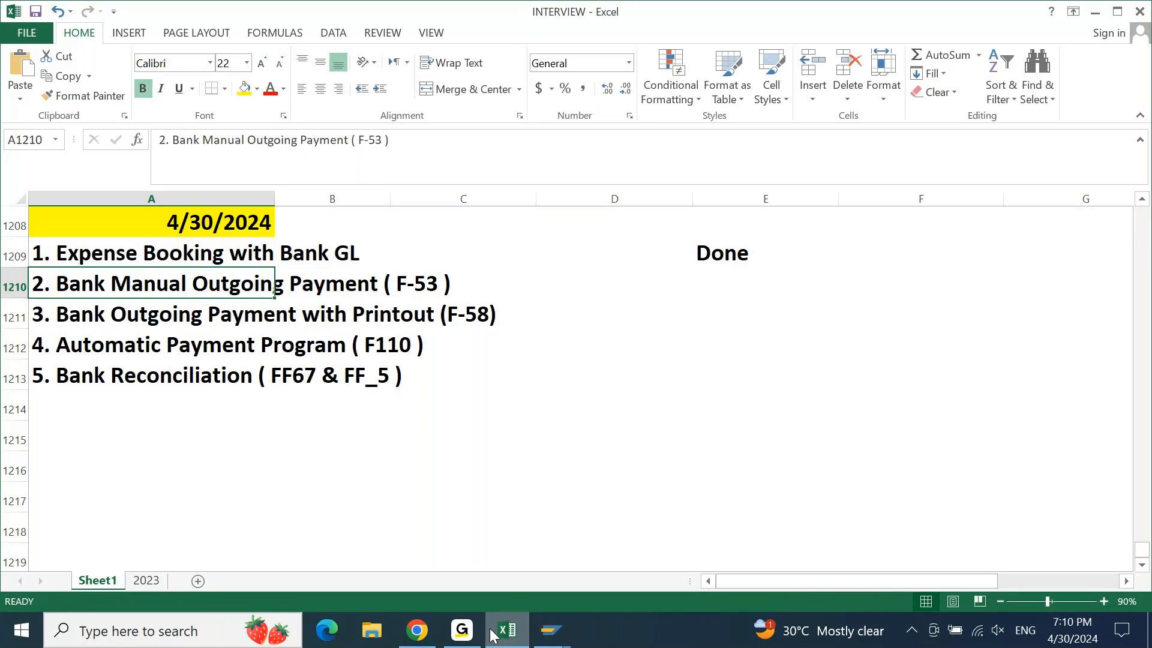
pyautogui.press('Up')
pyautogui.hotkey('shift', 'space')
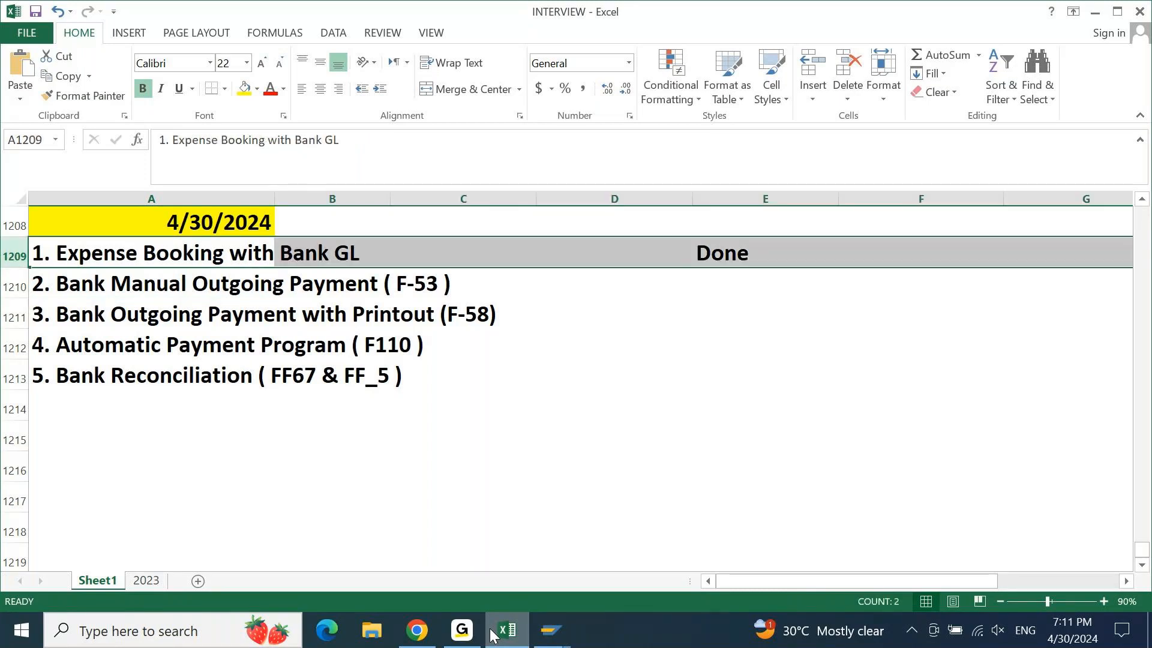